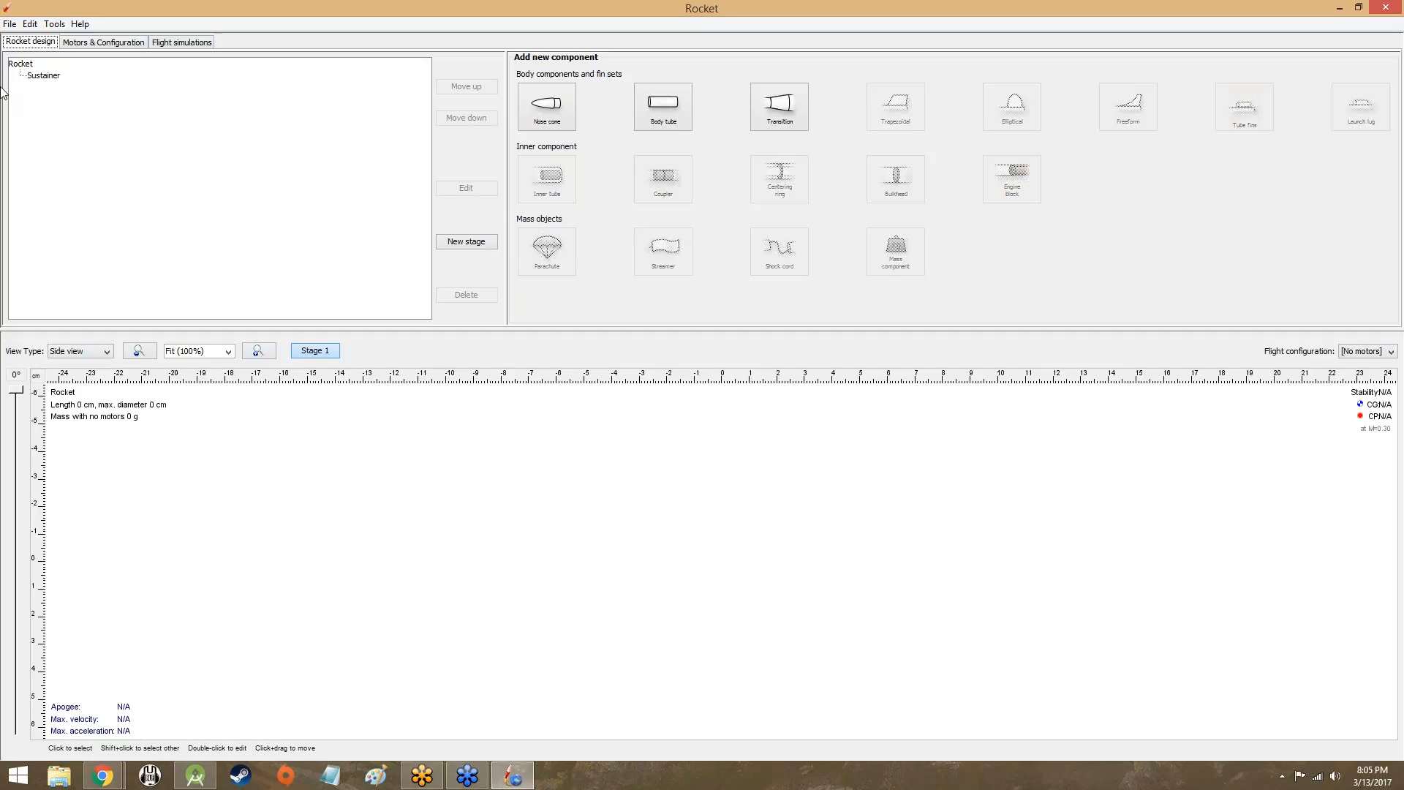
Add a booster stage to the rocket and delete it again
click(442, 241)
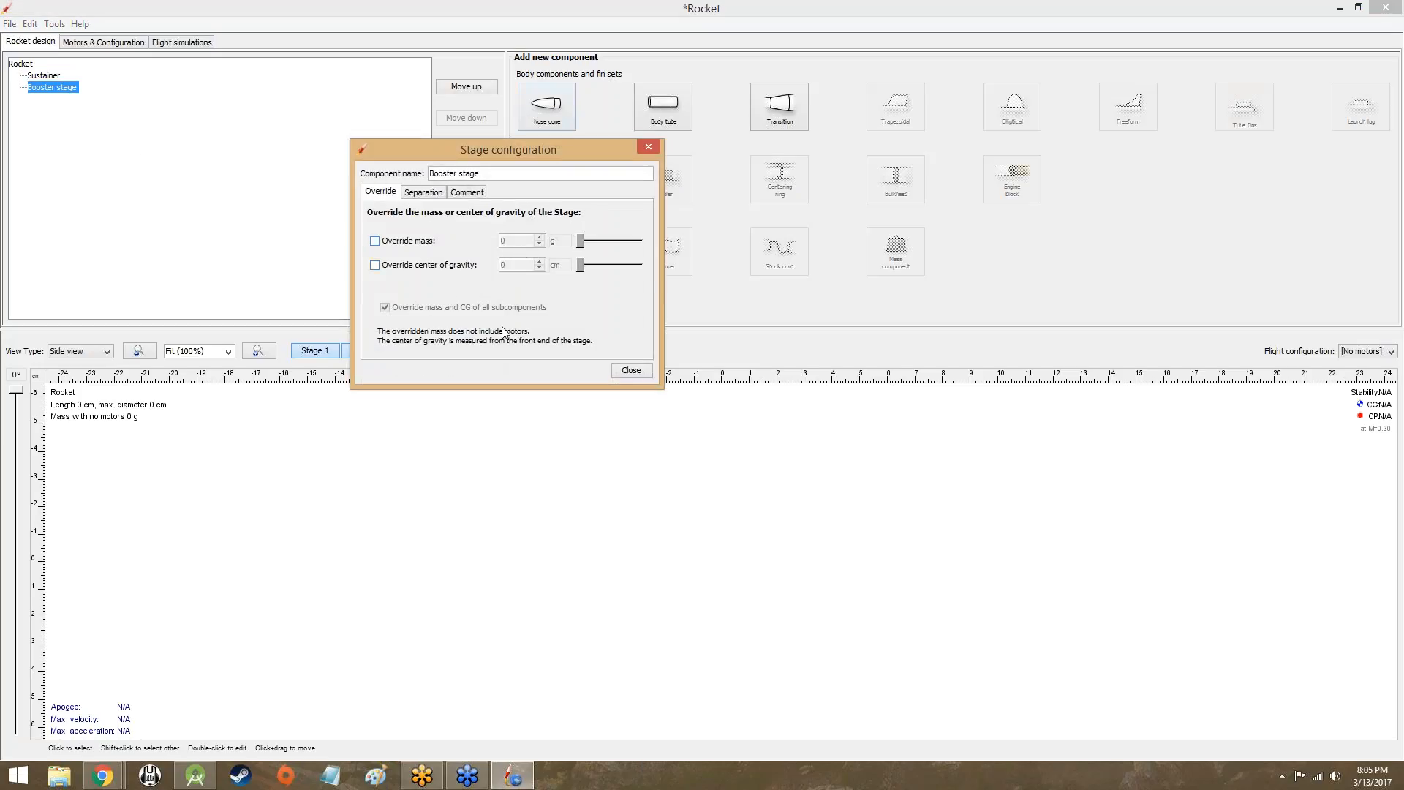
click(631, 371)
click(60, 88)
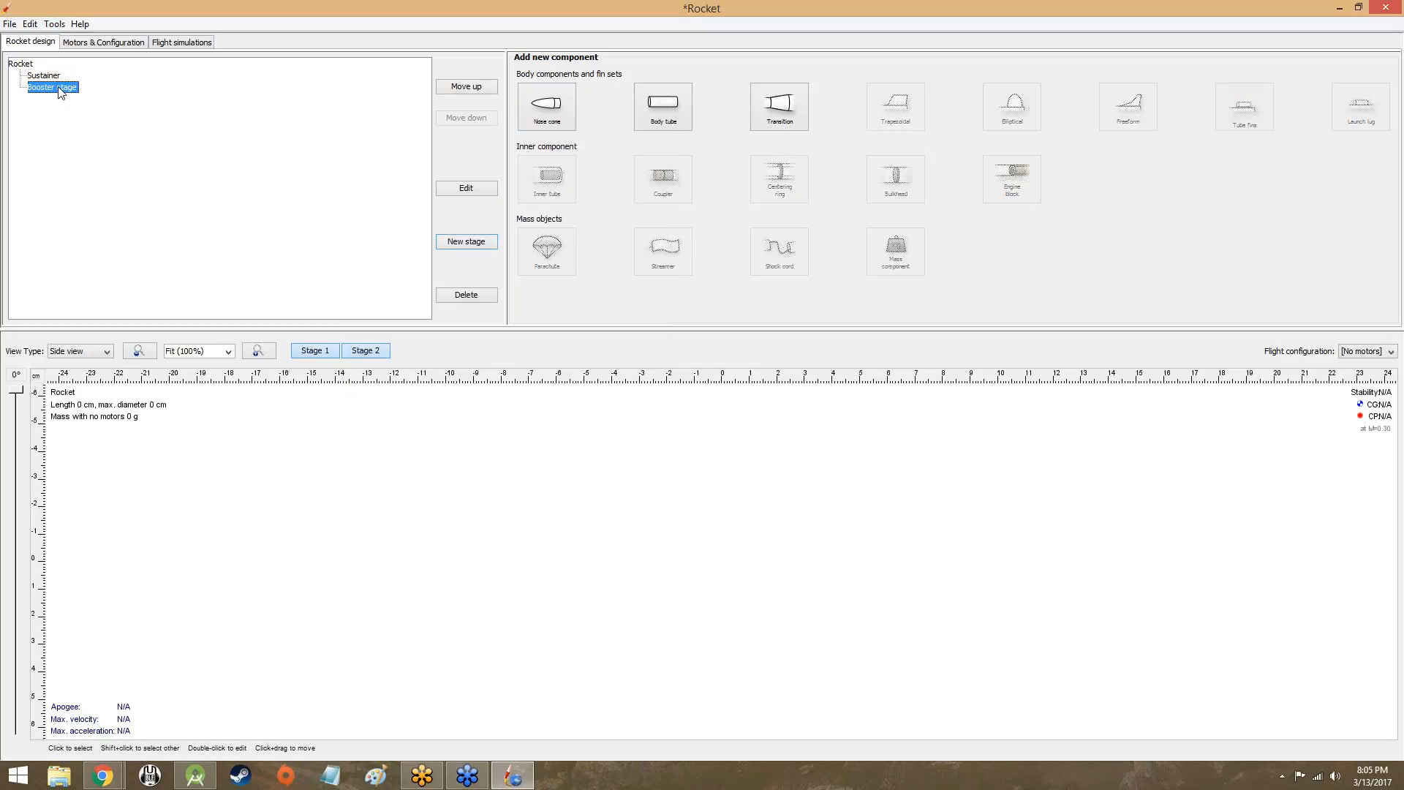
key(Delete)
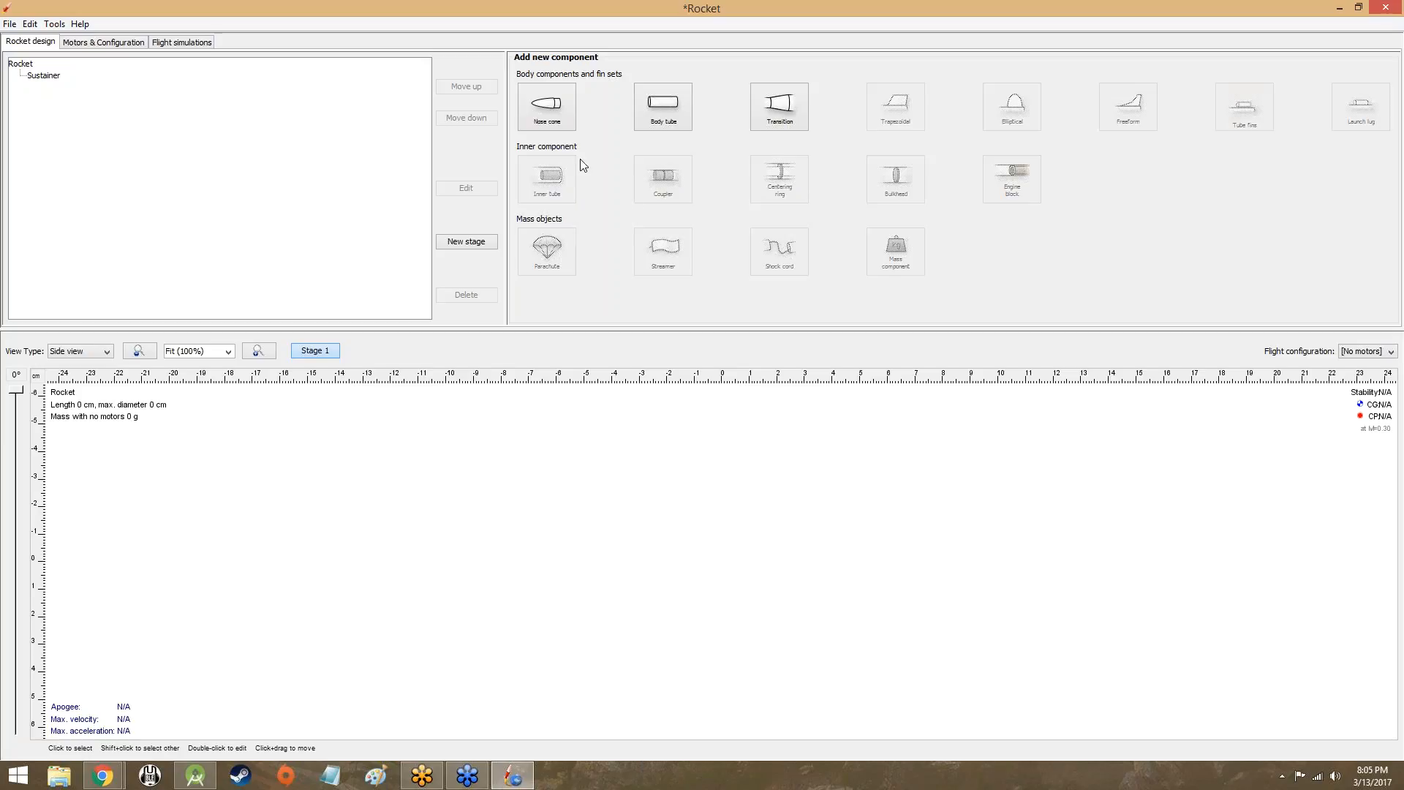
Add a body tube to the sustainer and attach a trapezoidal fin set to it, keeping the default settings
click(660, 108)
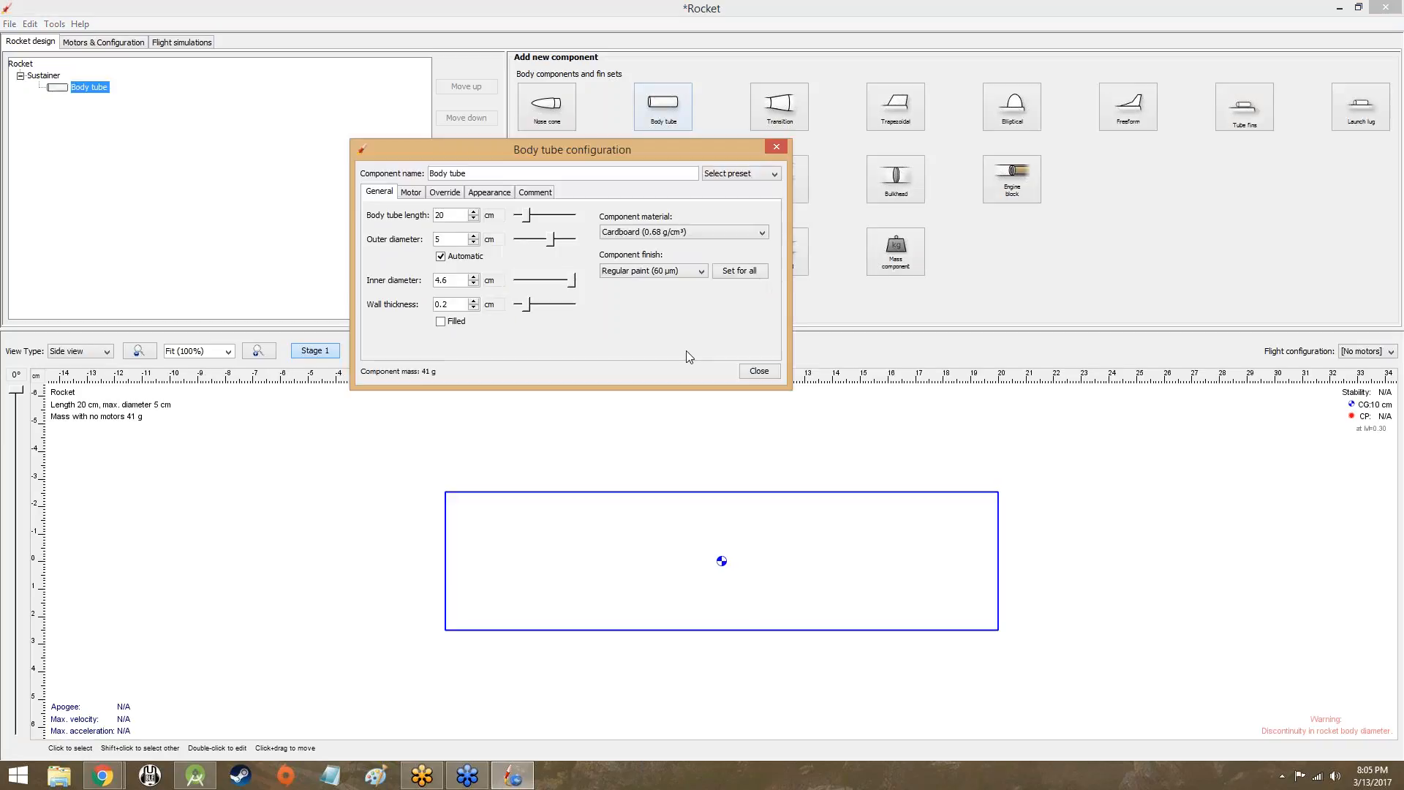
click(765, 371)
click(871, 111)
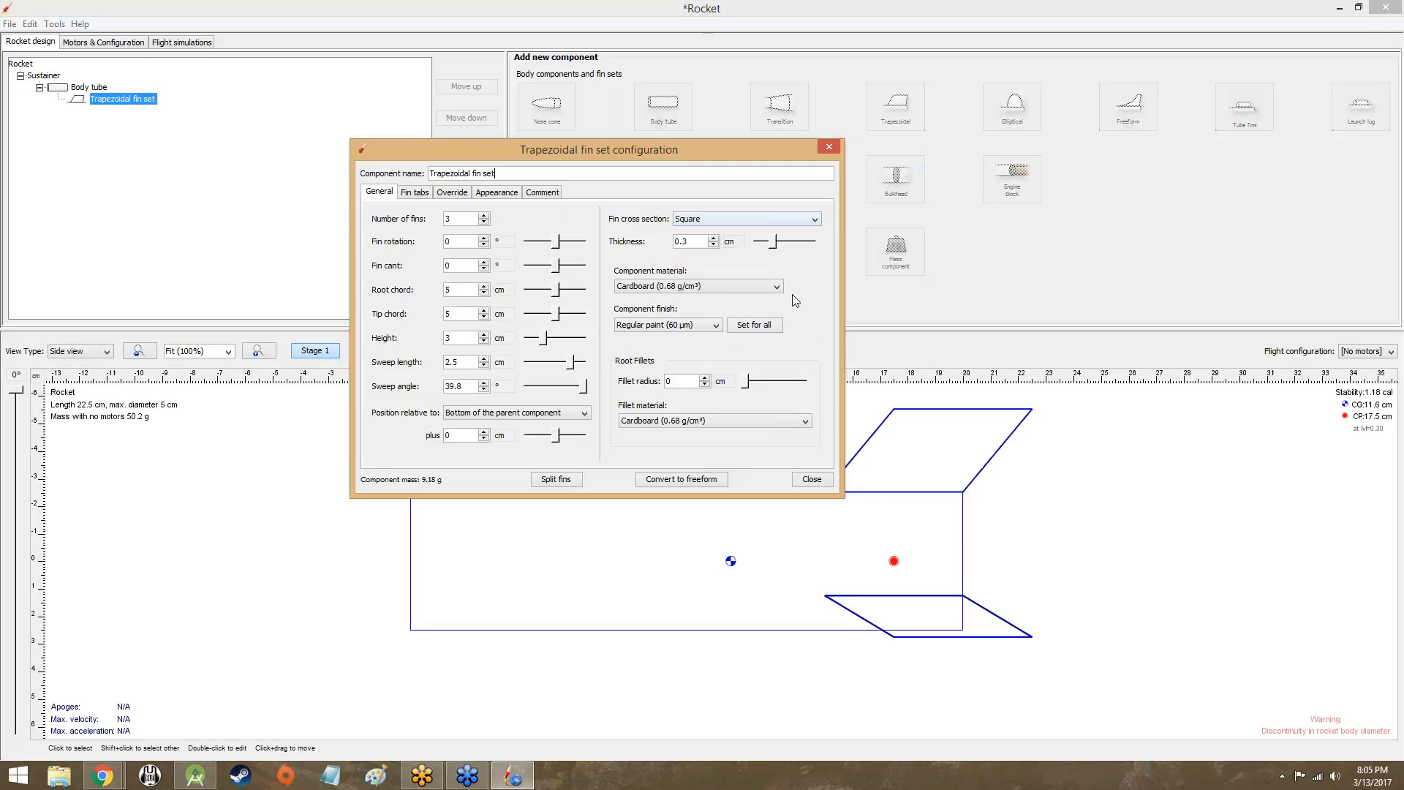
click(808, 479)
Add a bulkhead and a streamer inside the body tube with their default settings
click(732, 545)
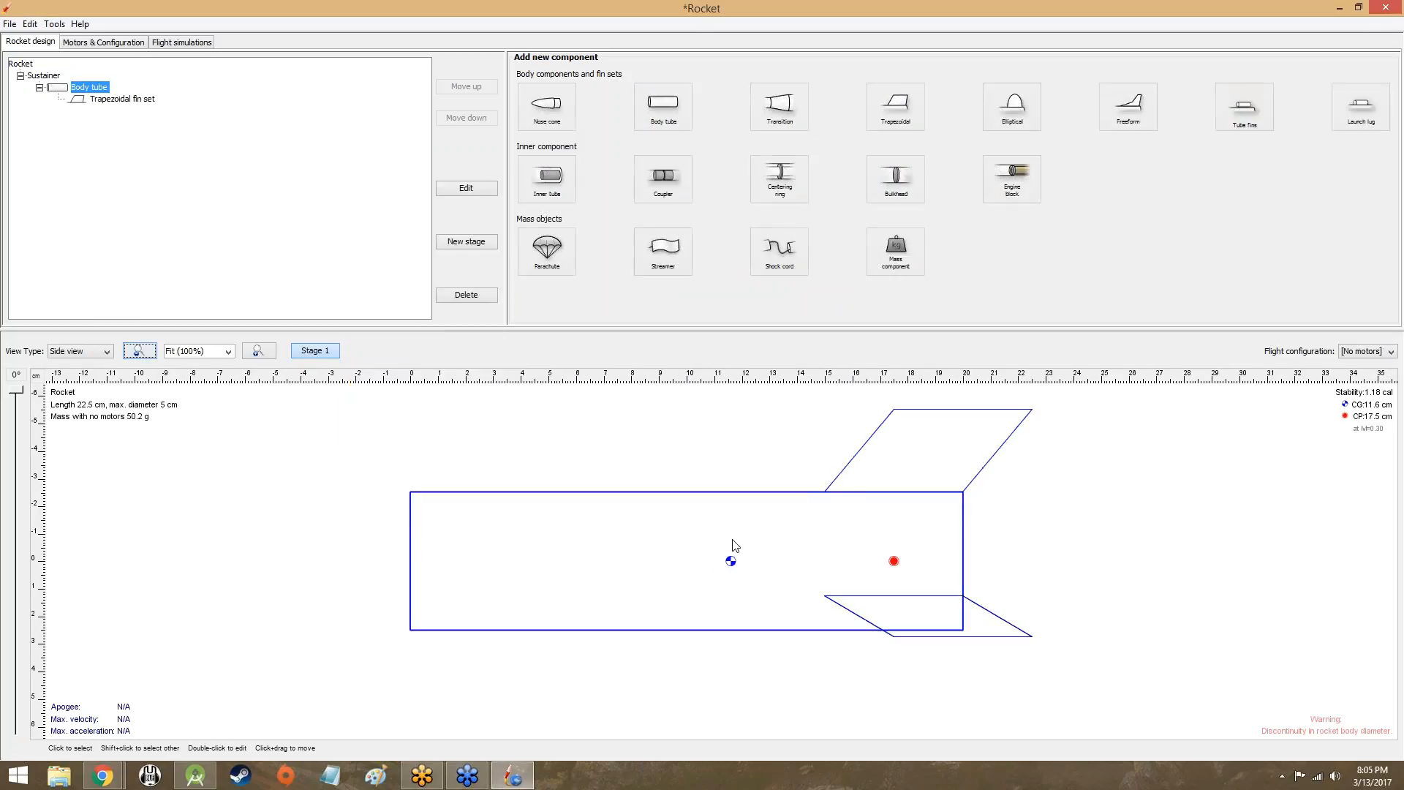
click(877, 200)
click(759, 370)
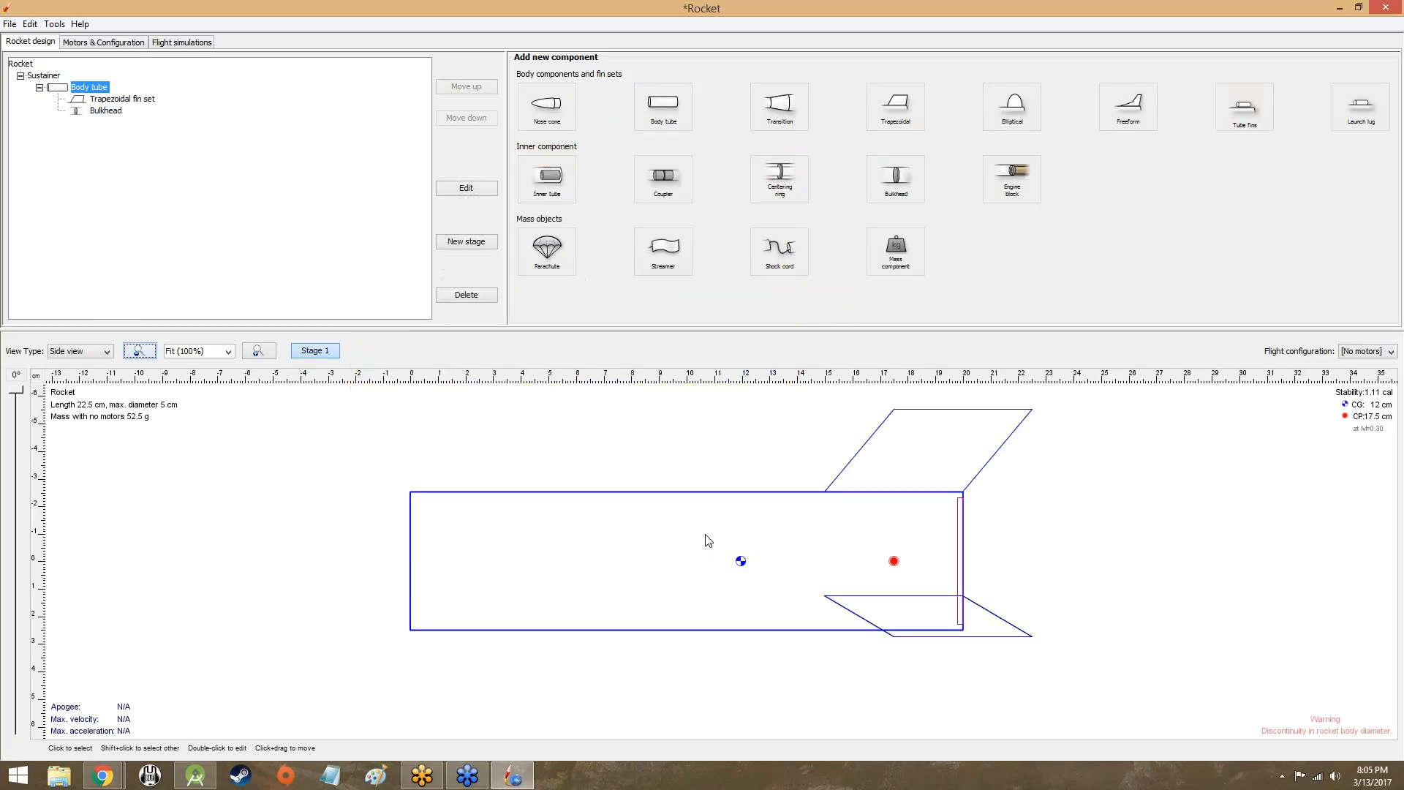
click(645, 264)
click(890, 441)
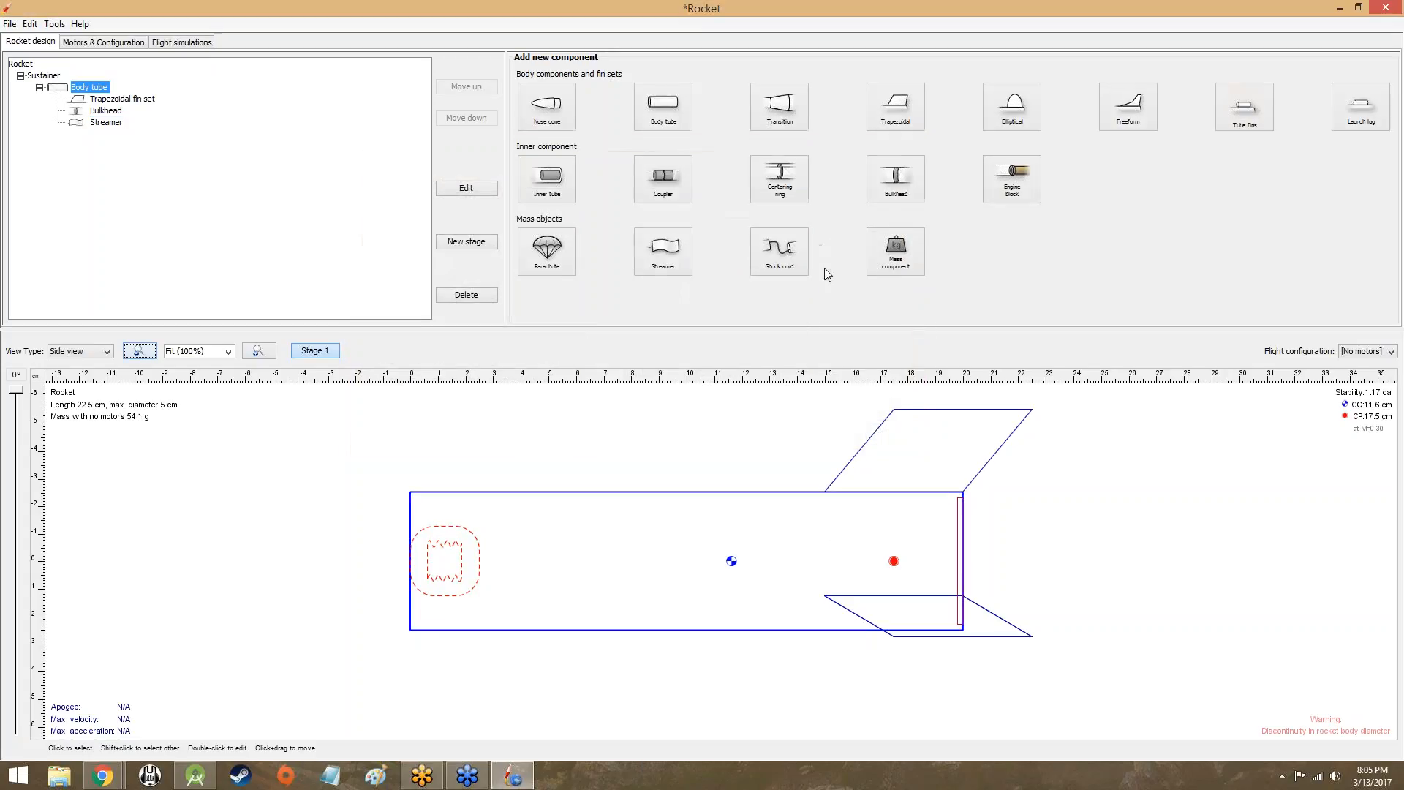
Add a shock cord and a tube coupler inside the body tube with their default settings
click(799, 272)
click(805, 367)
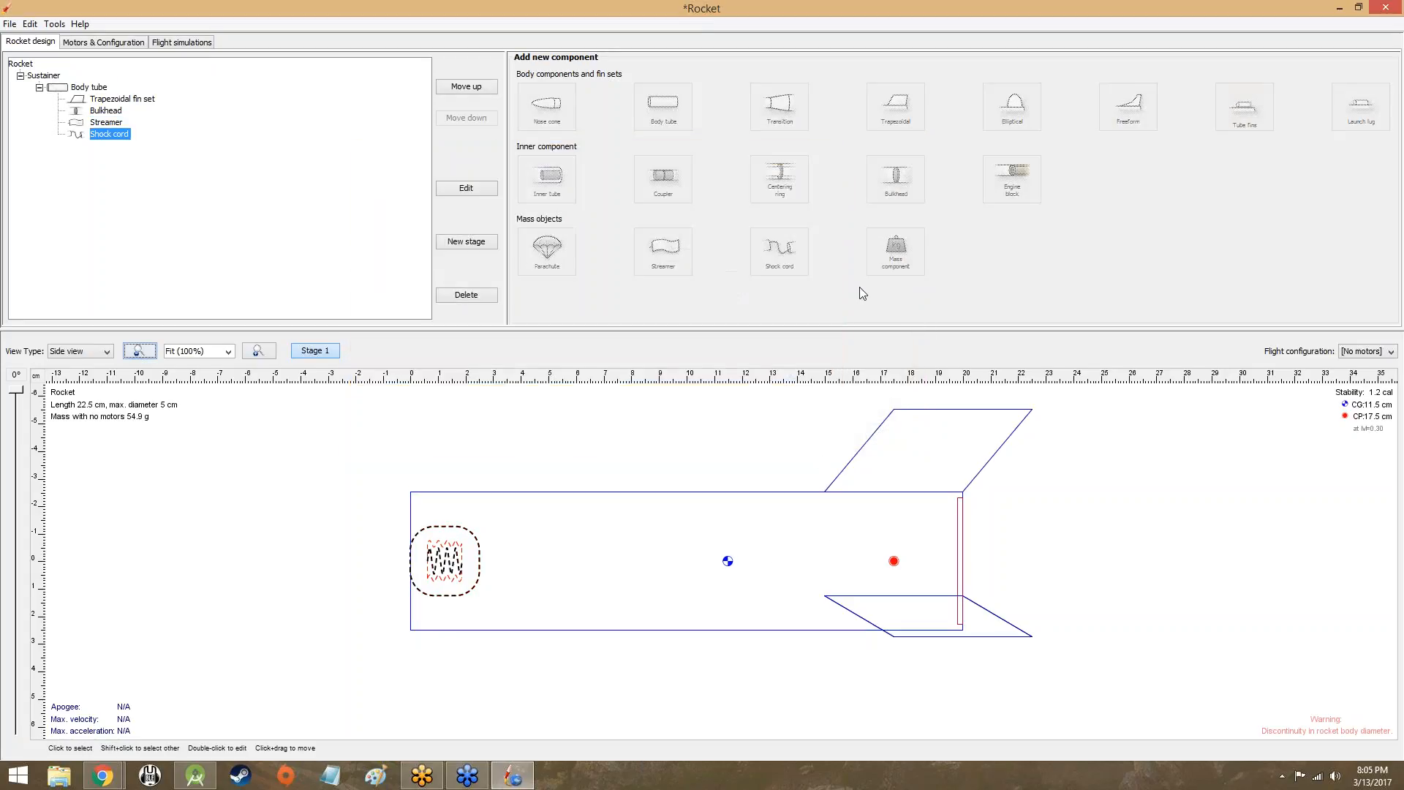
click(662, 177)
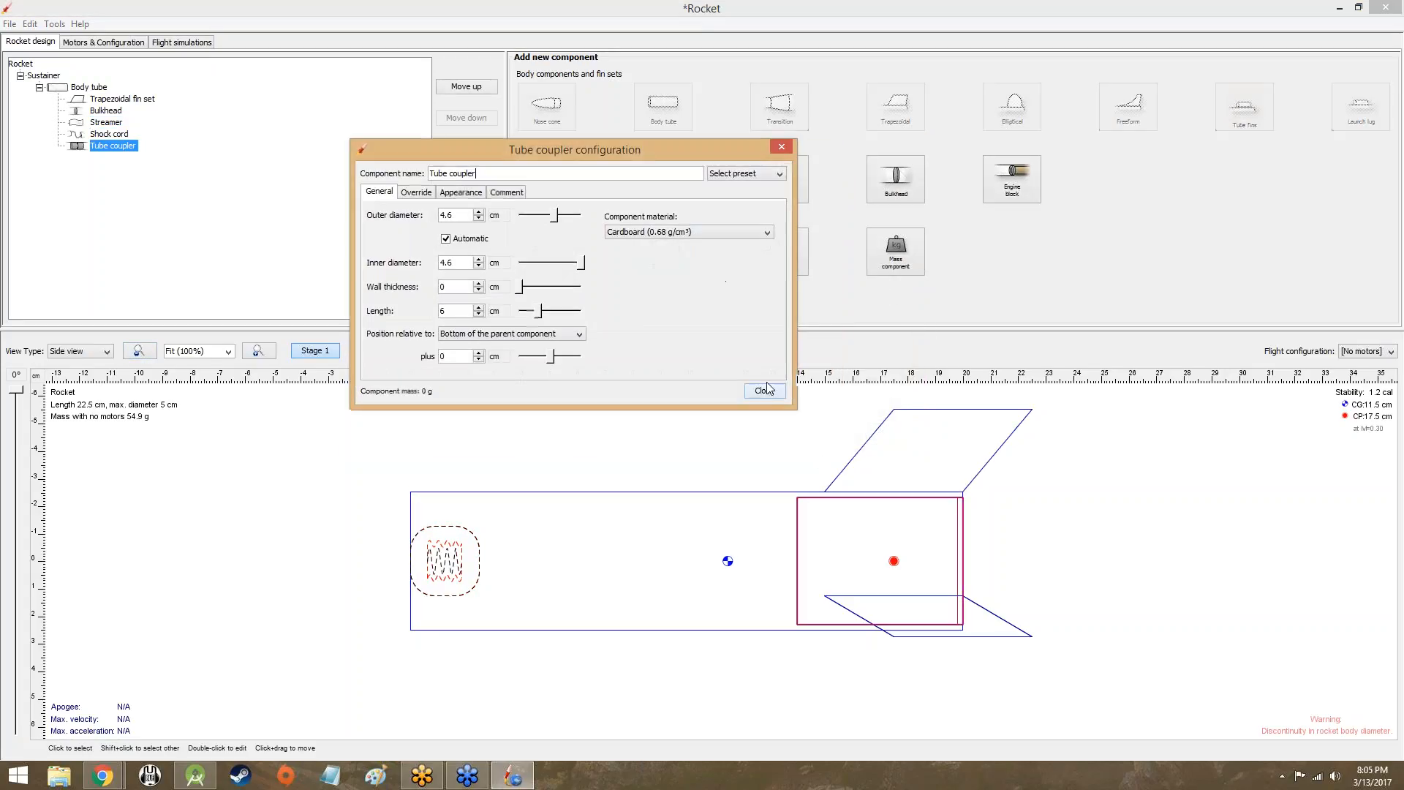
key(Escape)
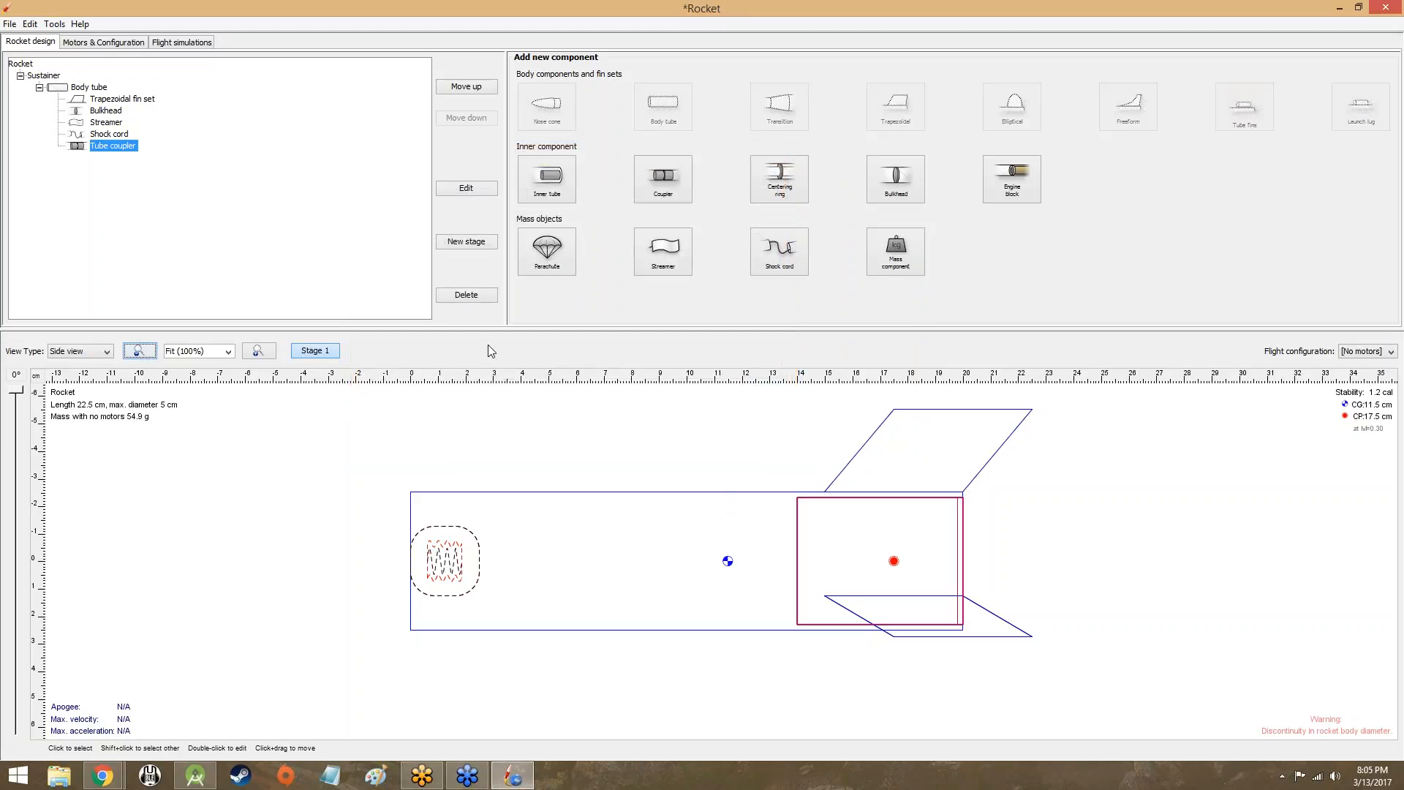
Delete the body tube together with all the components it contains
click(72, 89)
key(Delete)
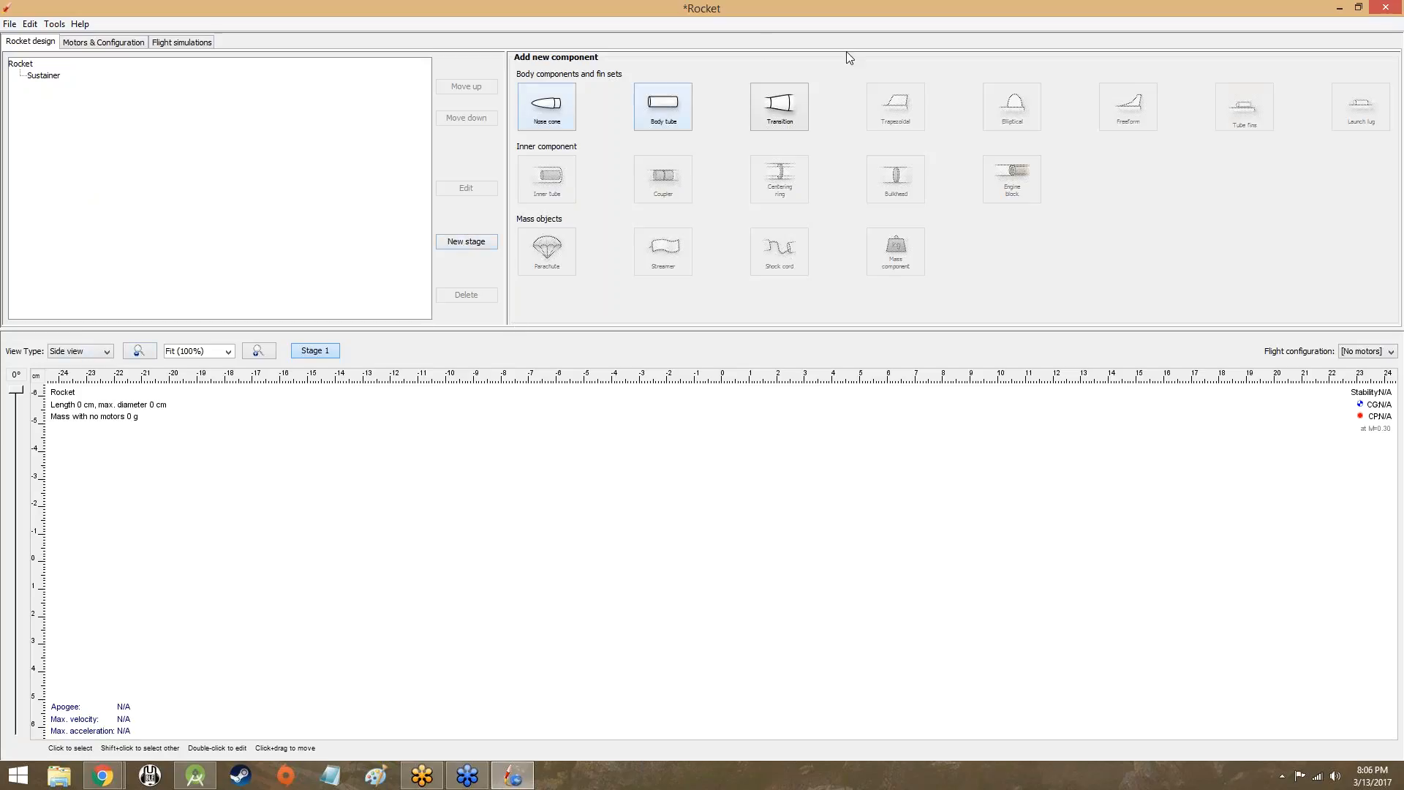
Add a body tube and a nose cone to the sustainer, and move the nose cone ahead of the body tube
click(646, 127)
click(560, 133)
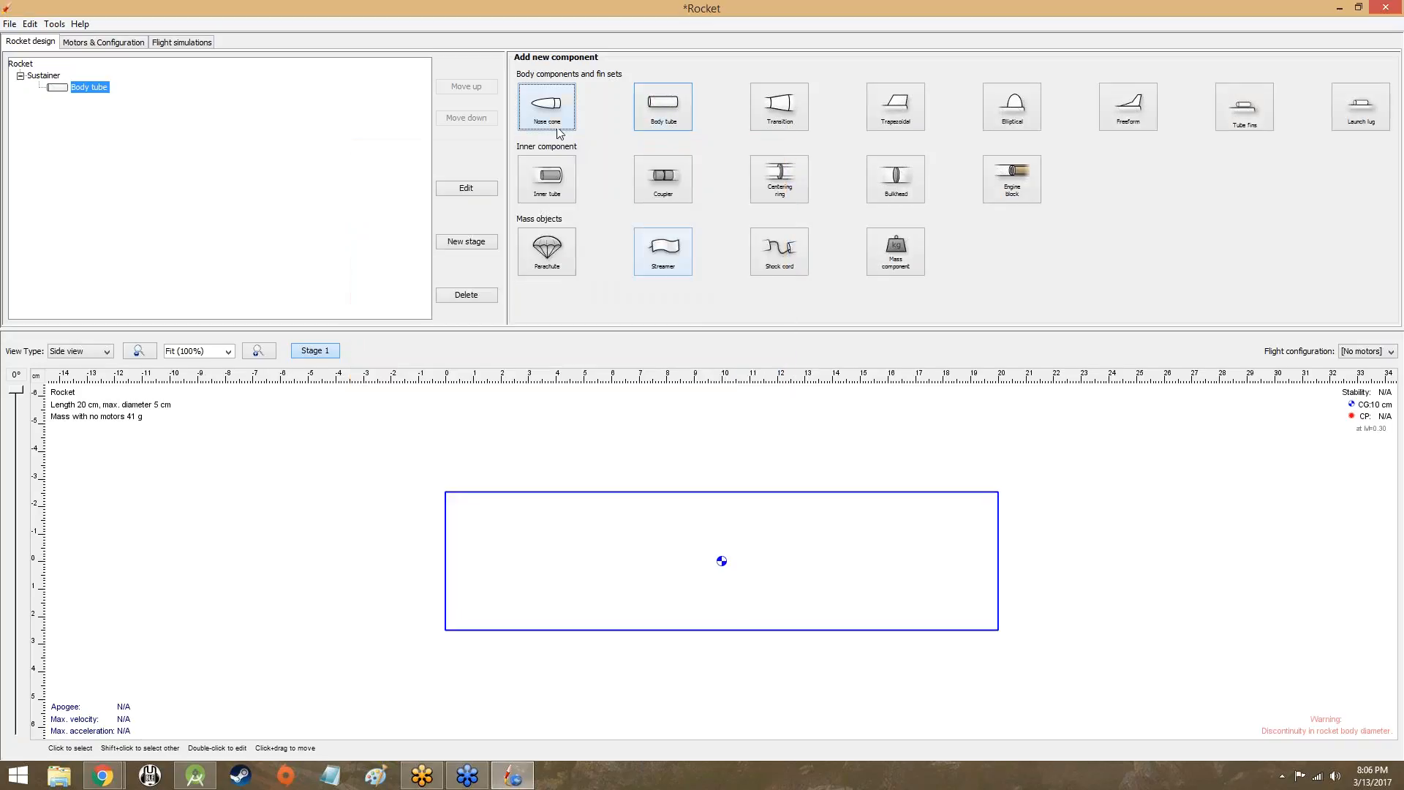
click(560, 133)
click(770, 411)
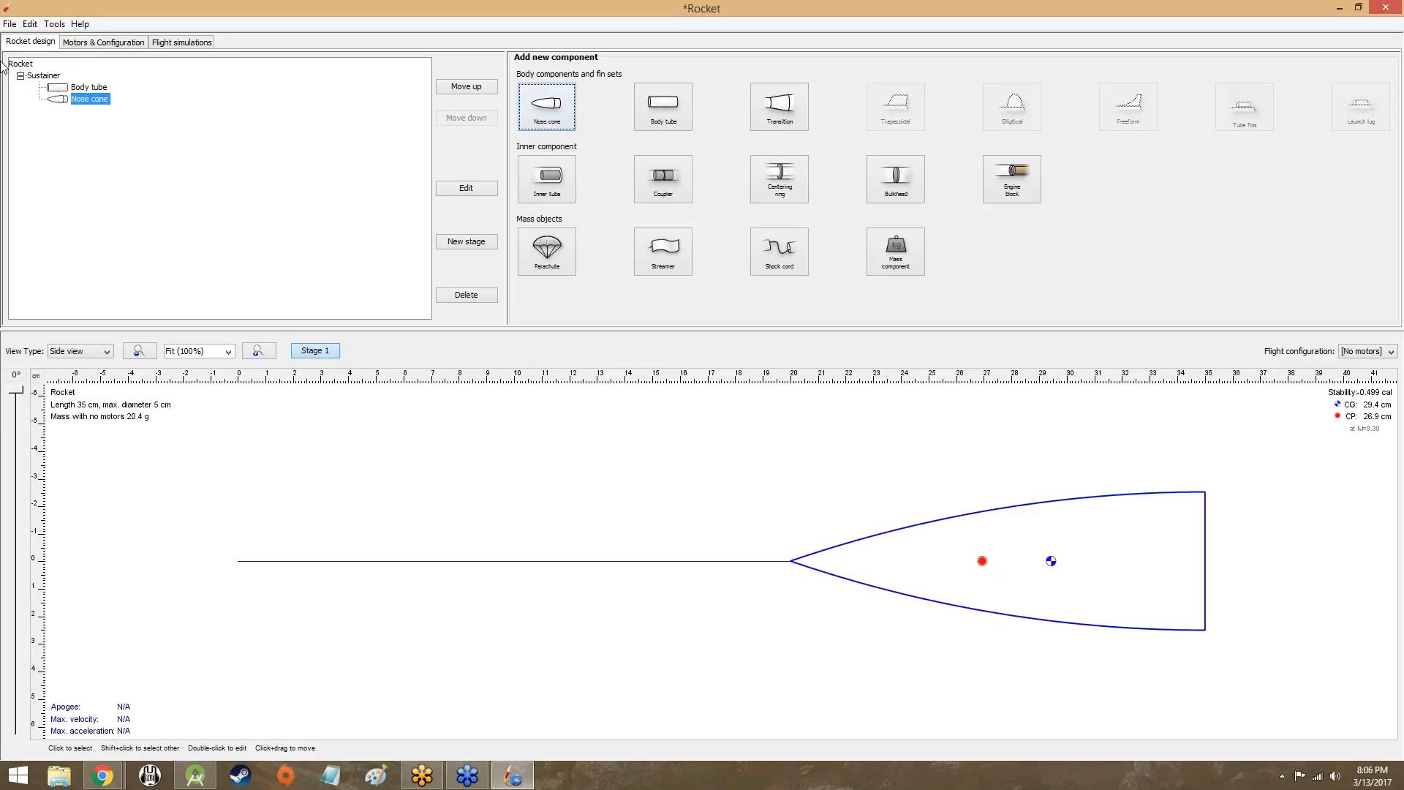
drag(90, 99, 51, 81)
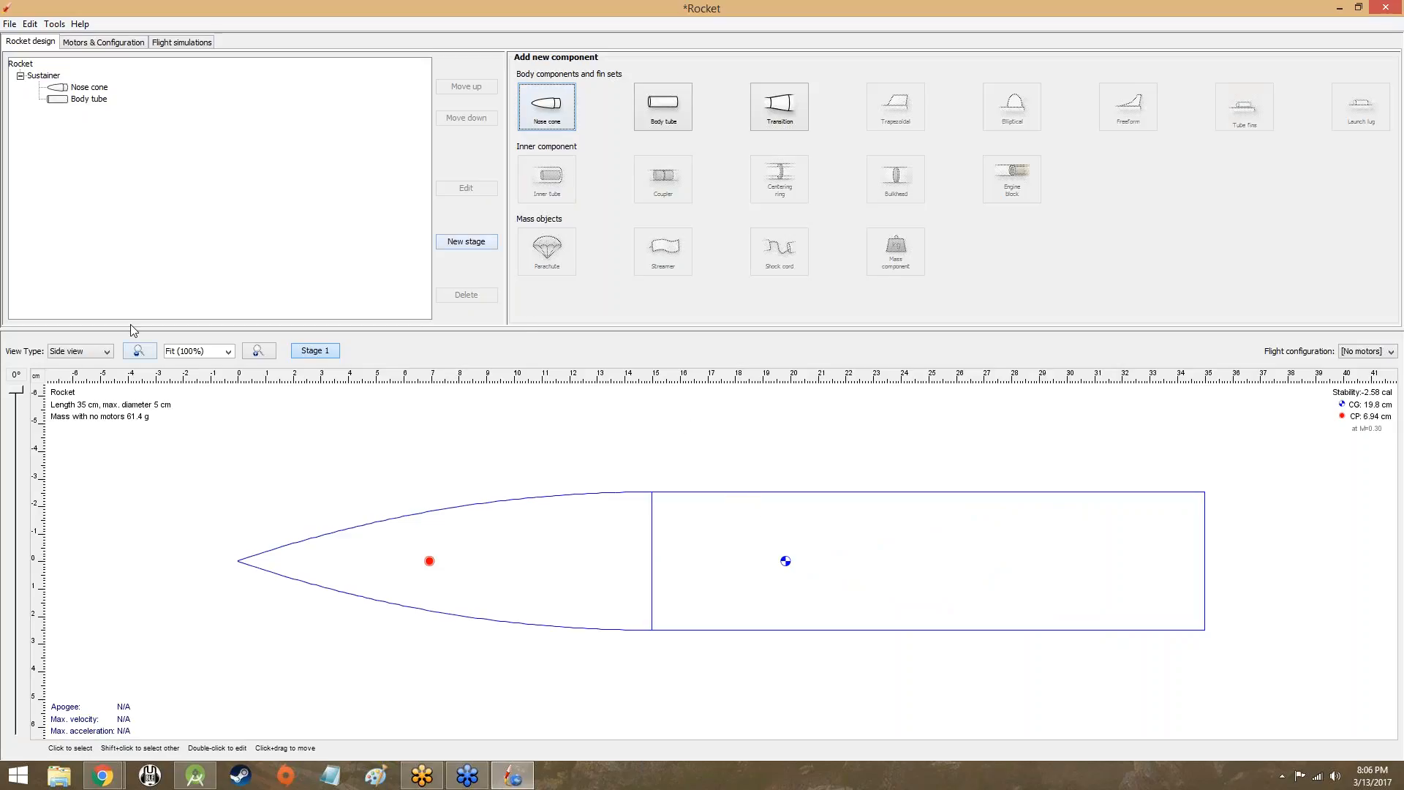
Delete the nose cone and the body tube from the sustainer
click(68, 88)
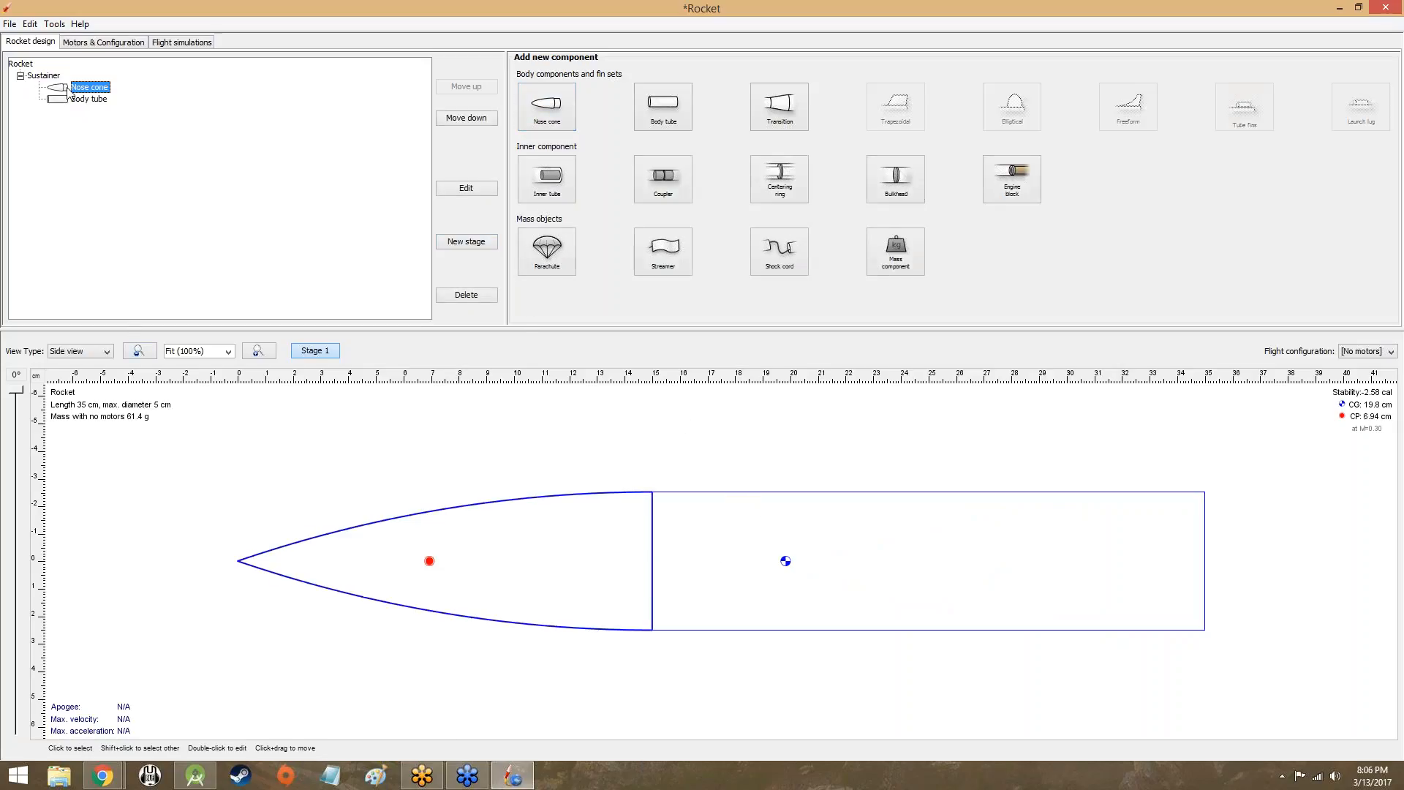
key(Delete)
click(49, 86)
key(Delete)
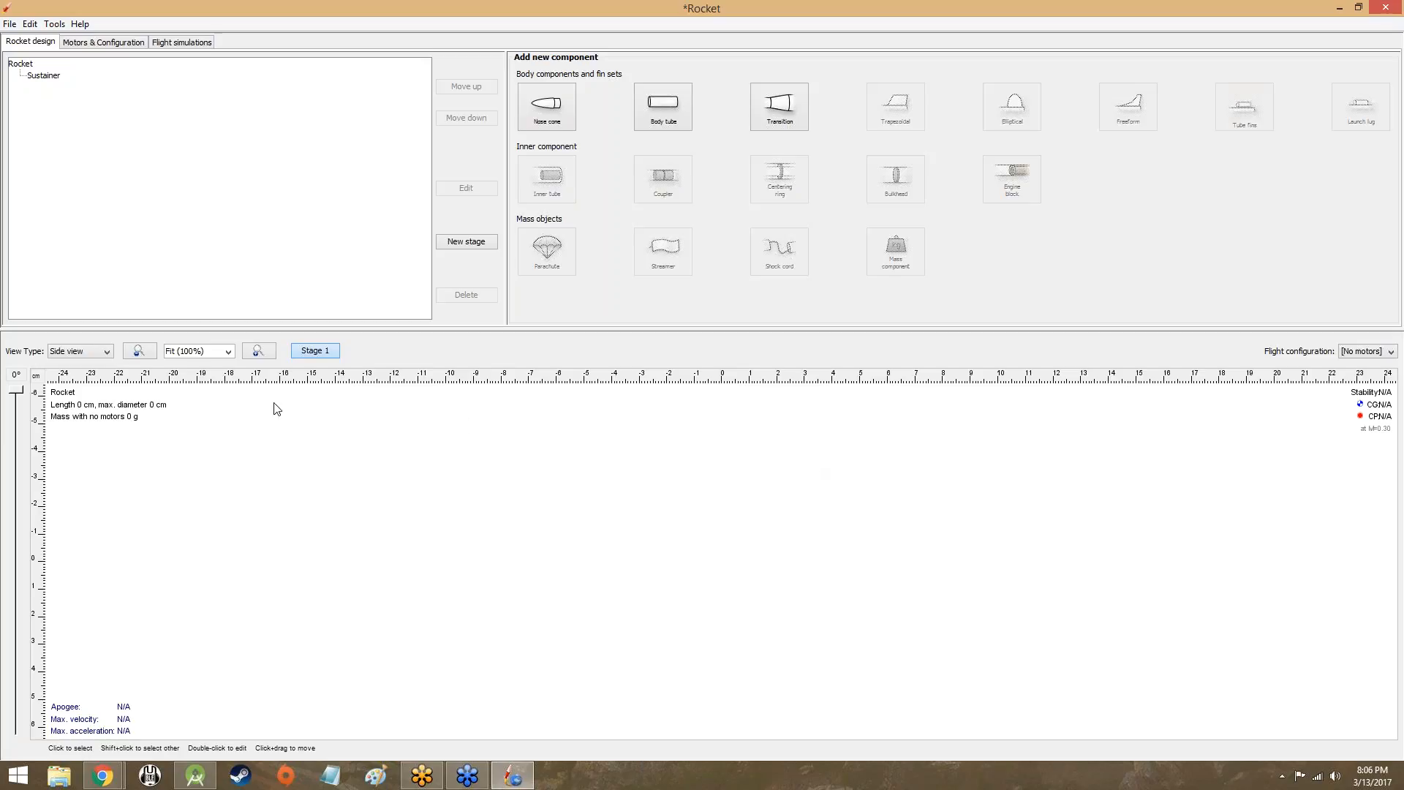
Go through the available view types, starting with 3D Figure, and return to the side view
click(86, 353)
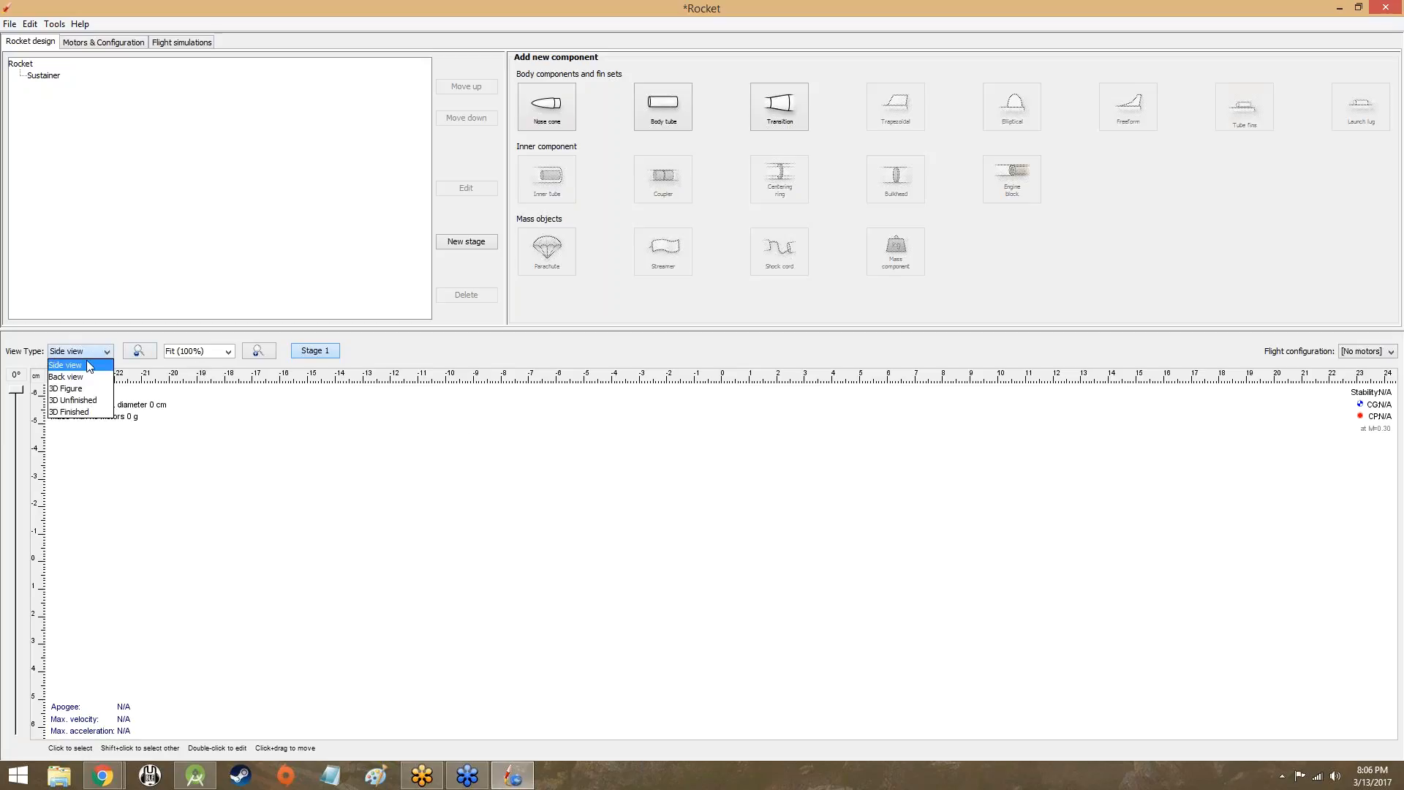
click(95, 388)
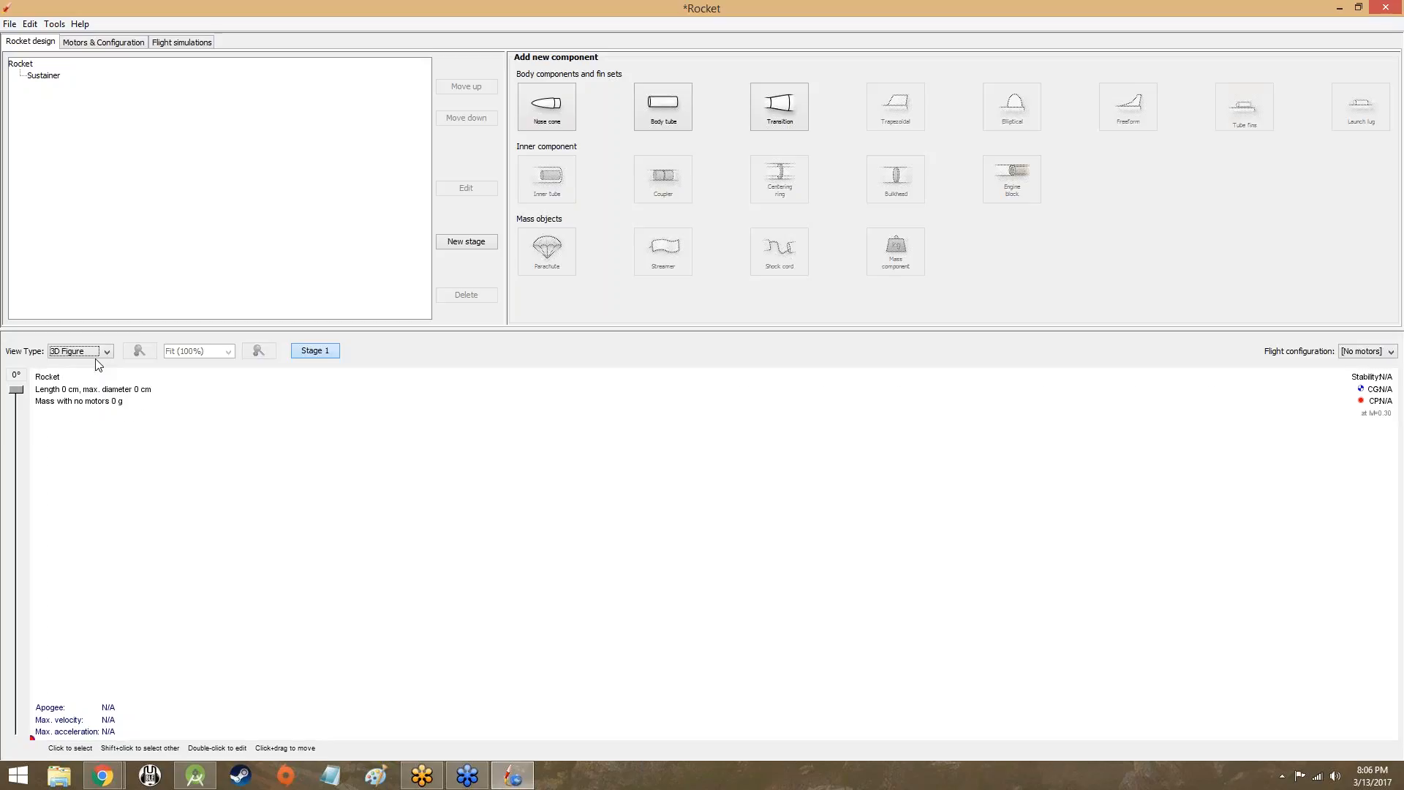
key(Down)
key(Down)
key(Up)
key(Up)
key(Up)
key(Up)
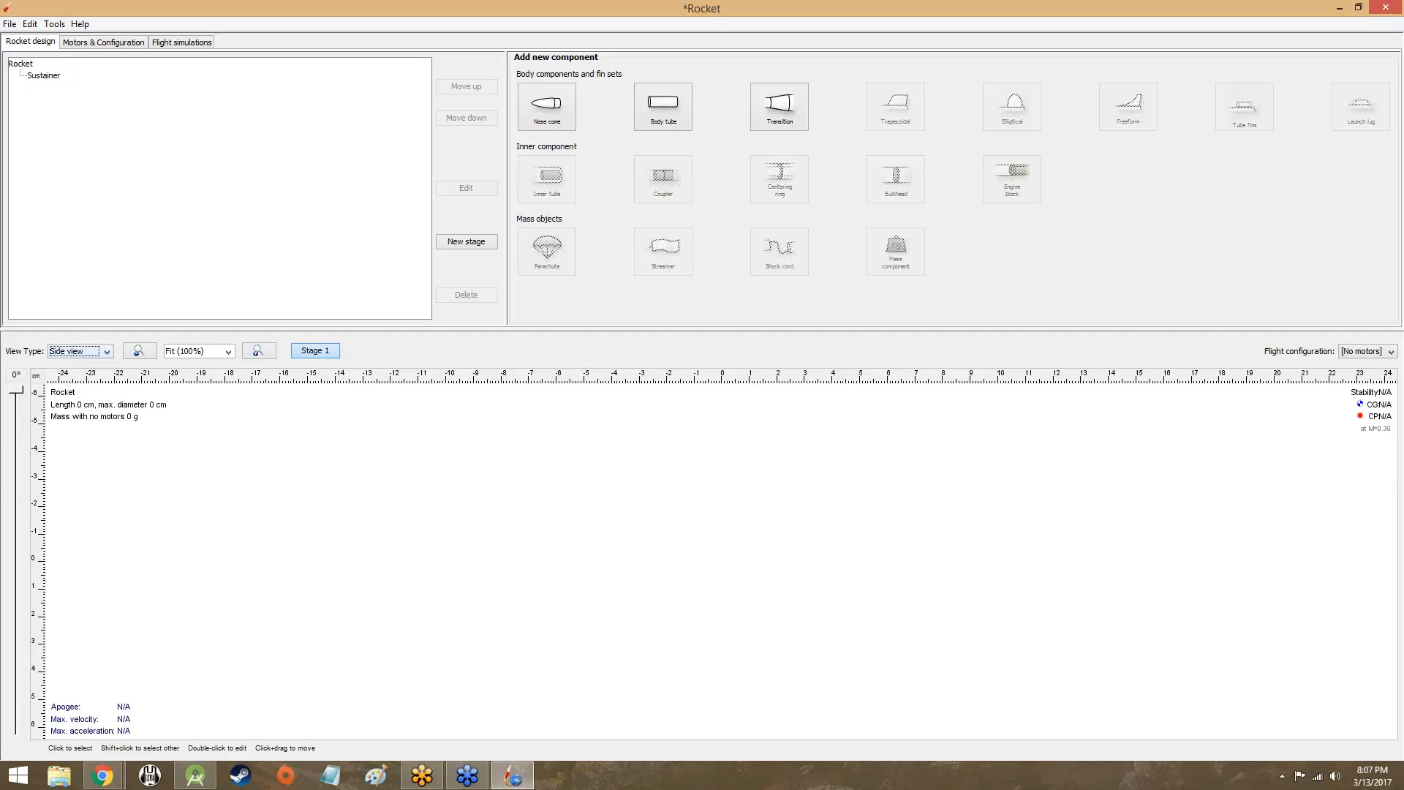
Add a nose cone, a body tube and a transition to the sustainer with their default settings
click(547, 116)
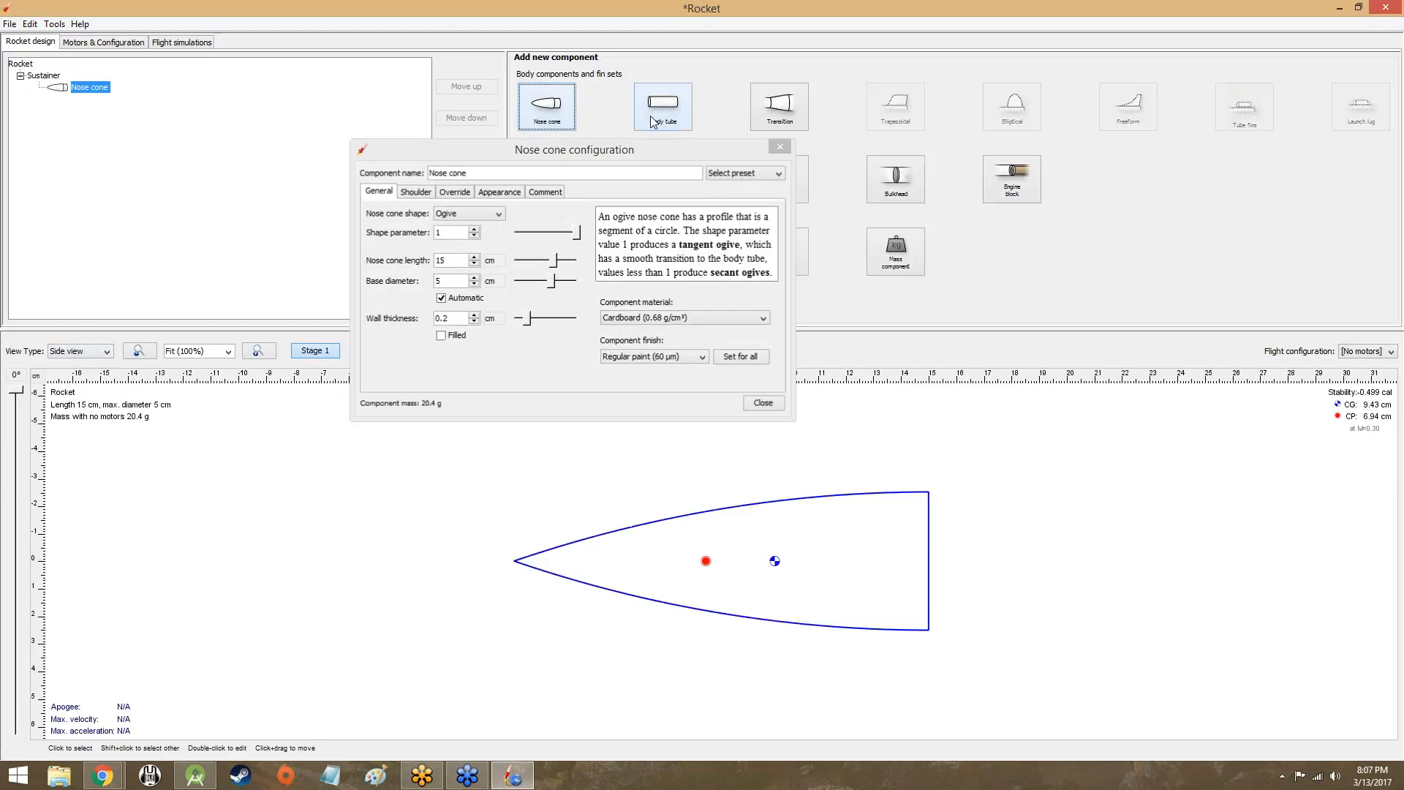
click(662, 108)
click(755, 120)
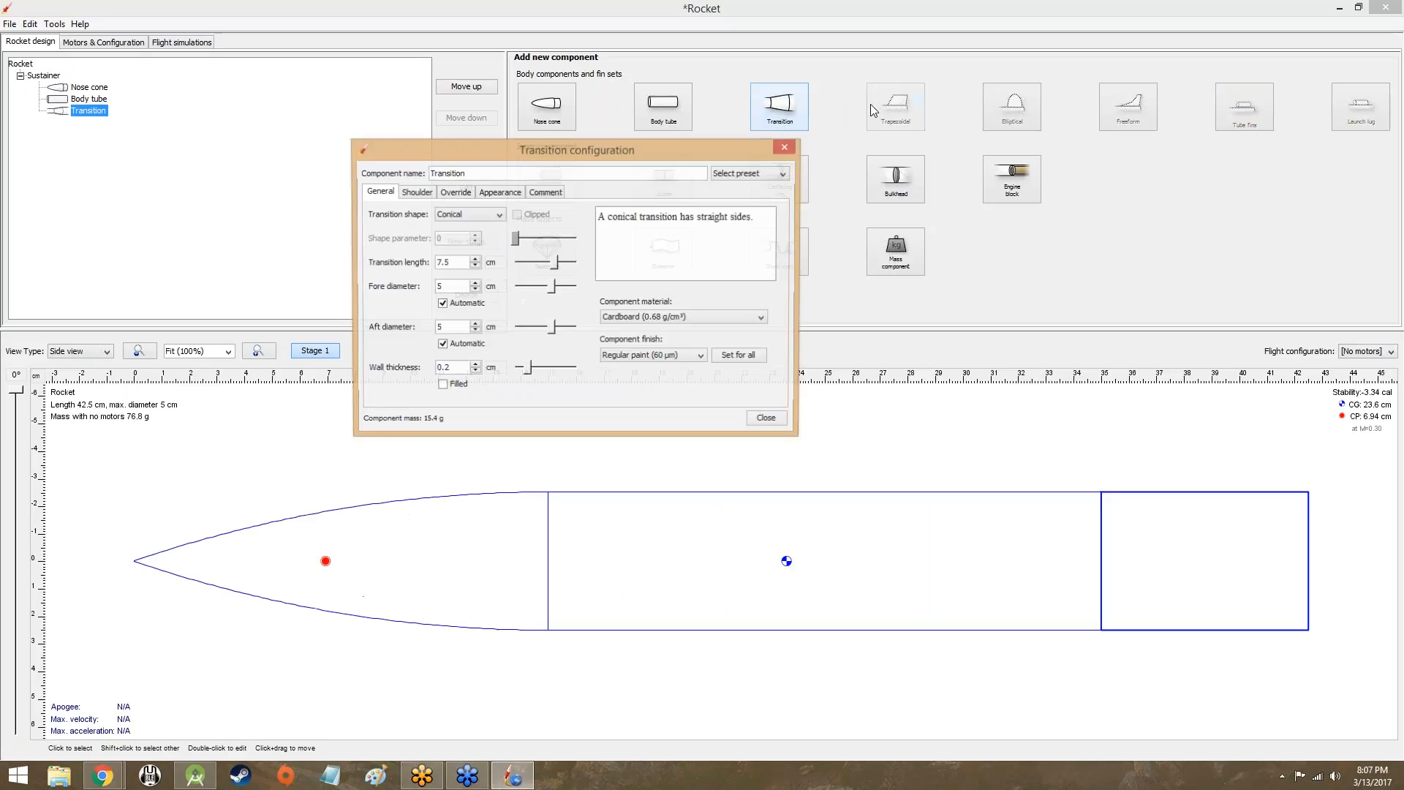
Add a second body tube behind the transition and attach a default trapezoidal fin set to it
click(672, 103)
click(895, 108)
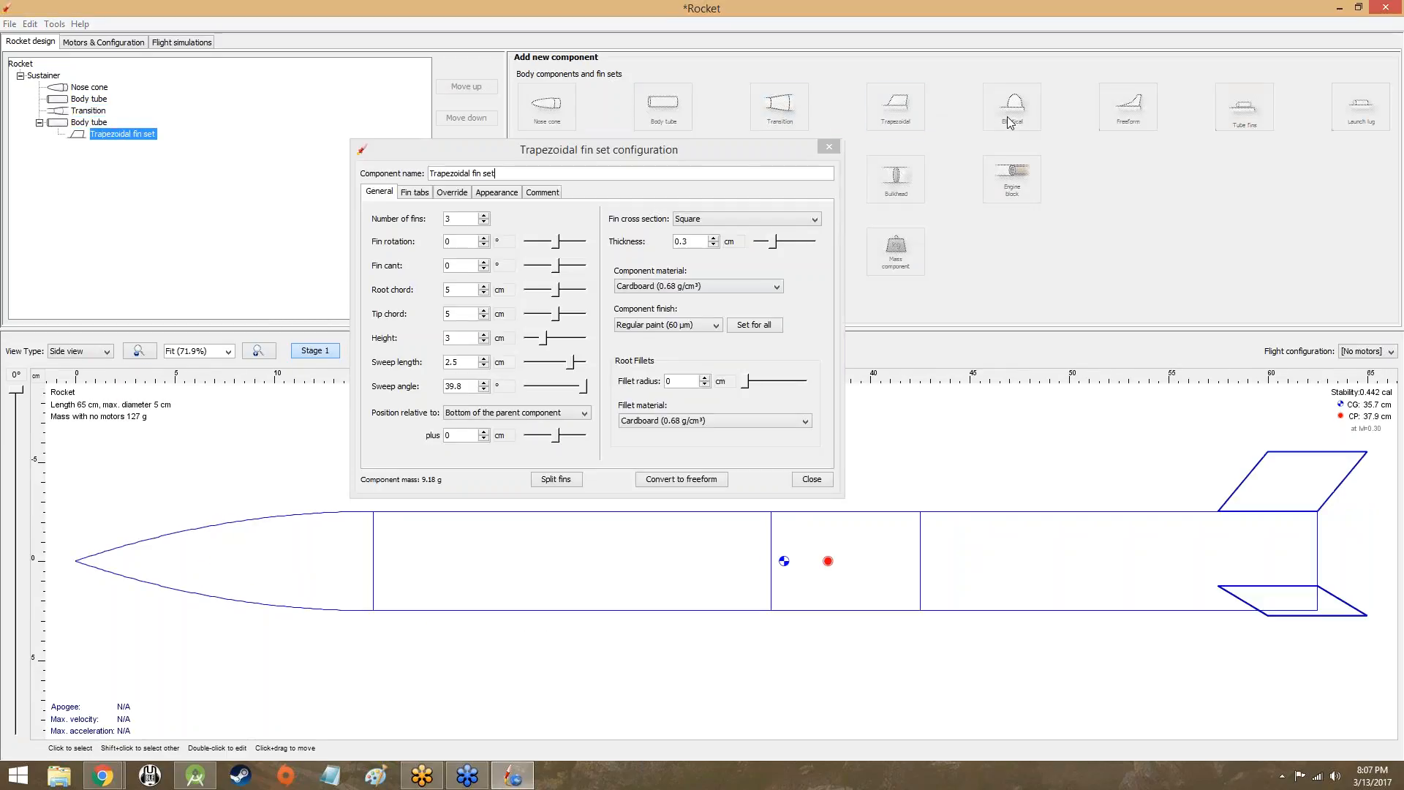
click(828, 150)
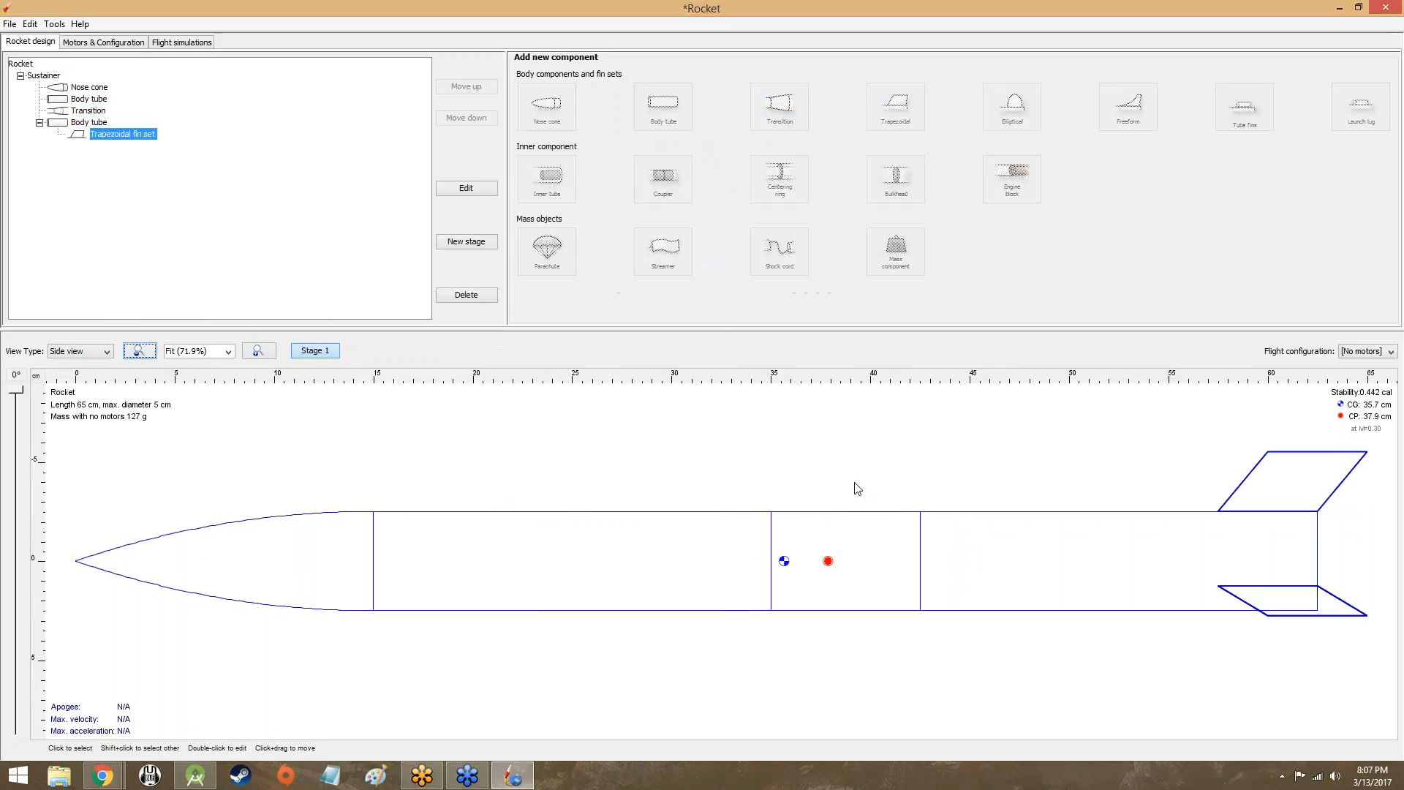
Try to inspect the complete rocket in the 3D Unfinished view
click(80, 351)
click(77, 401)
mouse_move(301, 501)
mouse_down()
mouse_move(383, 503)
mouse_move(513, 558)
mouse_up()
click(88, 351)
click(94, 400)
click(95, 353)
click(95, 135)
Check the sustainer's stage configuration without changing it, and return the rocket to the side view
click(53, 76)
double_click(52, 76)
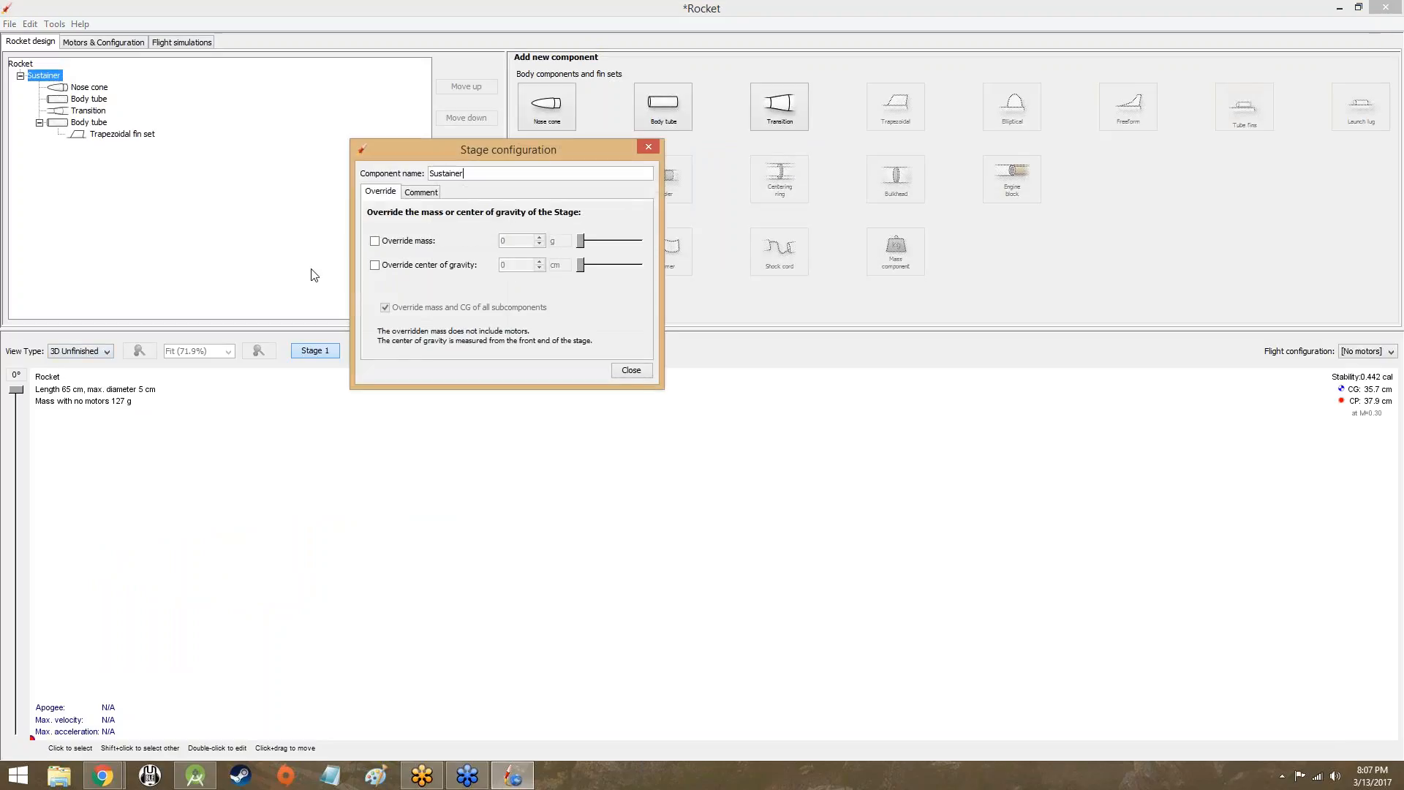
click(630, 370)
click(84, 352)
click(86, 364)
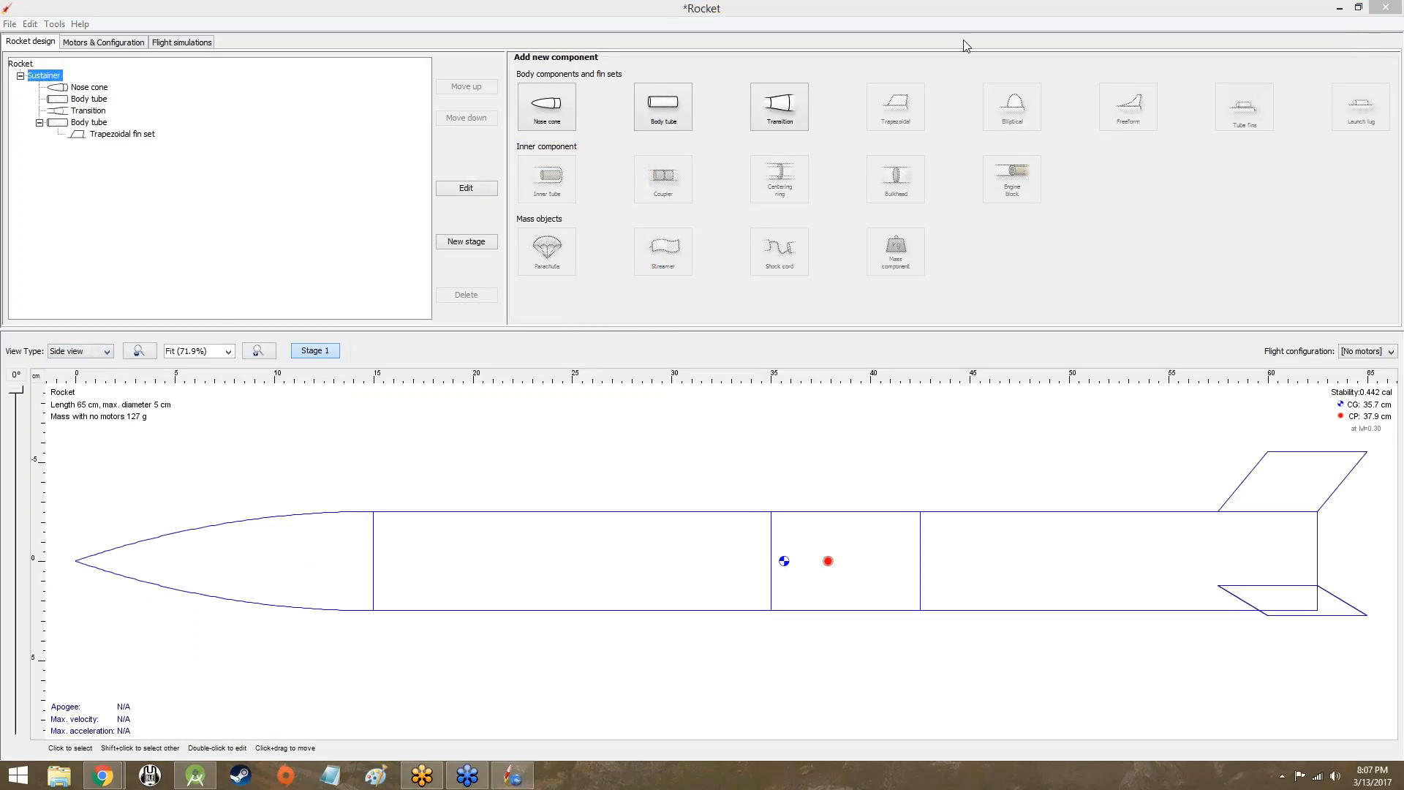
Roll the rocket to 85° and inspect it from several angles in the 3D Unfinished view
drag(16, 392, 18, 472)
click(58, 354)
click(63, 401)
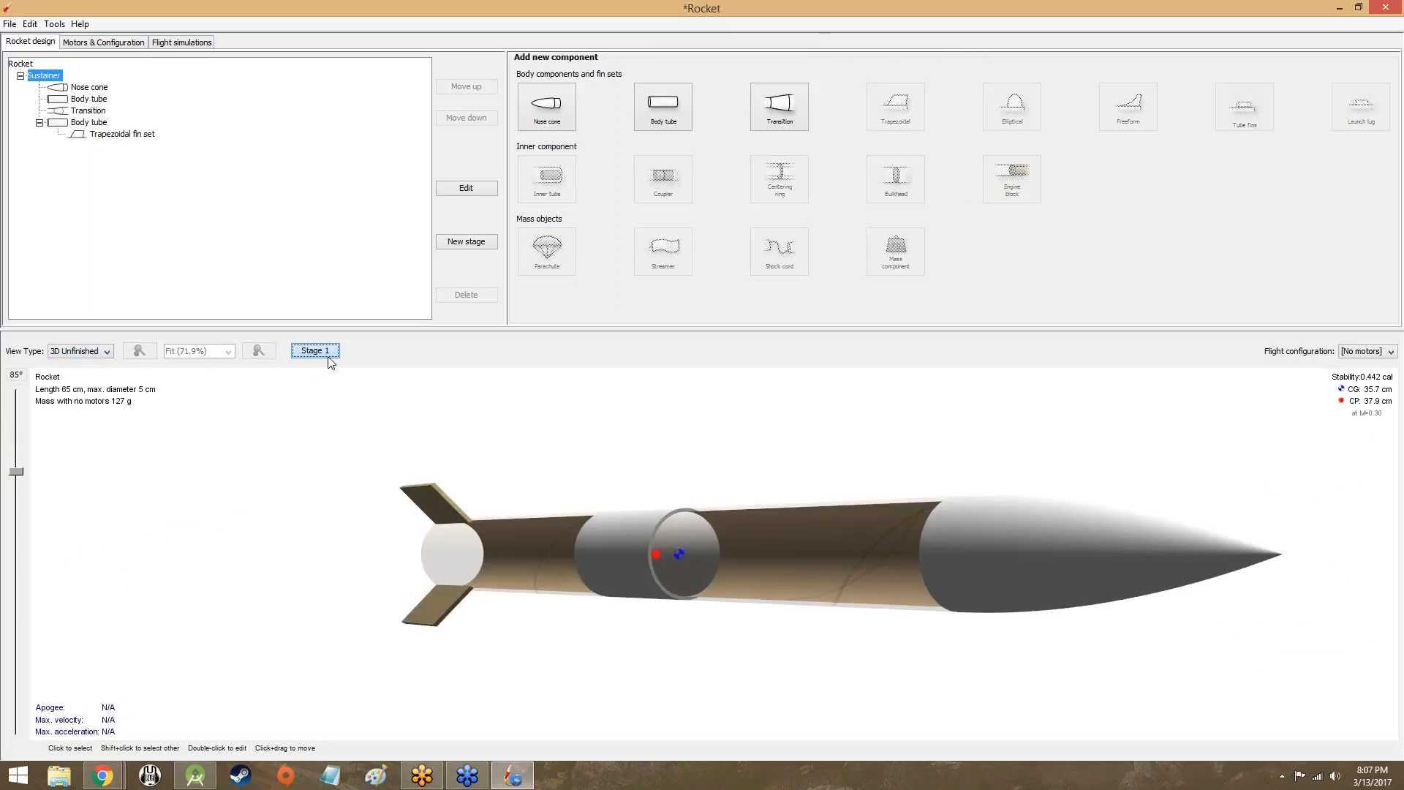
drag(555, 497, 691, 582)
Inspect the rocket from both the nose and the fin end in the 3D Finished view
click(80, 351)
click(63, 411)
drag(386, 524, 621, 547)
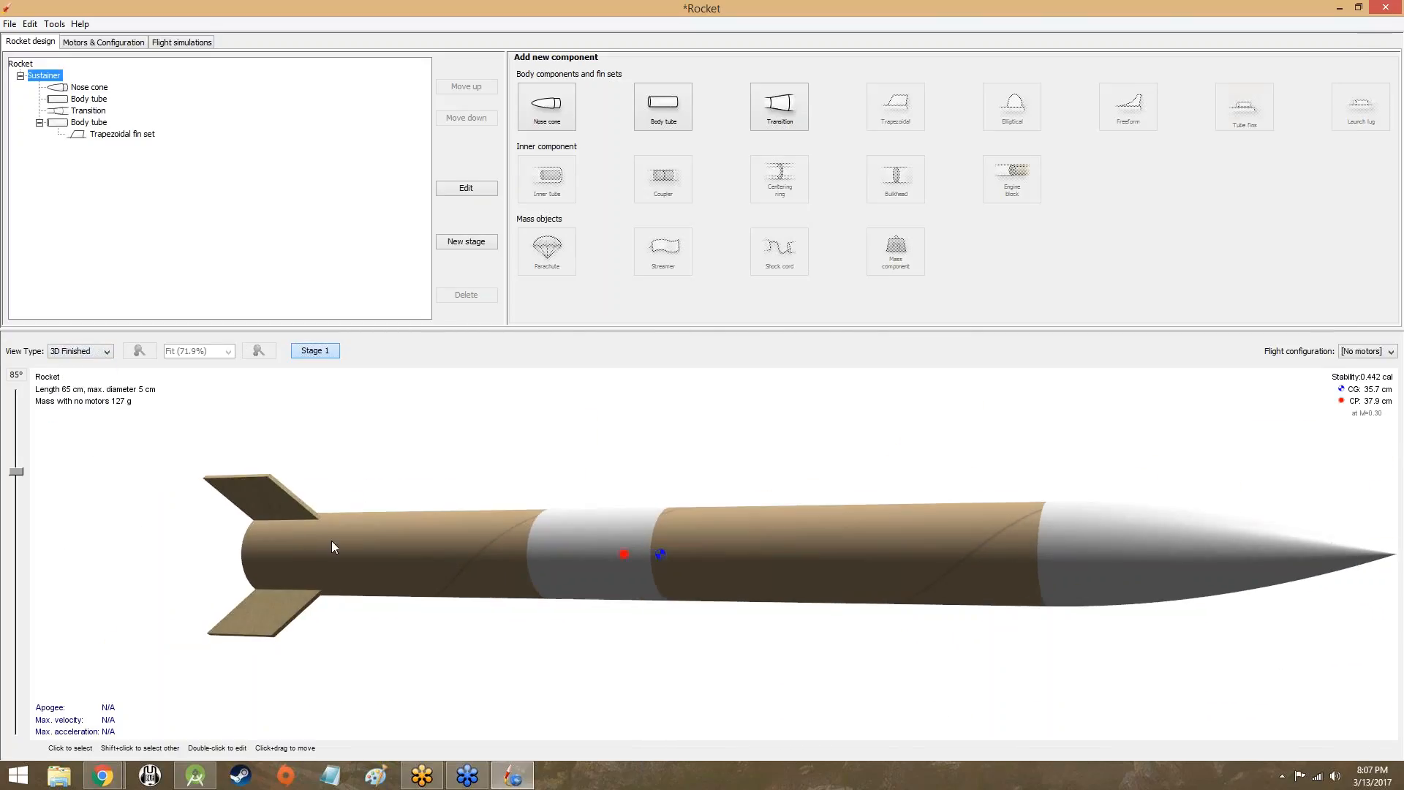
drag(700, 609, 280, 632)
drag(470, 587, 87, 406)
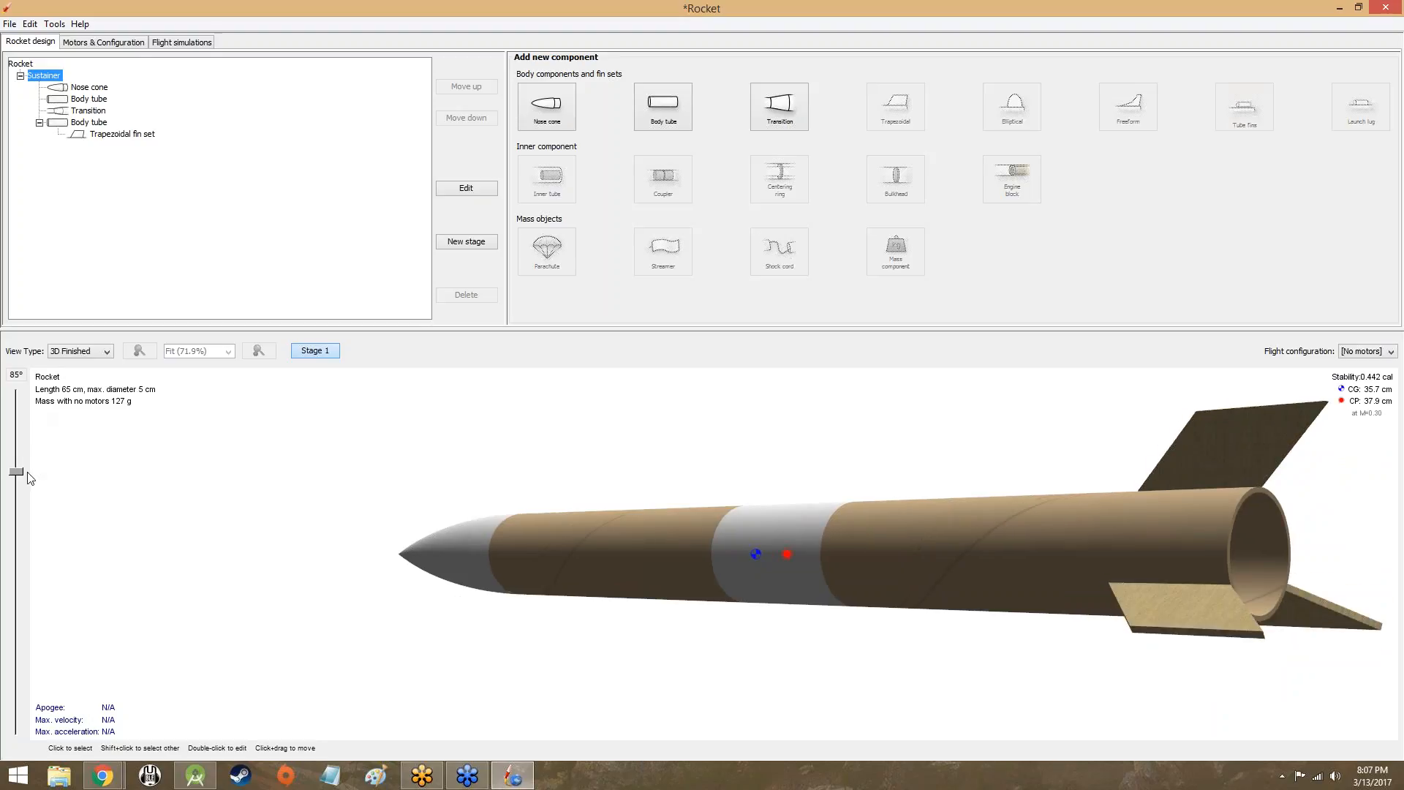
Return to the side view and reset the rocket's roll angle to 0°
click(86, 351)
click(73, 363)
drag(17, 458, 17, 390)
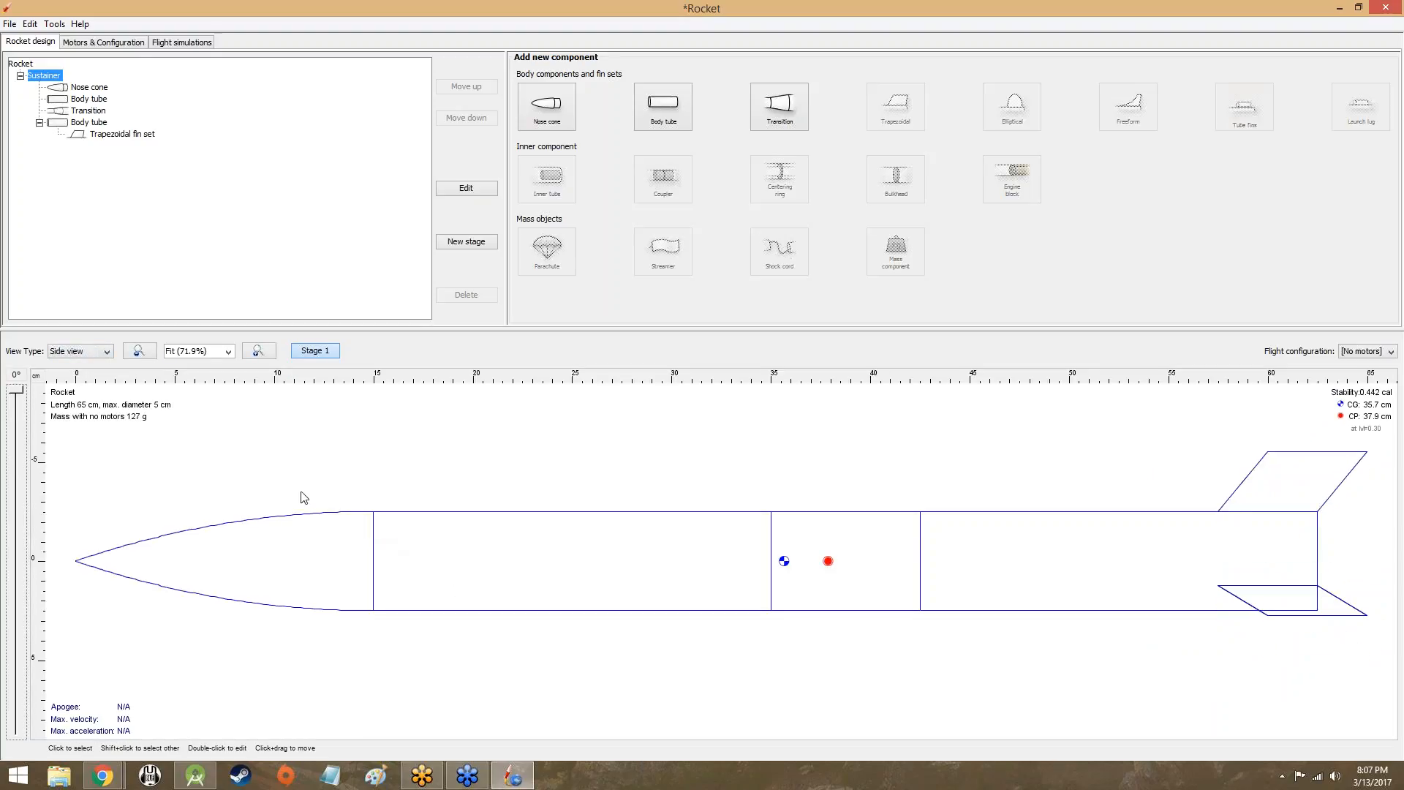
click(982, 22)
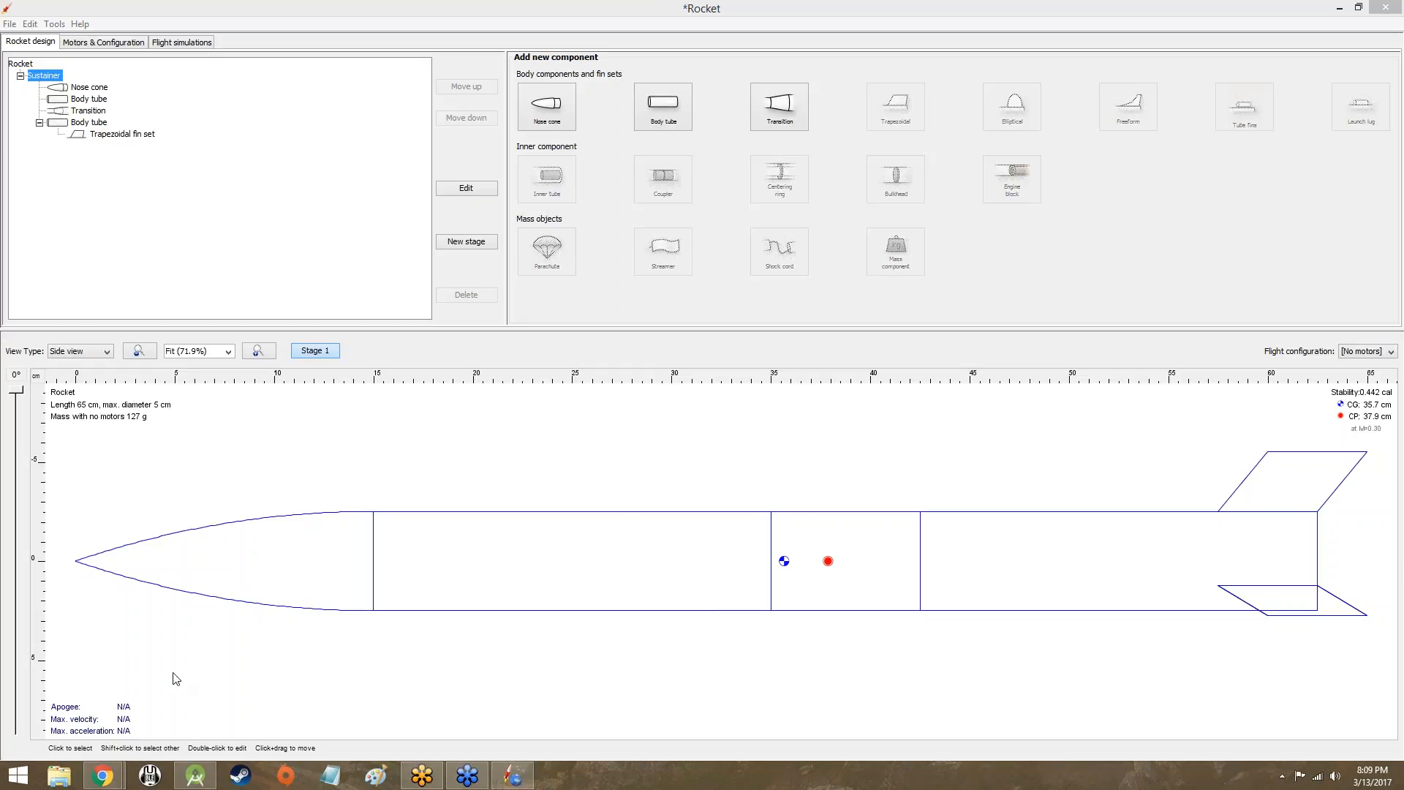
Switch to the OpenRocket presentation in Google Slides and page through its opening slides on downloading the software
mouse_move(102, 775)
click(203, 729)
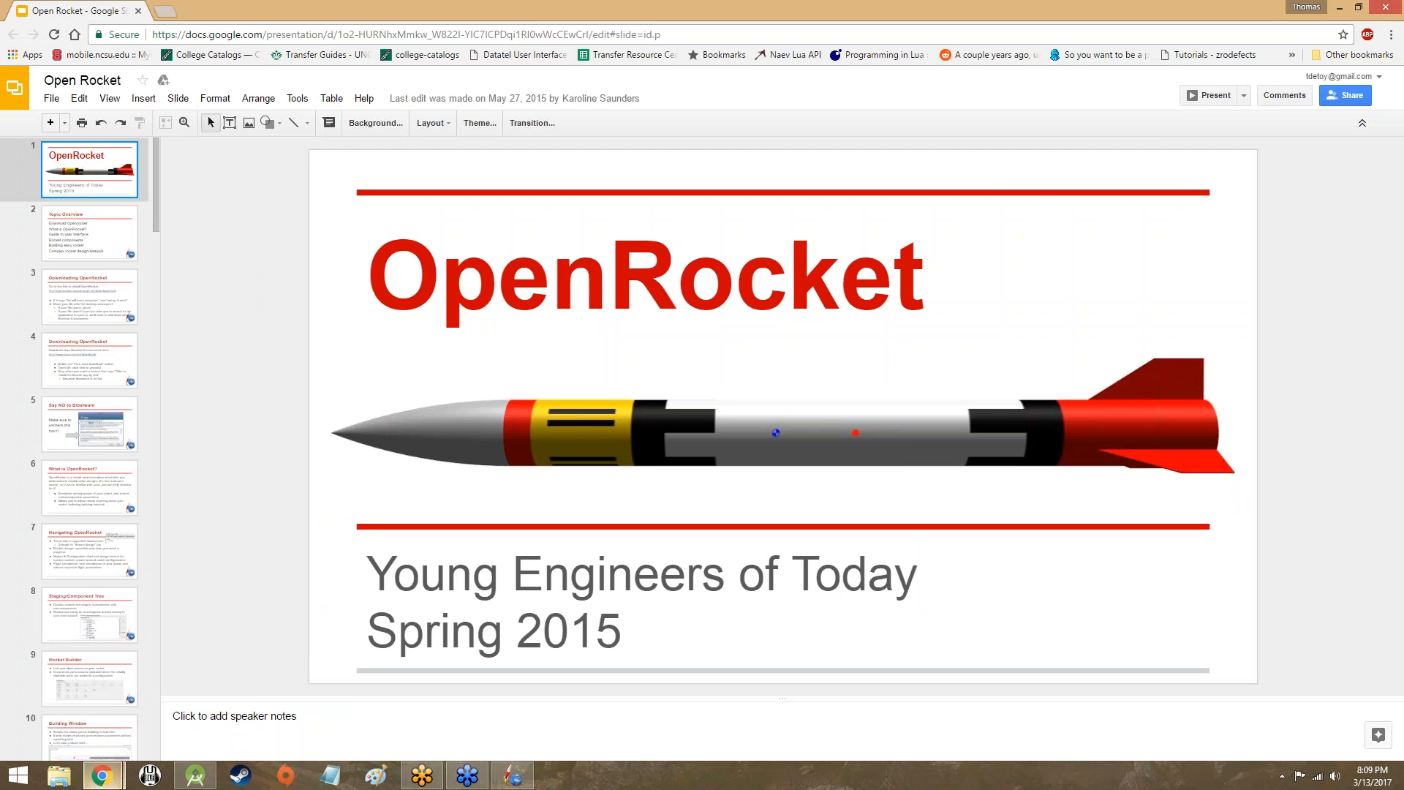
click(117, 252)
key(Down)
key(Down)
key(Down)
key(Down)
key(Down)
key(Down)
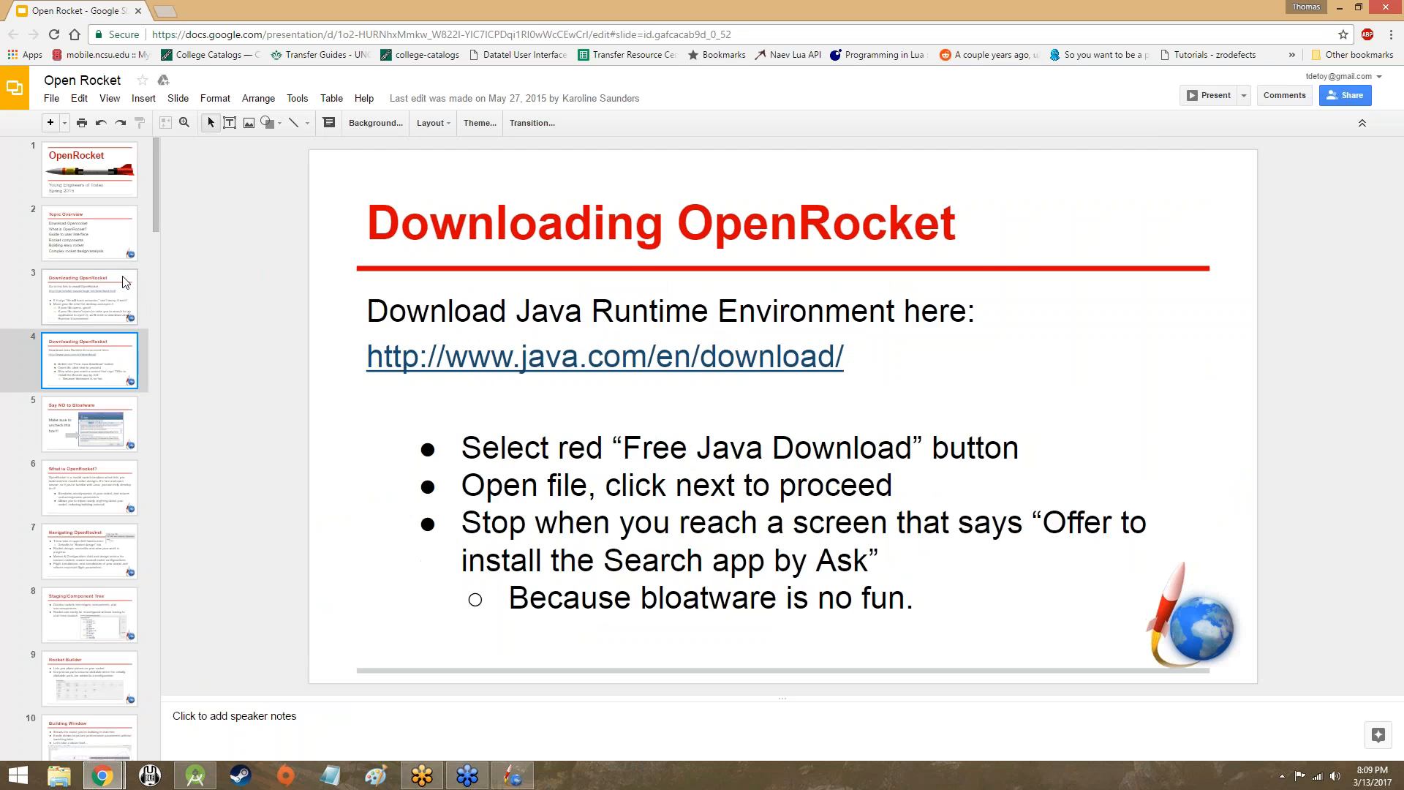
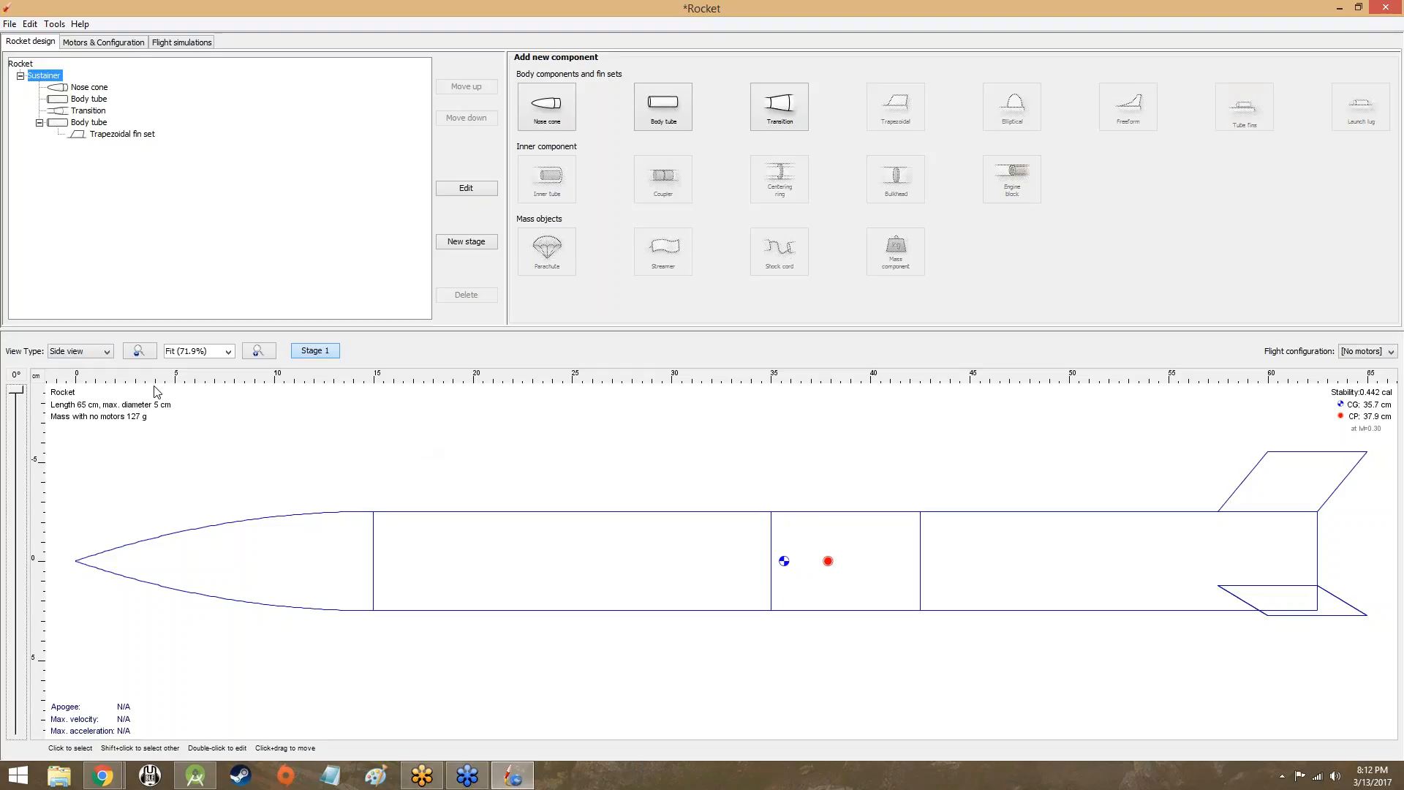
Show the rocket in the back view
click(92, 351)
click(66, 376)
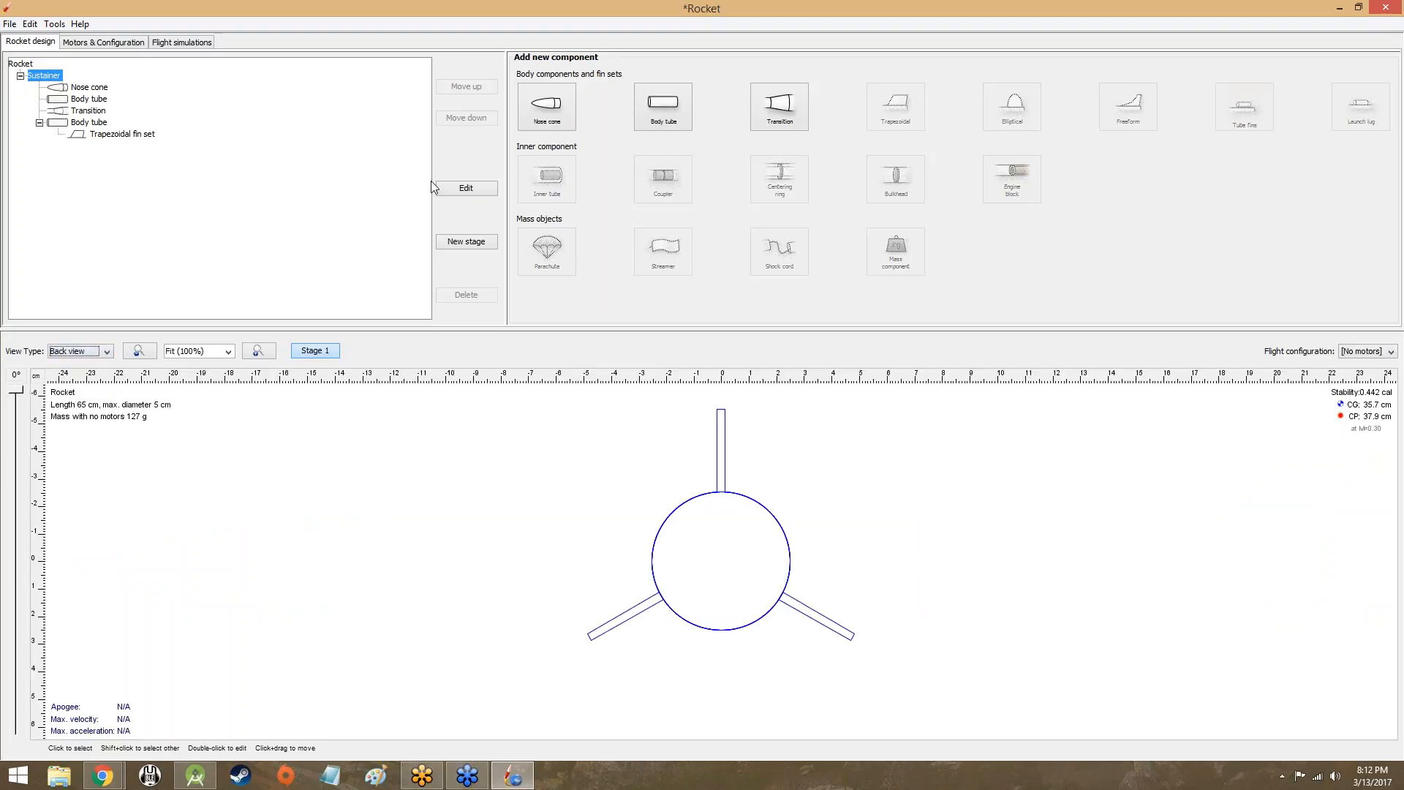
Mark the body tube's diameter across the back view, return to the side view and clear the mark
mouse_move(653, 557)
mouse_down()
mouse_move(791, 553)
mouse_move(786, 575)
mouse_up()
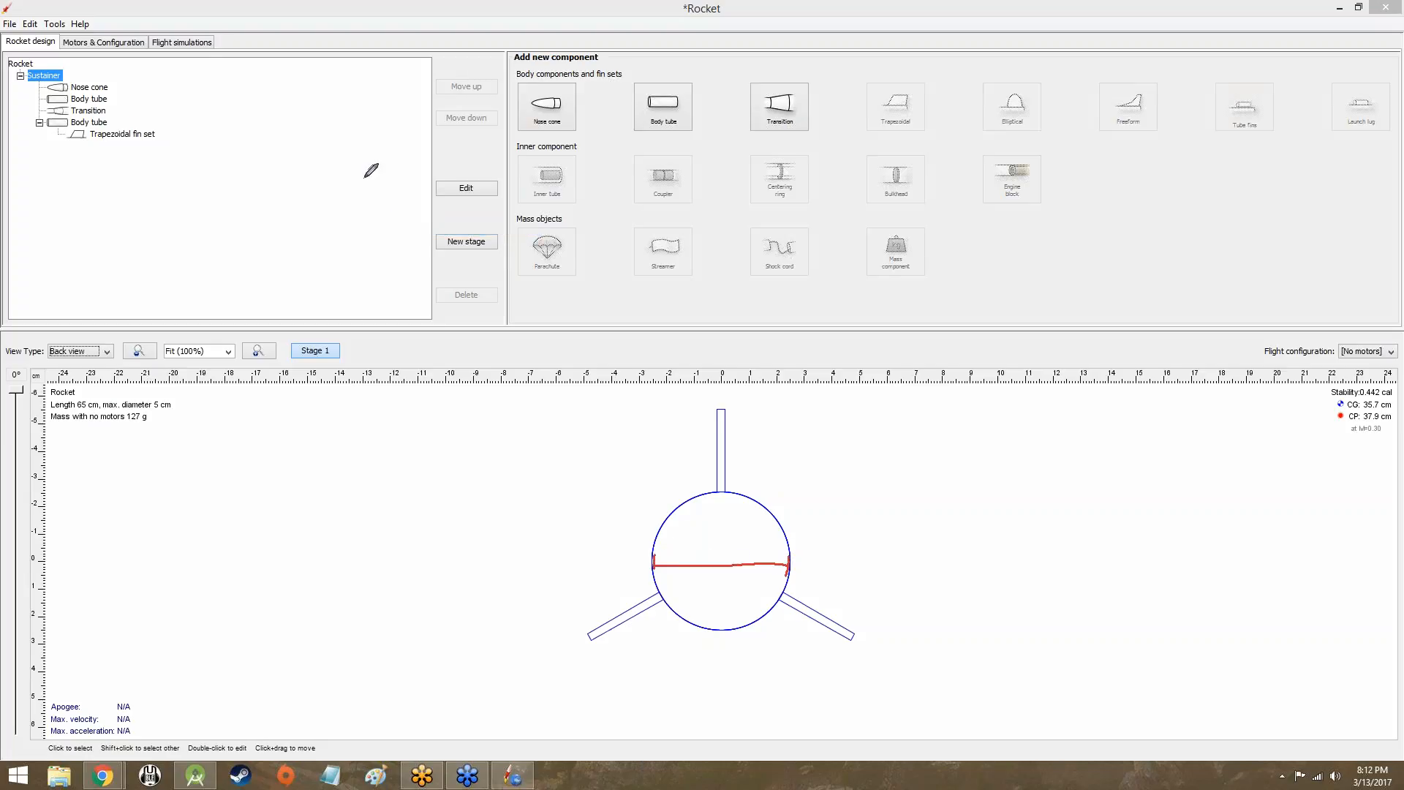
click(104, 351)
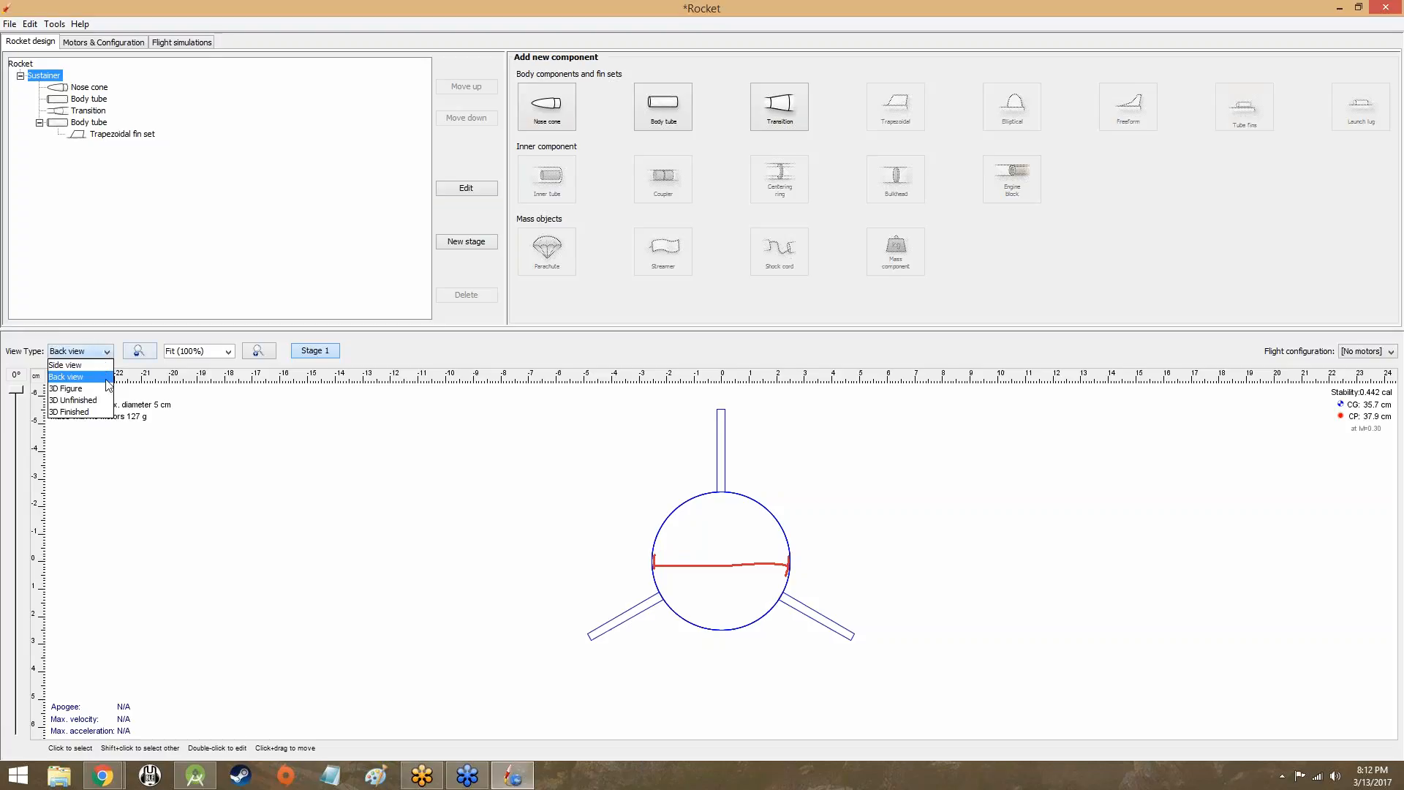
click(103, 367)
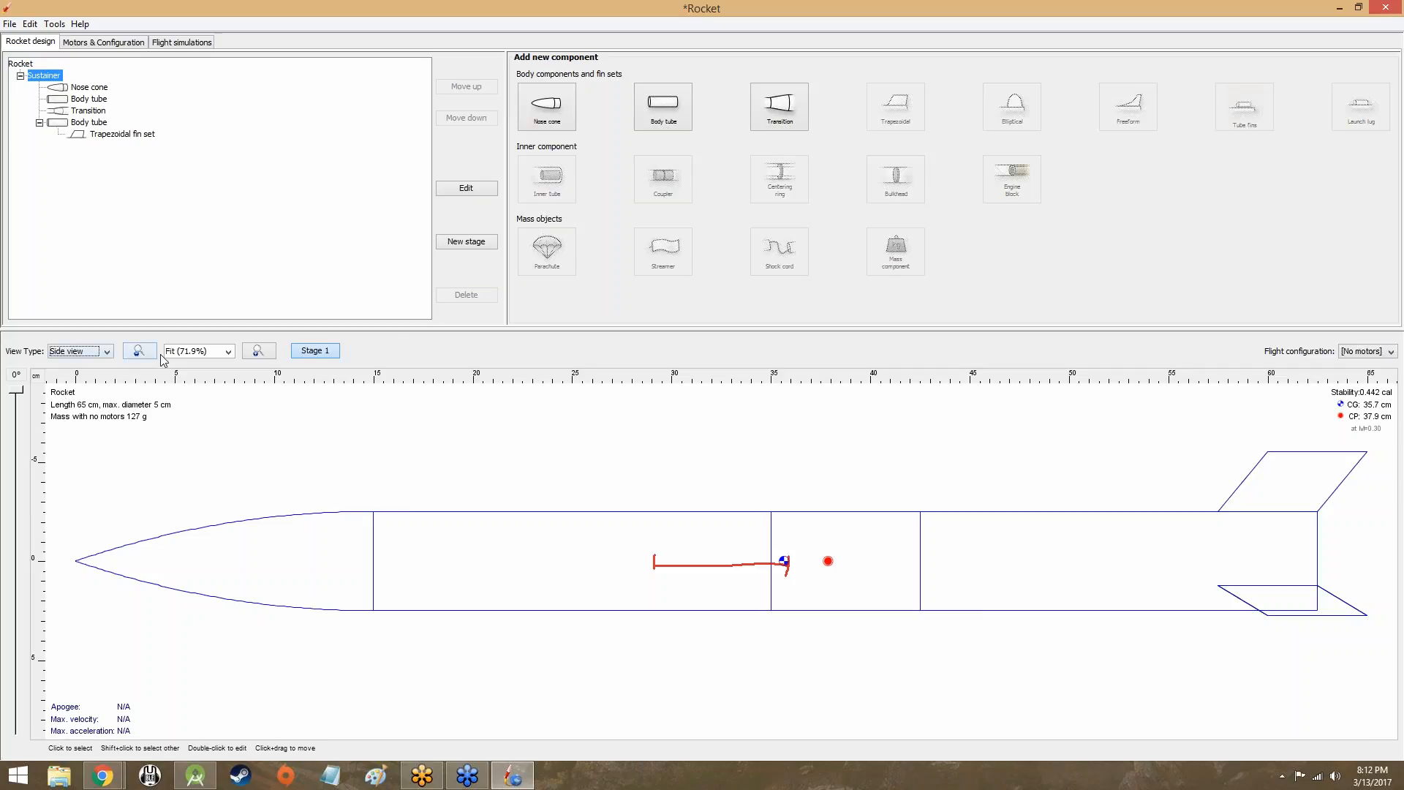
right_click(404, 209)
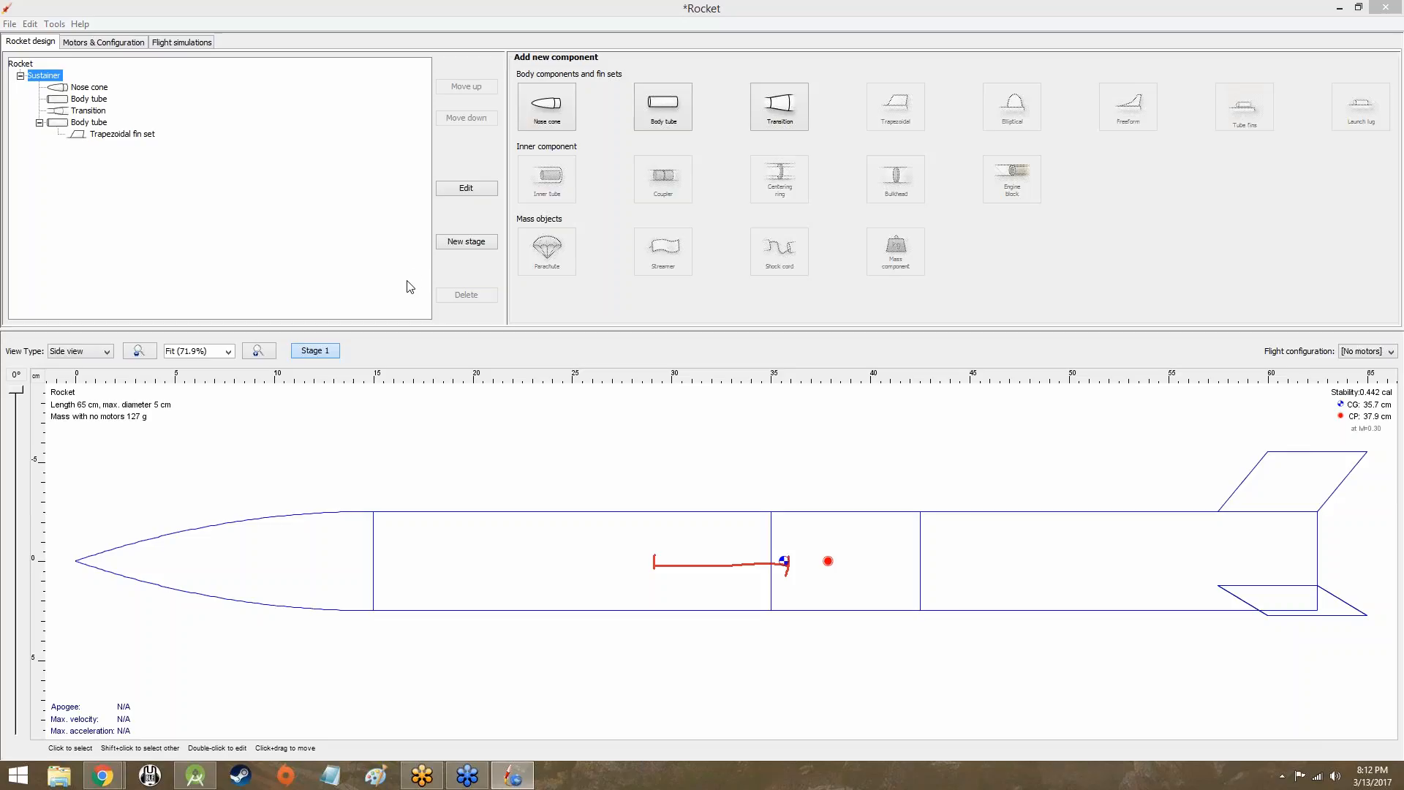
click(409, 286)
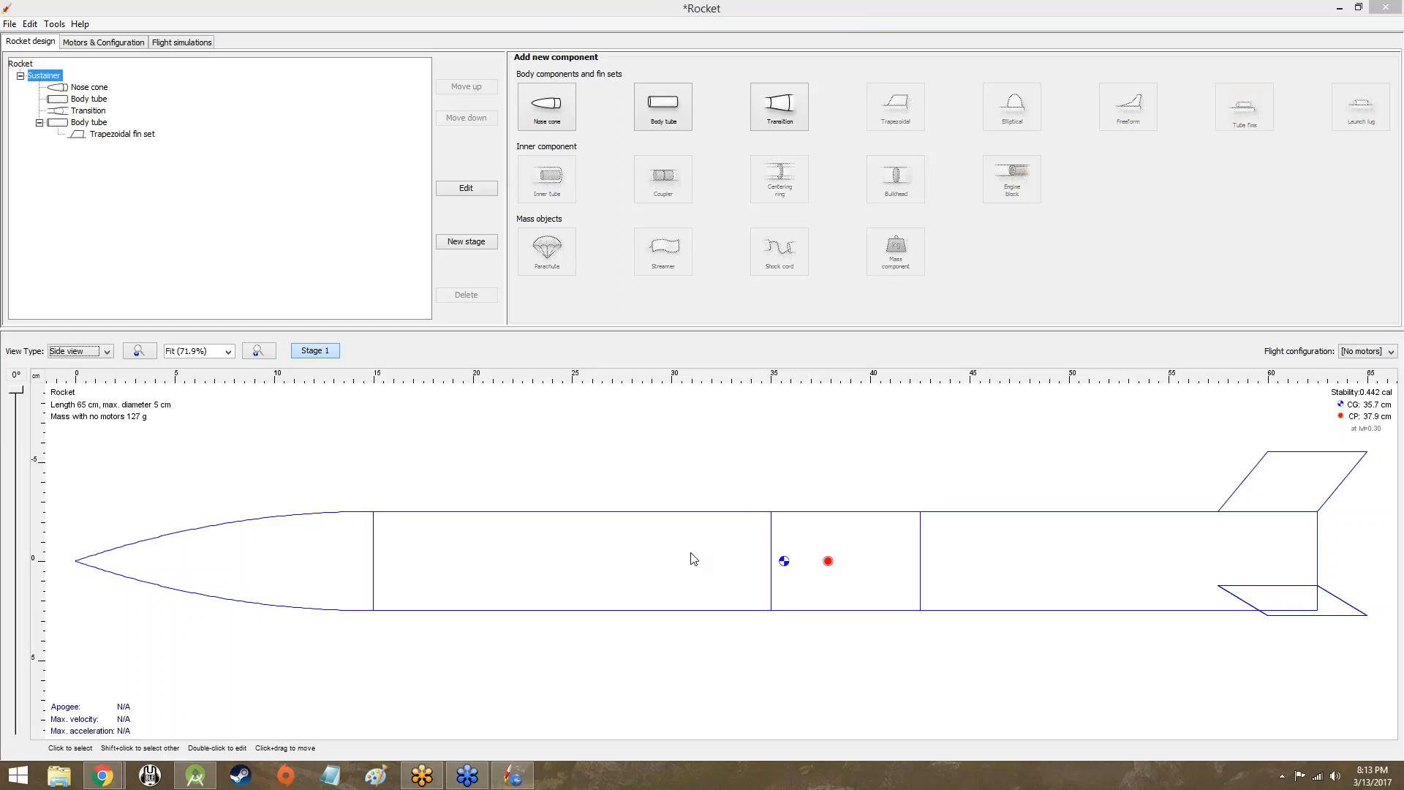
Delete every component from the sustainer, starting with the nose cone
click(61, 89)
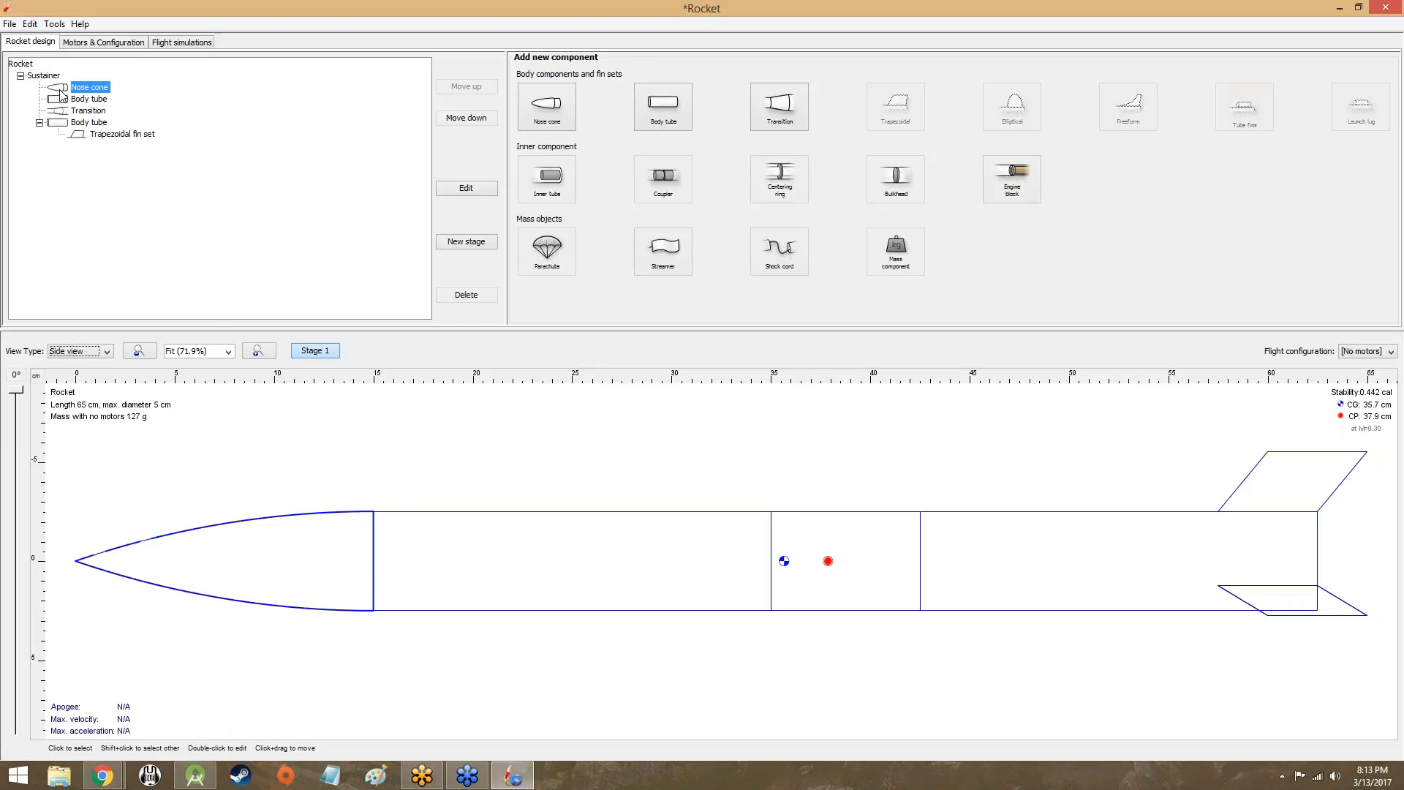
key(Delete)
key(Delete)
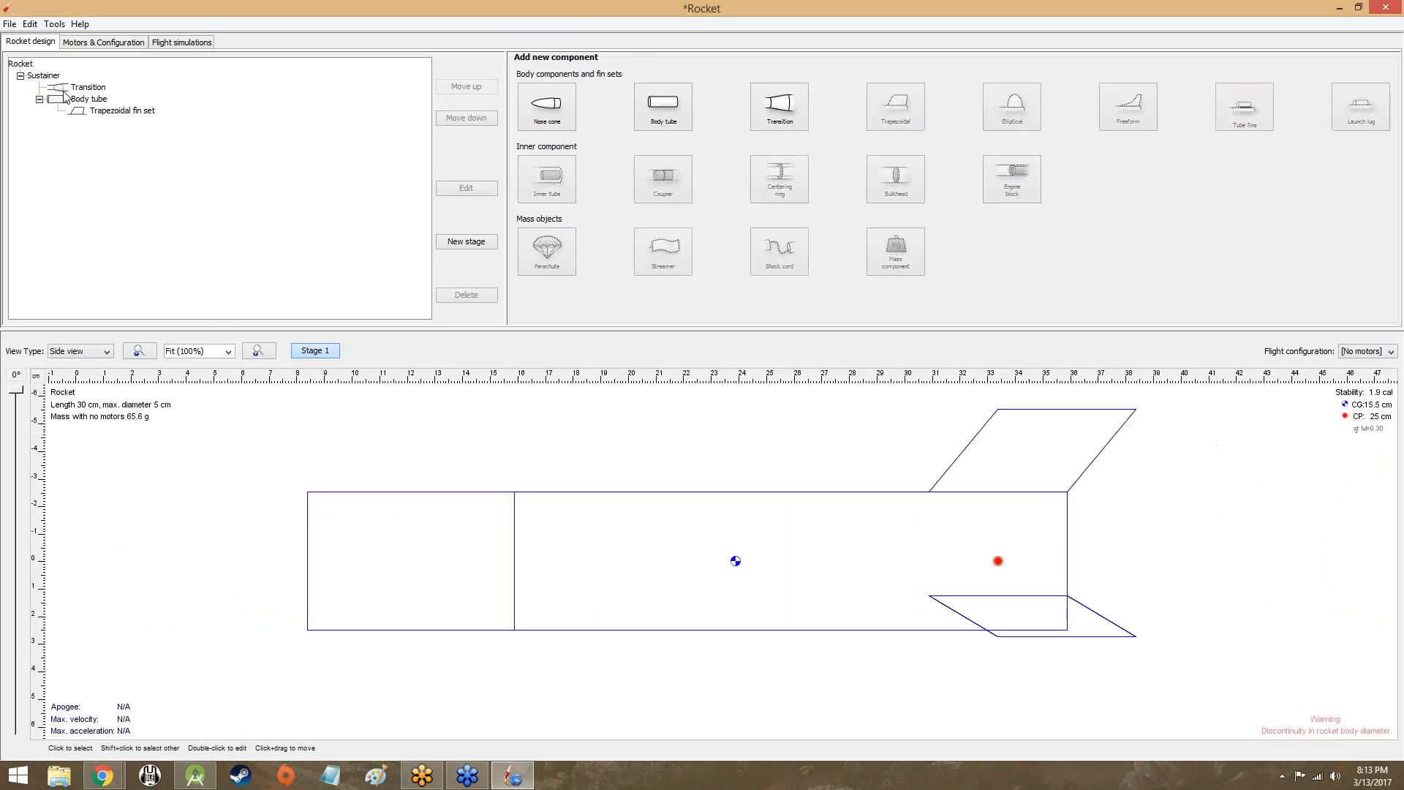
key(Delete)
key(Delete)
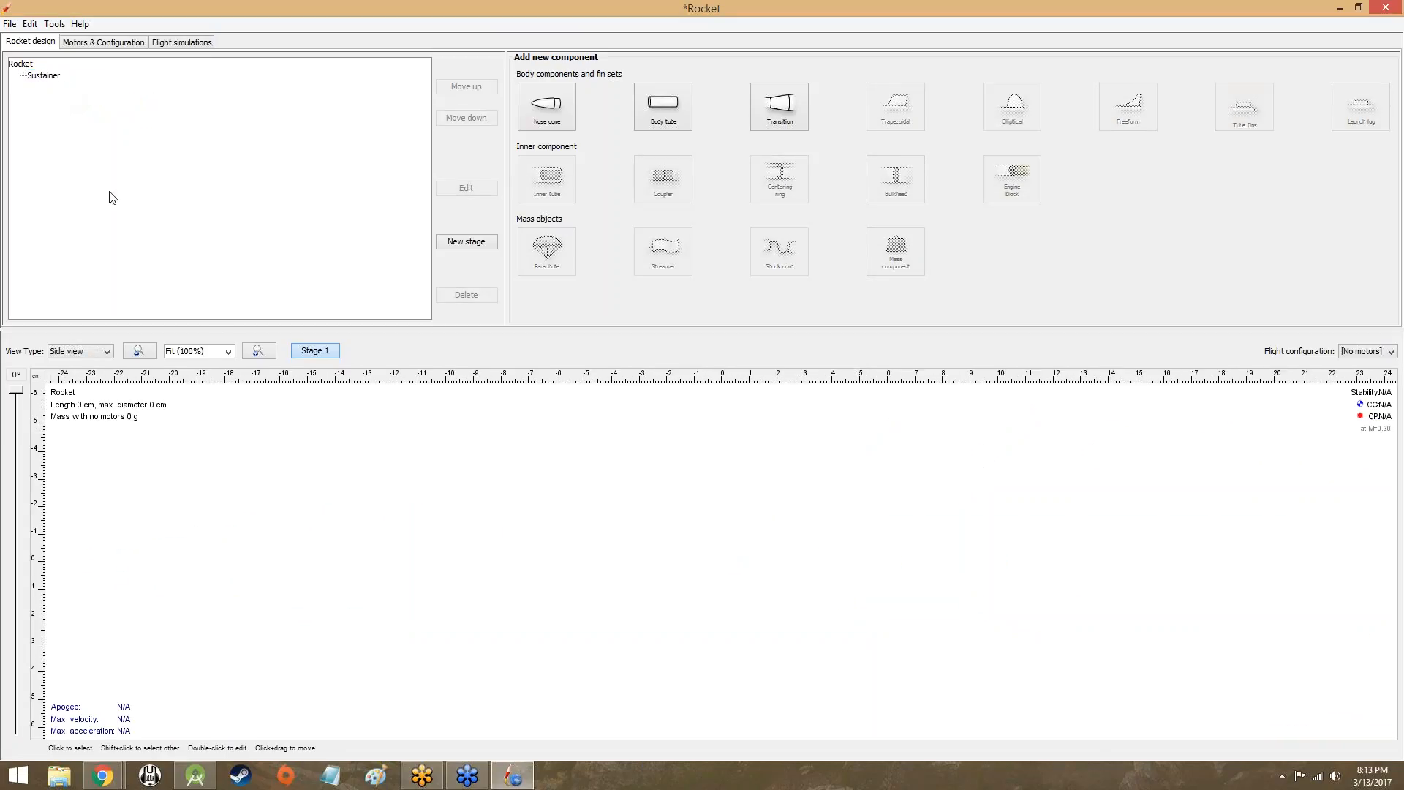
Open the example design "A simple model rocket" and dismiss its rocket configuration dialog
click(9, 24)
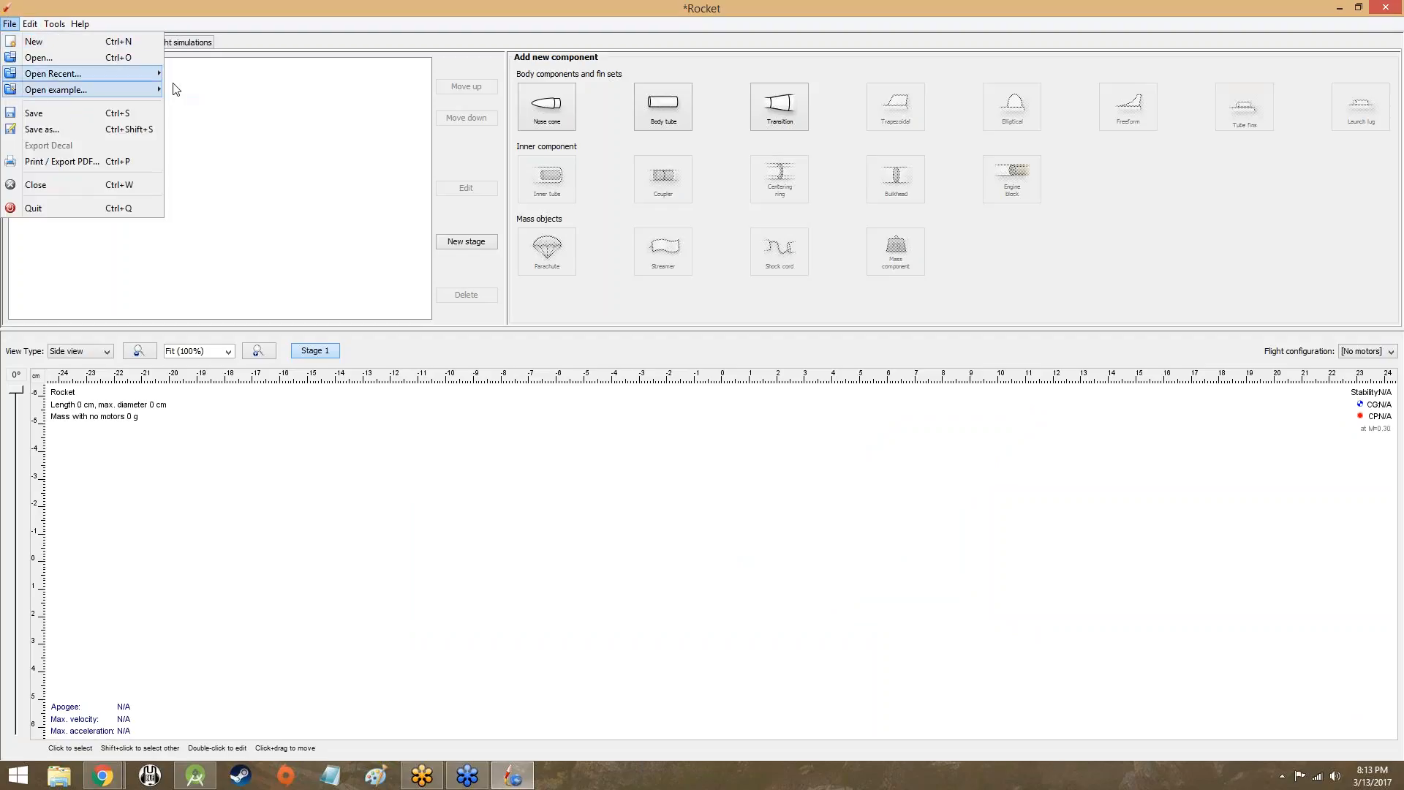
mouse_move(131, 88)
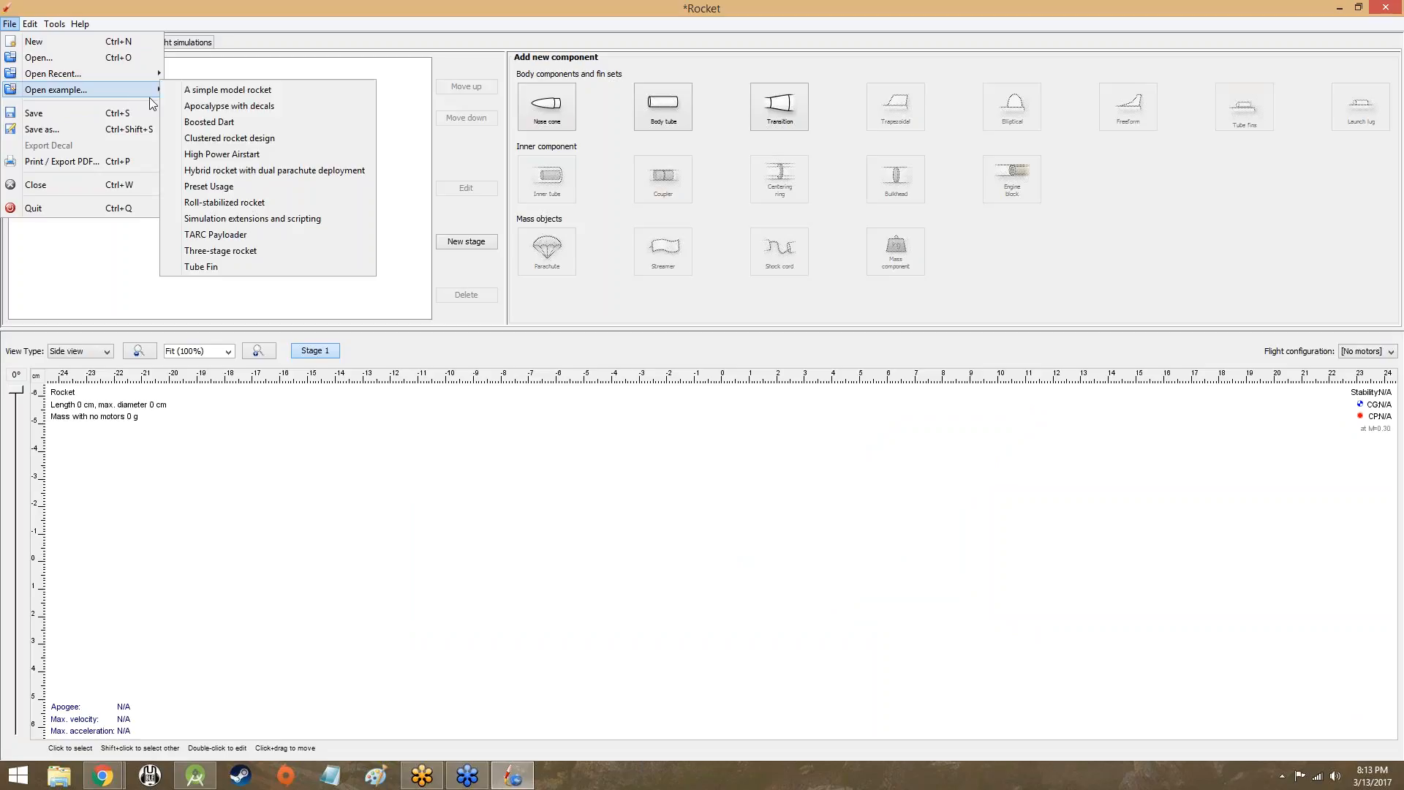
click(201, 90)
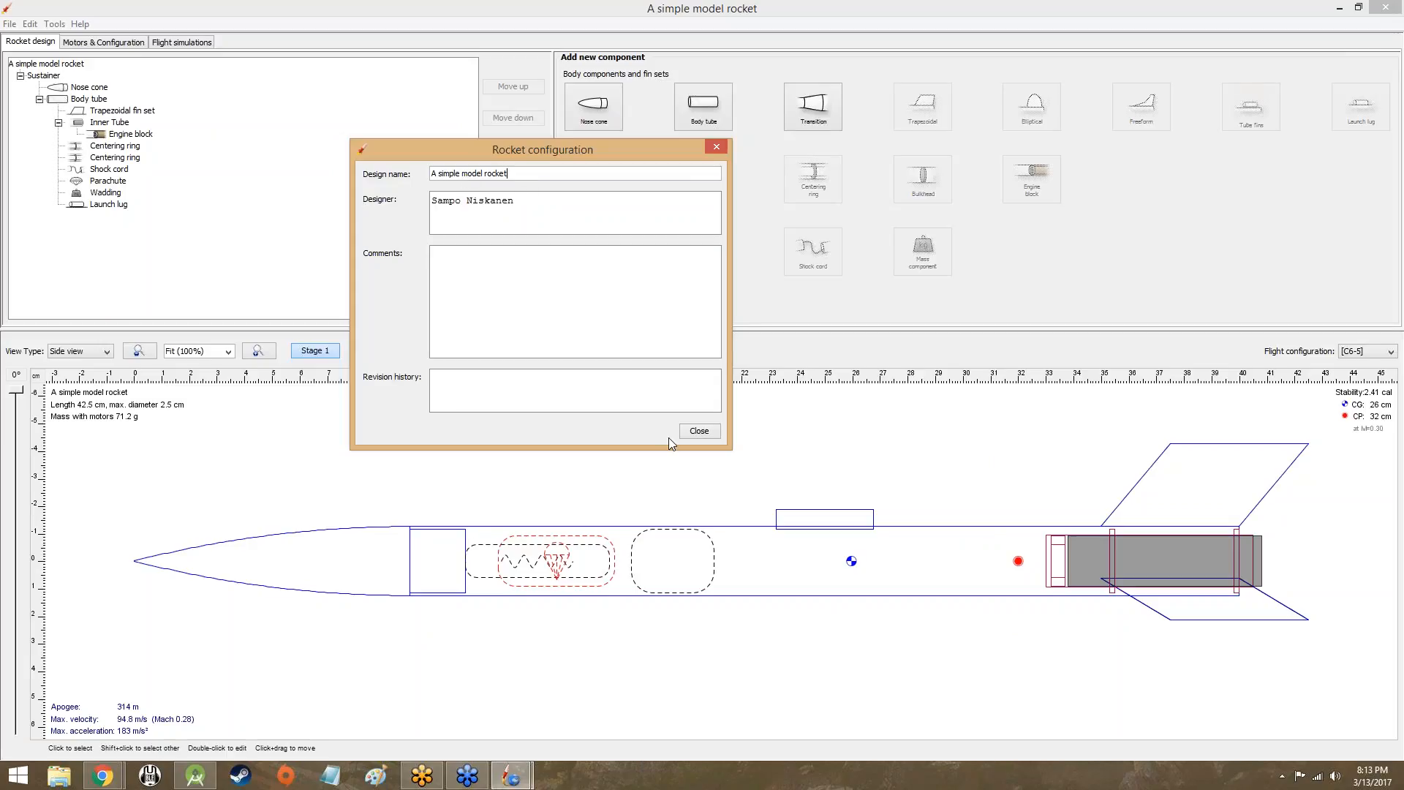
click(691, 436)
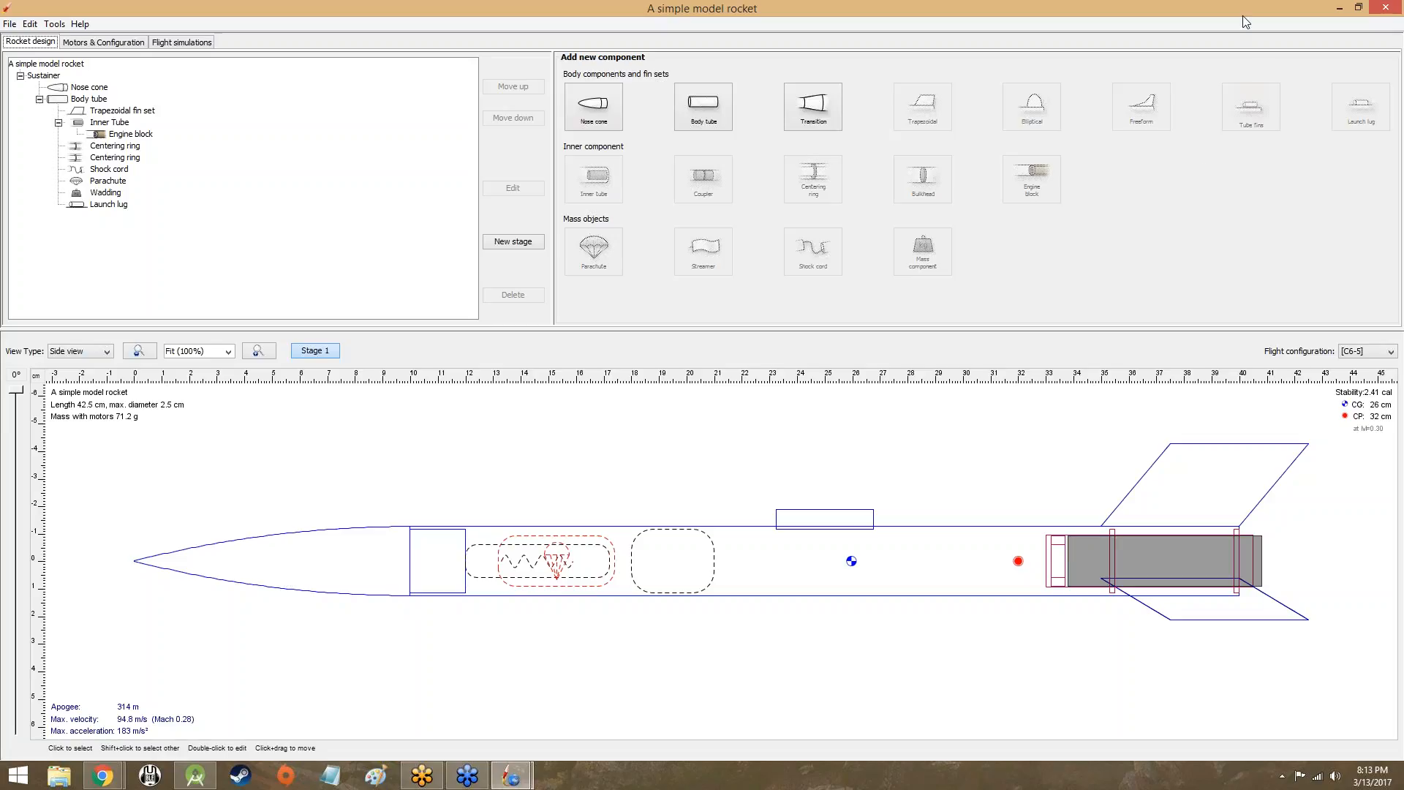
click(1374, 25)
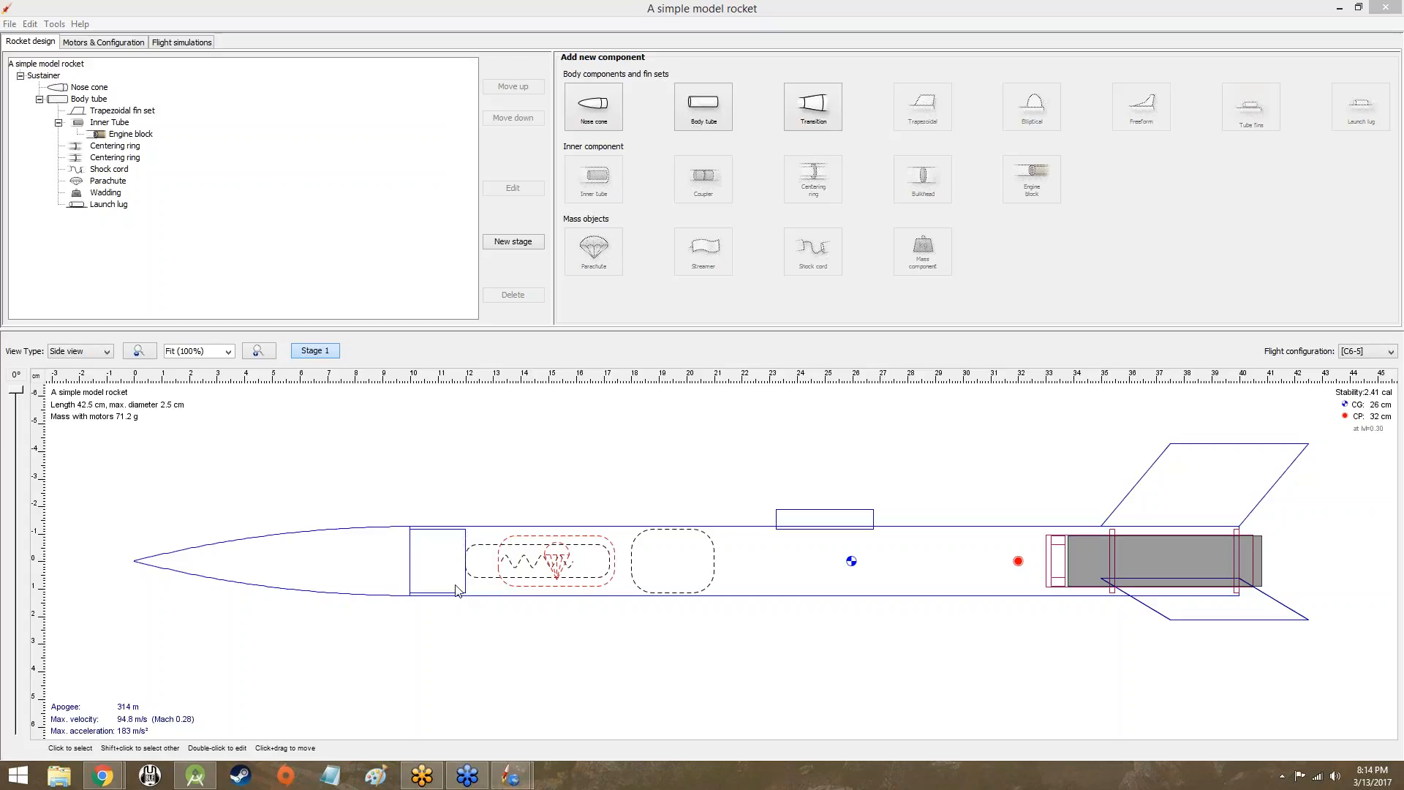
Highlight the parachute inside the body tube and enlarge the side view around it to 300%
click(555, 553)
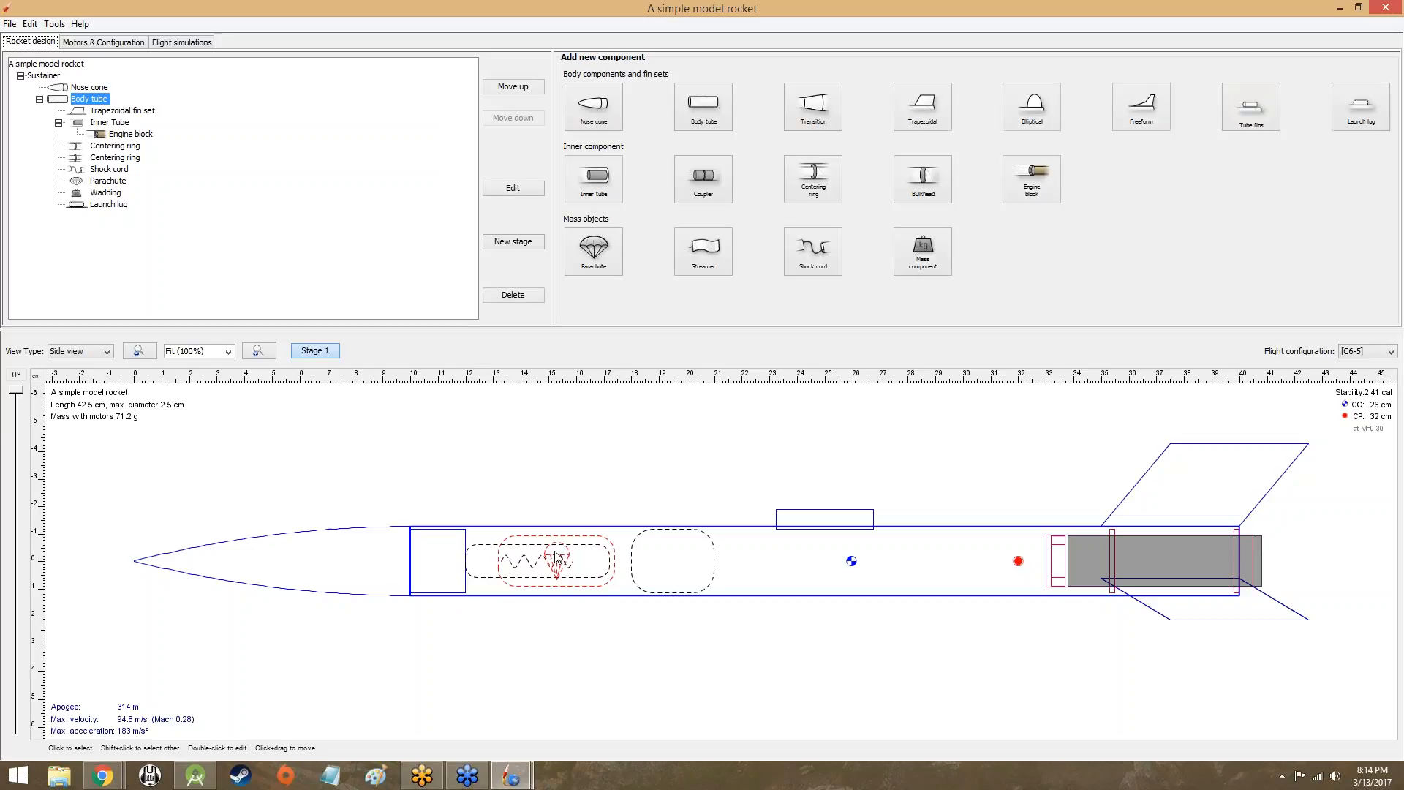
click(99, 181)
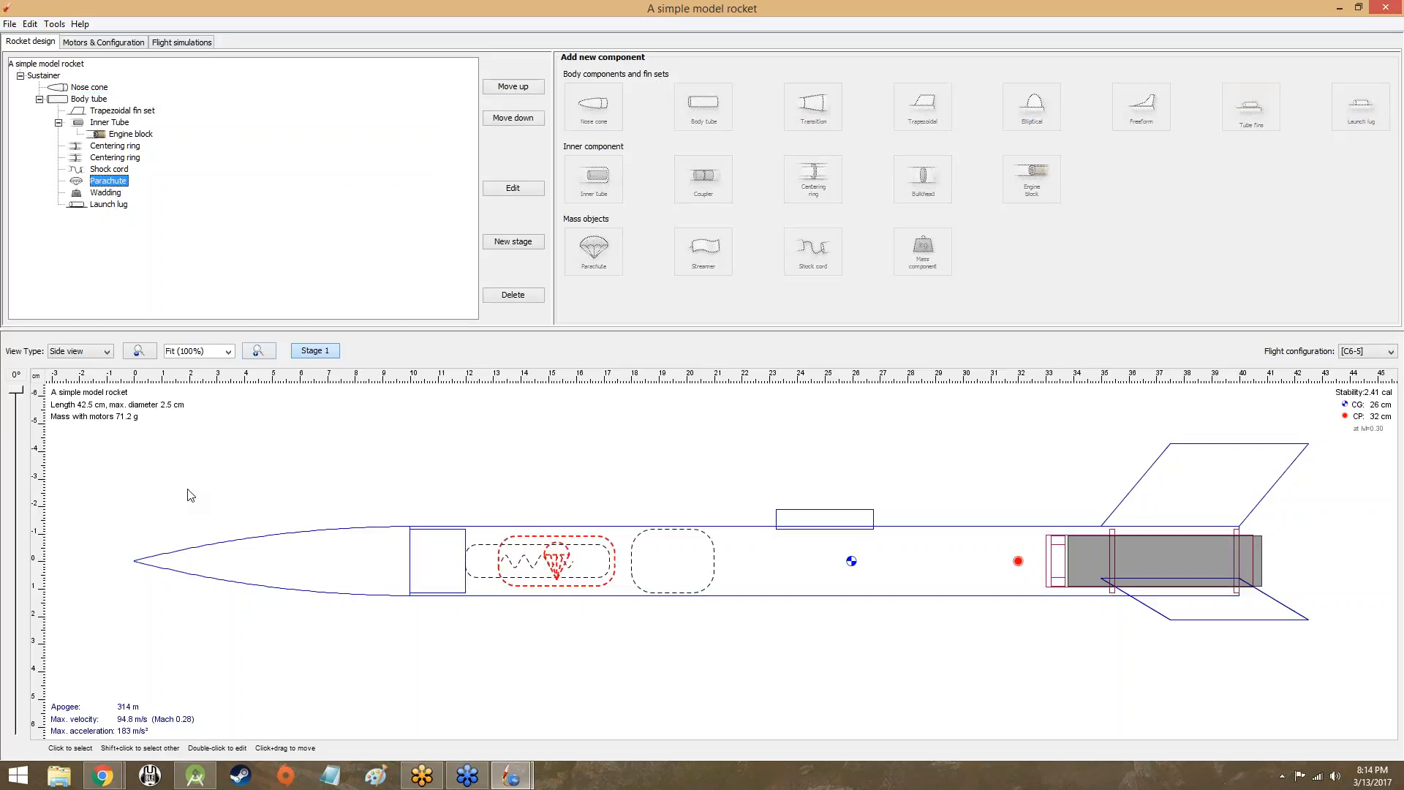
click(257, 350)
drag(588, 547, 238, 382)
drag(1092, 601, 890, 609)
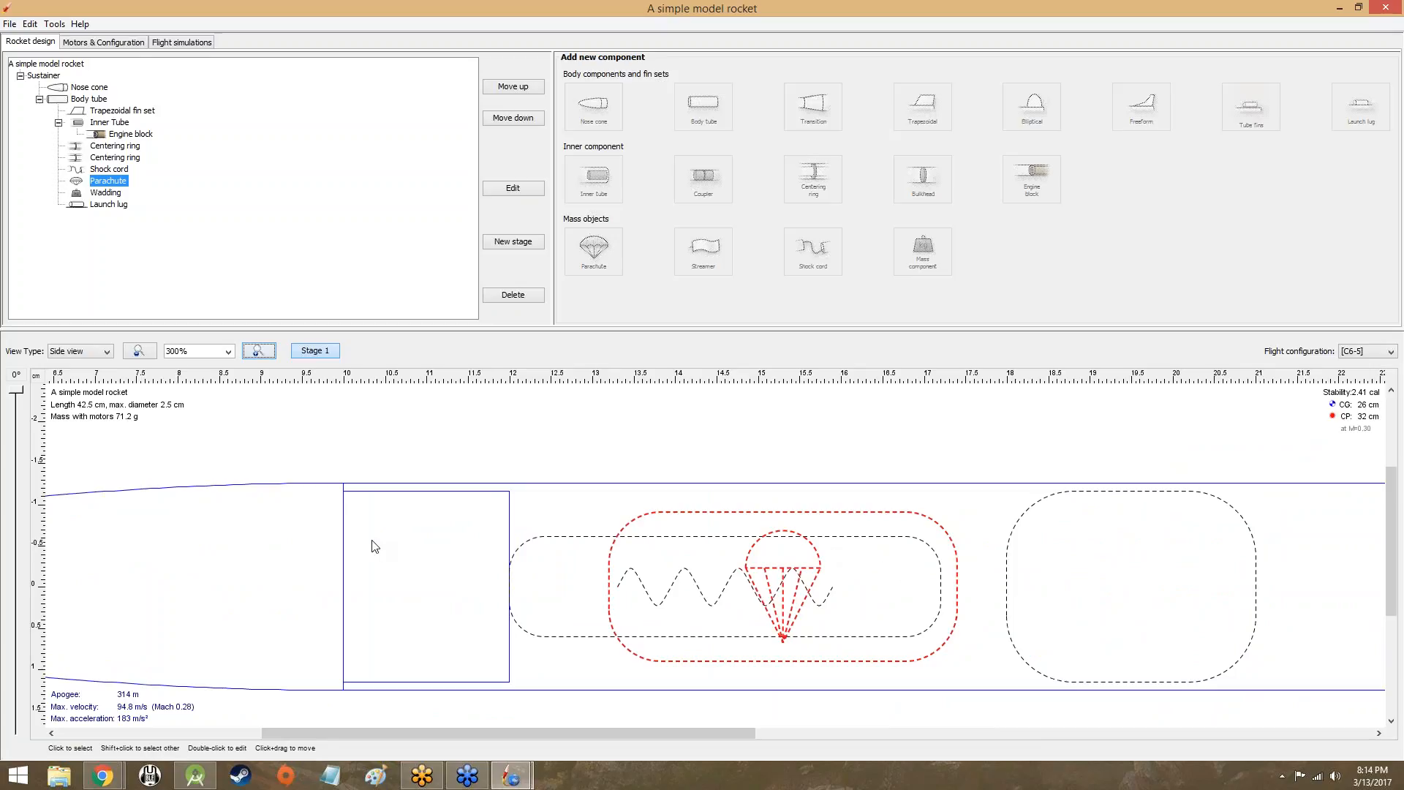
Show the model in the 3D Unfinished view and highlight the shock cord and the wadding in turn
click(106, 351)
click(89, 401)
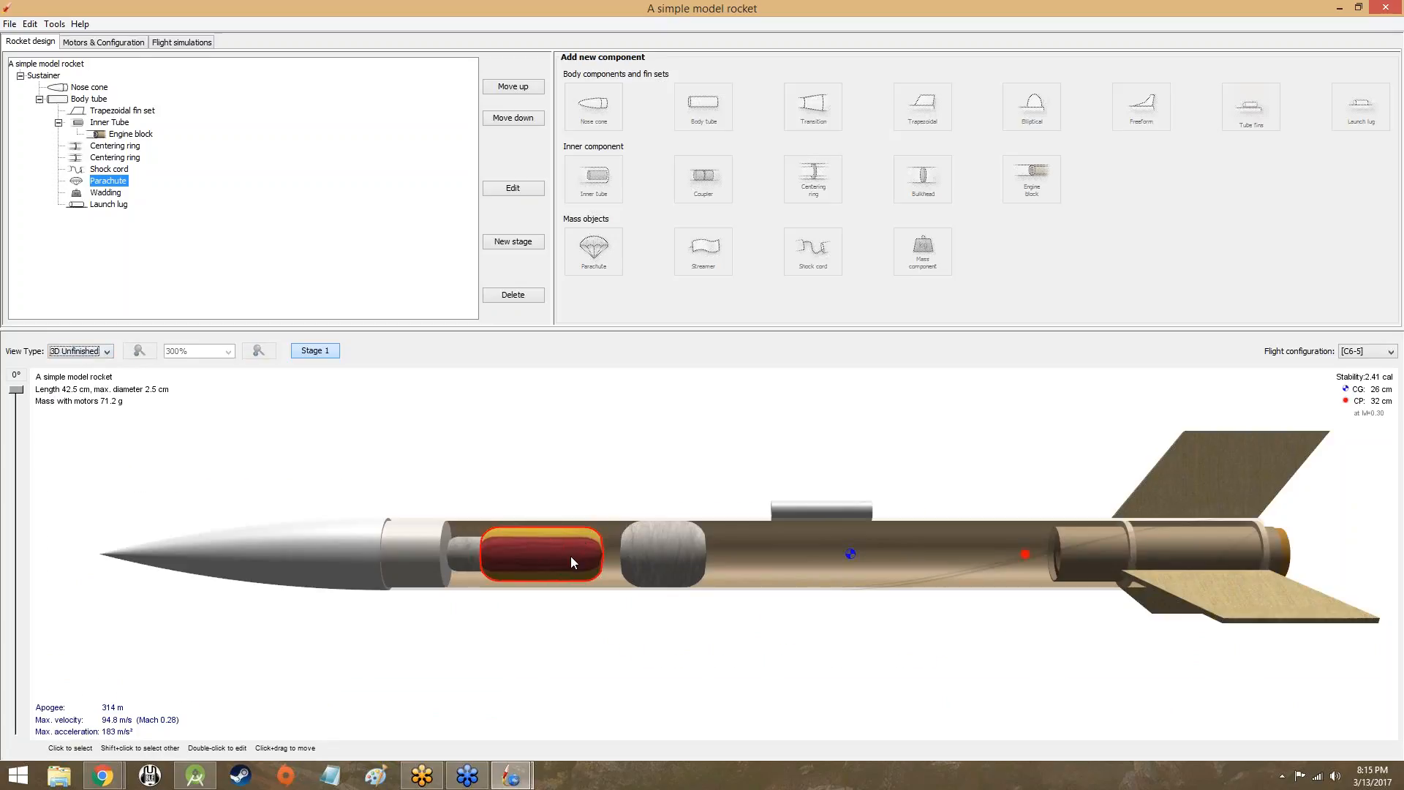
click(468, 544)
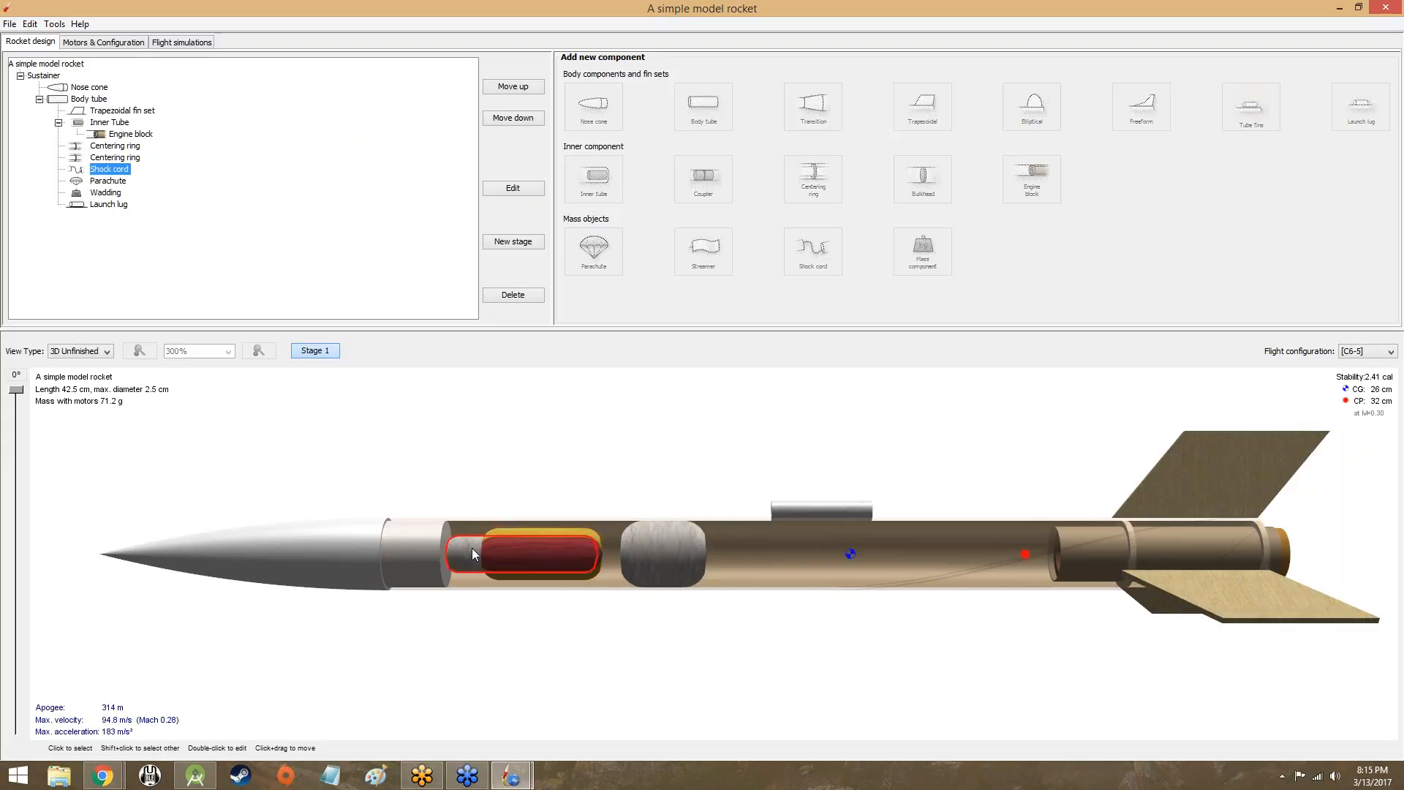
click(648, 563)
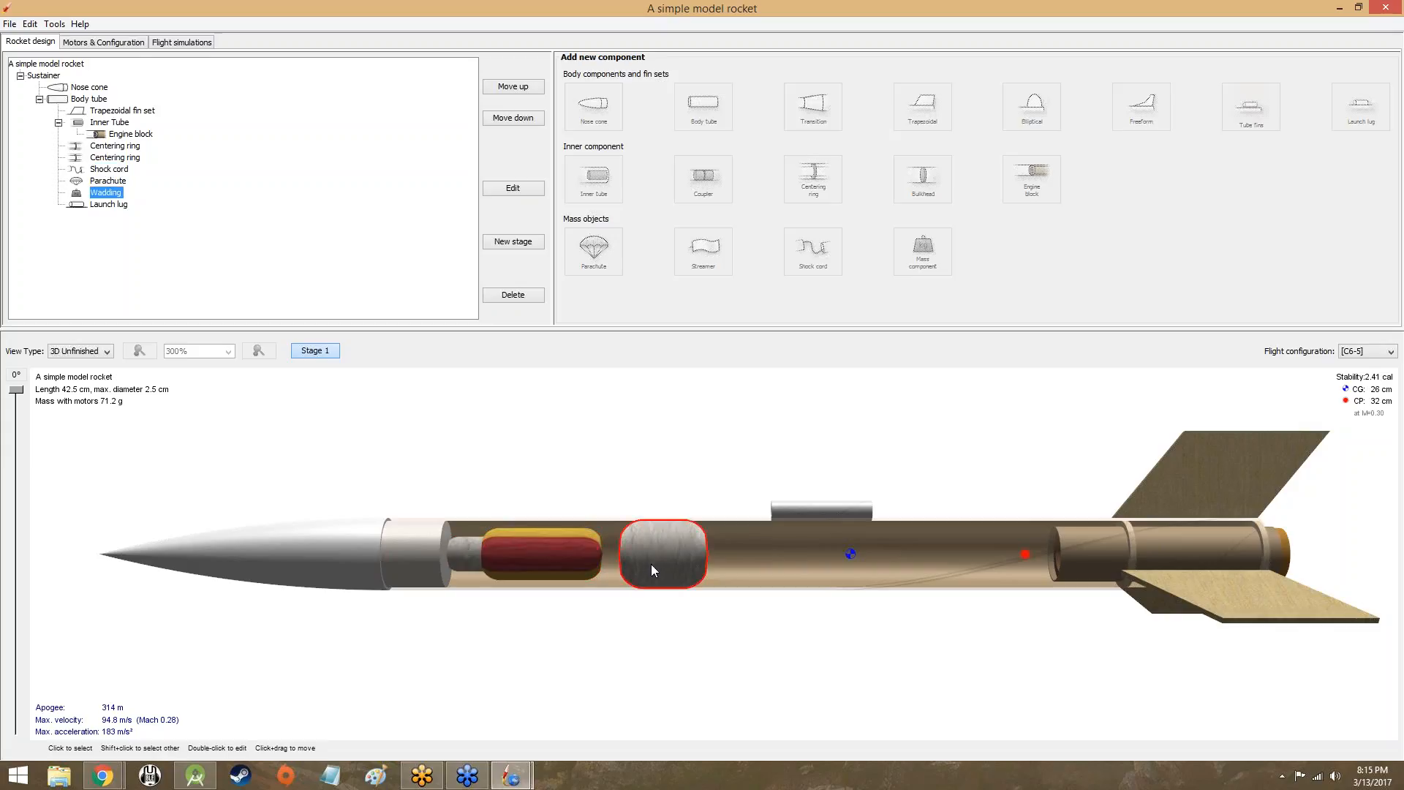
click(459, 558)
click(652, 560)
click(476, 547)
click(674, 550)
drag(1000, 432, 979, 487)
Return to the side view and highlight the shock cord beside the parachute
click(81, 351)
click(68, 363)
scroll(643, 550, down, 2)
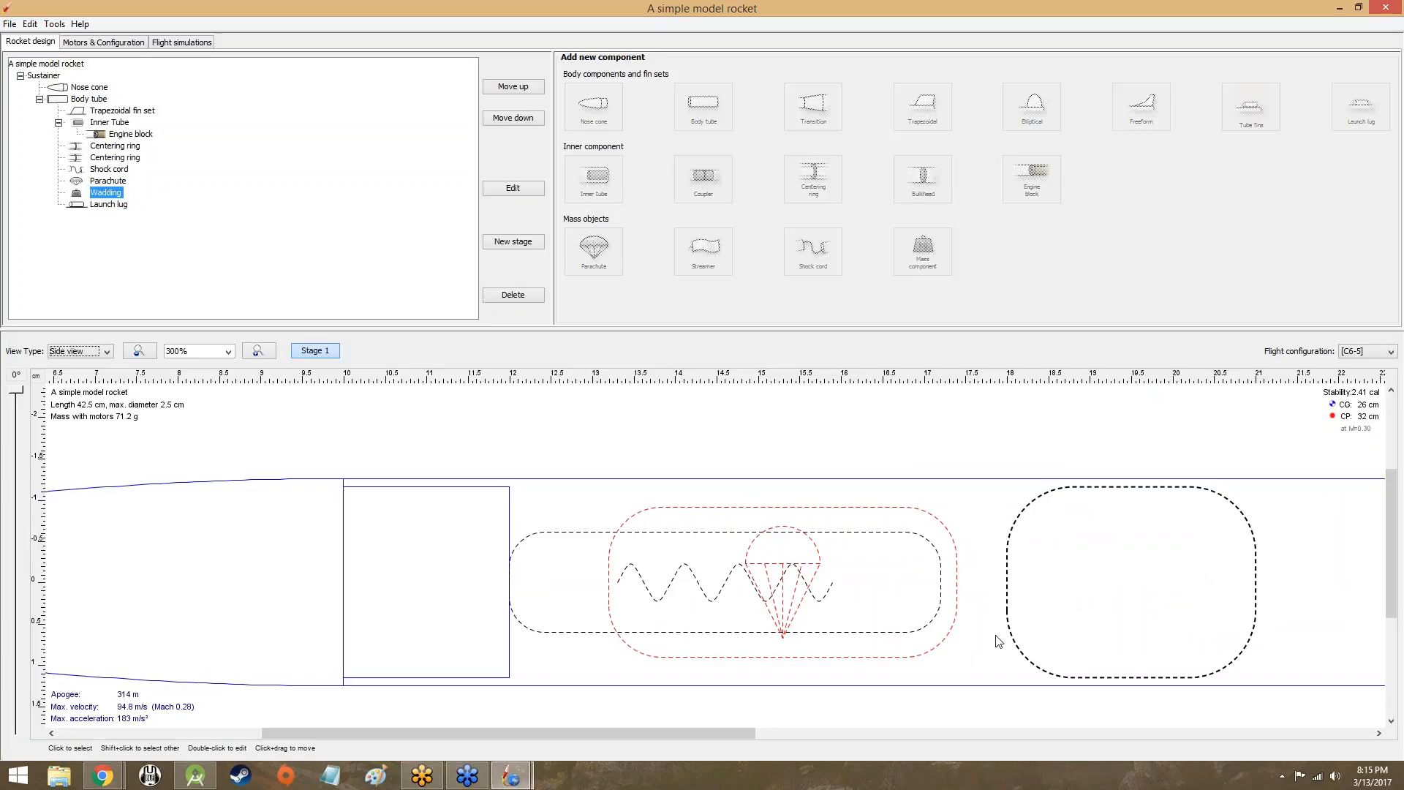
click(550, 541)
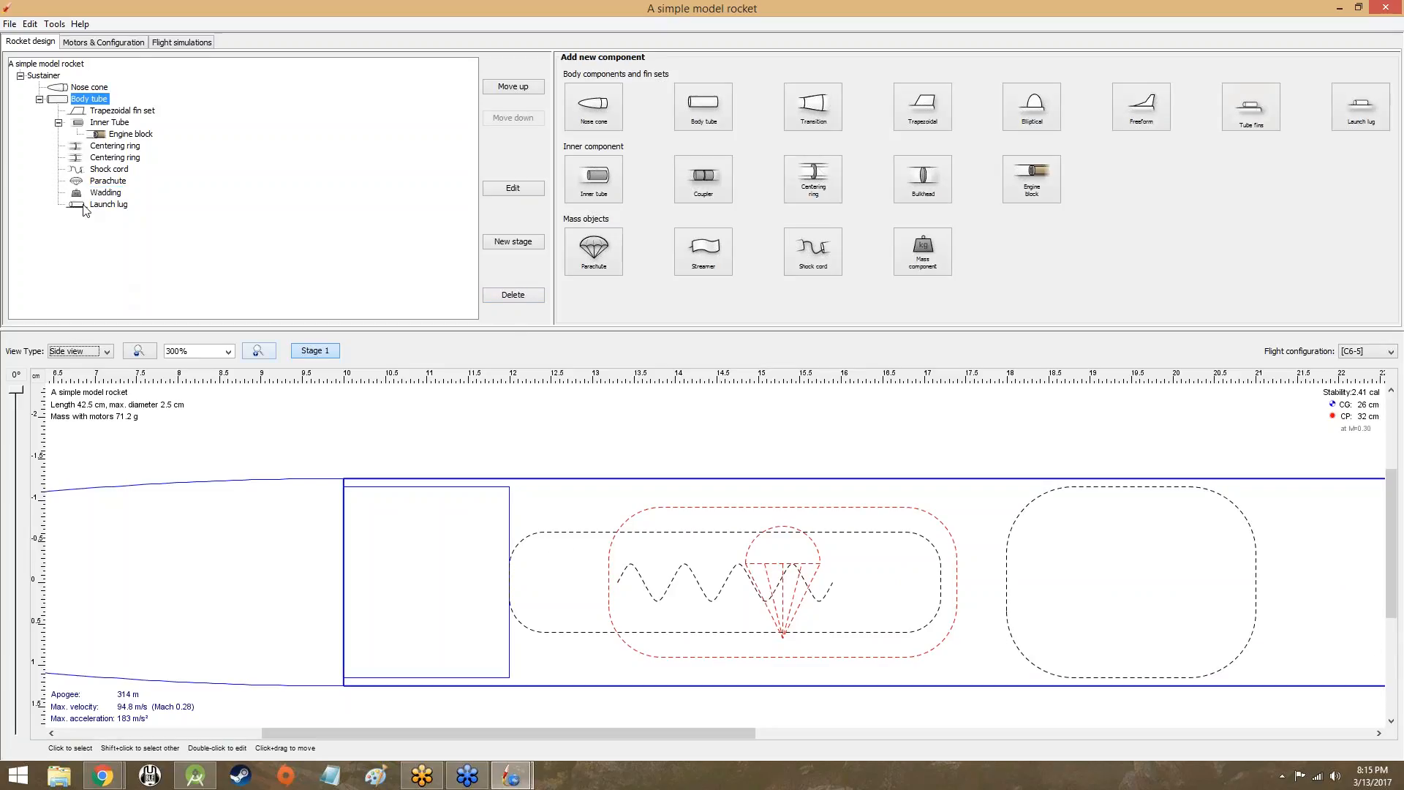
click(98, 169)
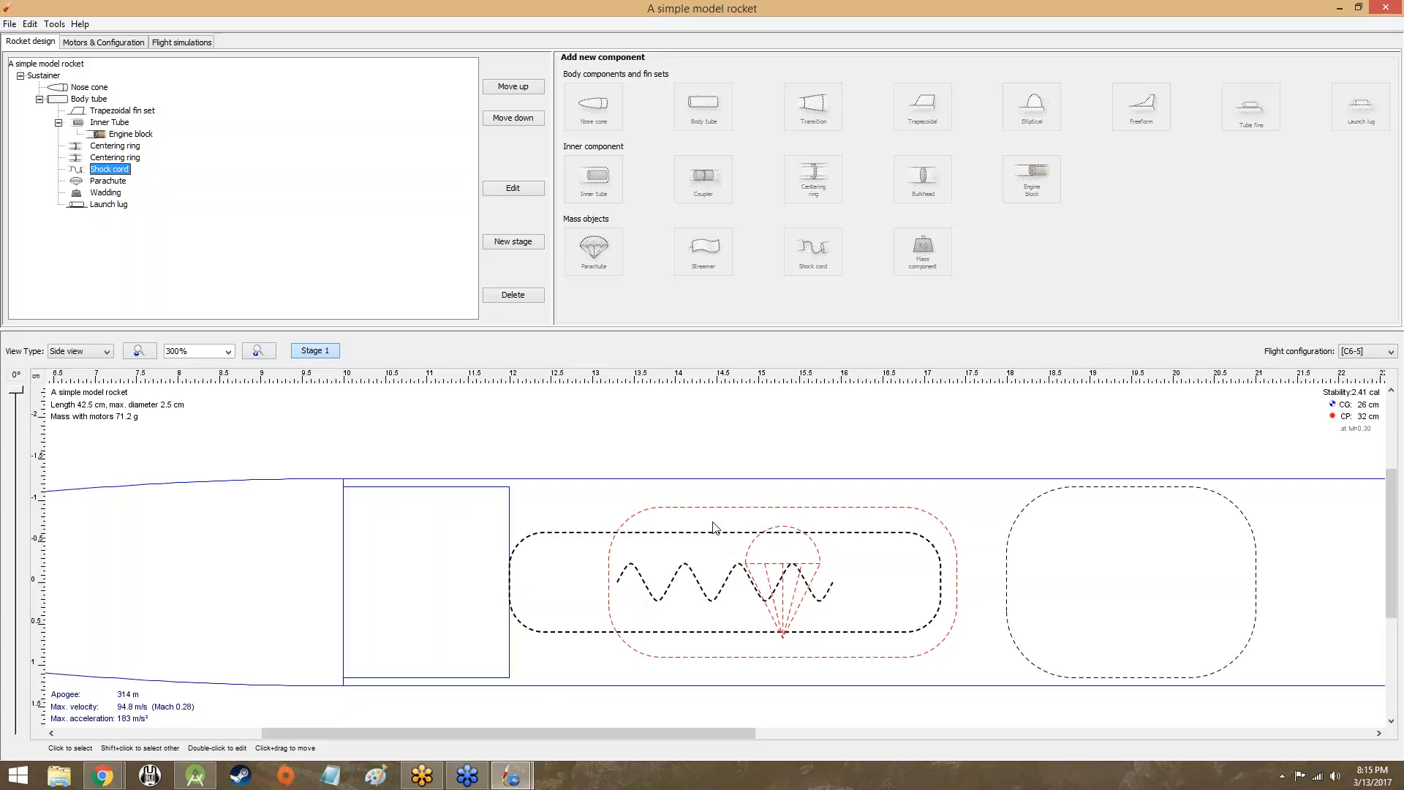
scroll(565, 467, down, 2)
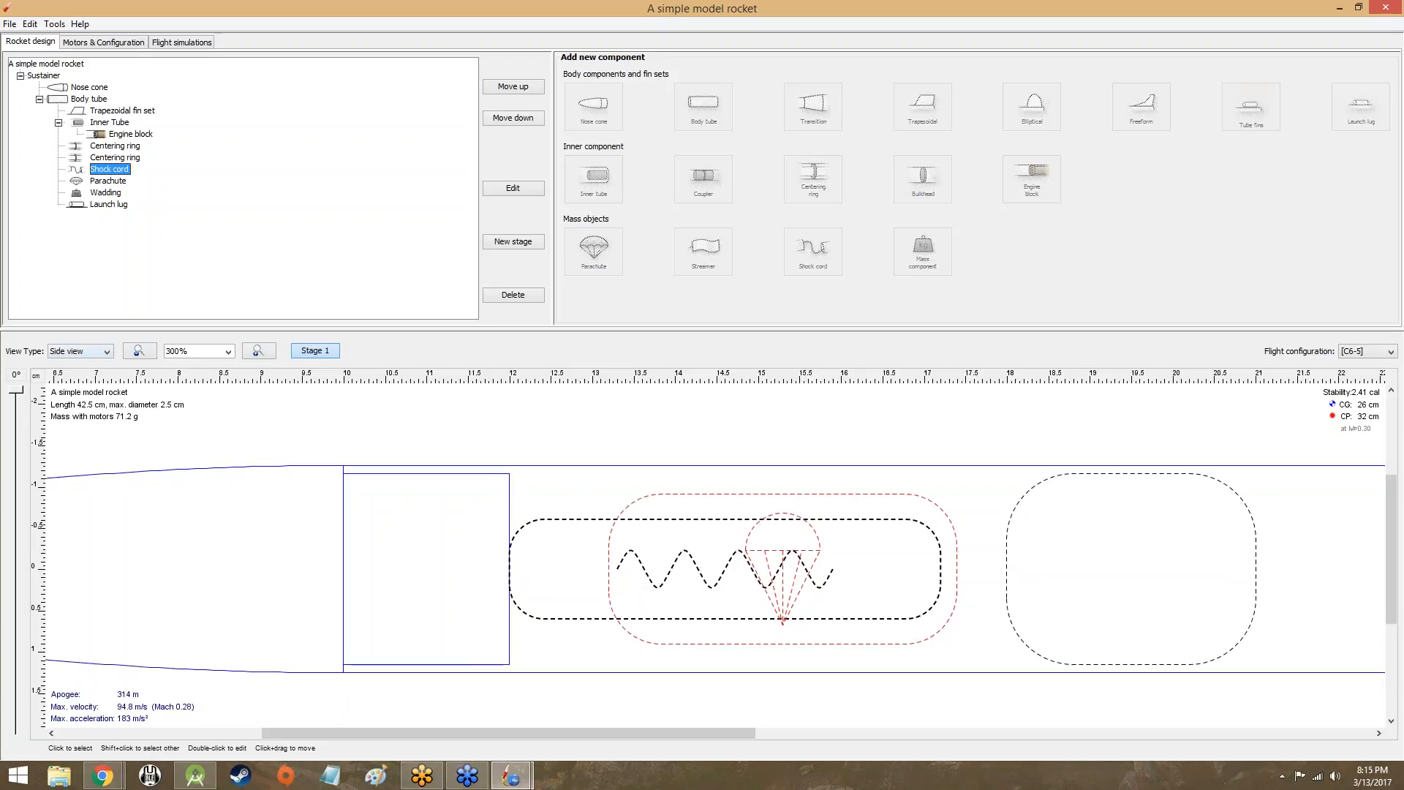
Fit the whole rocket in the side view and clear the component selection
click(256, 352)
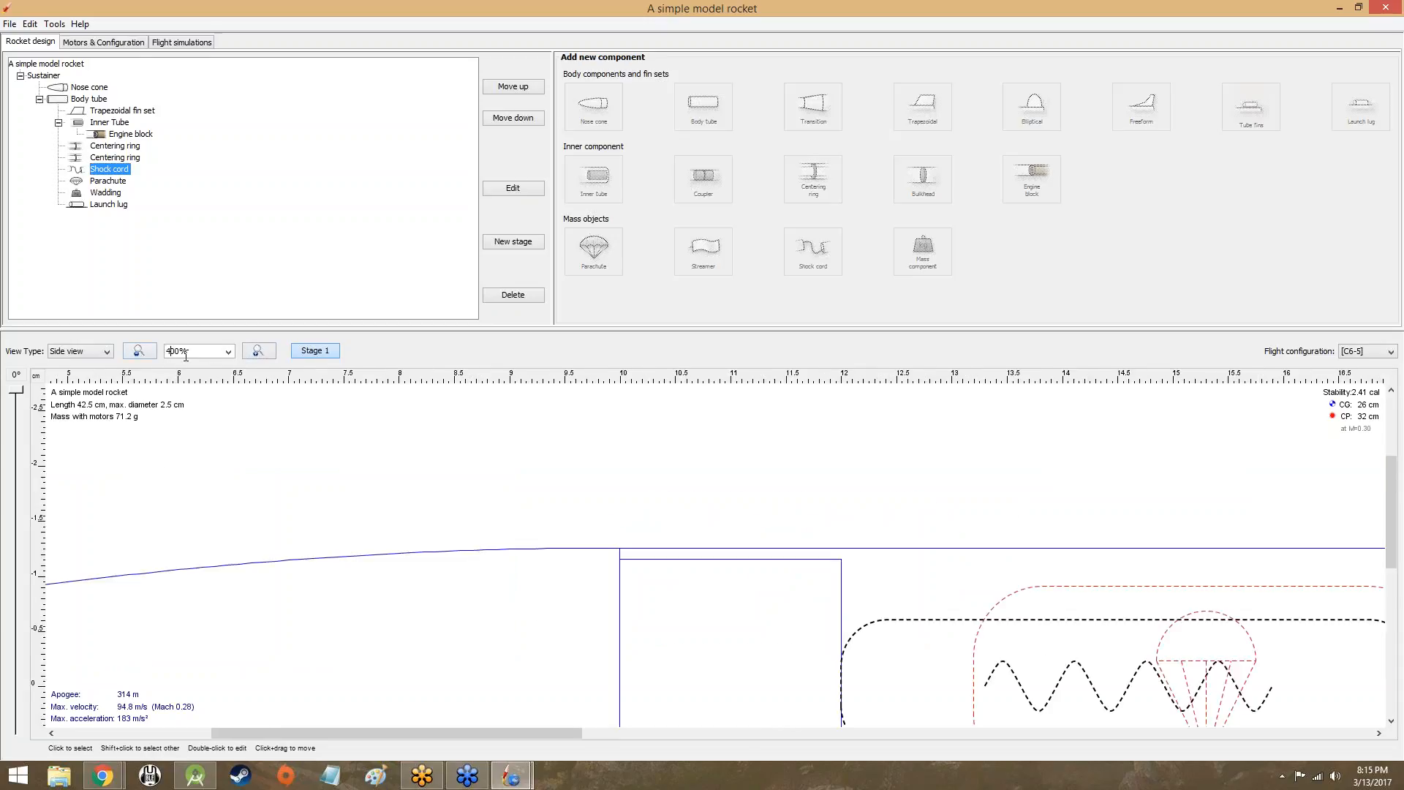
click(229, 352)
click(175, 447)
click(356, 446)
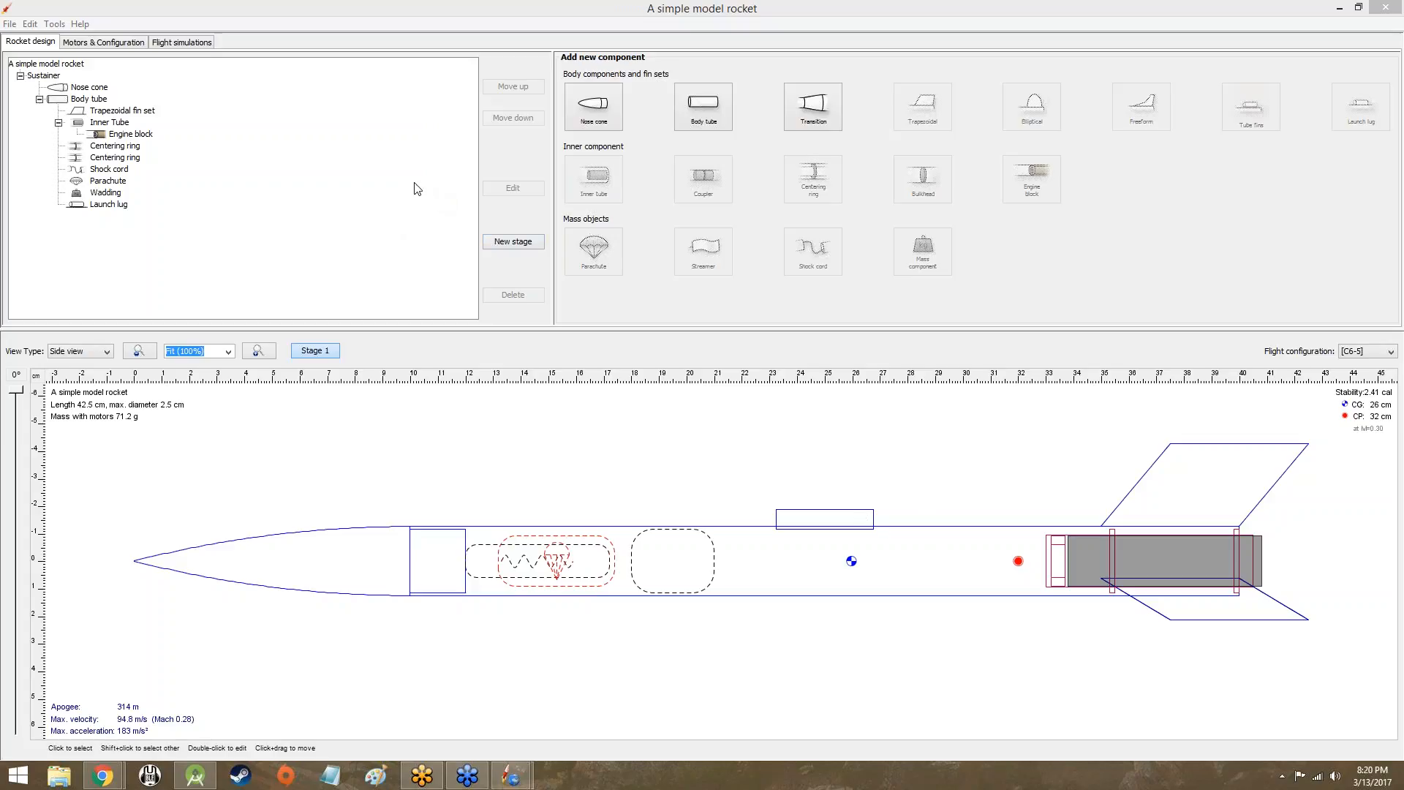
Create a new rocket design, close the old emptied design window and maximize the new one
click(6, 23)
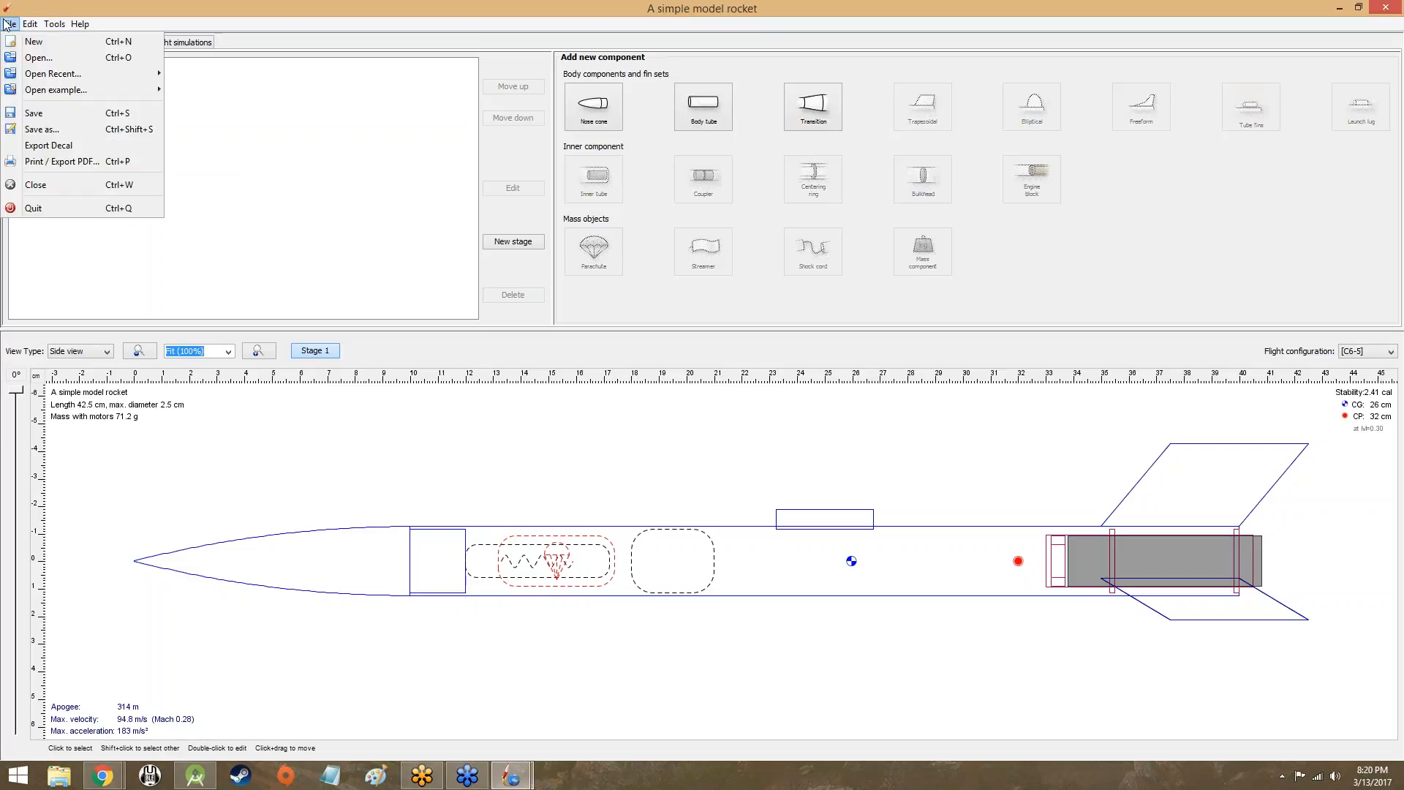
click(22, 41)
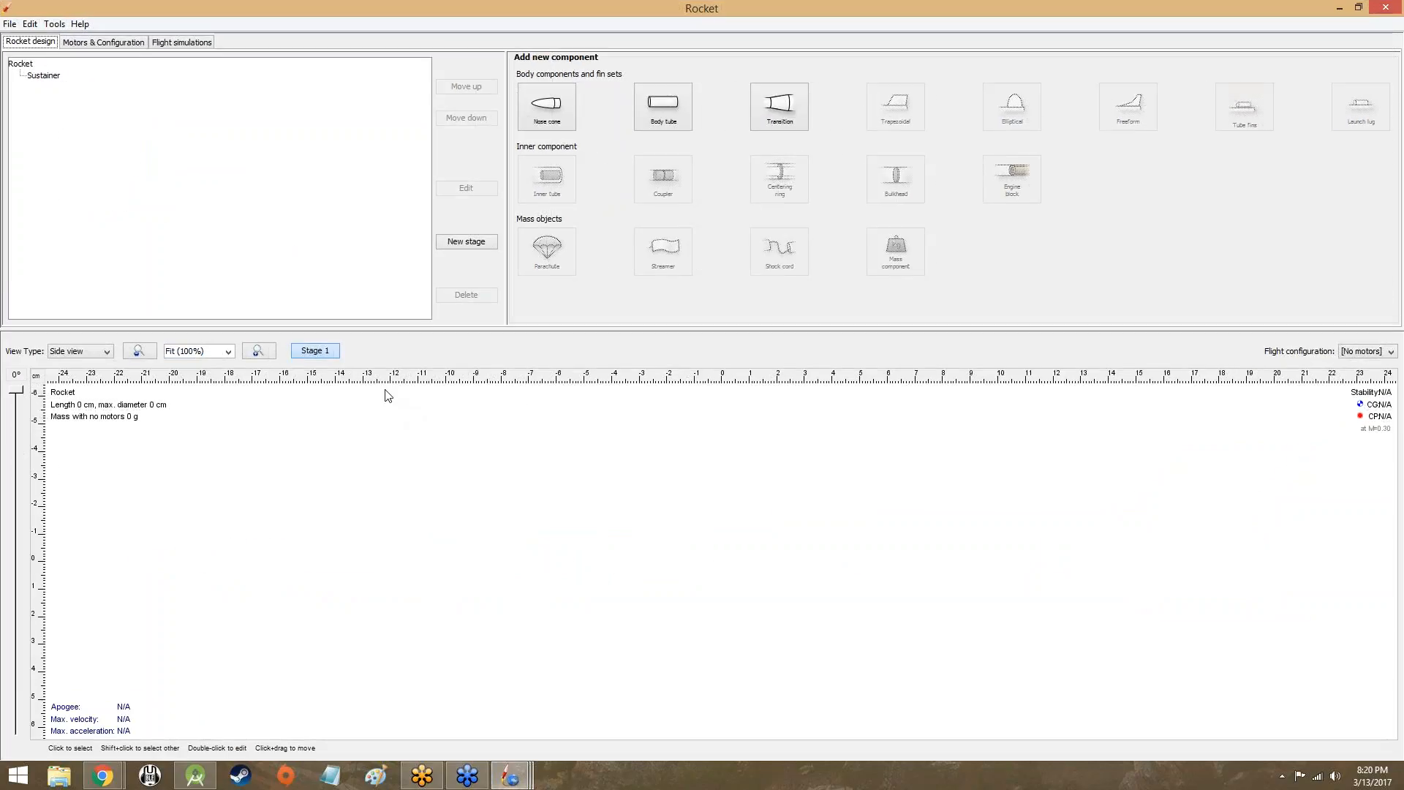
drag(267, 13, 329, 366)
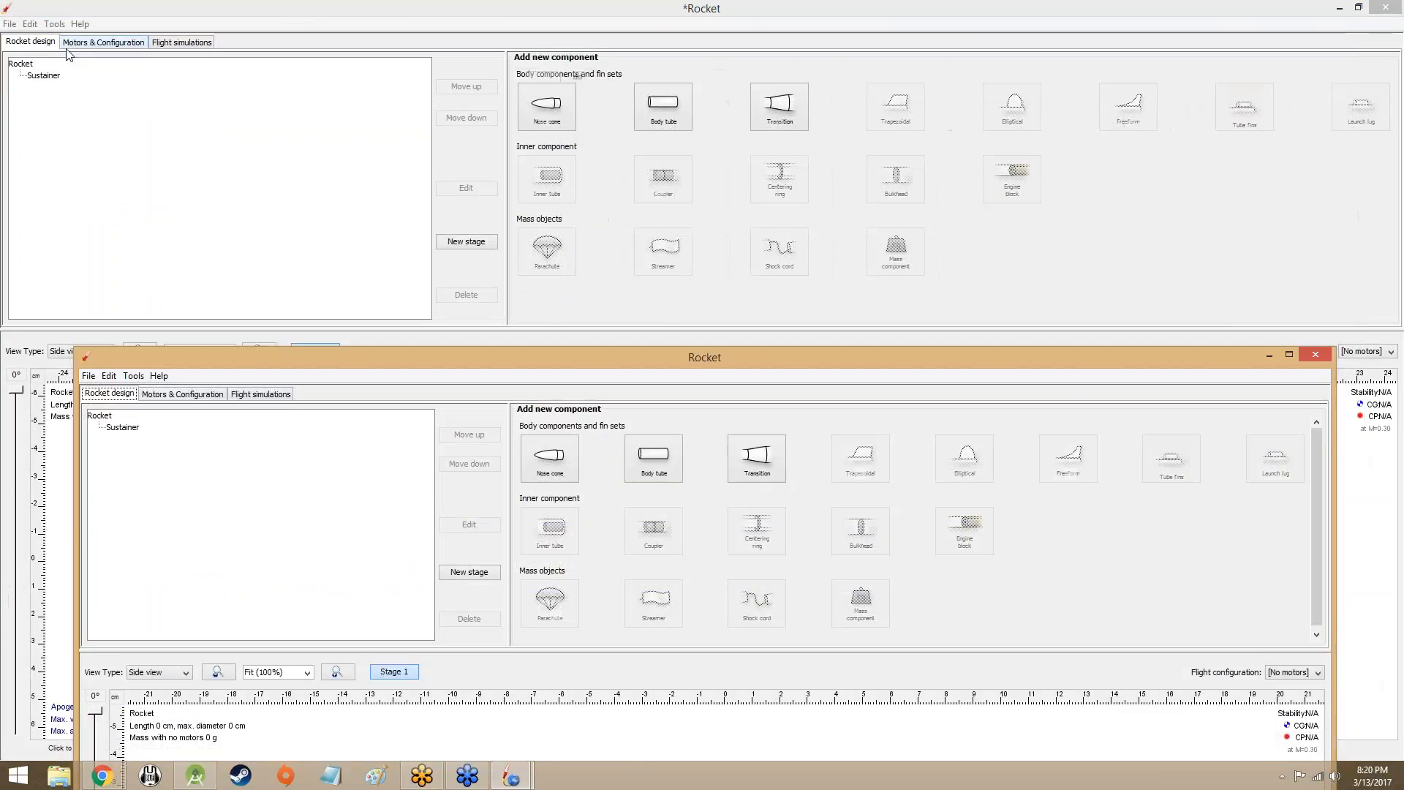
double_click(7, 13)
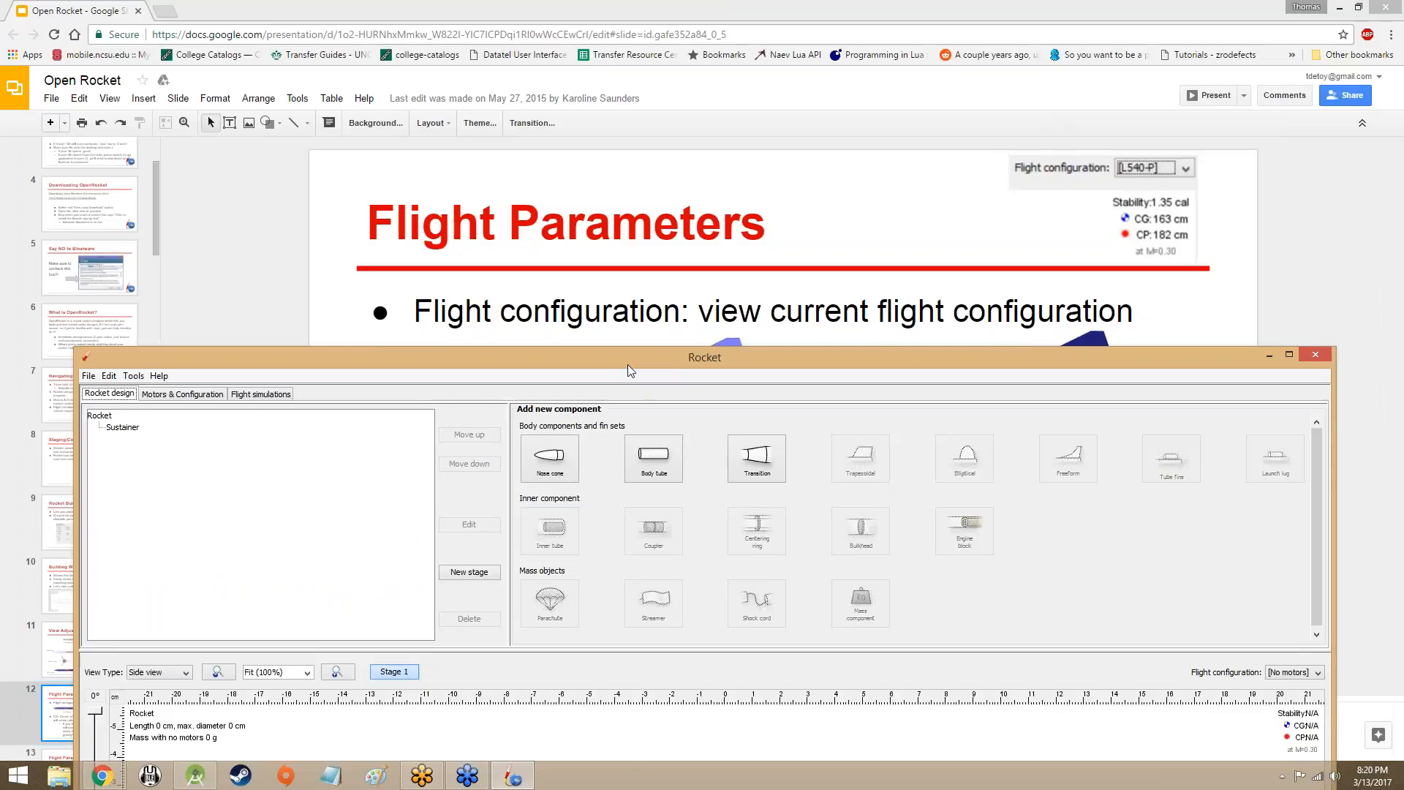
drag(627, 343, 553, 1)
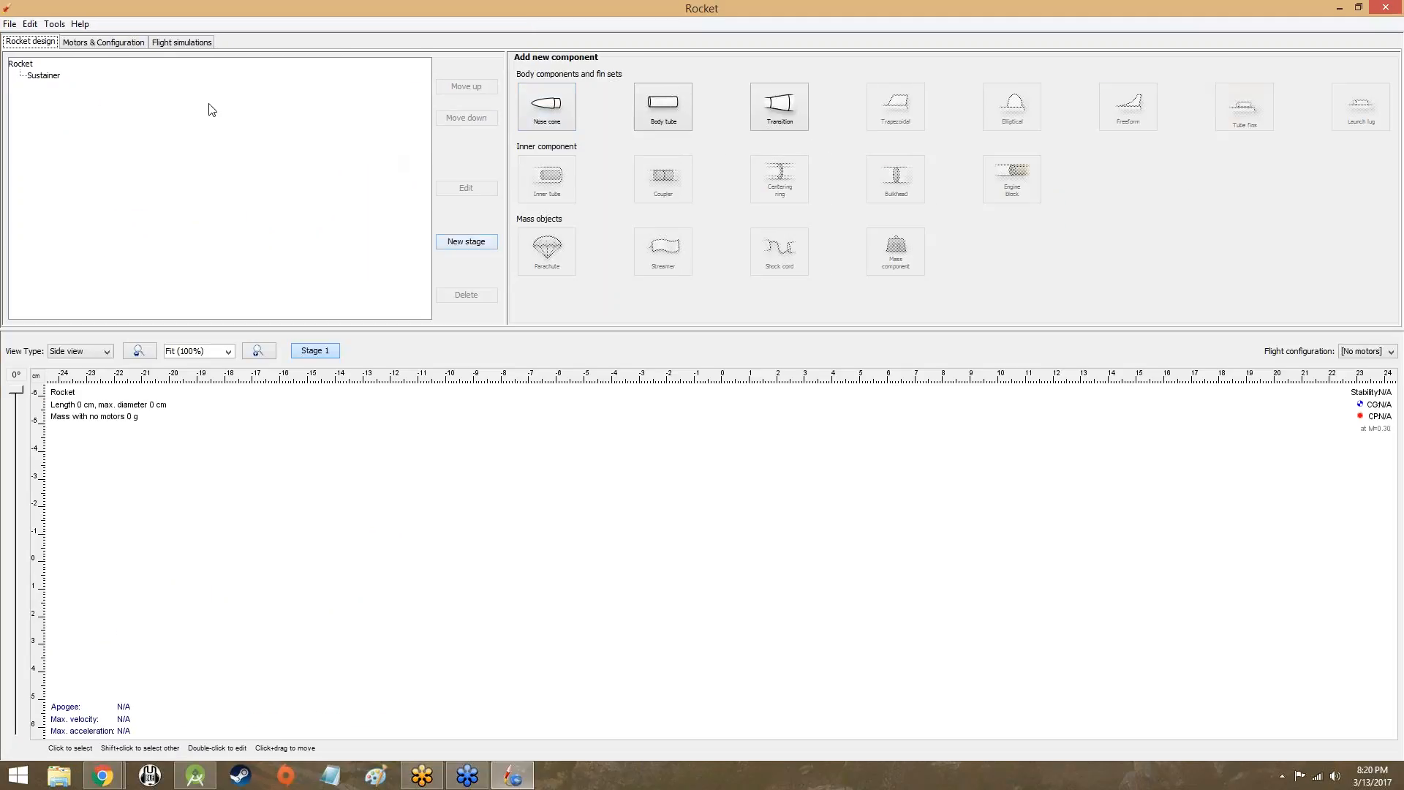
Glance at the motor configuration and flight simulation pages, and add a nose cone to the new rocket's sustainer
click(128, 43)
click(162, 43)
click(550, 91)
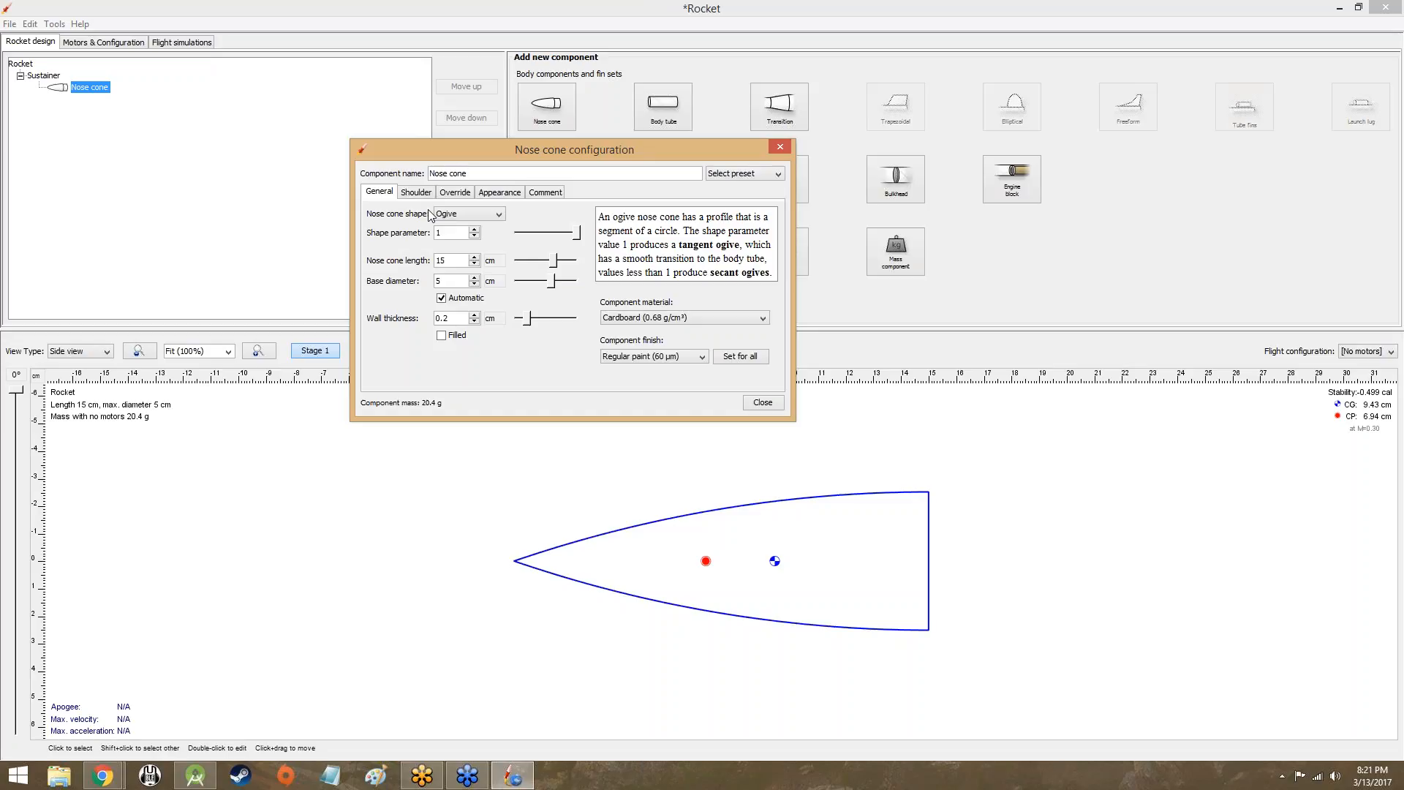
Preview the nose cone shapes one by one, from conical through ellipsoid and parabolic series to Haack series
click(450, 214)
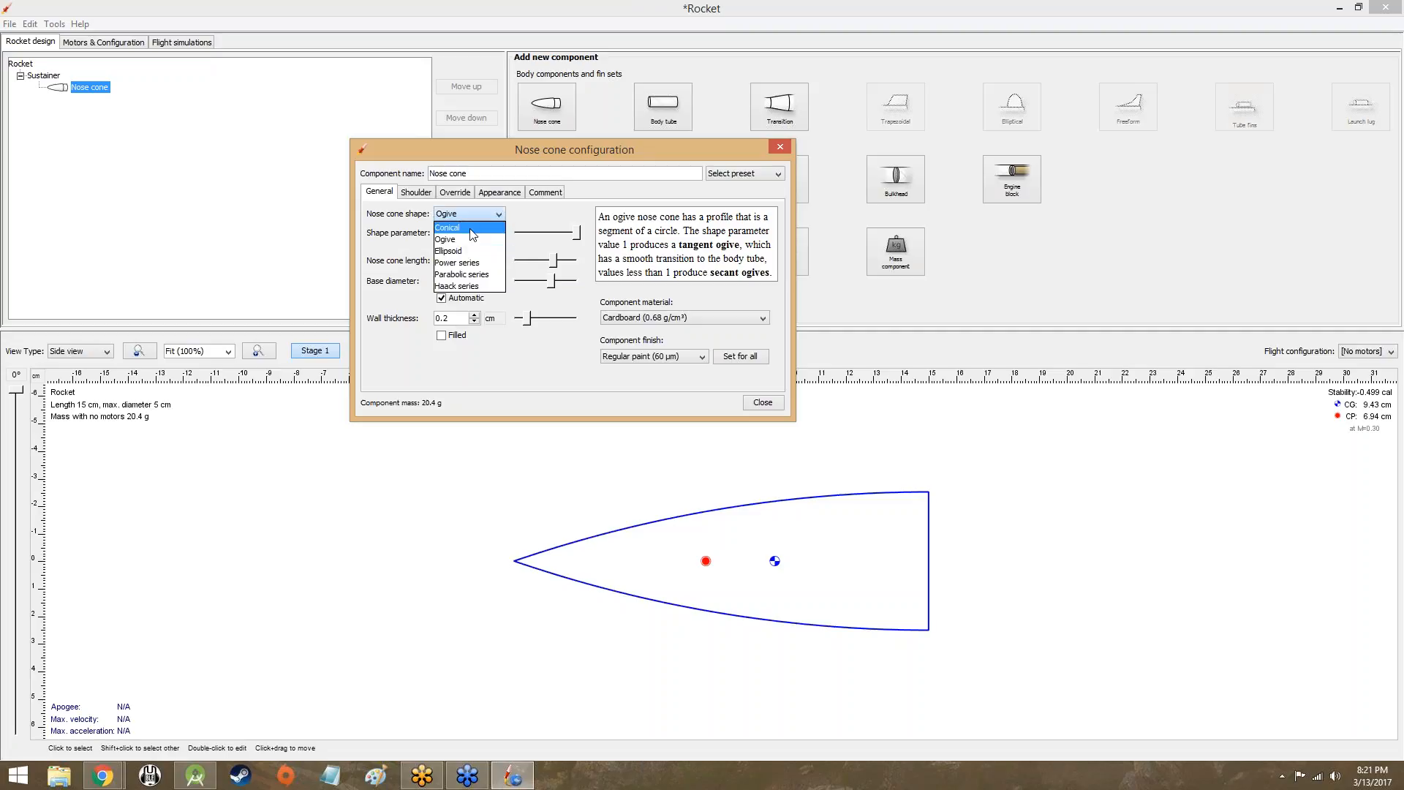
click(474, 224)
key(Down)
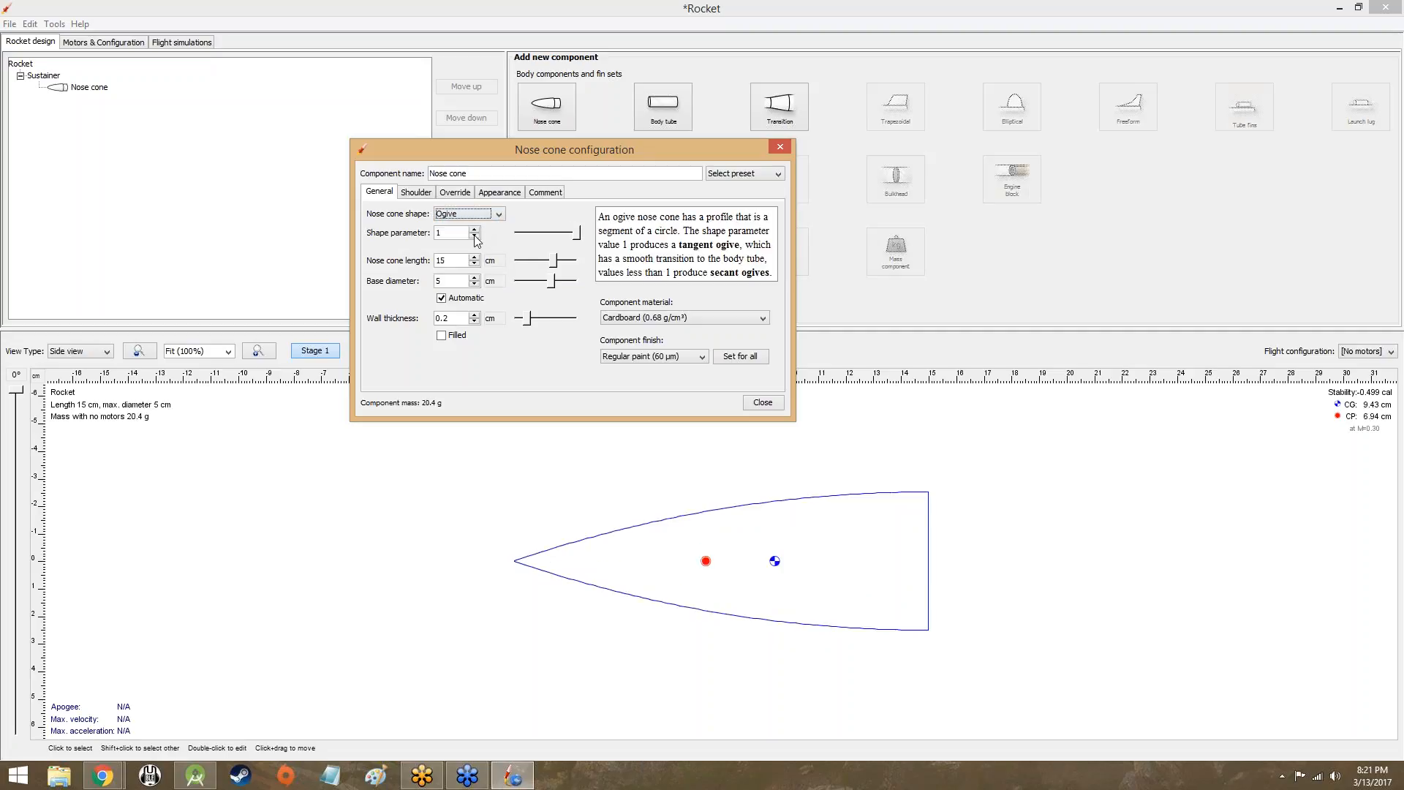
key(Down)
key(Down)
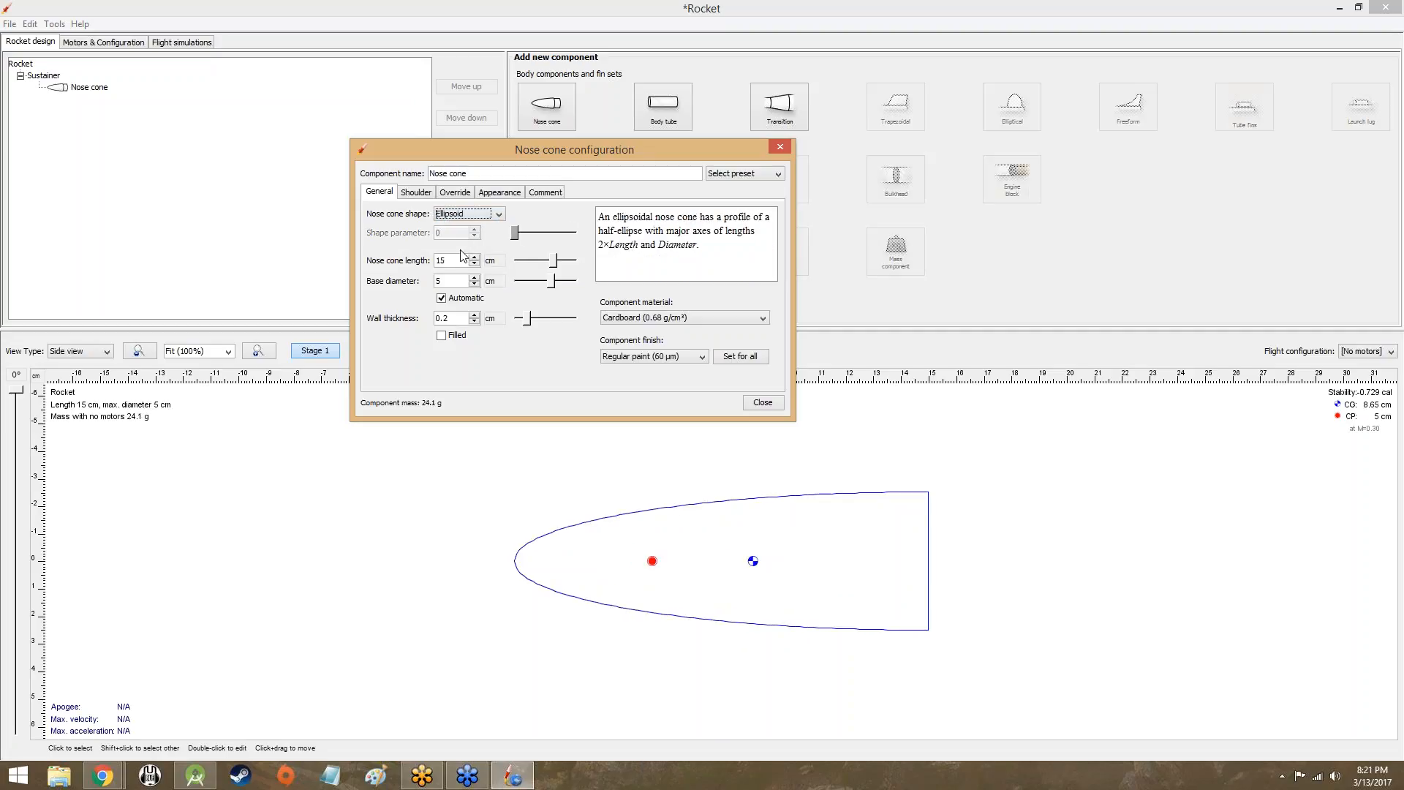
key(Down)
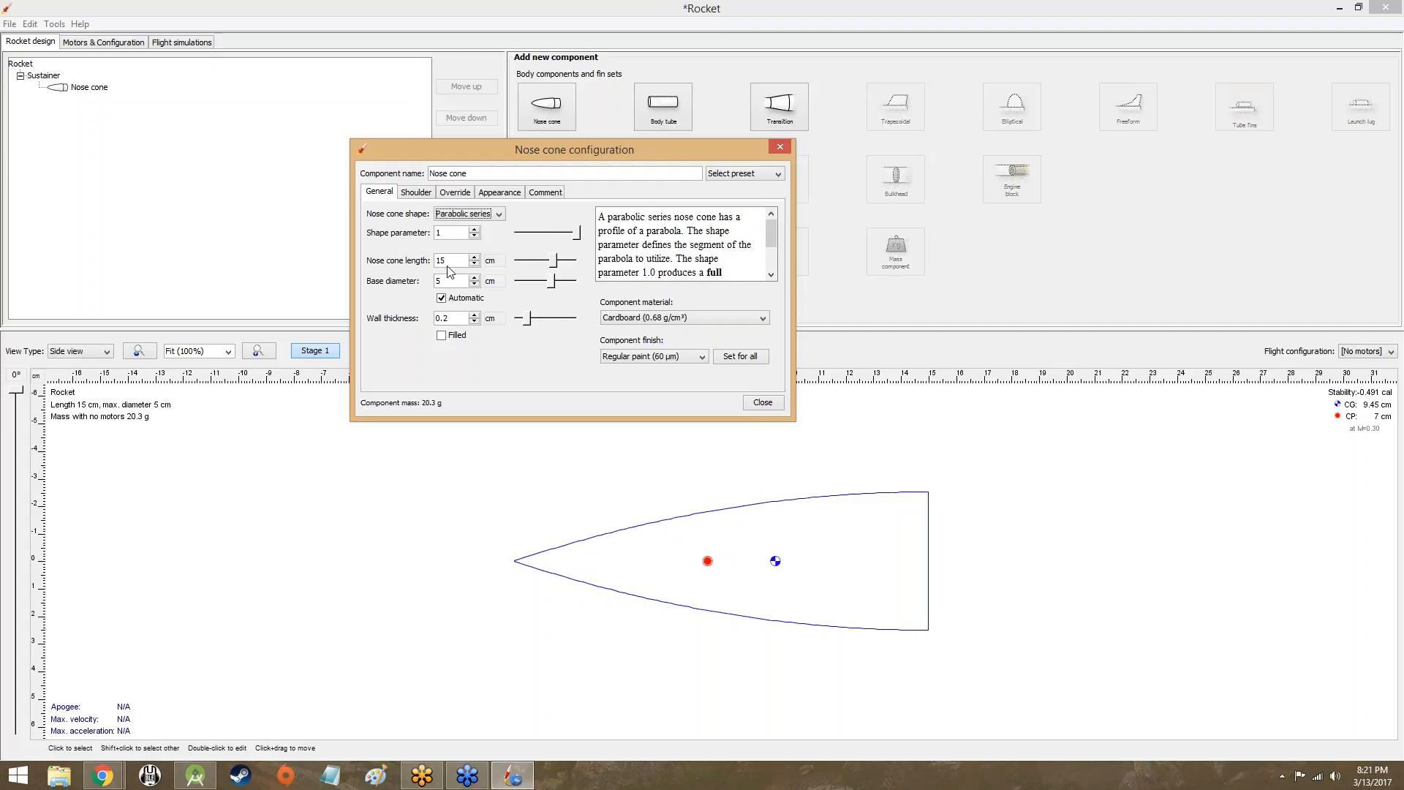
key(Down)
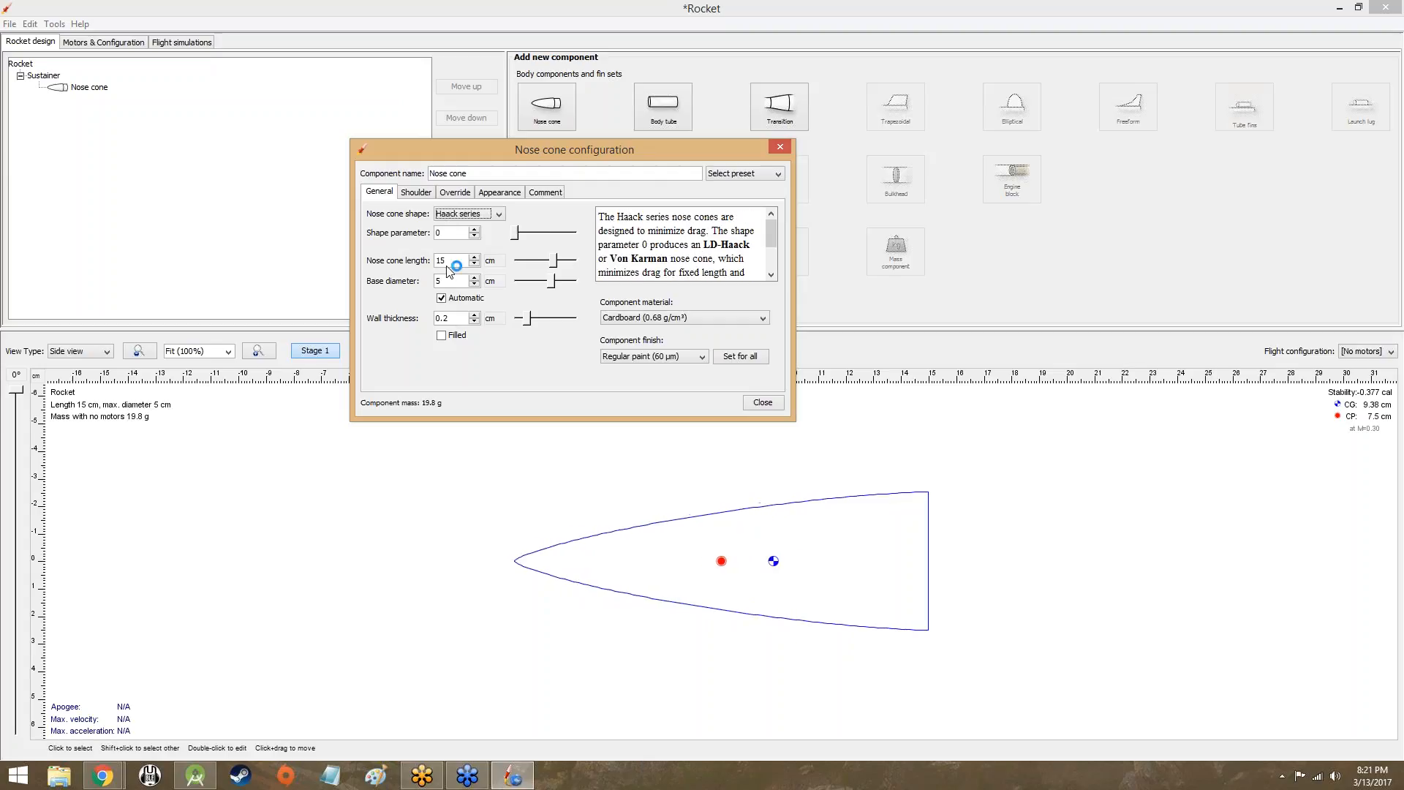
Compare the conical profile with the ogive and leave the nose cone shape on Ogive
key(Up)
key(Up)
key(Up)
key(Up)
key(Up)
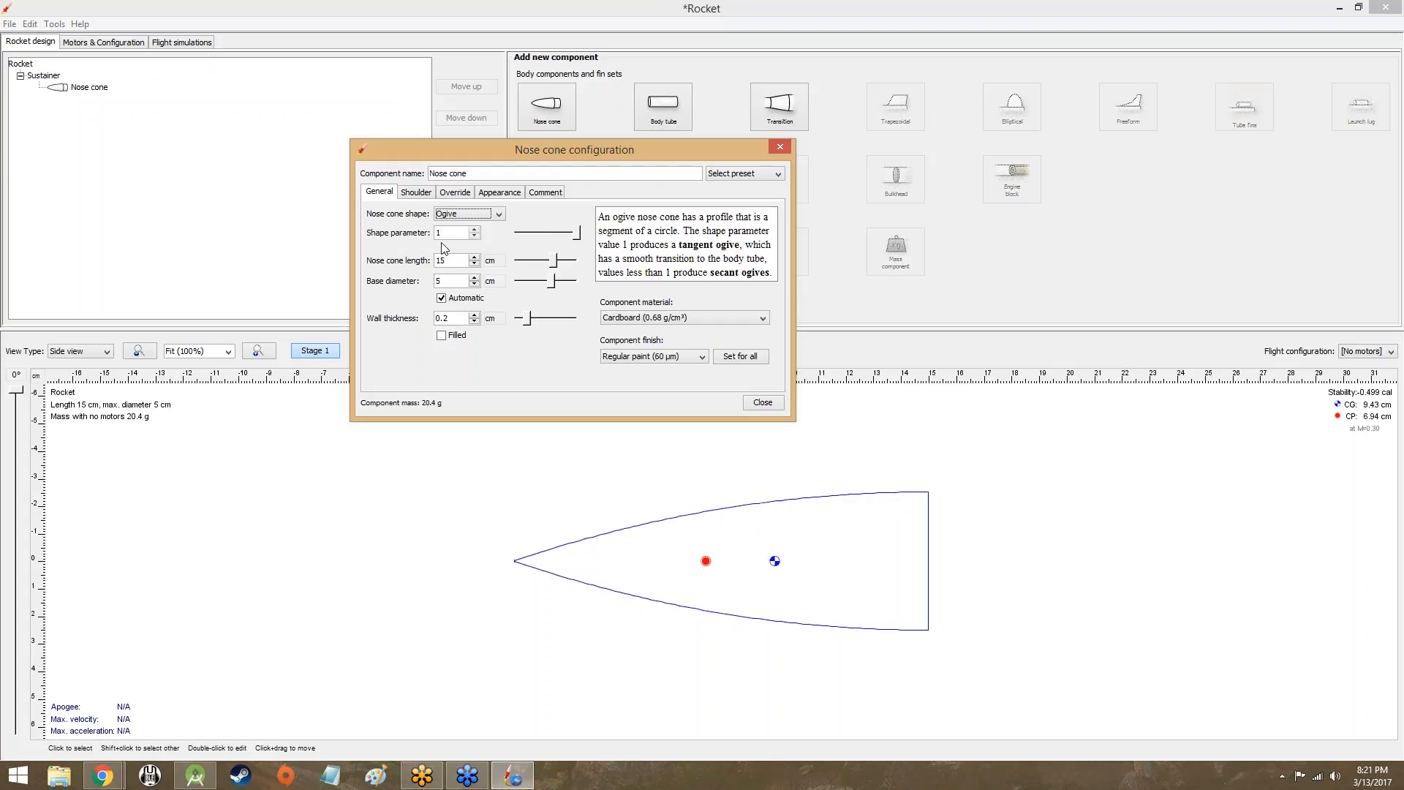
click(440, 215)
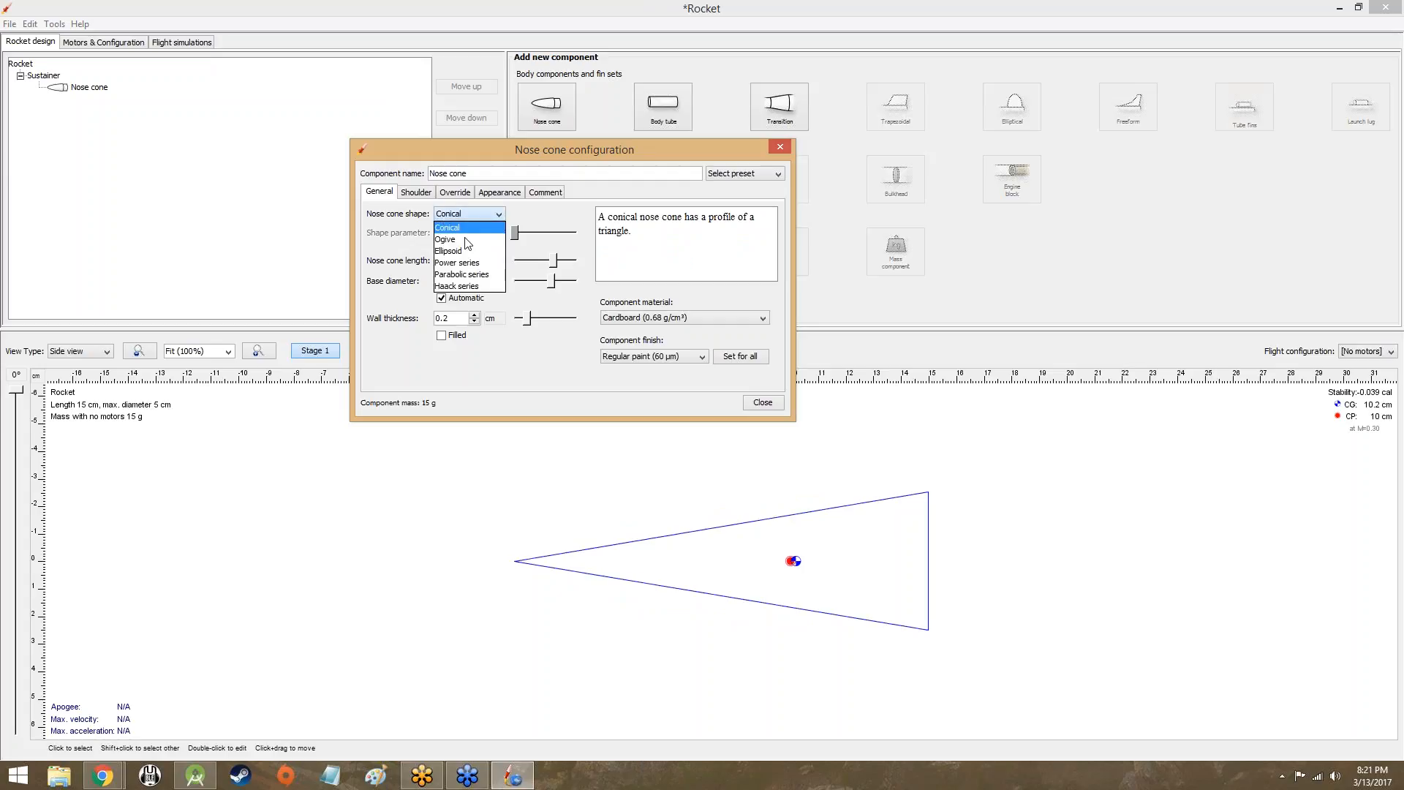
click(472, 232)
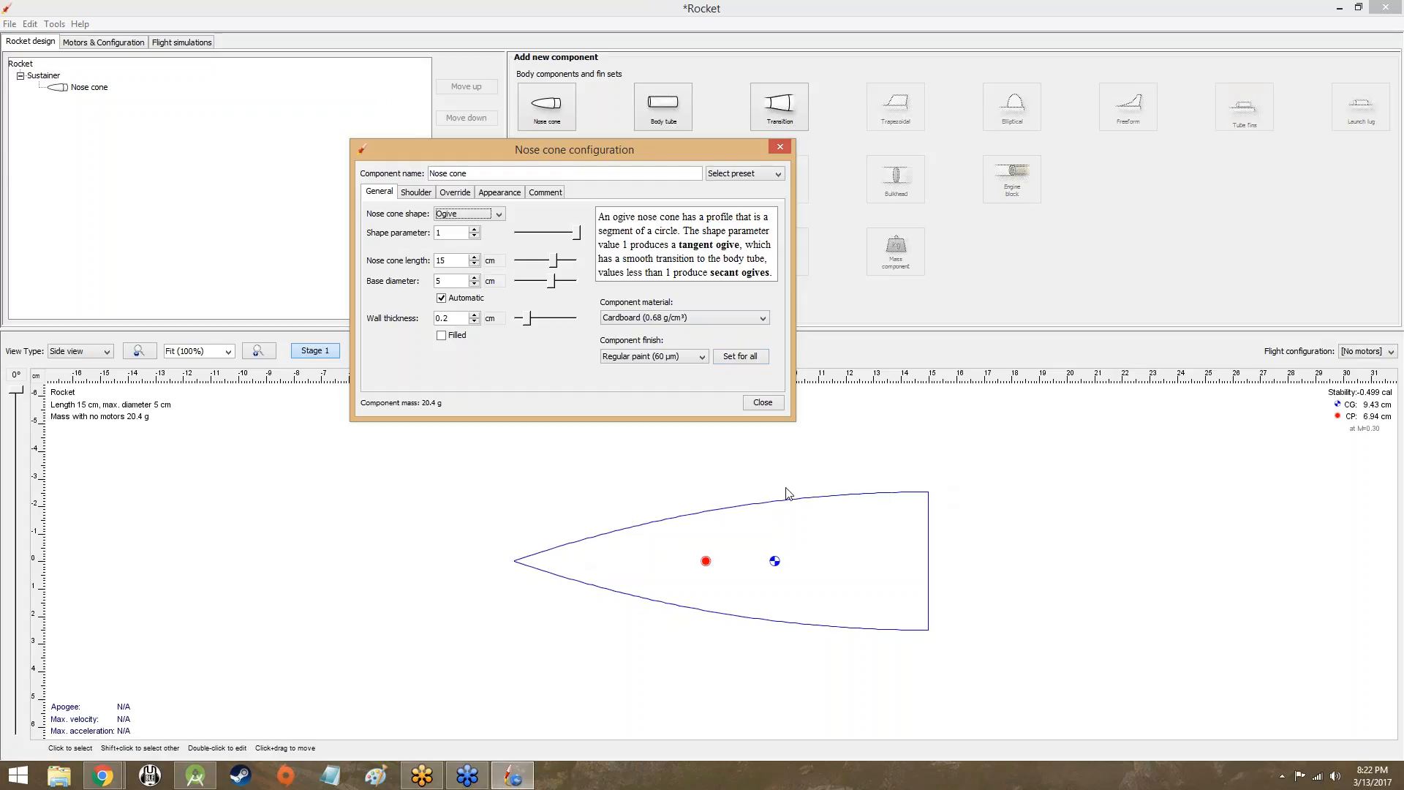
click(500, 215)
click(483, 240)
Try an ogive shape parameter of 0 and return it to 1
drag(580, 237, 481, 241)
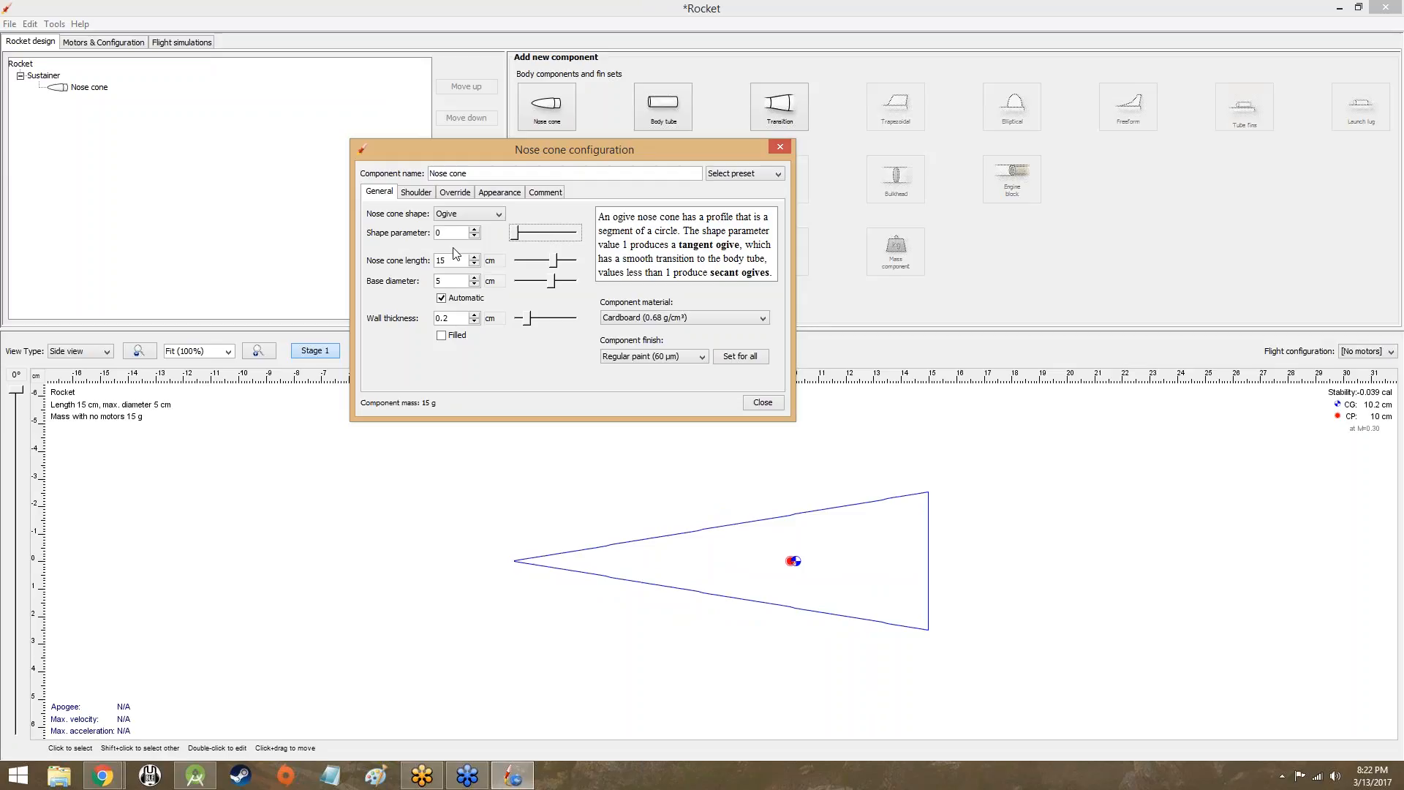
drag(454, 248, 596, 243)
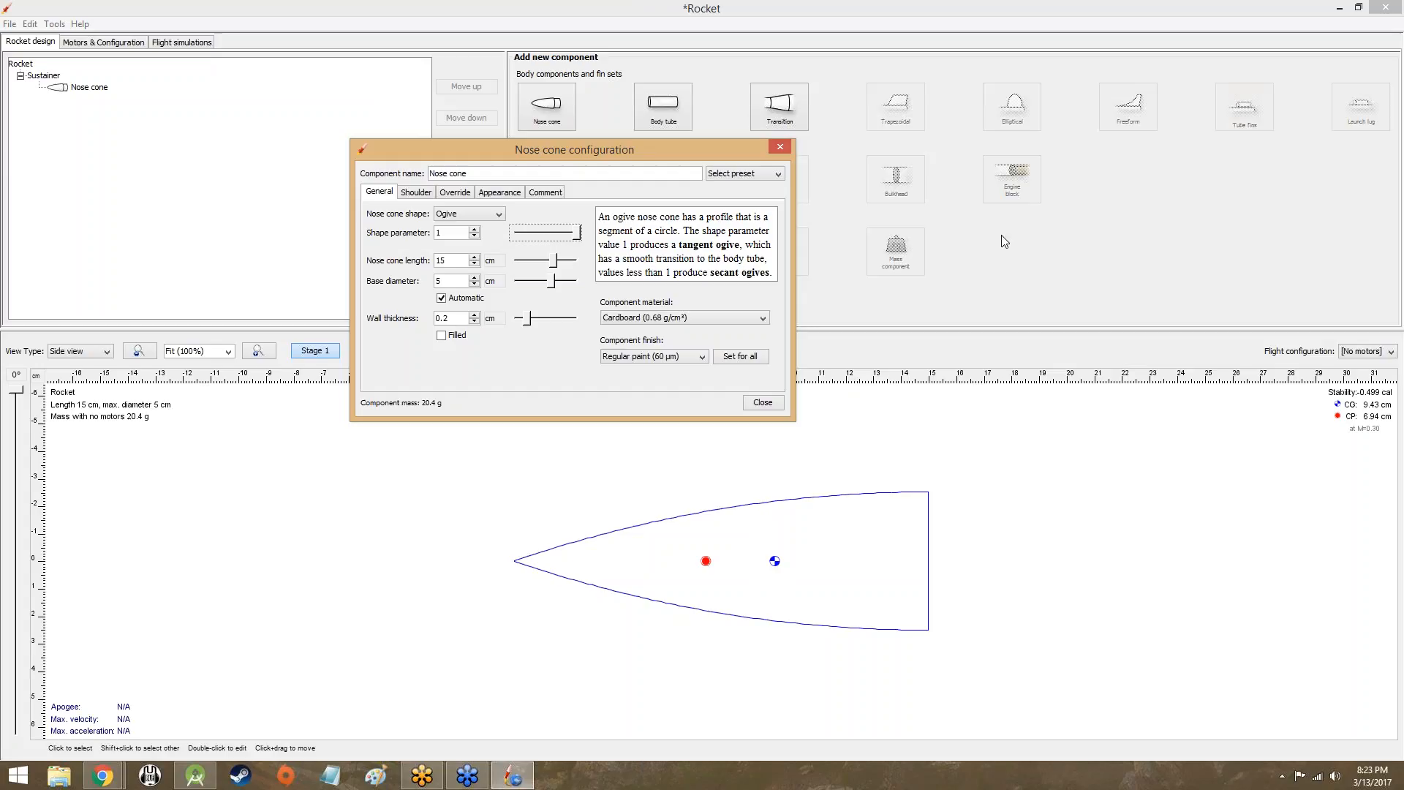
click(1219, 93)
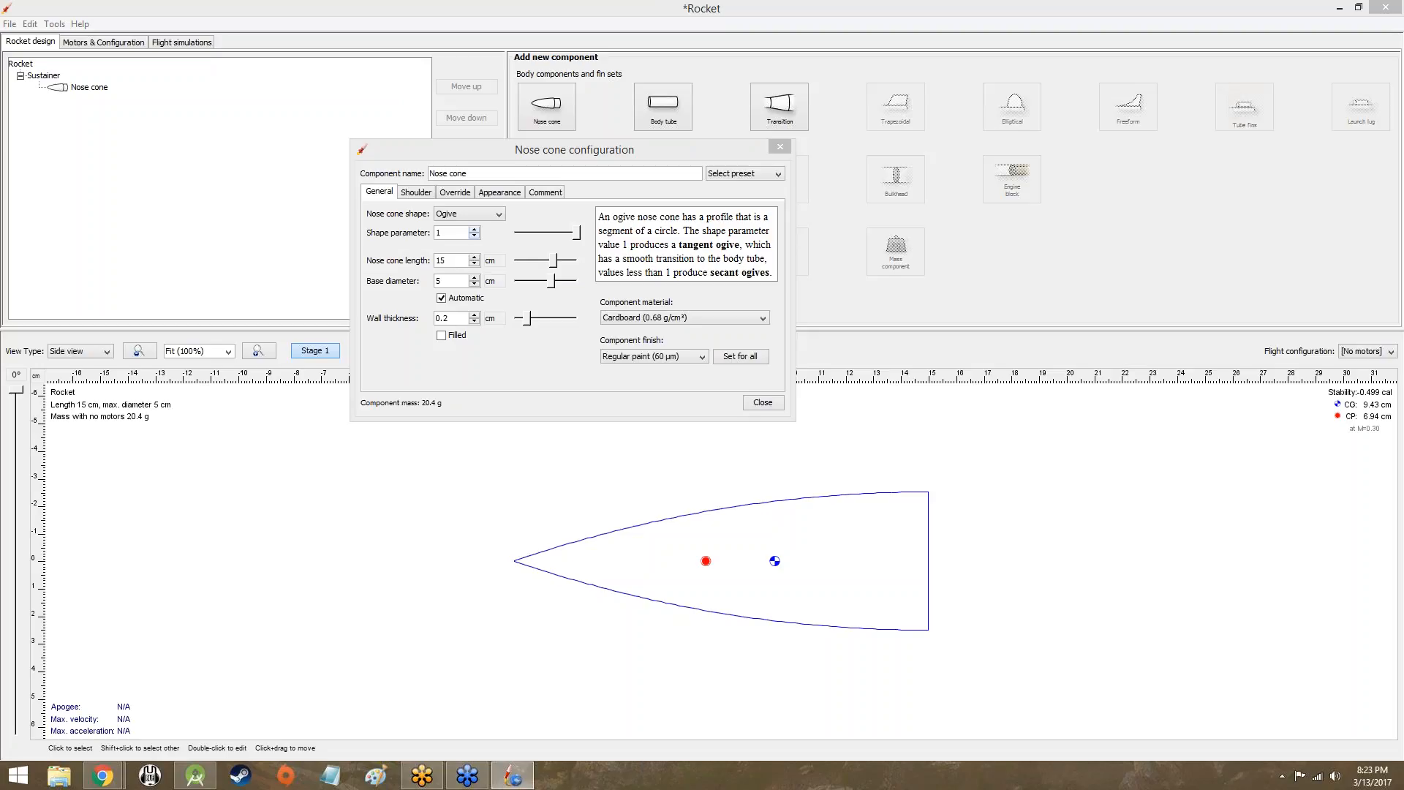
Set the nose cone length to 10 cm and the base diameter to 2.5 cm
click(458, 260)
text(10)
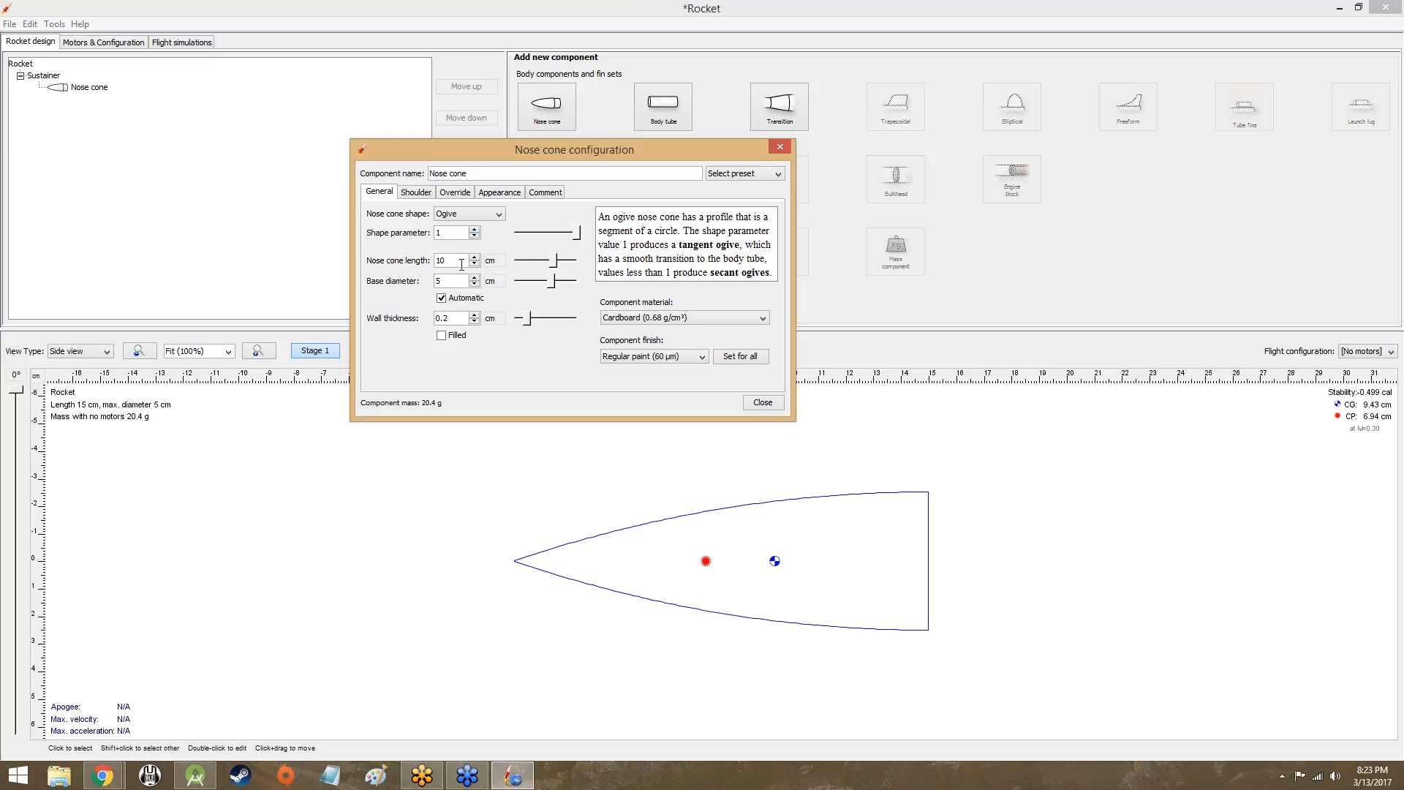
key(Return)
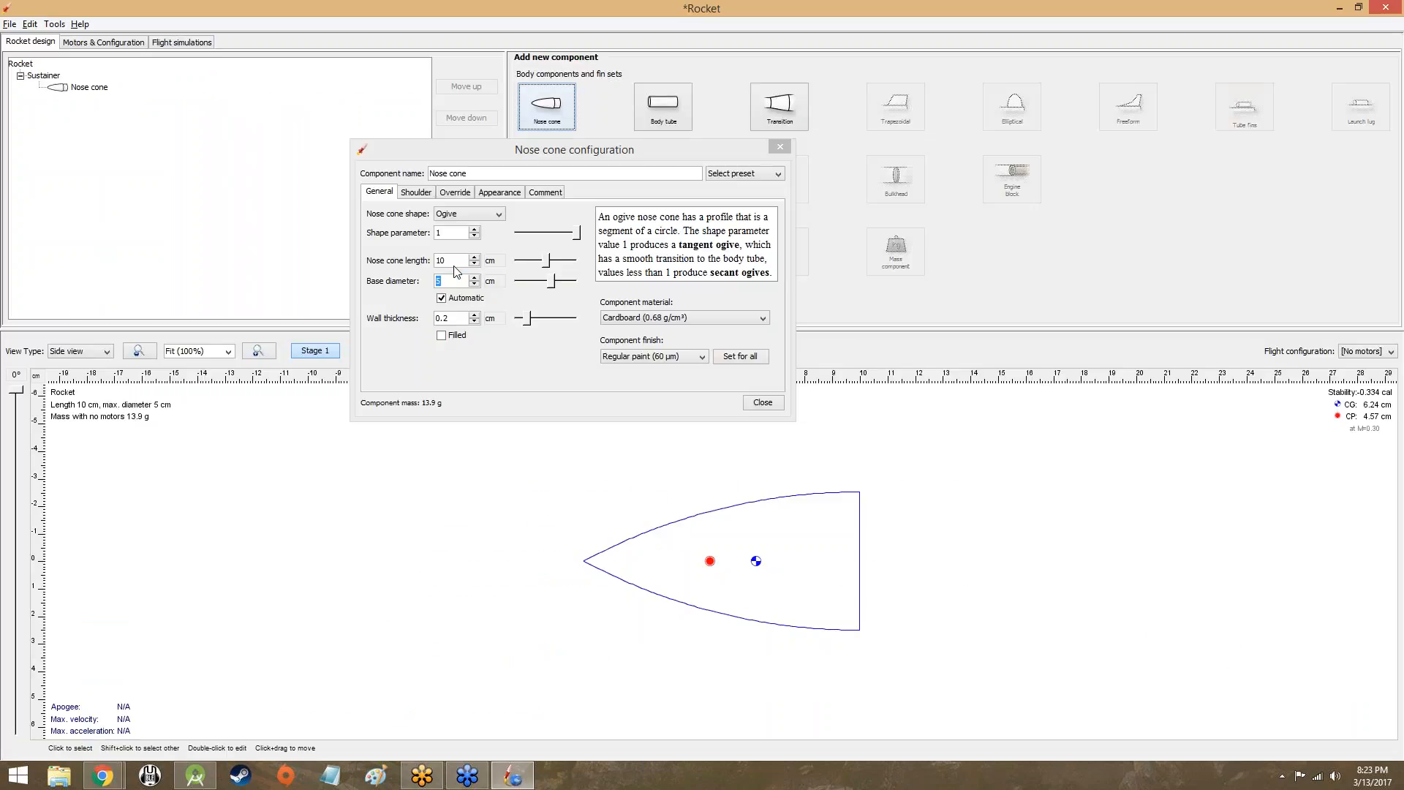
double_click(439, 282)
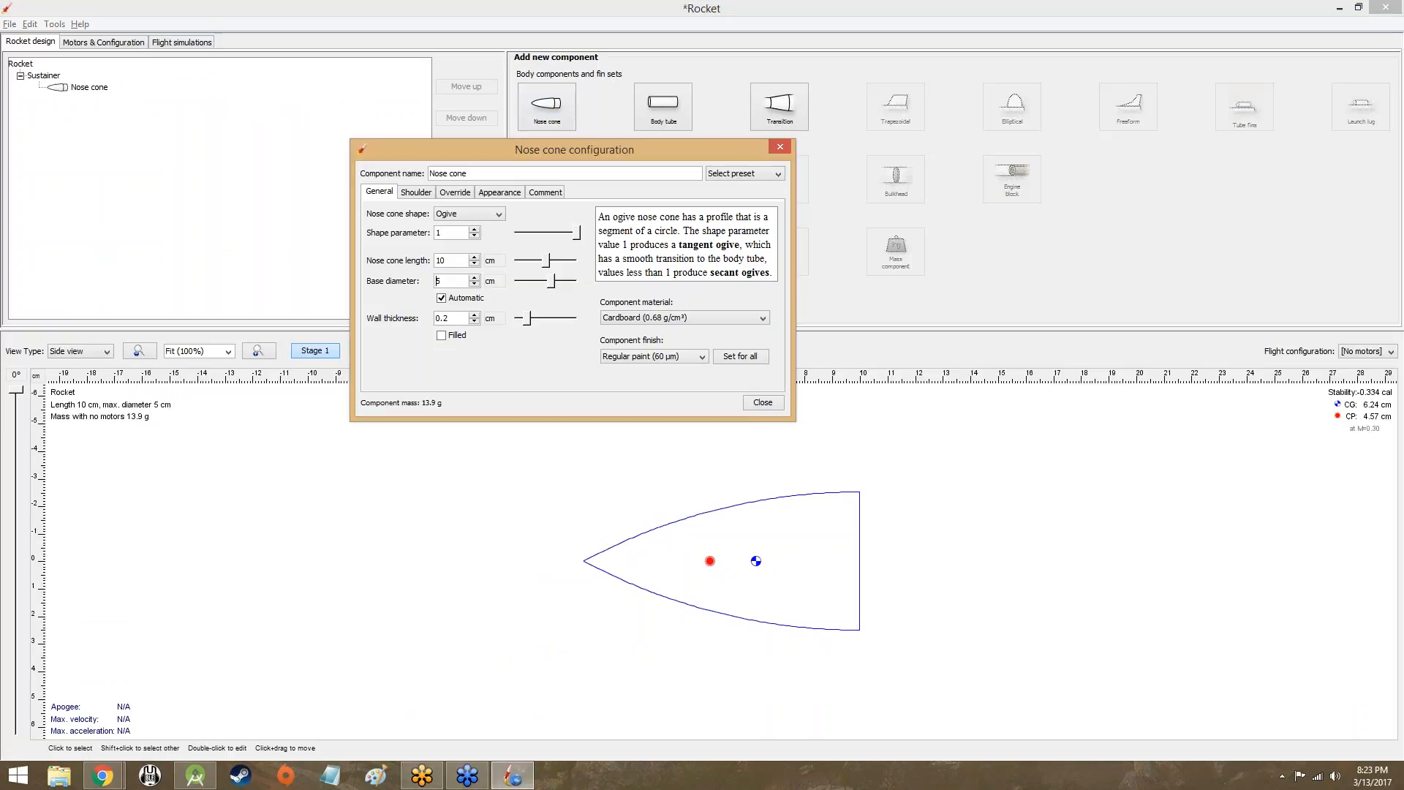
text(2.5)
key(Return)
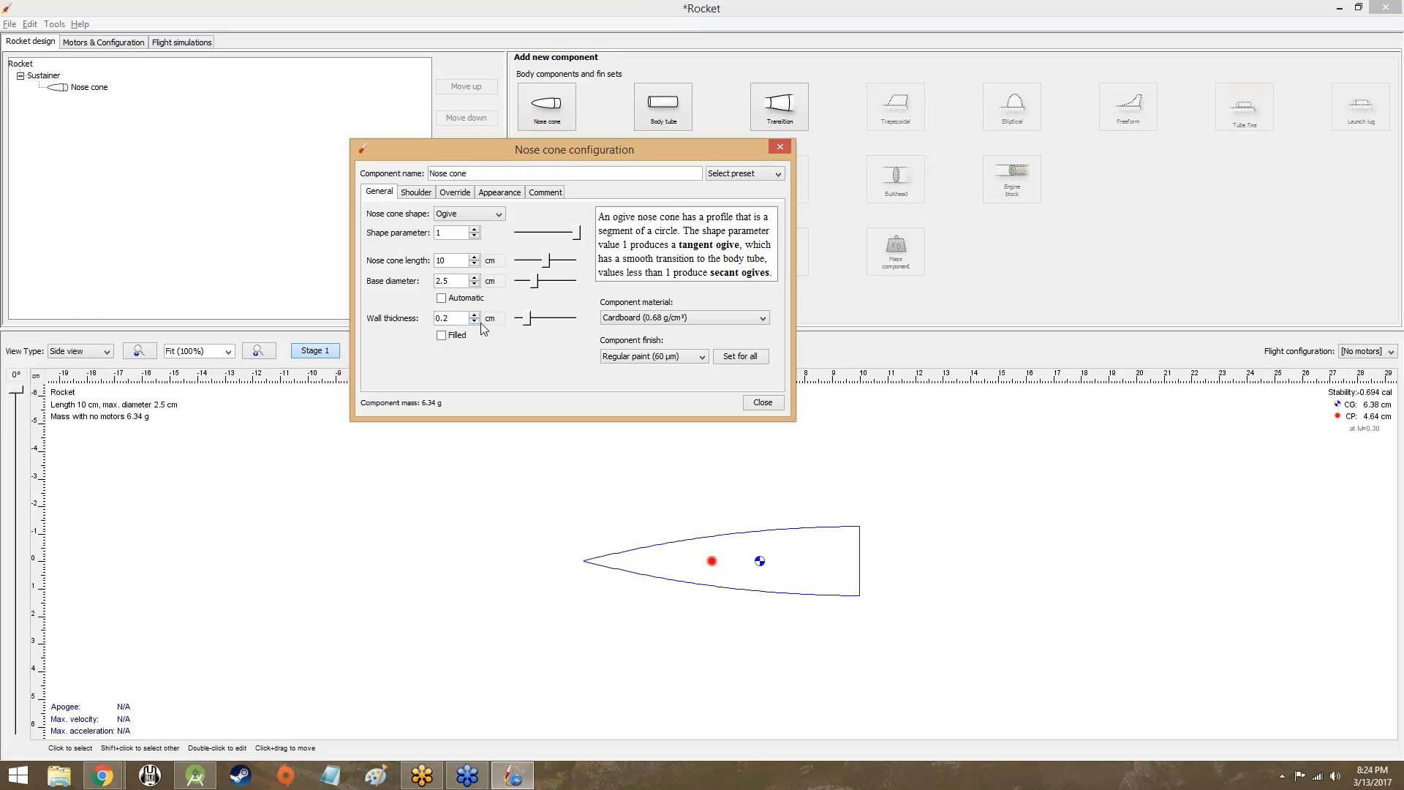
Outline the hollow interior of the nose cone with the annotation pen and erase the markup
key(alt+Tab)
key(alt+Tab)
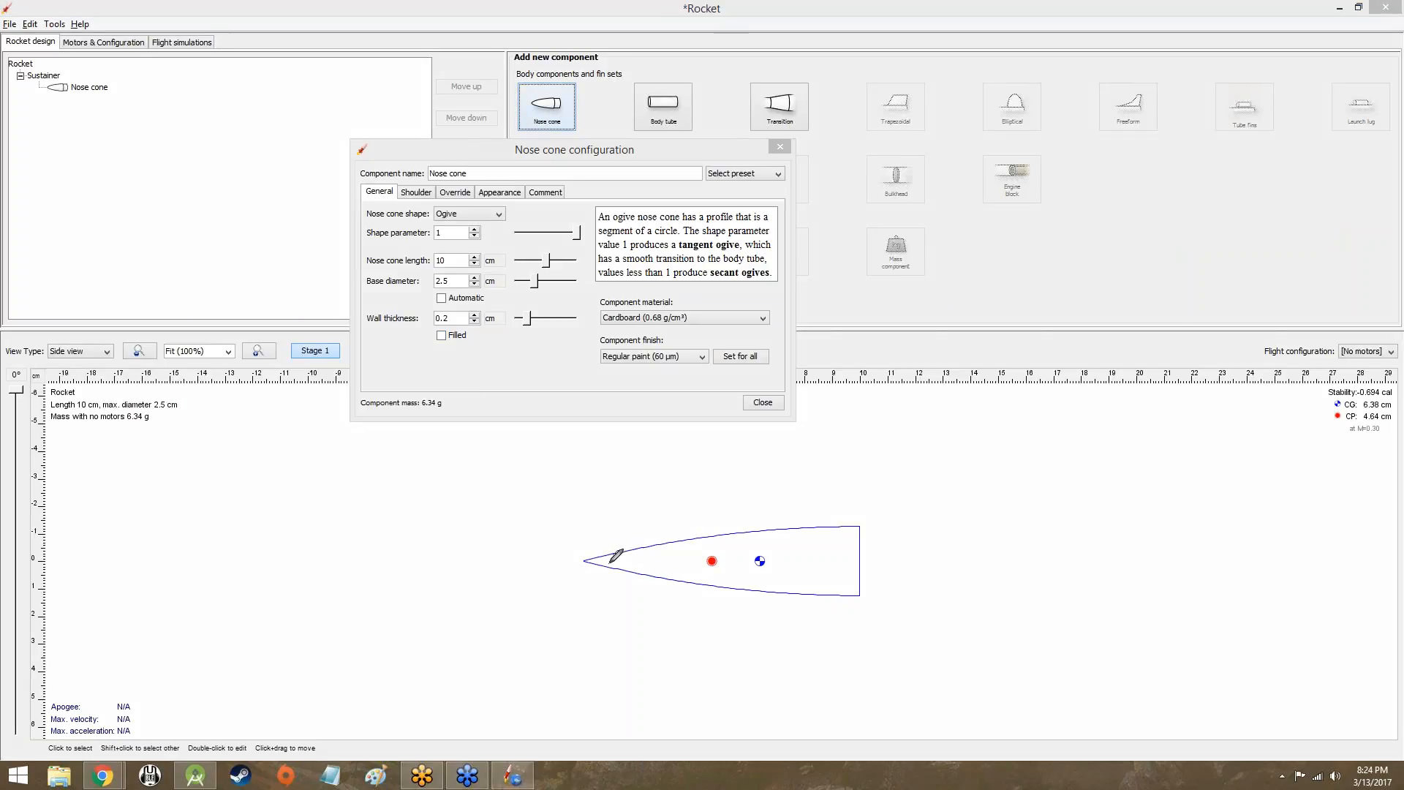
mouse_move(611, 562)
mouse_down()
mouse_move(652, 573)
mouse_move(594, 562)
mouse_move(848, 538)
mouse_move(849, 584)
mouse_move(799, 584)
mouse_up()
drag(765, 581, 648, 566)
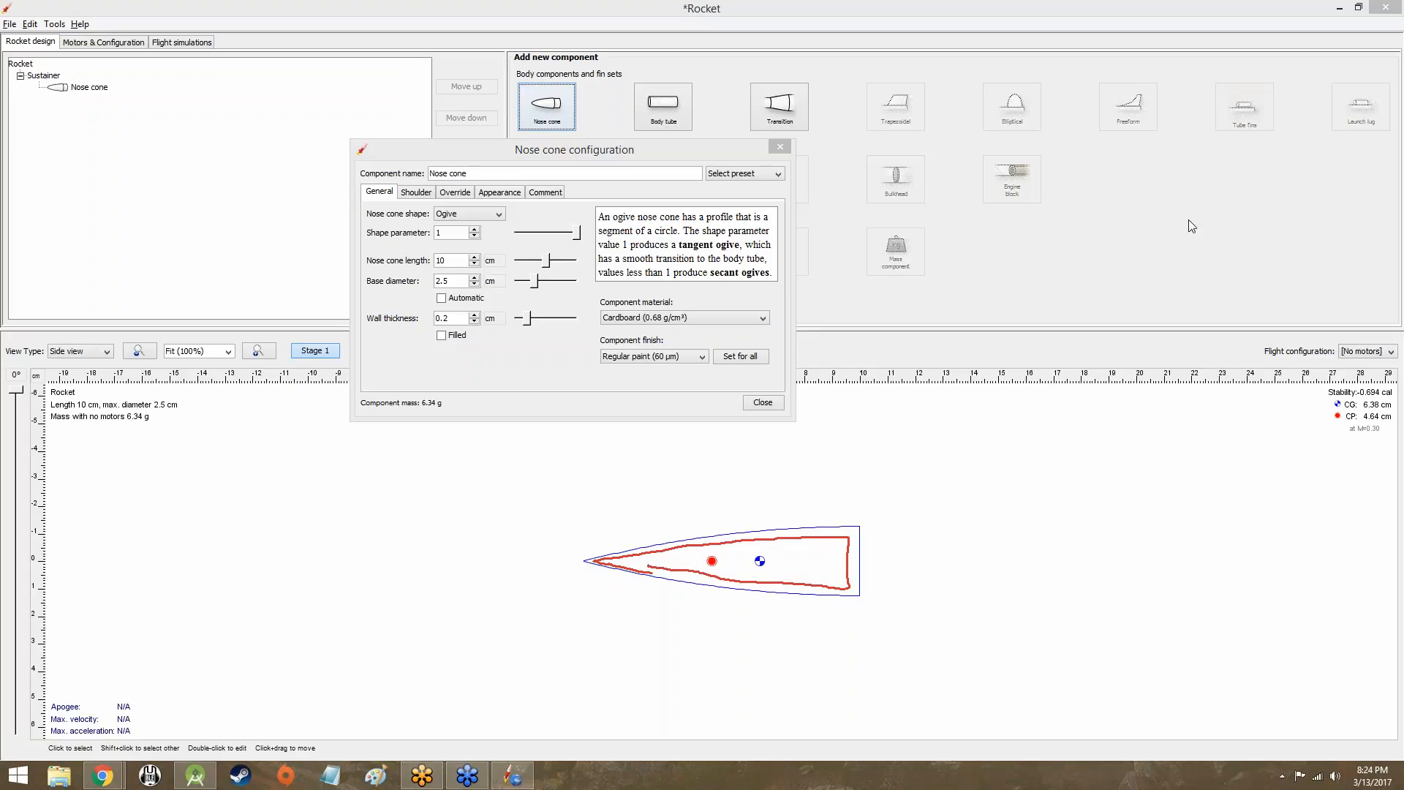
click(1193, 282)
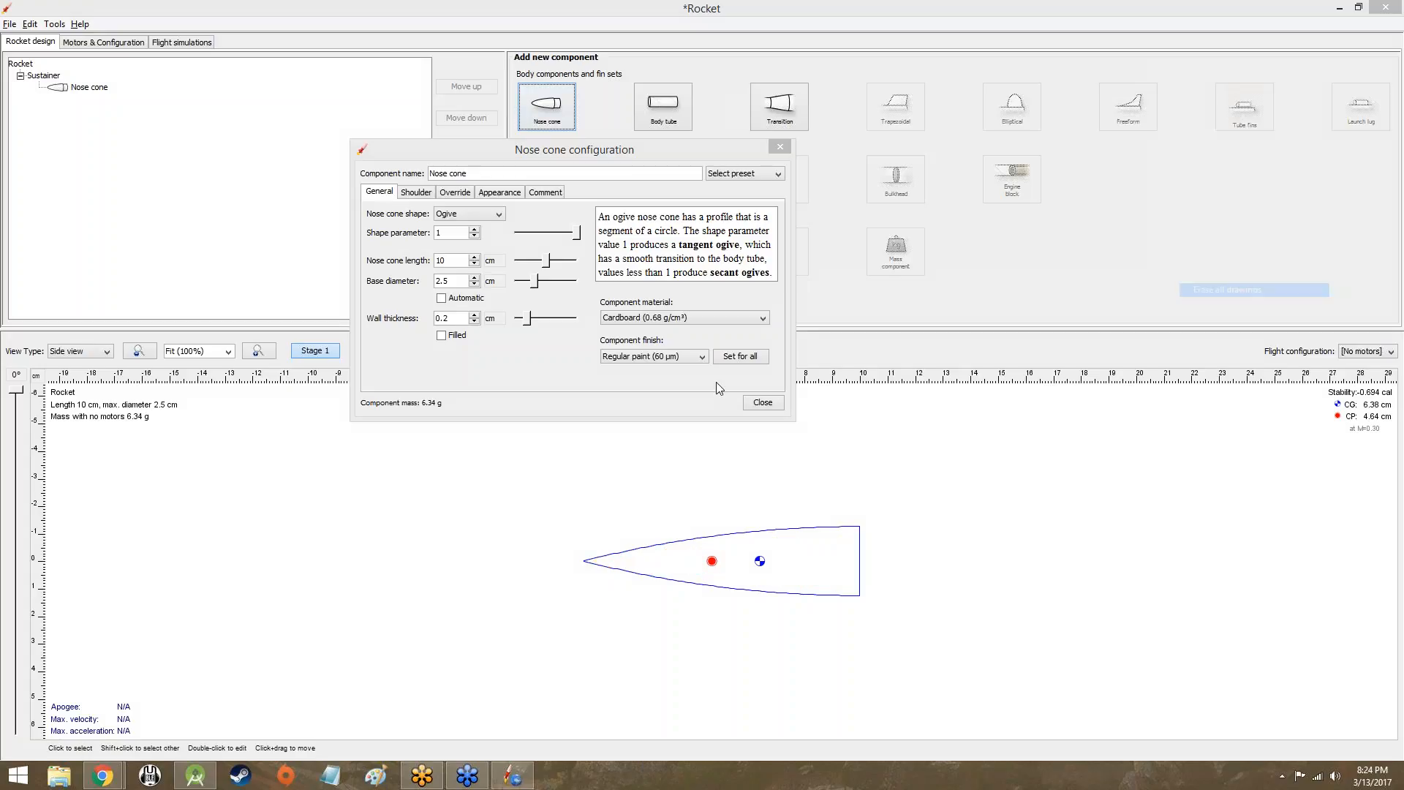
Try nose cone wall thicknesses of 0.1 cm and 1 cm, temporarily circling the cone's base with the annotation pen
click(529, 328)
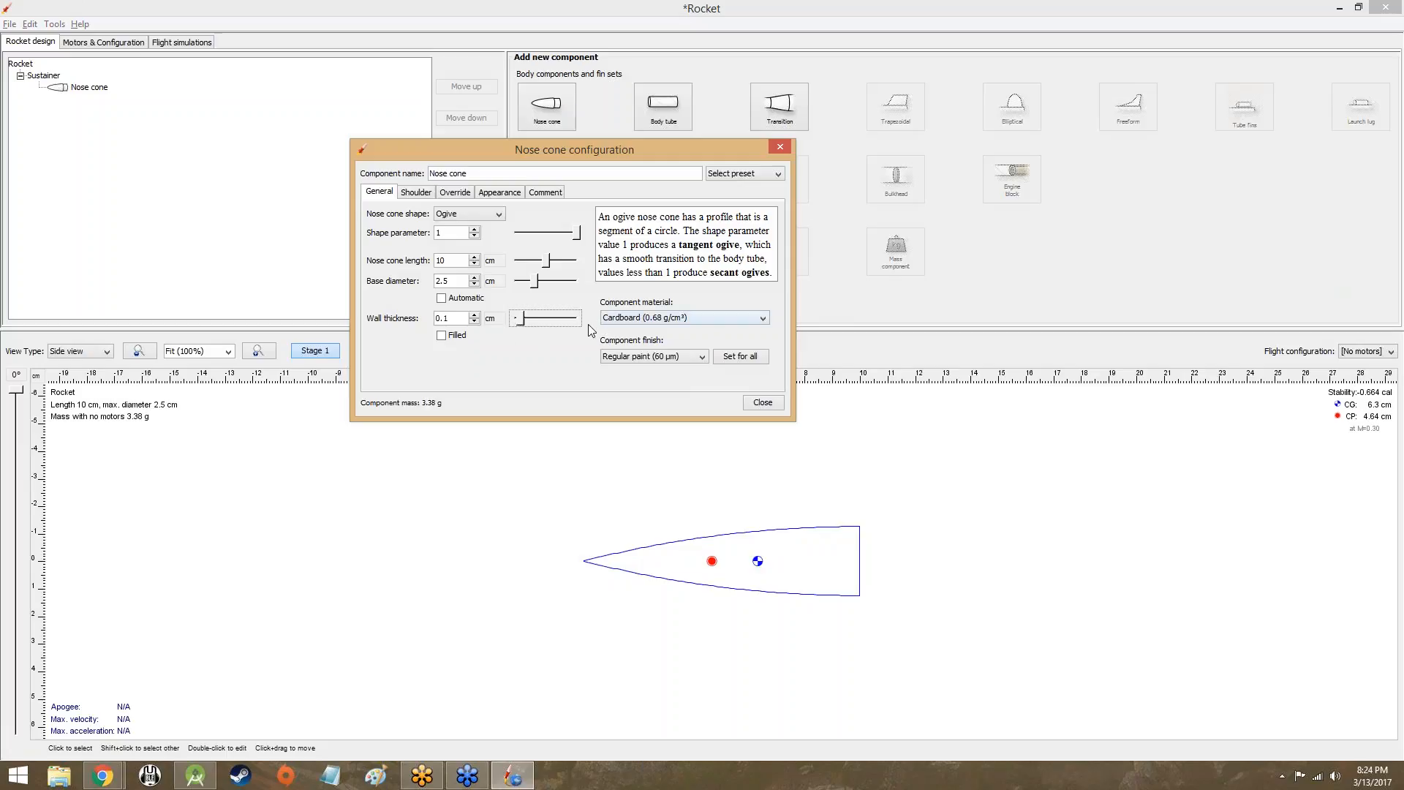
mouse_move(616, 329)
mouse_down()
mouse_move(530, 327)
mouse_move(664, 315)
mouse_move(802, 490)
mouse_up()
click(1186, 229)
click(1202, 234)
mouse_move(839, 510)
mouse_down()
mouse_move(896, 602)
mouse_move(812, 515)
mouse_up()
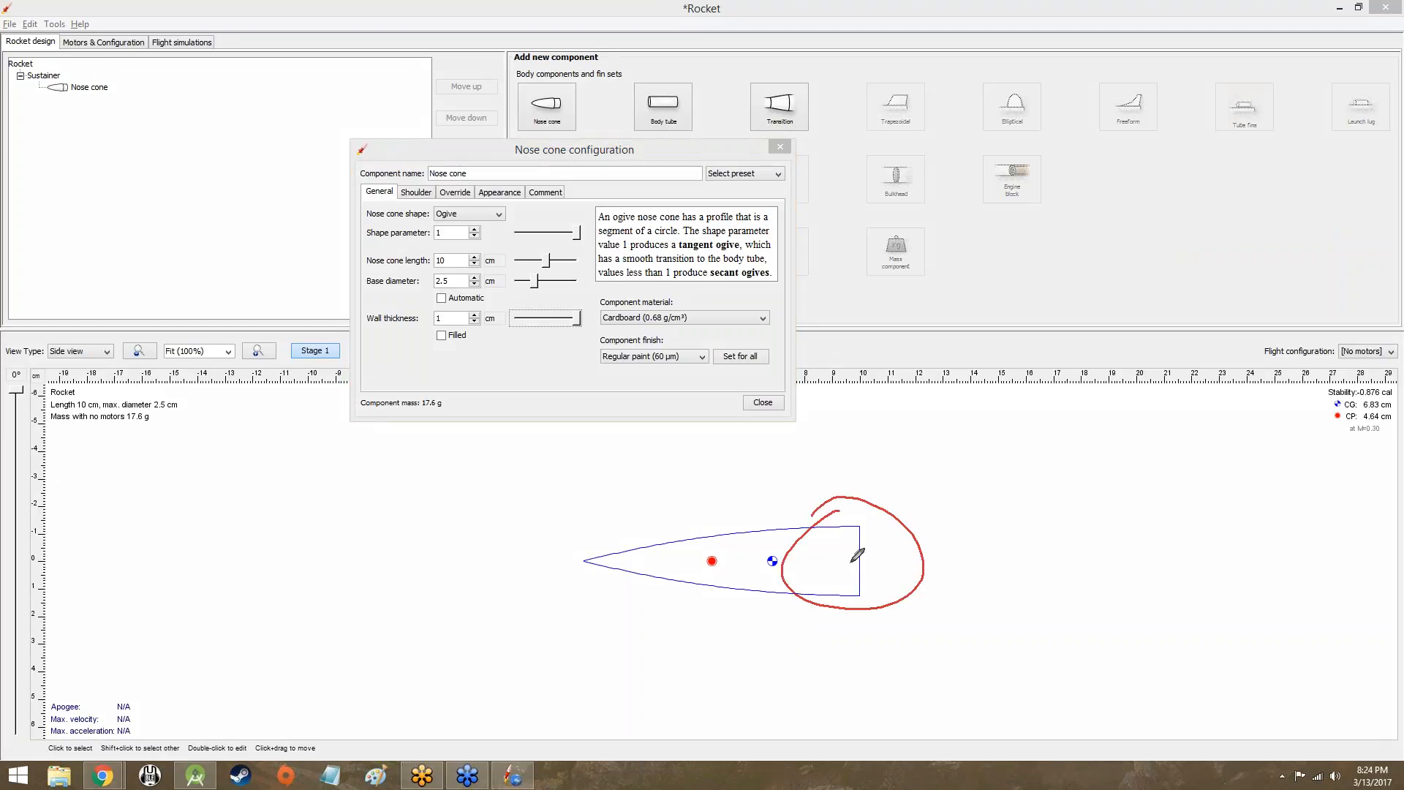
mouse_move(779, 548)
mouse_down()
mouse_move(824, 543)
mouse_move(824, 568)
mouse_move(800, 563)
mouse_up()
key(Escape)
Try a wall thickness of 0.7 cm and switch the nose cone's Filled option on and off
mouse_move(576, 319)
mouse_down()
mouse_move(589, 327)
mouse_move(507, 327)
mouse_move(602, 327)
mouse_move(564, 323)
mouse_up()
click(449, 335)
click(464, 336)
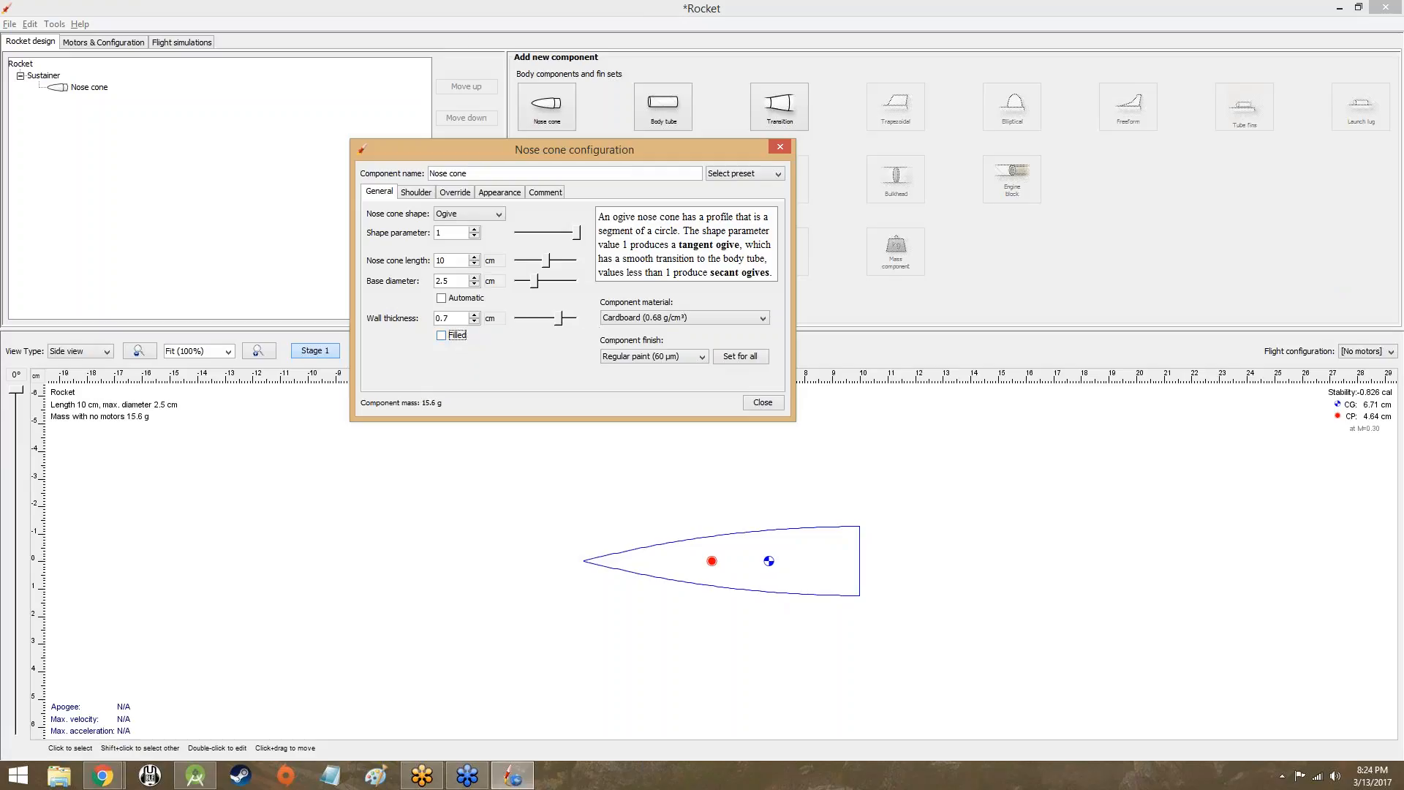
Set the nose cone's wall thickness to 0.2 cm and its material to Polystyrene (1.05 g/cm³)
double_click(461, 319)
text(0.02)
click(613, 318)
scroll(621, 358, down, 1)
scroll(658, 388, down, 1)
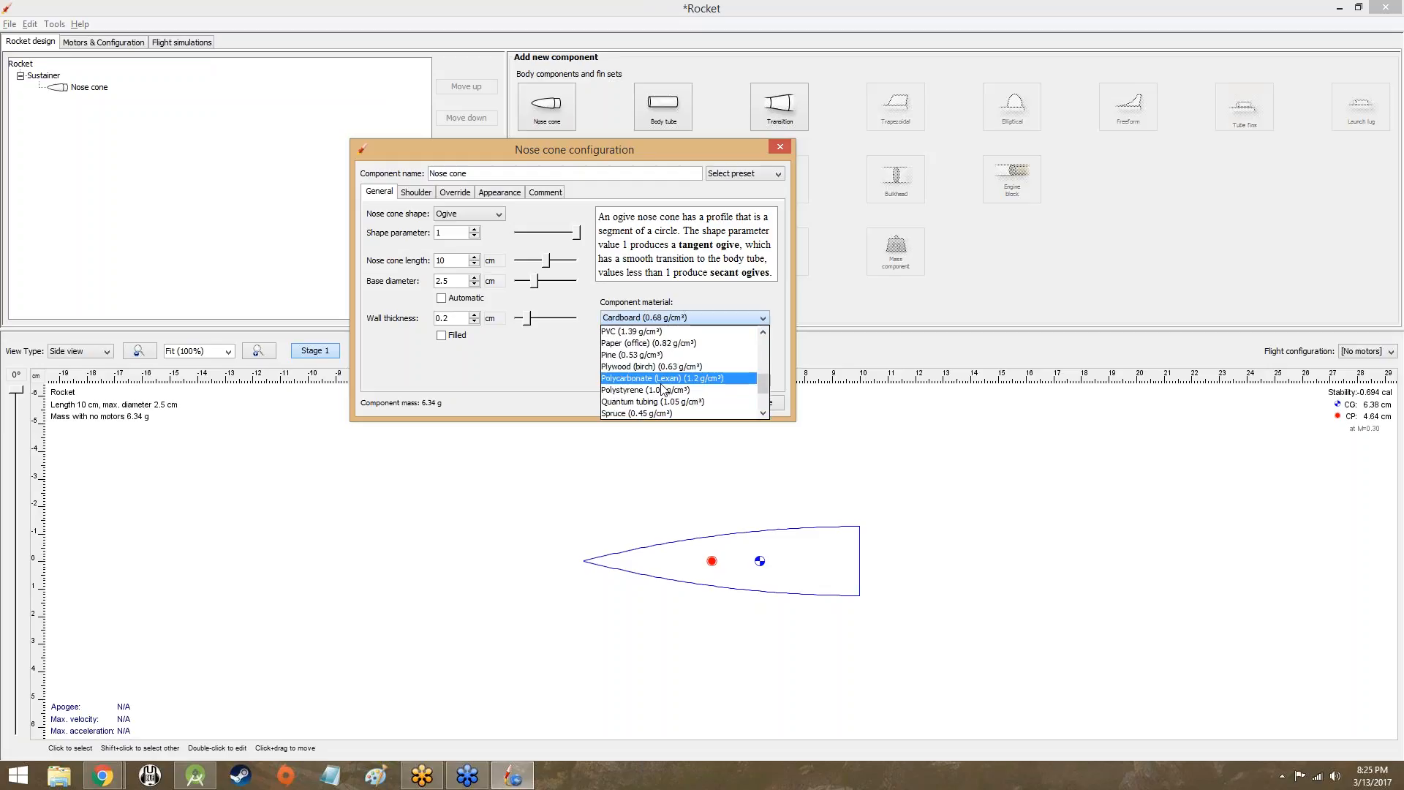
click(656, 388)
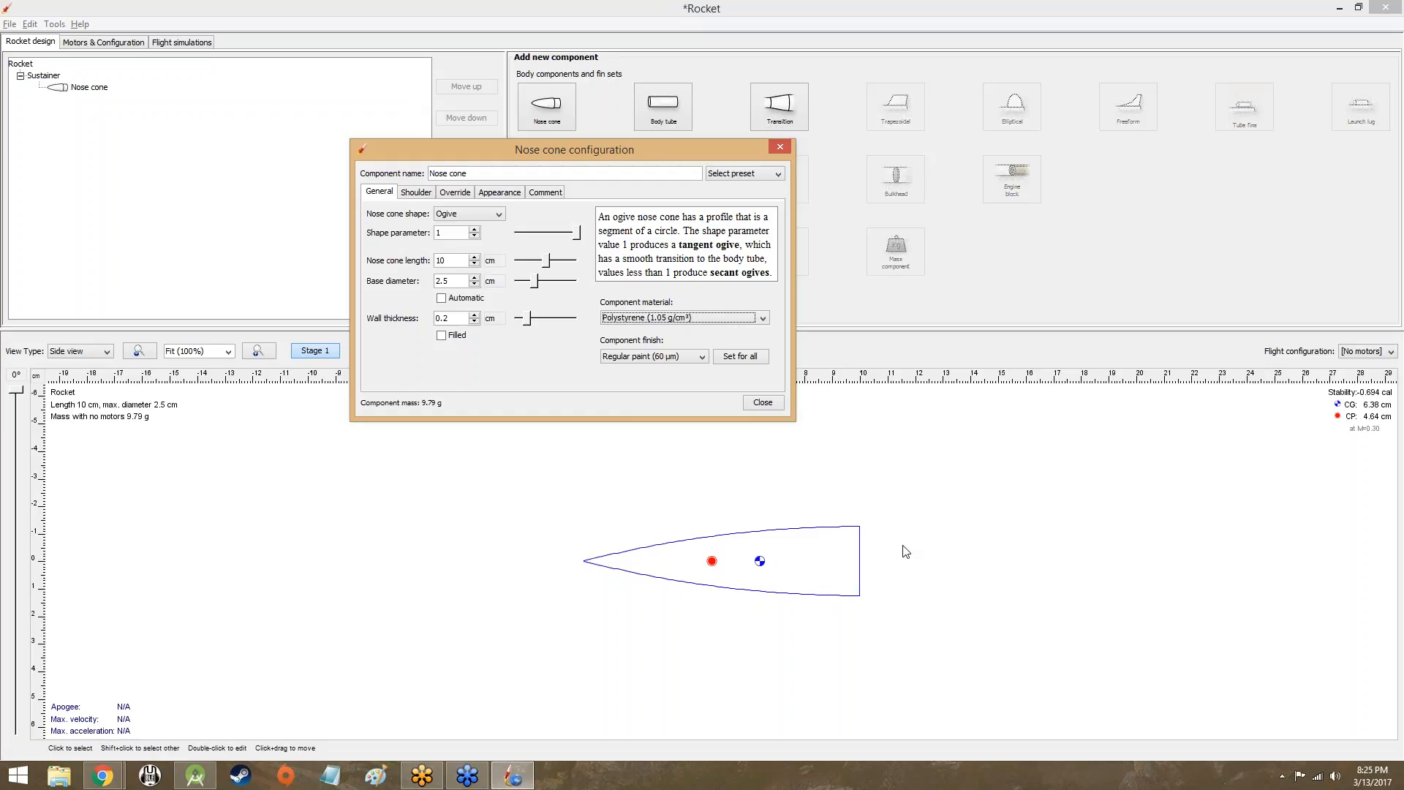
Sketch a shoulder behind the nose cone's base with the annotation pen and erase the markup
click(1191, 205)
click(1203, 247)
click(1202, 213)
click(1203, 234)
mouse_move(860, 531)
mouse_down()
mouse_move(899, 531)
mouse_move(903, 590)
mouse_move(861, 590)
mouse_up()
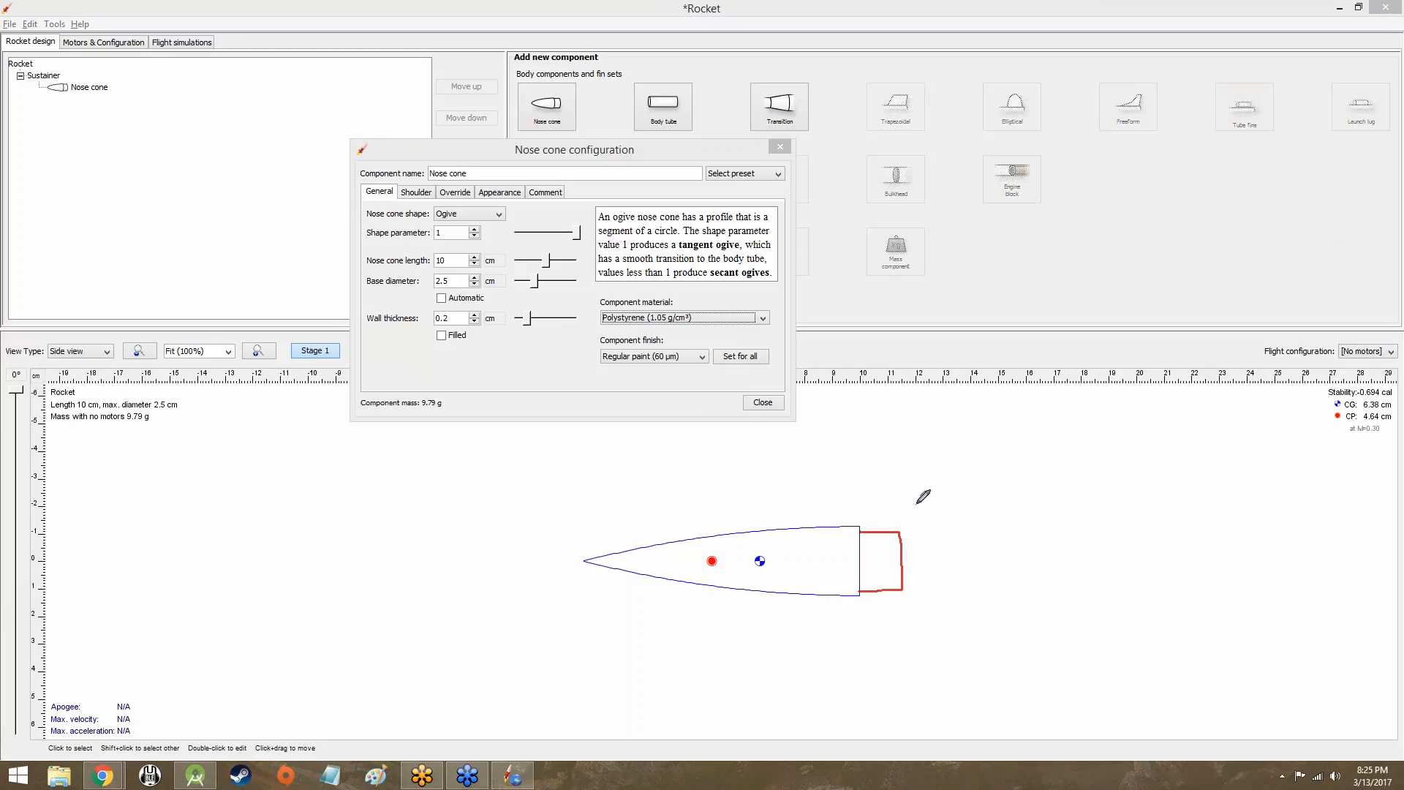
click(1192, 218)
click(1201, 289)
Open the nose cone's shoulder settings, consult the next Nose Cone slide, and set the shoulder diameter to 2.3 cm
click(414, 191)
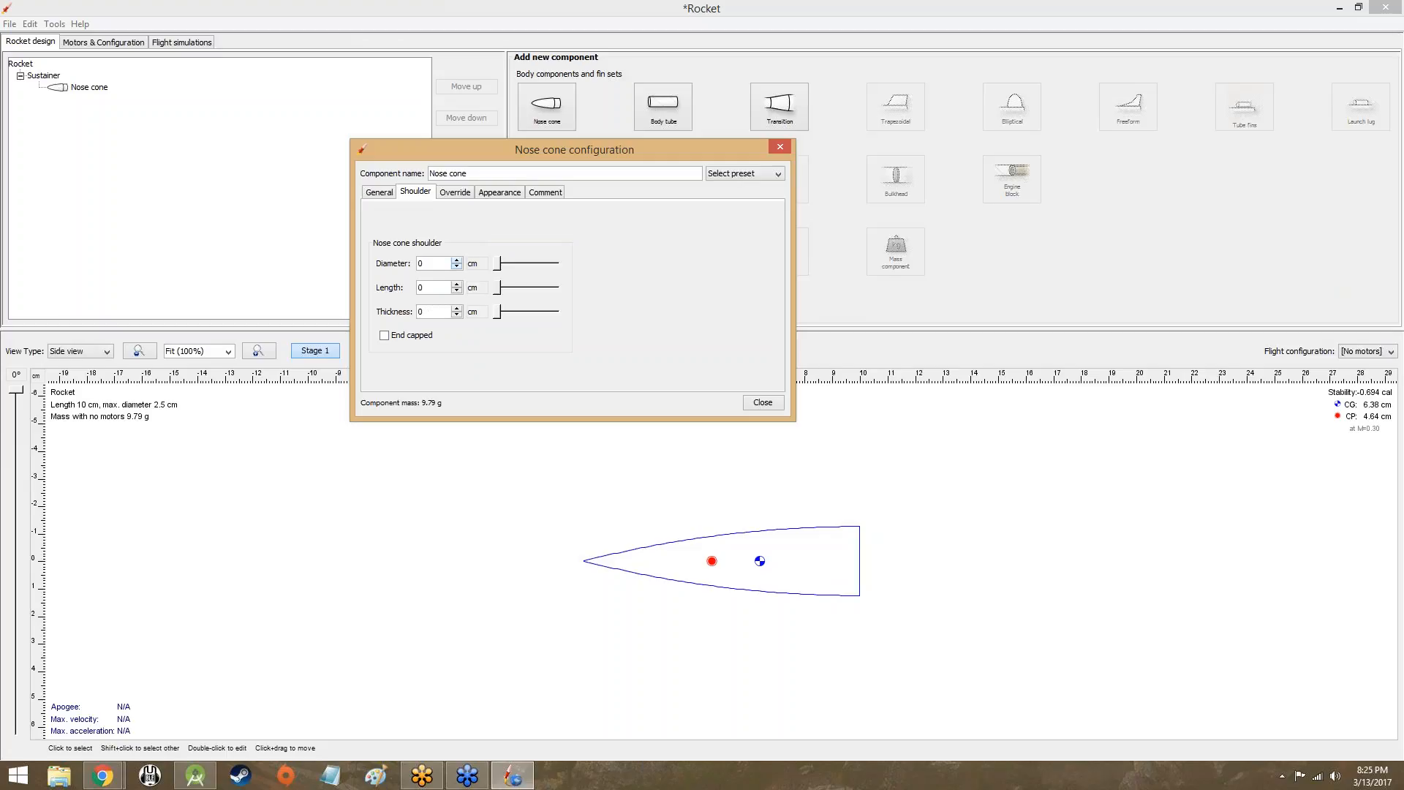
key(alt+Tab)
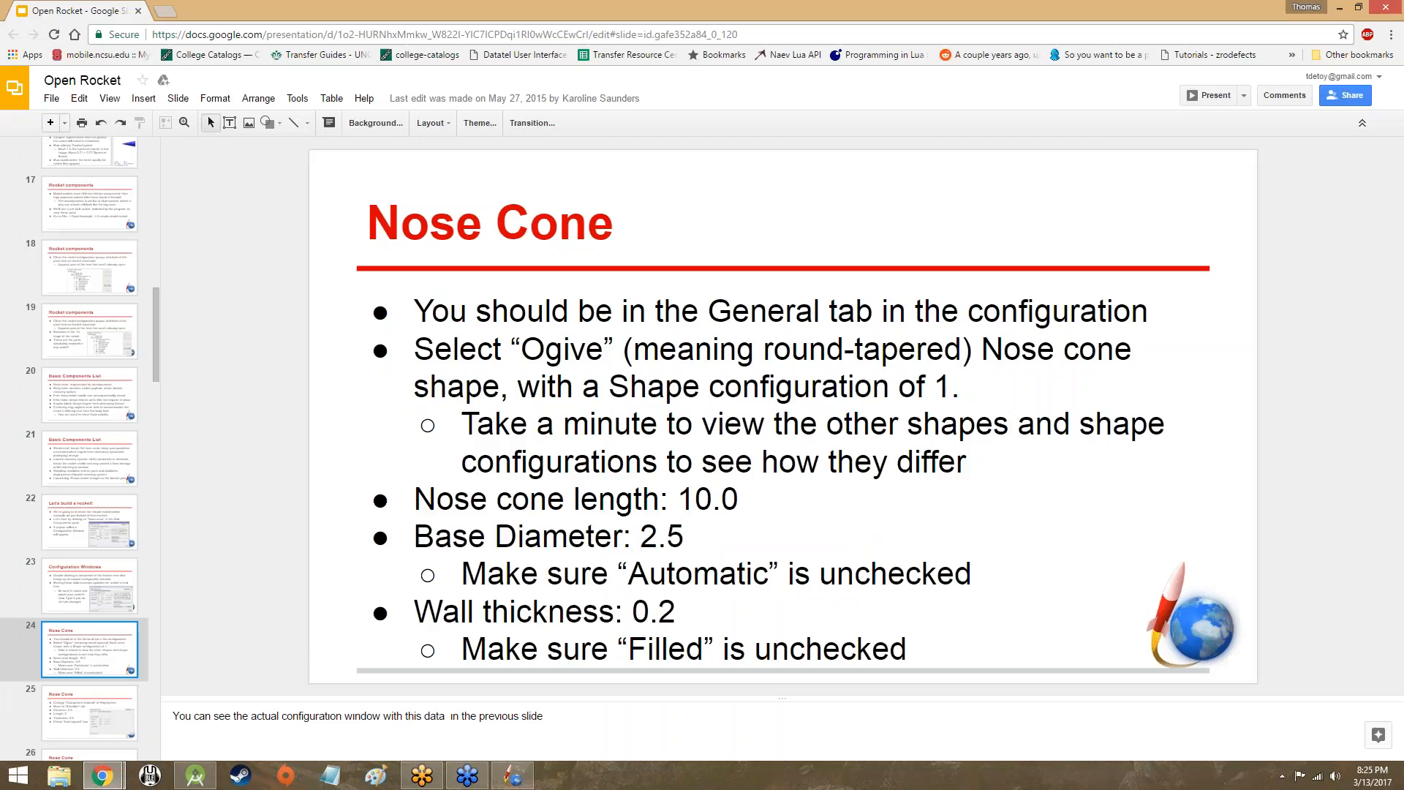
click(87, 713)
key(alt+Tab)
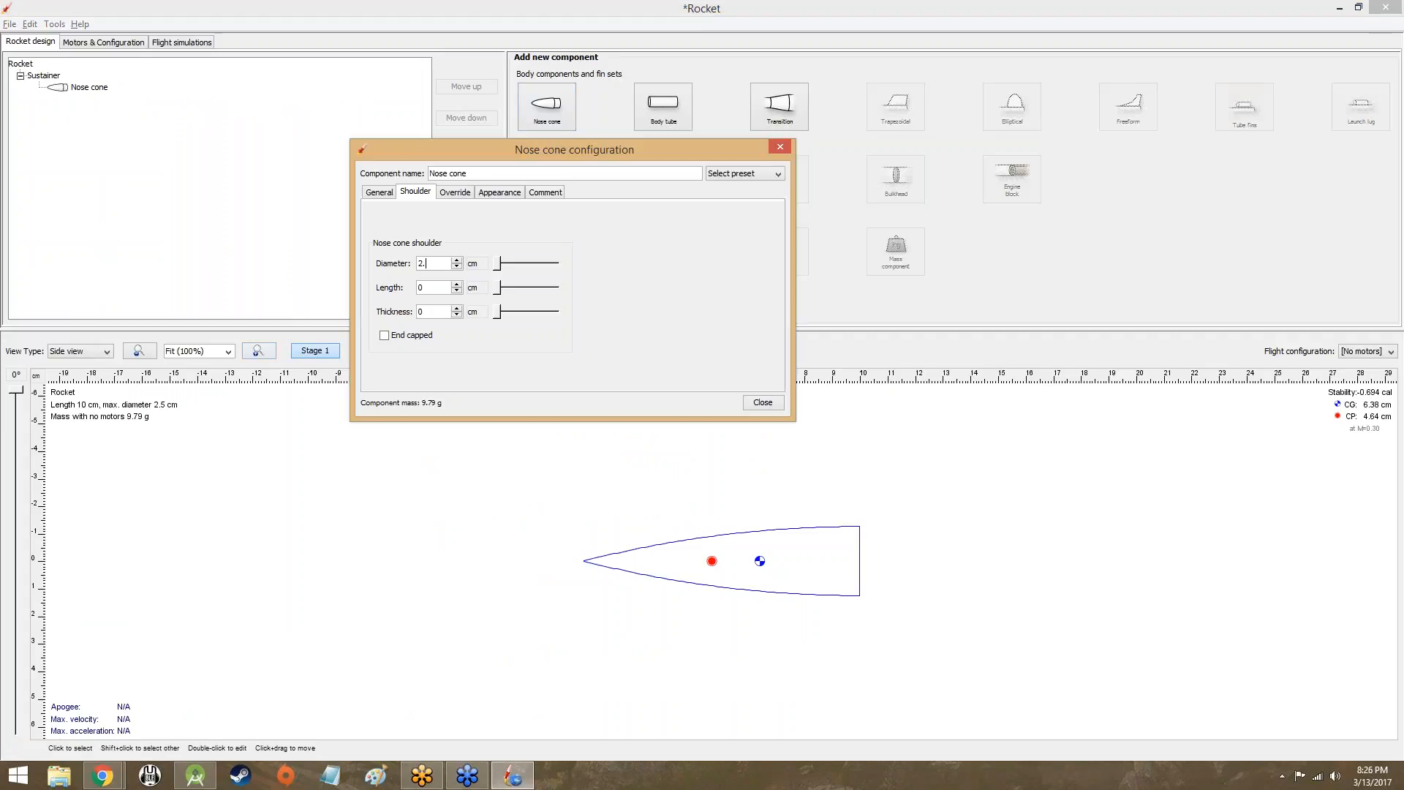
key(Return)
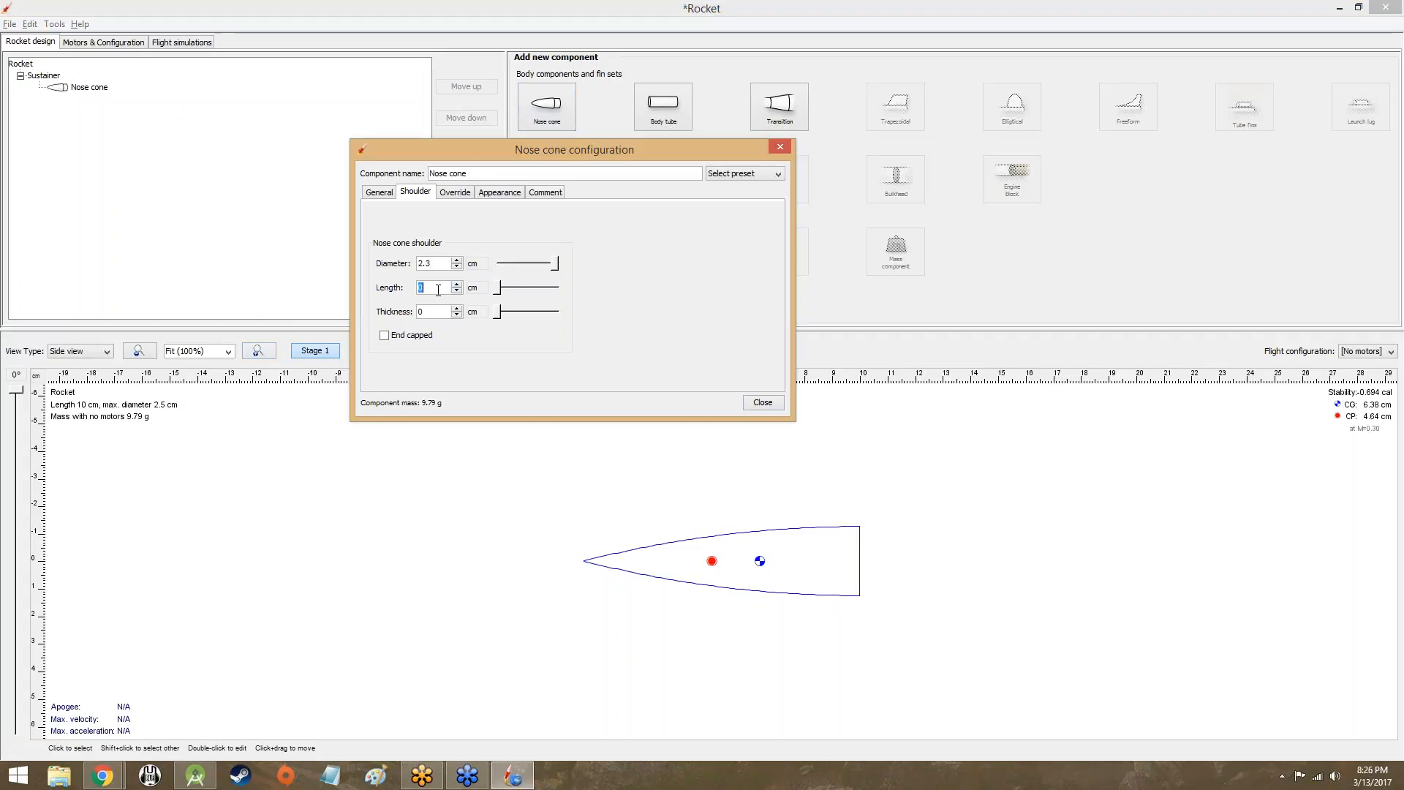
Set the nose cone shoulder's length to 2 cm and its thickness to 0.2 cm, checking the values against the slides
mouse_move(497, 288)
mouse_down()
mouse_move(570, 302)
mouse_move(523, 301)
mouse_up()
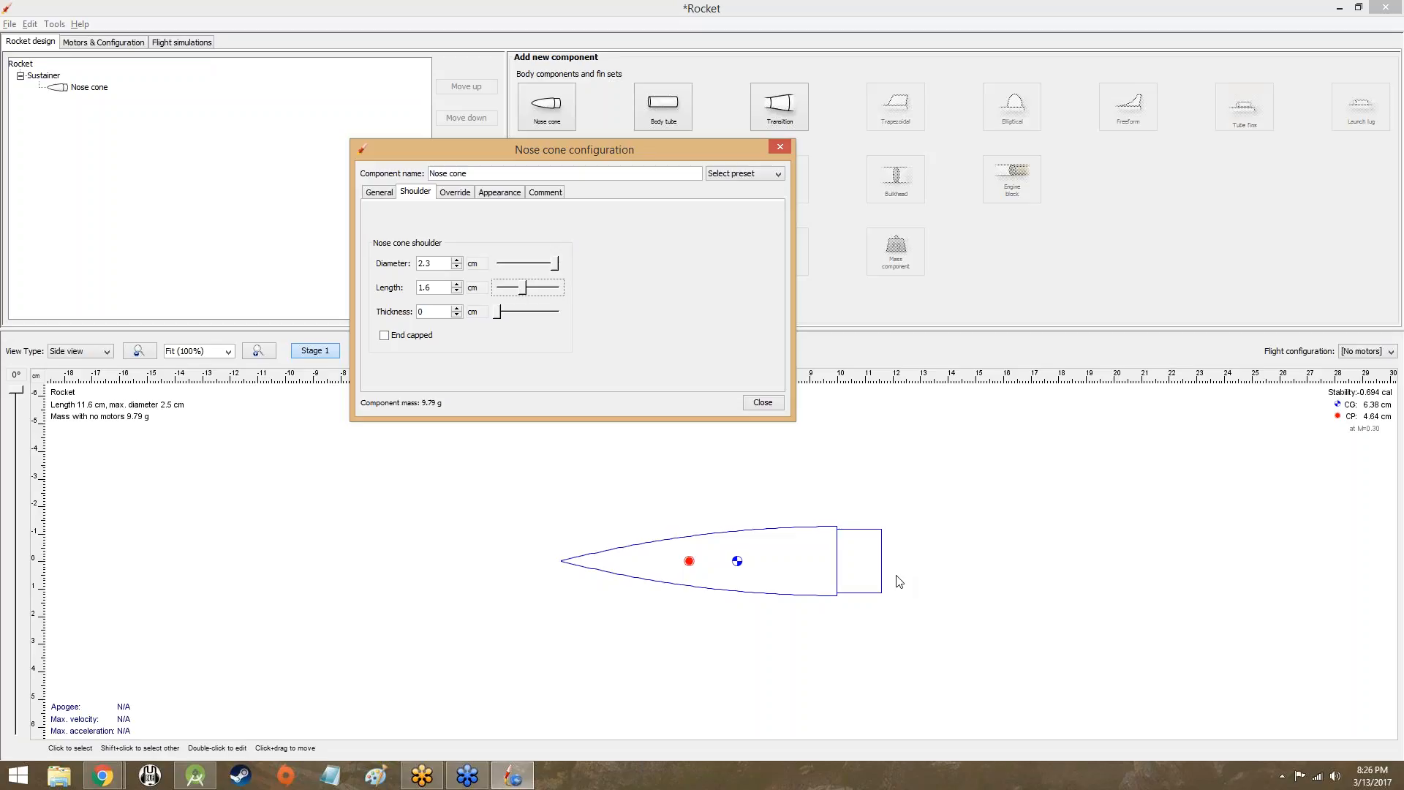
click(419, 288)
key(alt+Tab)
key(alt+Tab)
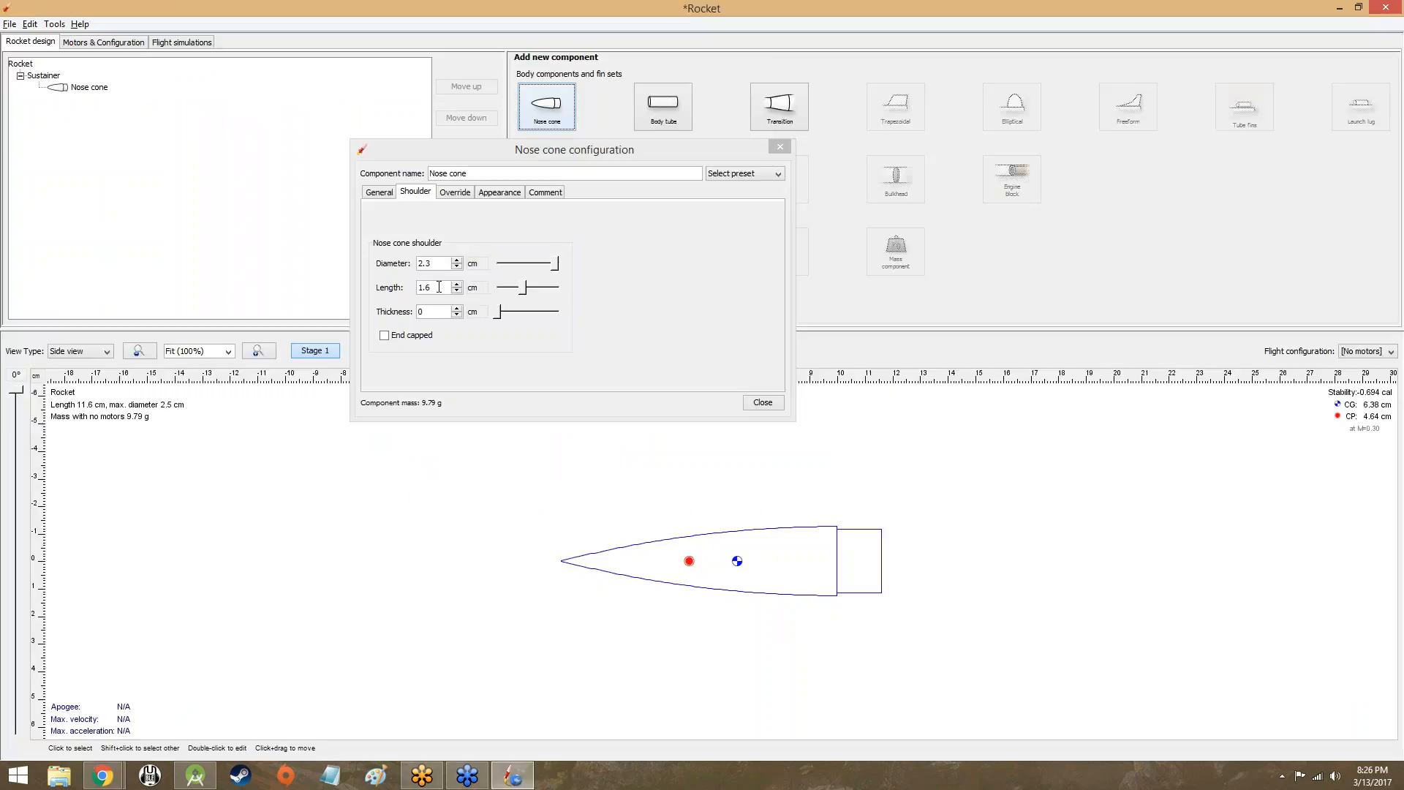
text(2)
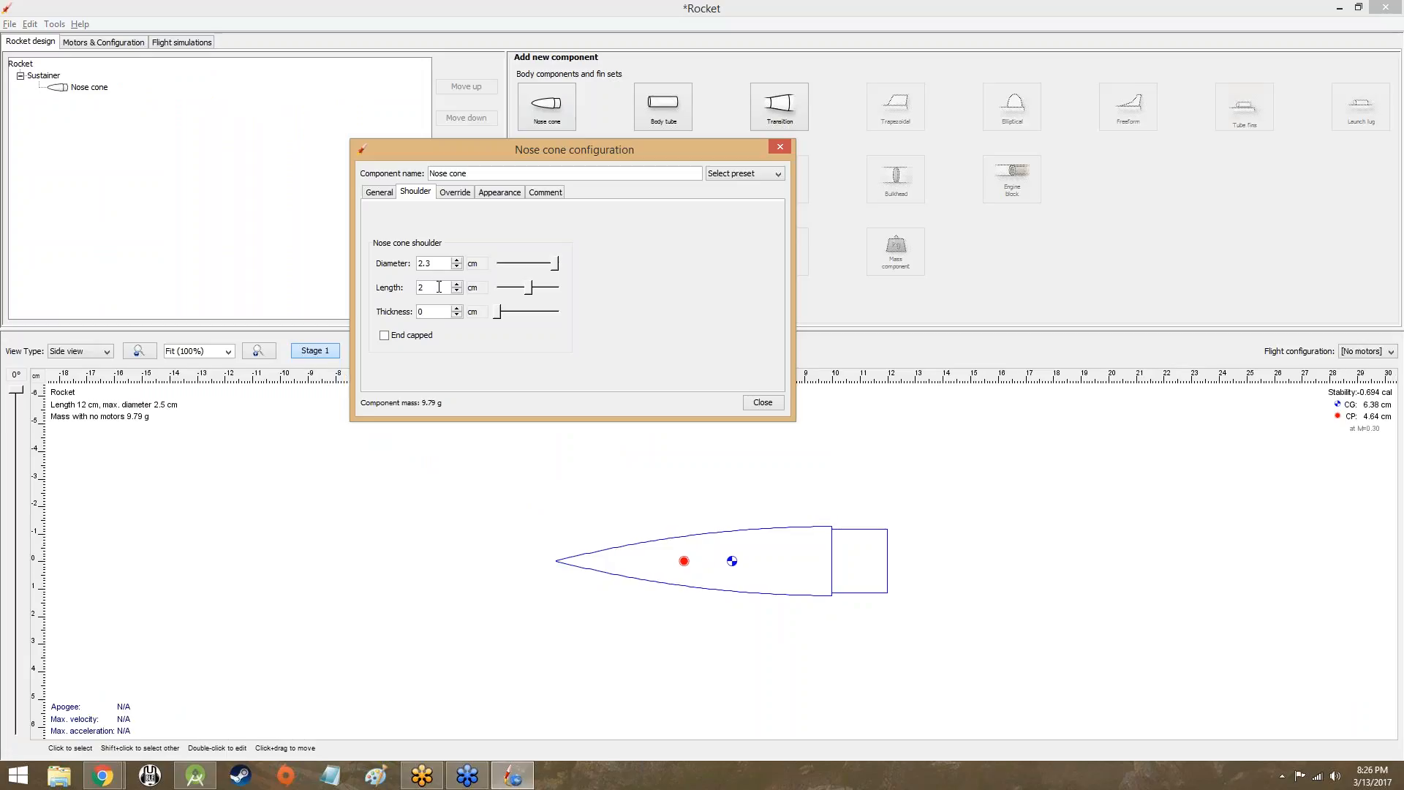
key(alt+Tab)
key(alt+Tab)
key(Return)
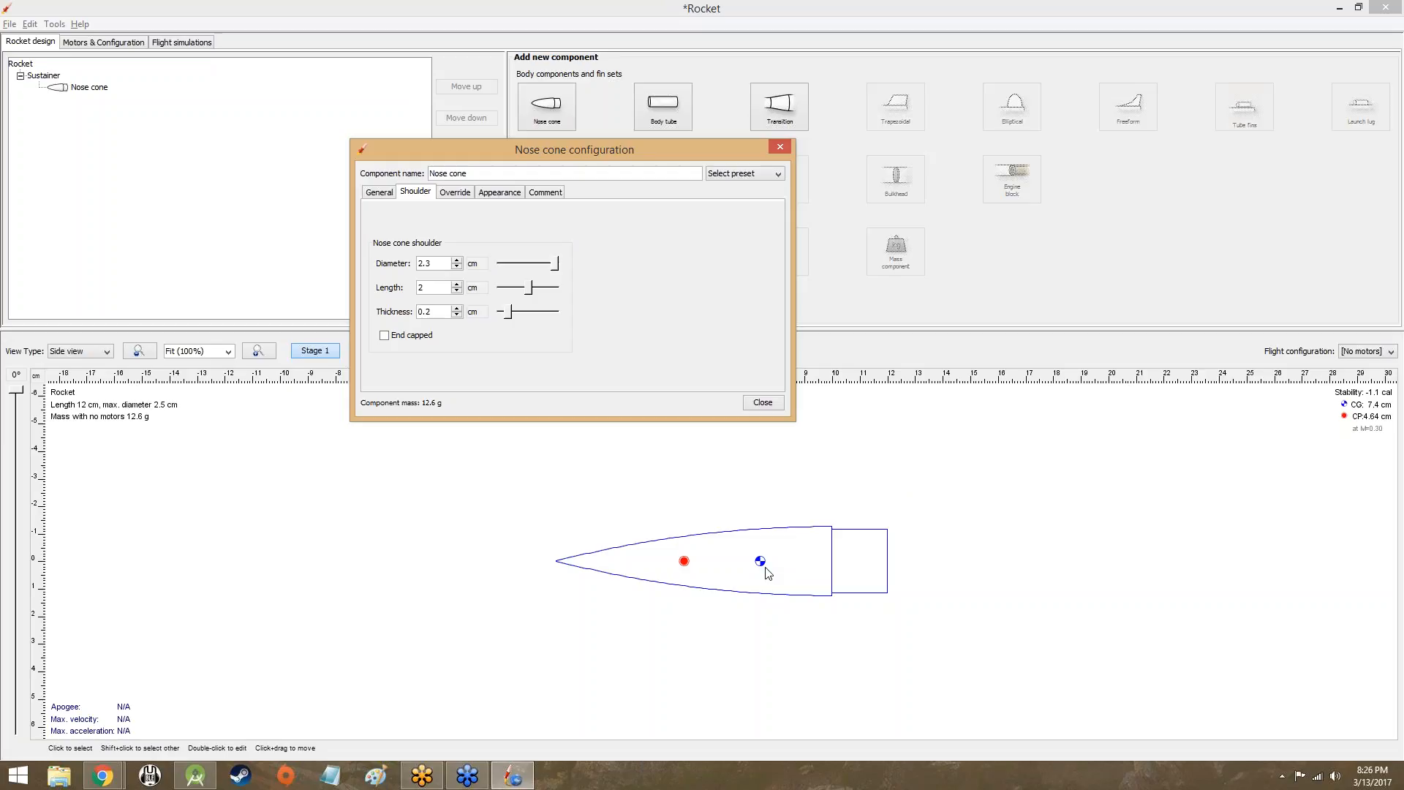
Switch the shoulder's end cap on and off, and inspect the open shoulder end in the 3D Unfinished view
click(384, 336)
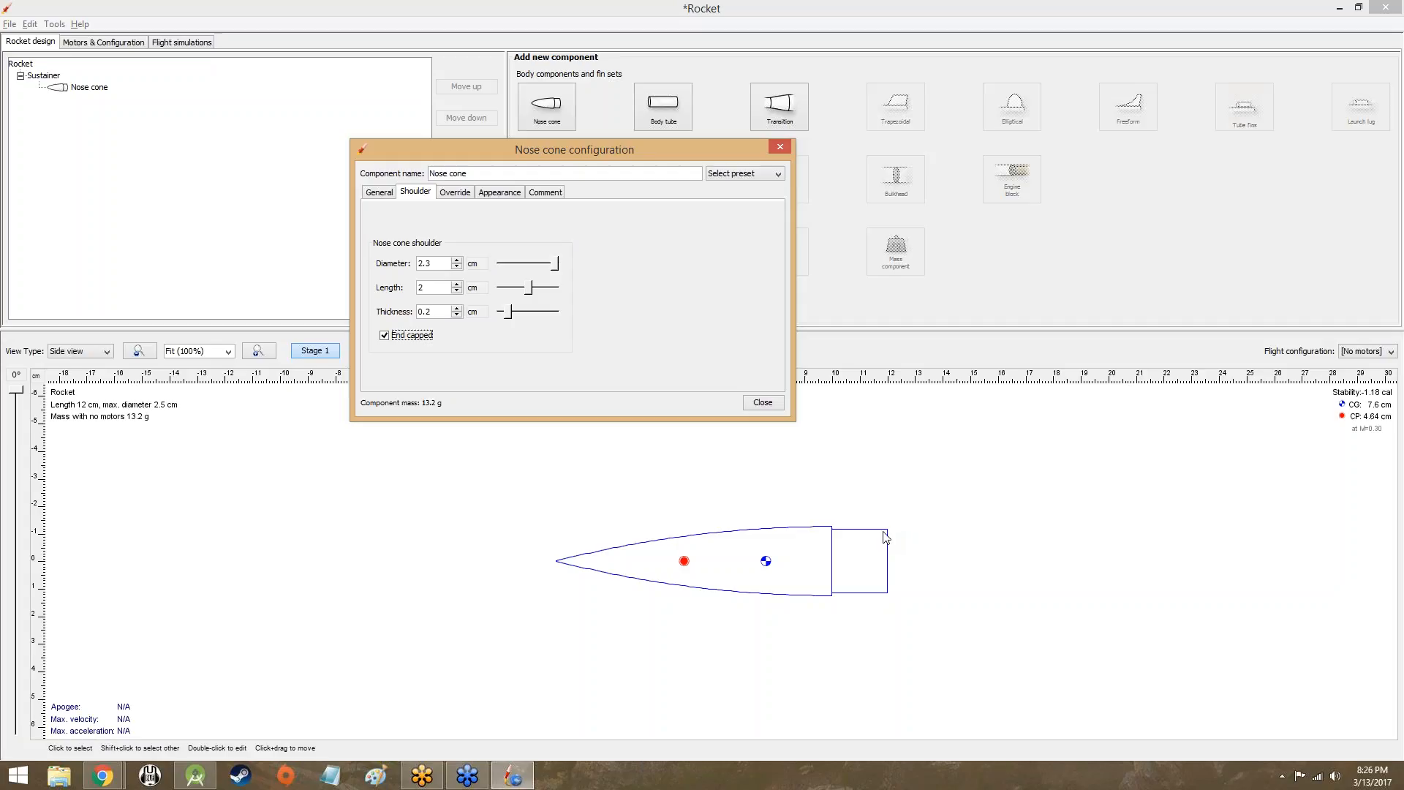
click(385, 335)
click(107, 351)
click(74, 417)
drag(700, 546, 640, 551)
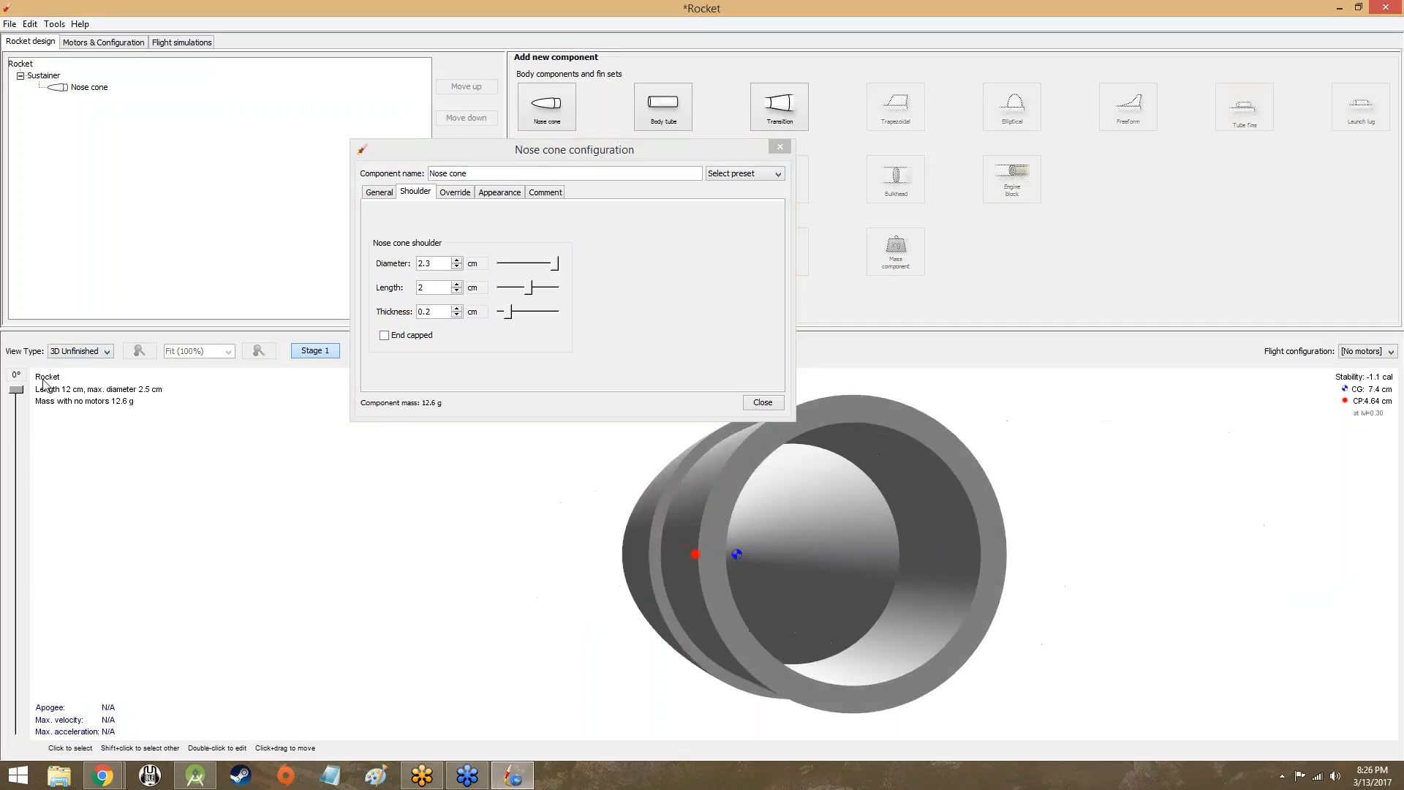
Switch to the 3D Finished view and cap the end of the nose cone shoulder
click(67, 352)
click(73, 403)
drag(634, 576, 709, 623)
click(412, 335)
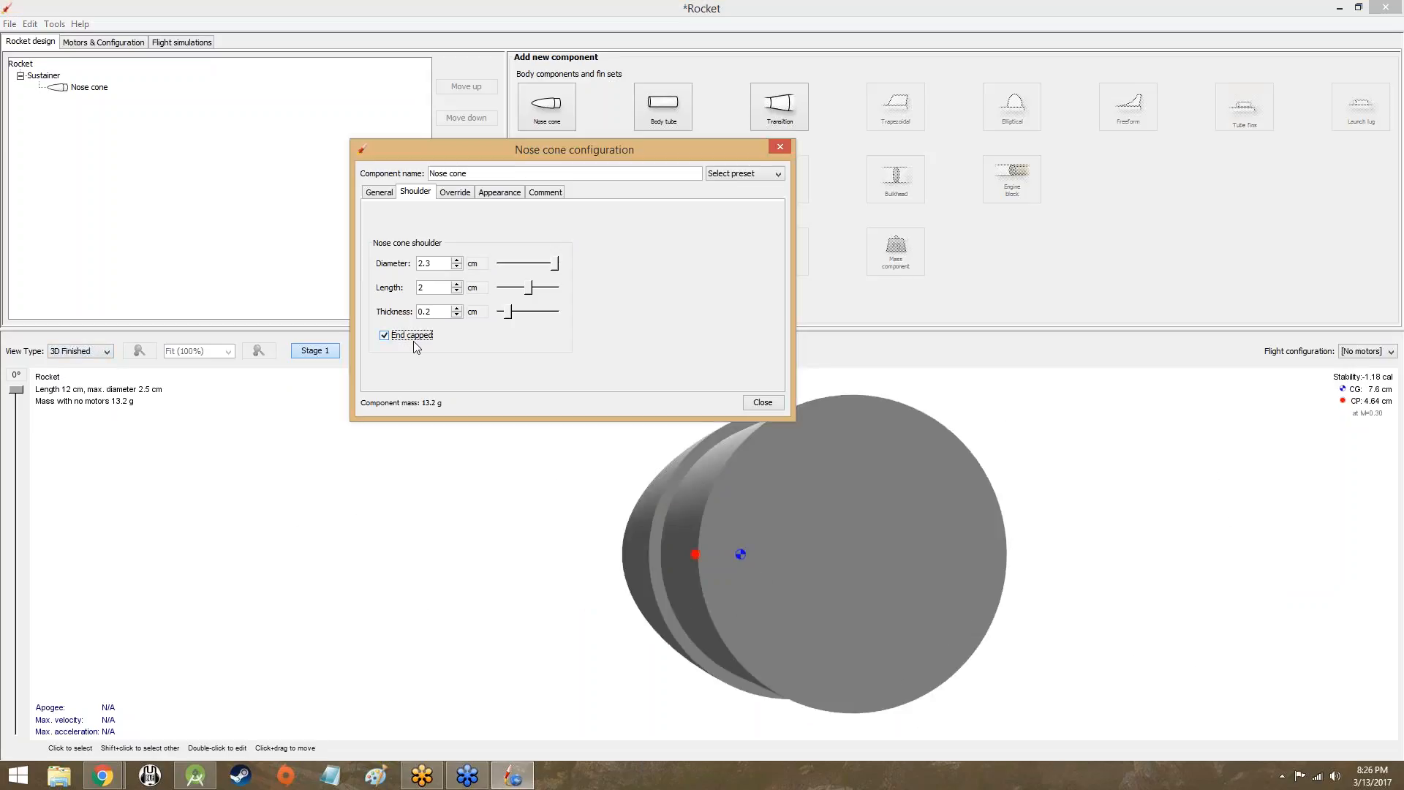
Return to the side view and override the nose cone's default appearance with white colour and 100% shine
drag(929, 588, 841, 607)
click(65, 352)
click(68, 365)
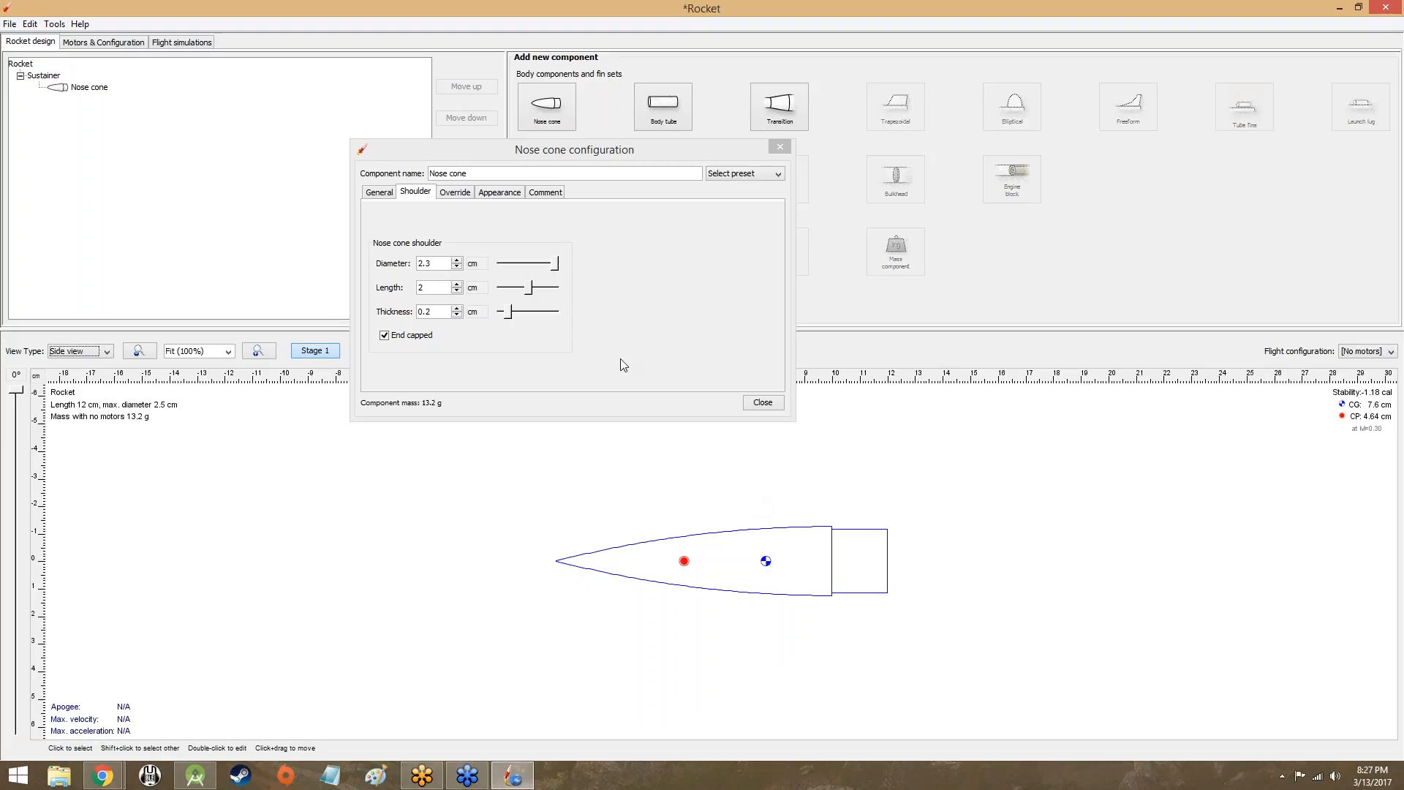
click(513, 195)
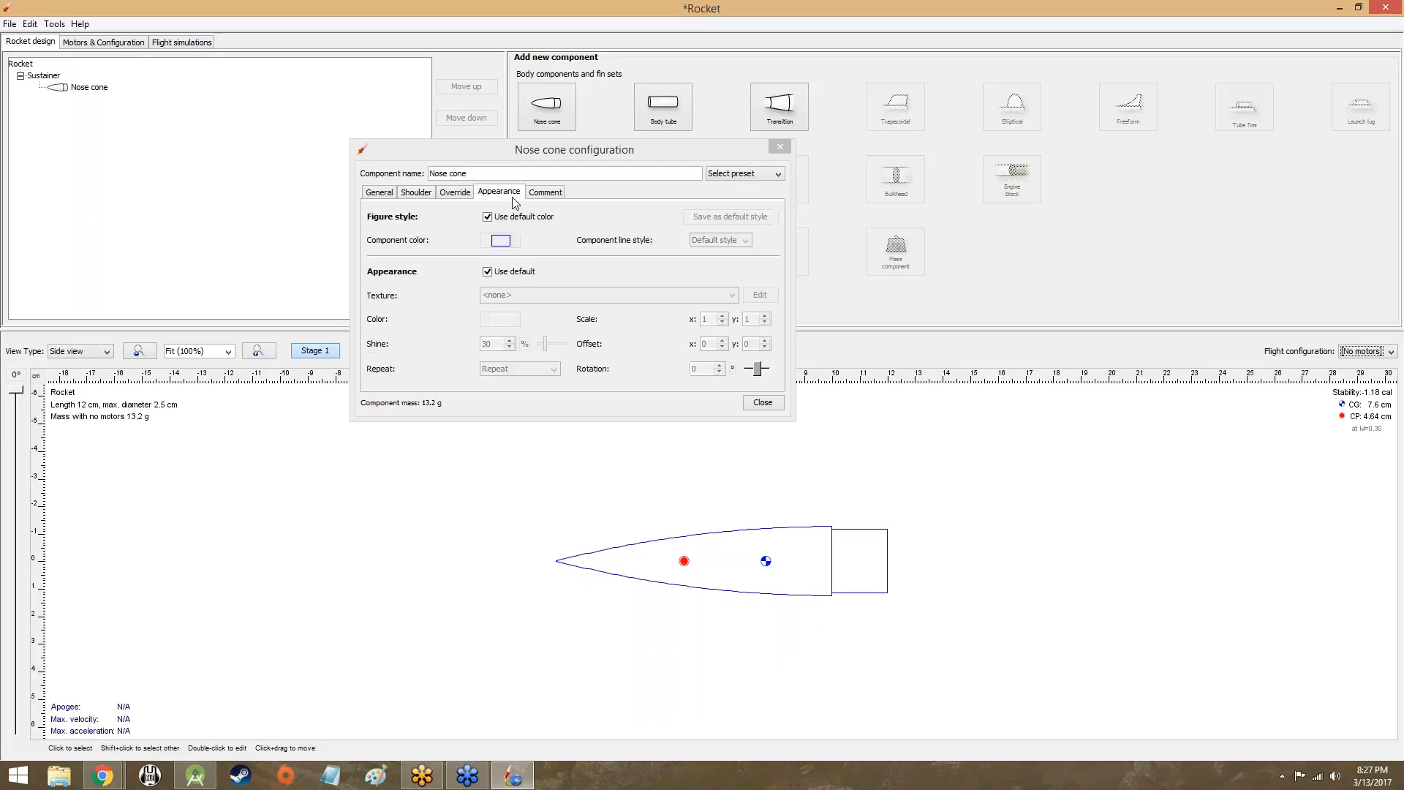
click(504, 271)
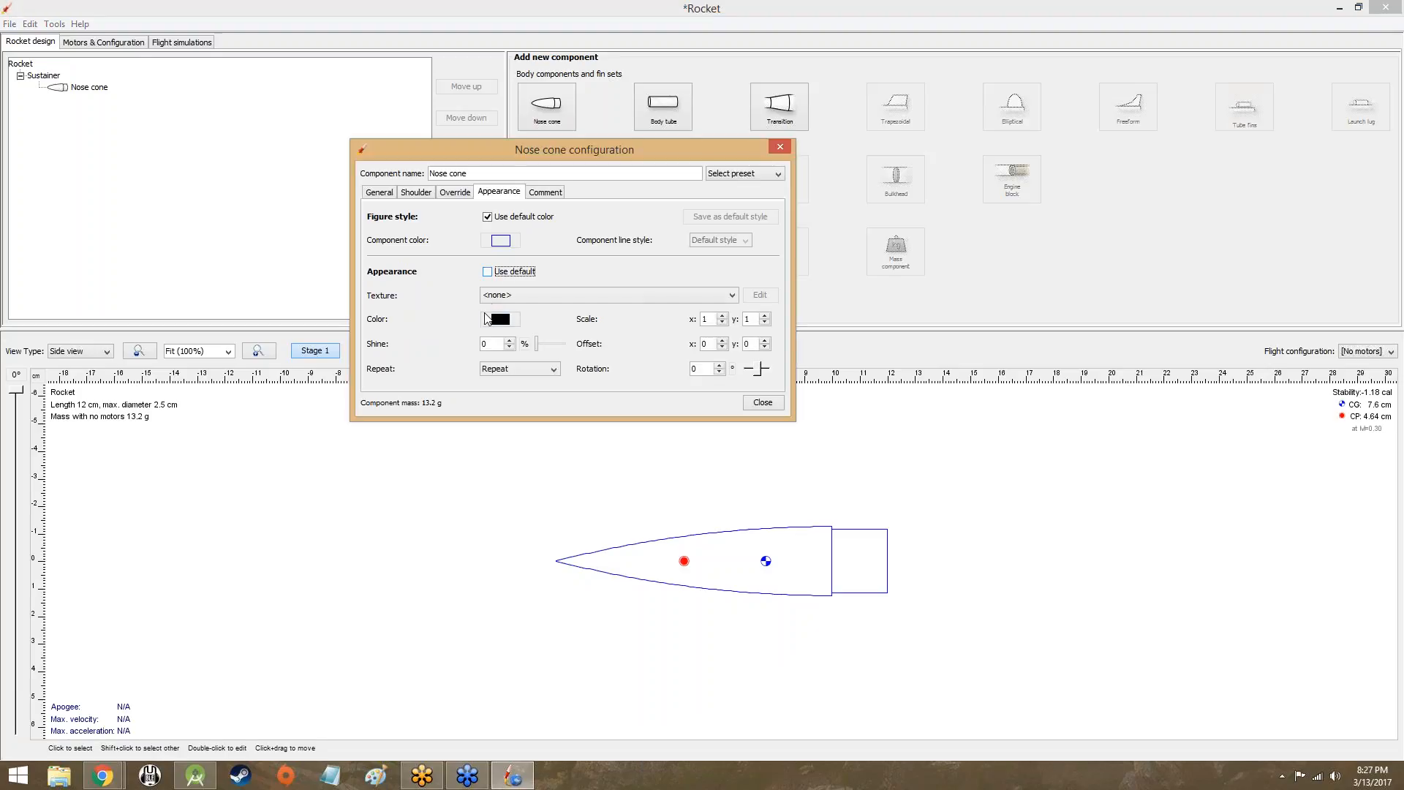
click(500, 320)
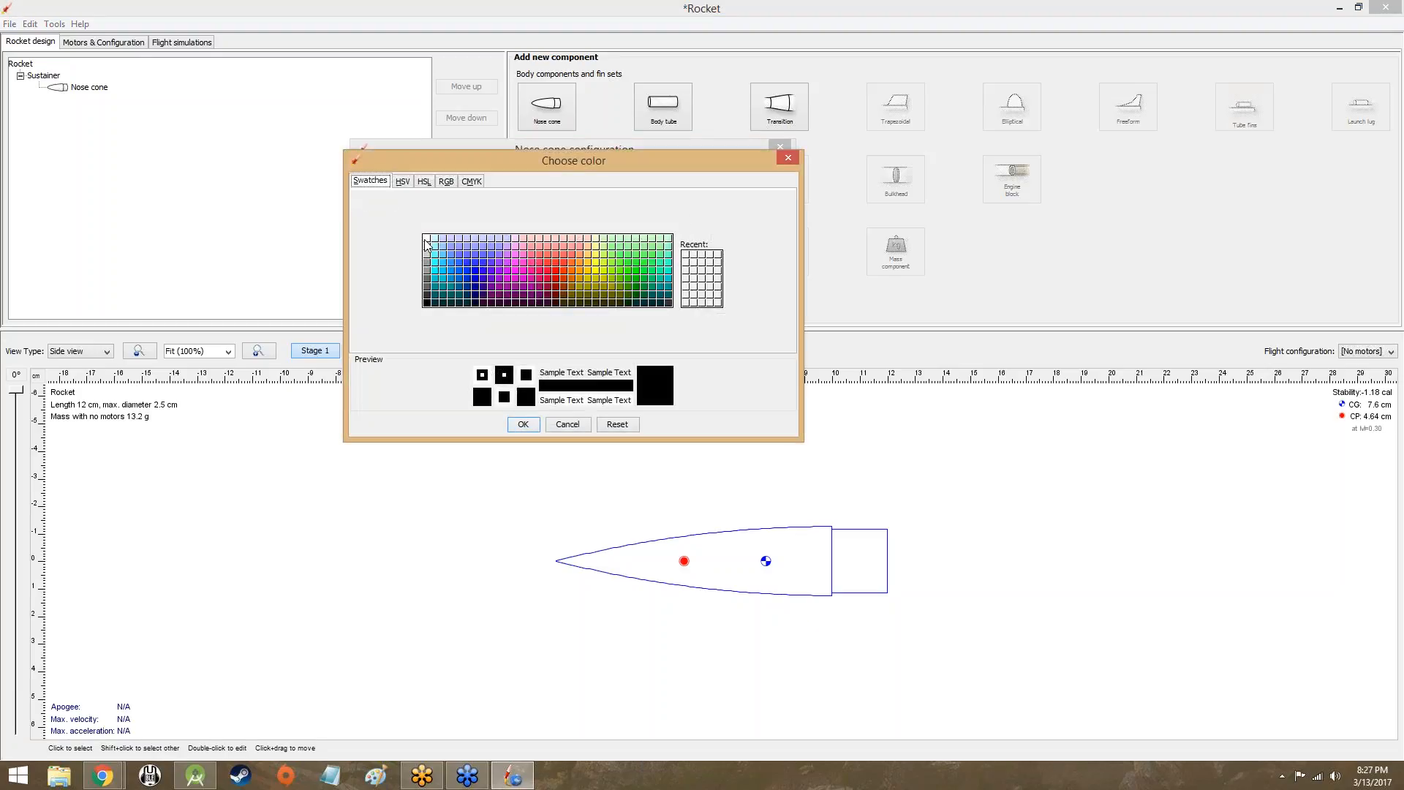
click(538, 425)
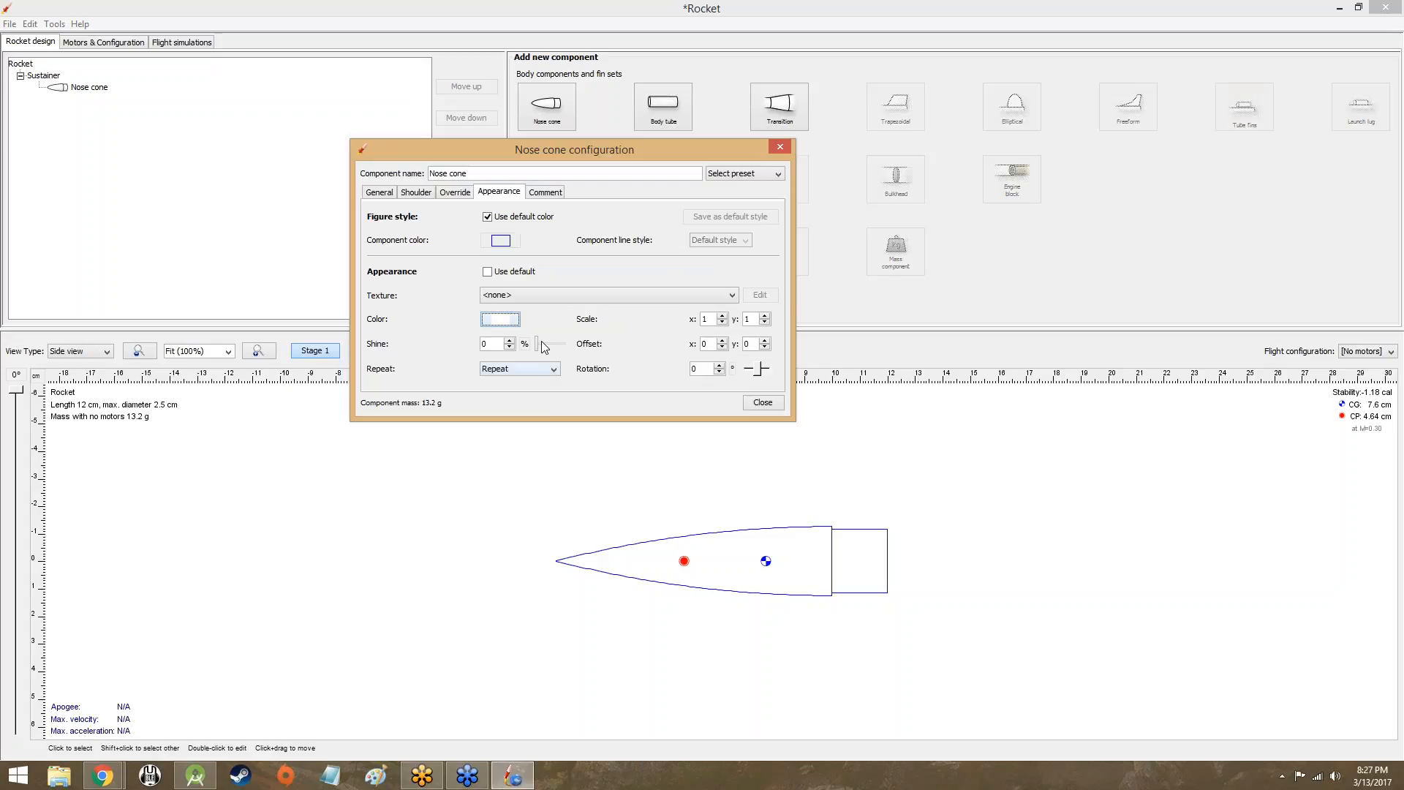
drag(537, 346, 583, 350)
Inspect the nose cone's finish in the 3D Finished view, close its configuration, and return to the side view
click(81, 351)
click(73, 408)
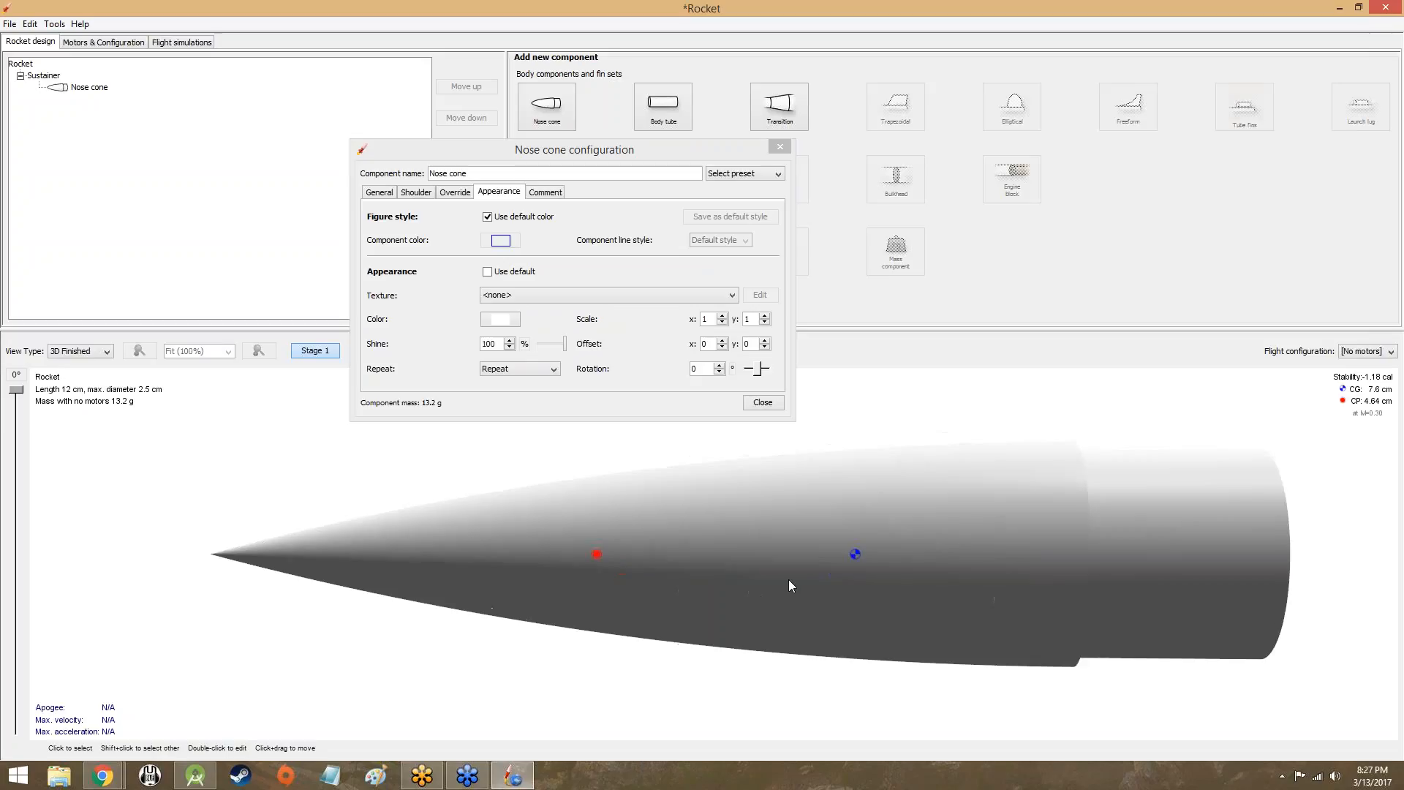
drag(779, 550, 611, 578)
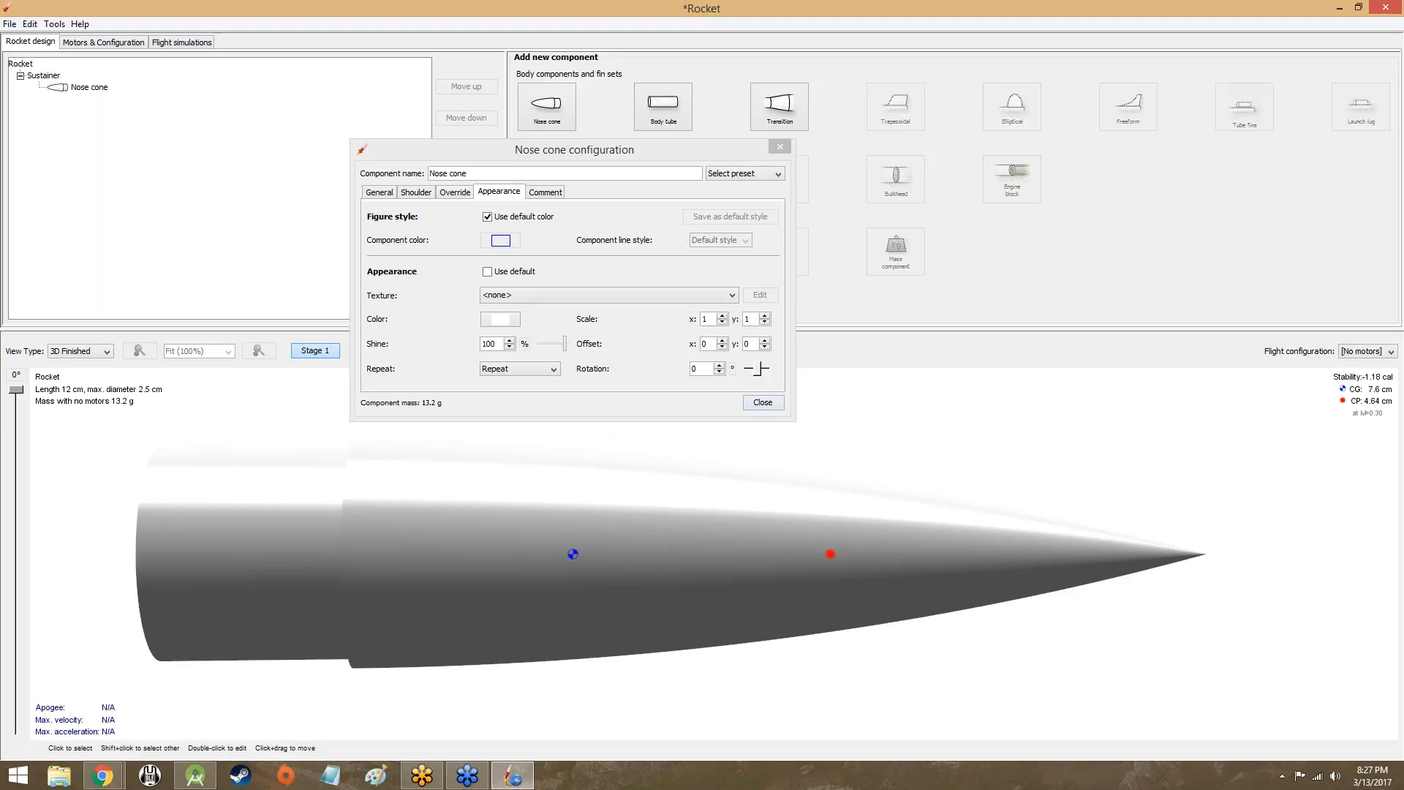
click(762, 401)
mouse_move(768, 461)
mouse_down()
mouse_move(652, 502)
mouse_move(526, 516)
mouse_move(552, 498)
mouse_move(628, 519)
mouse_move(559, 528)
mouse_move(468, 493)
mouse_up()
click(92, 354)
click(106, 363)
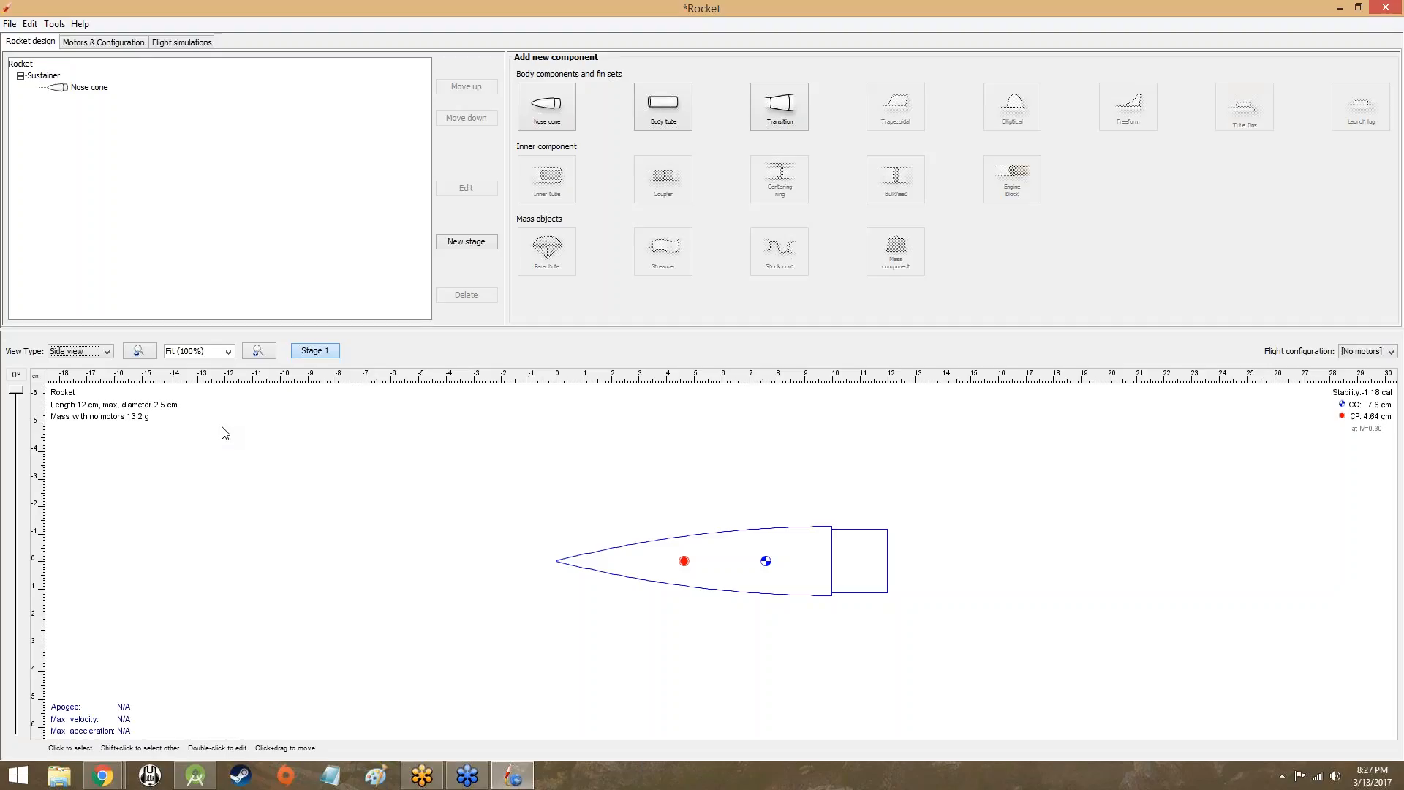
Add a body tube behind the nose cone and consult the Body Tube slide in Google Slides for its dimensions
click(106, 89)
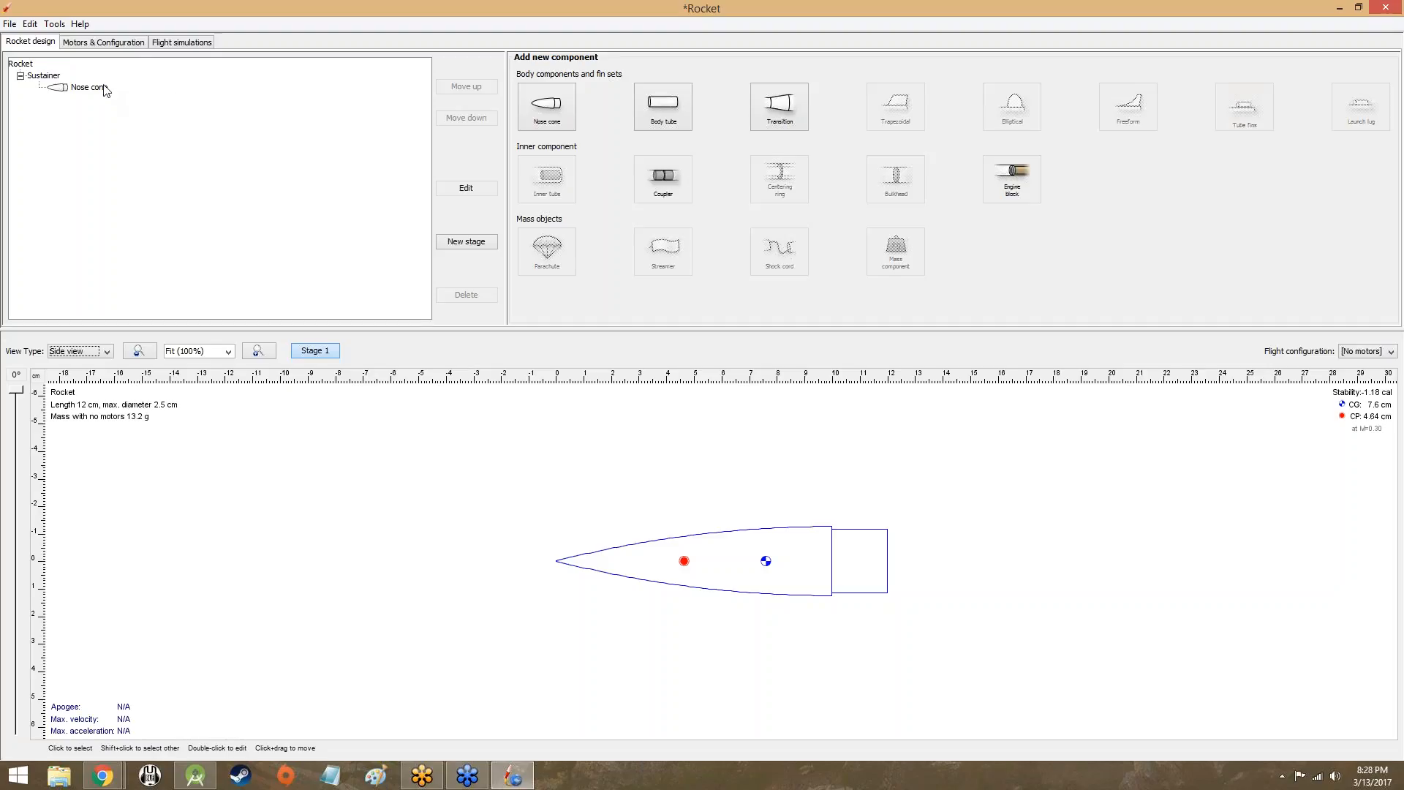
click(641, 114)
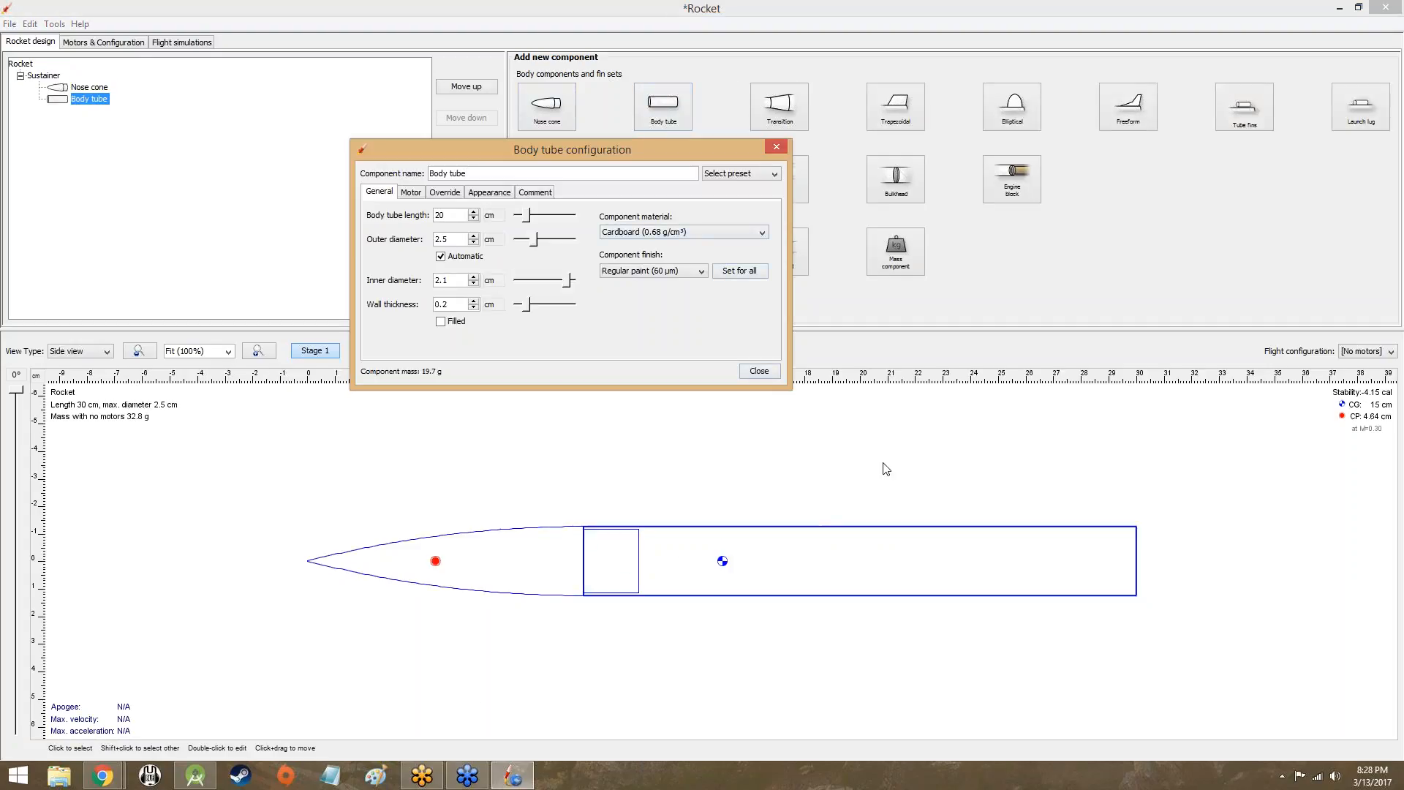
key(alt+Tab)
scroll(108, 637, down, 1)
click(108, 637)
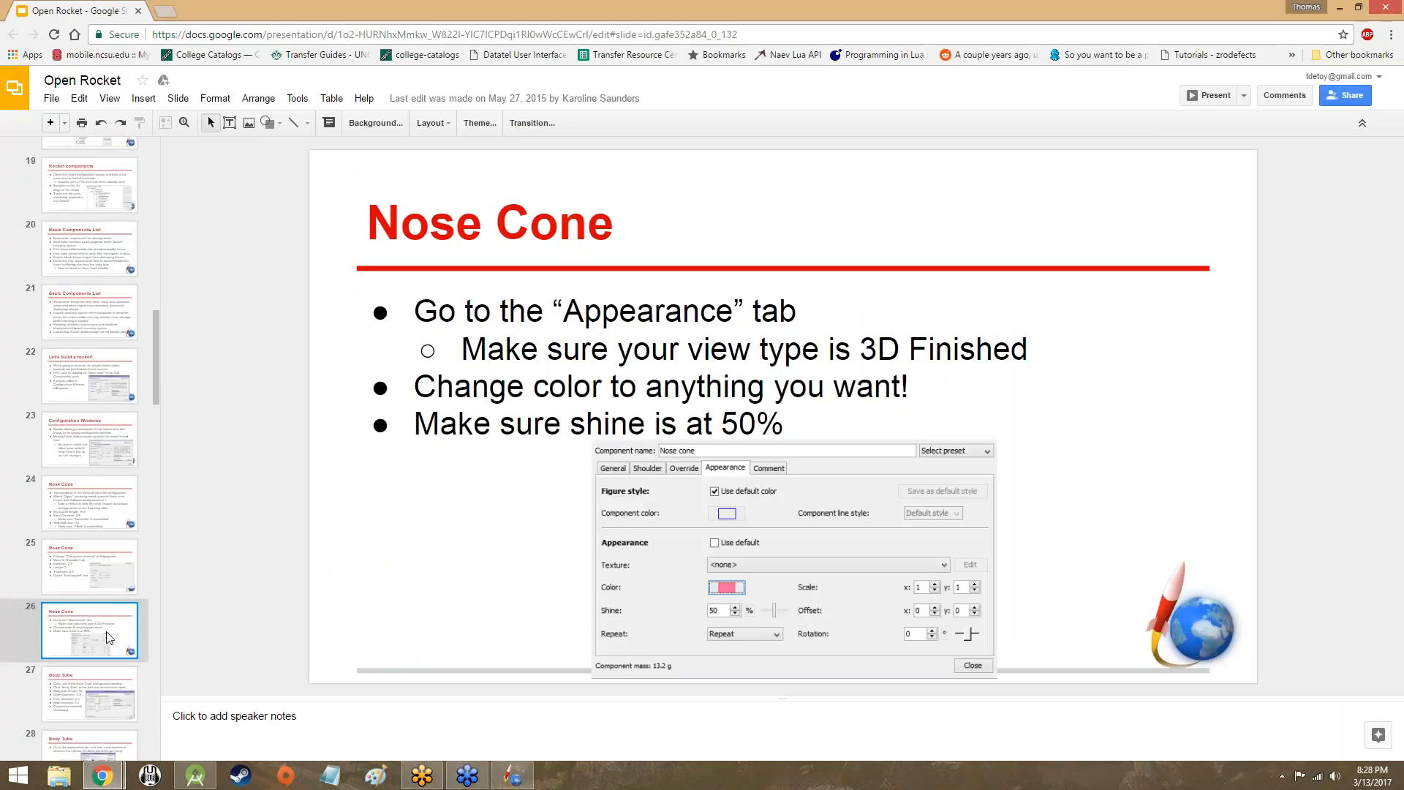
scroll(109, 637, down, 2)
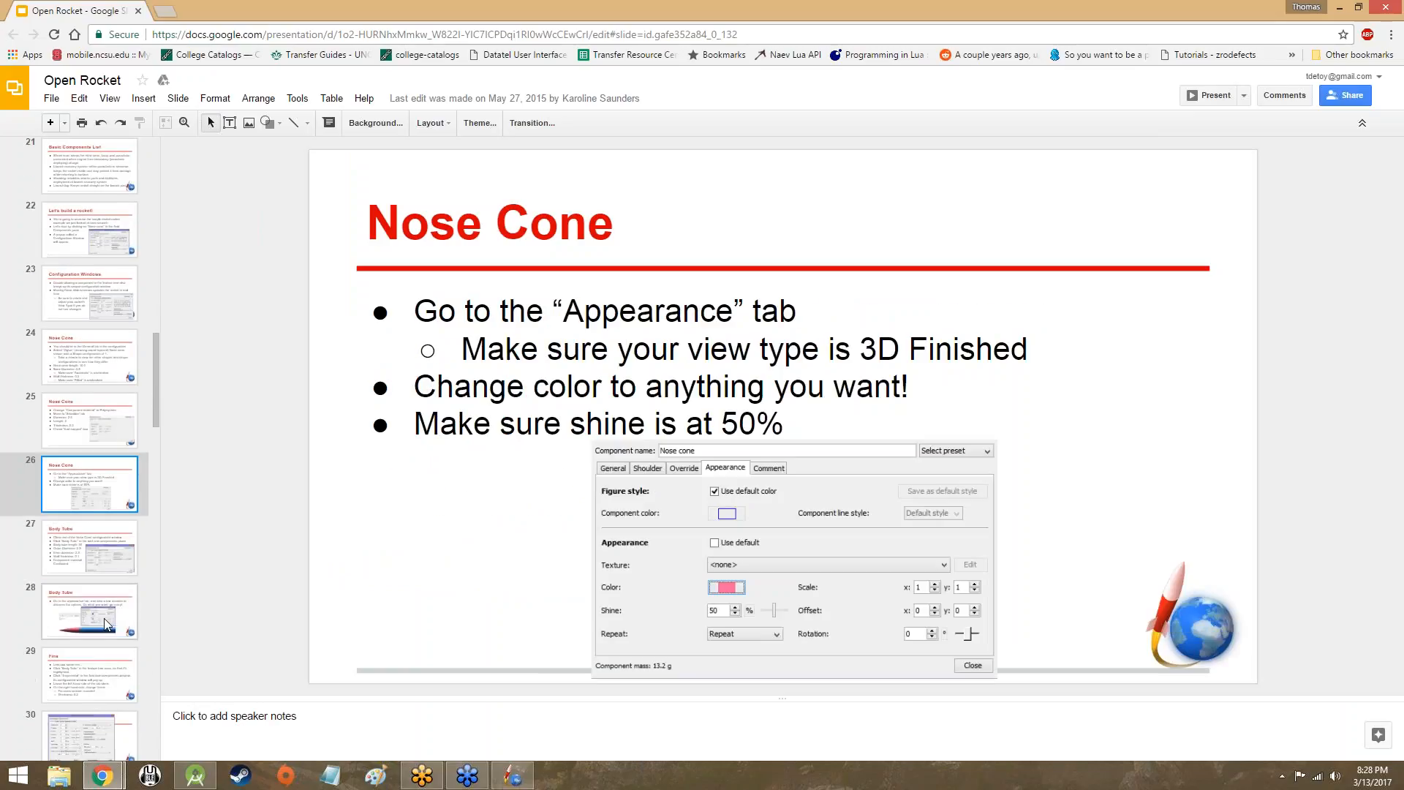
click(106, 551)
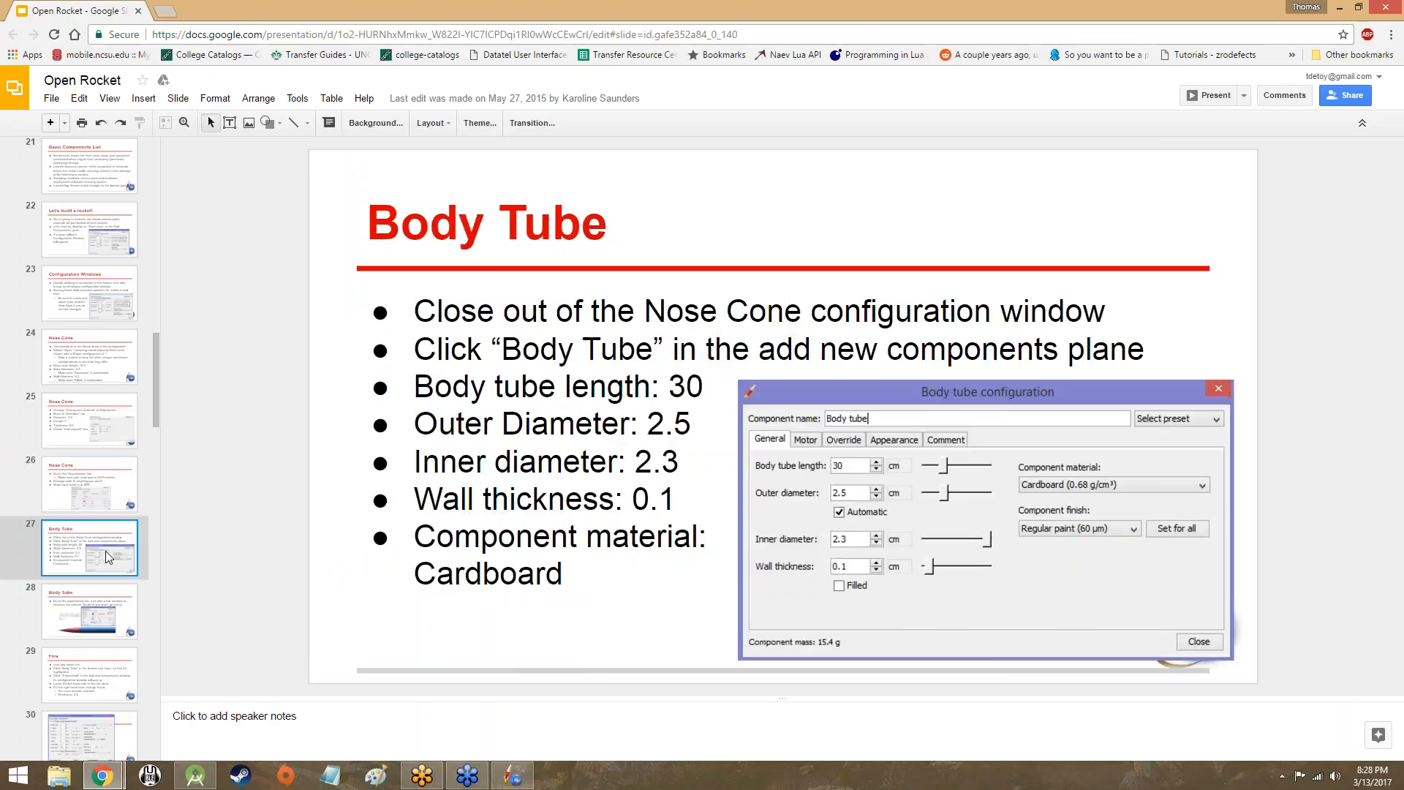
key(Up)
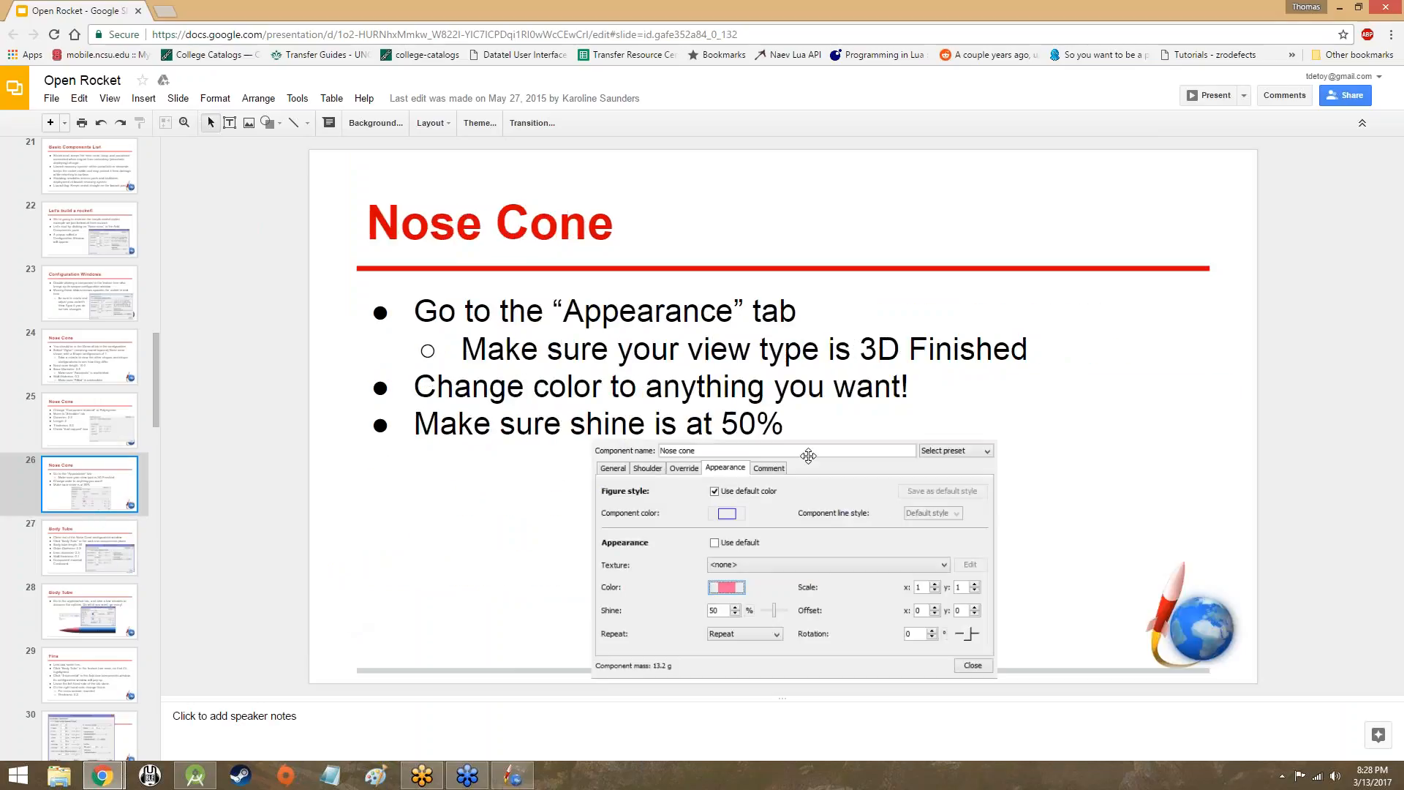
click(107, 565)
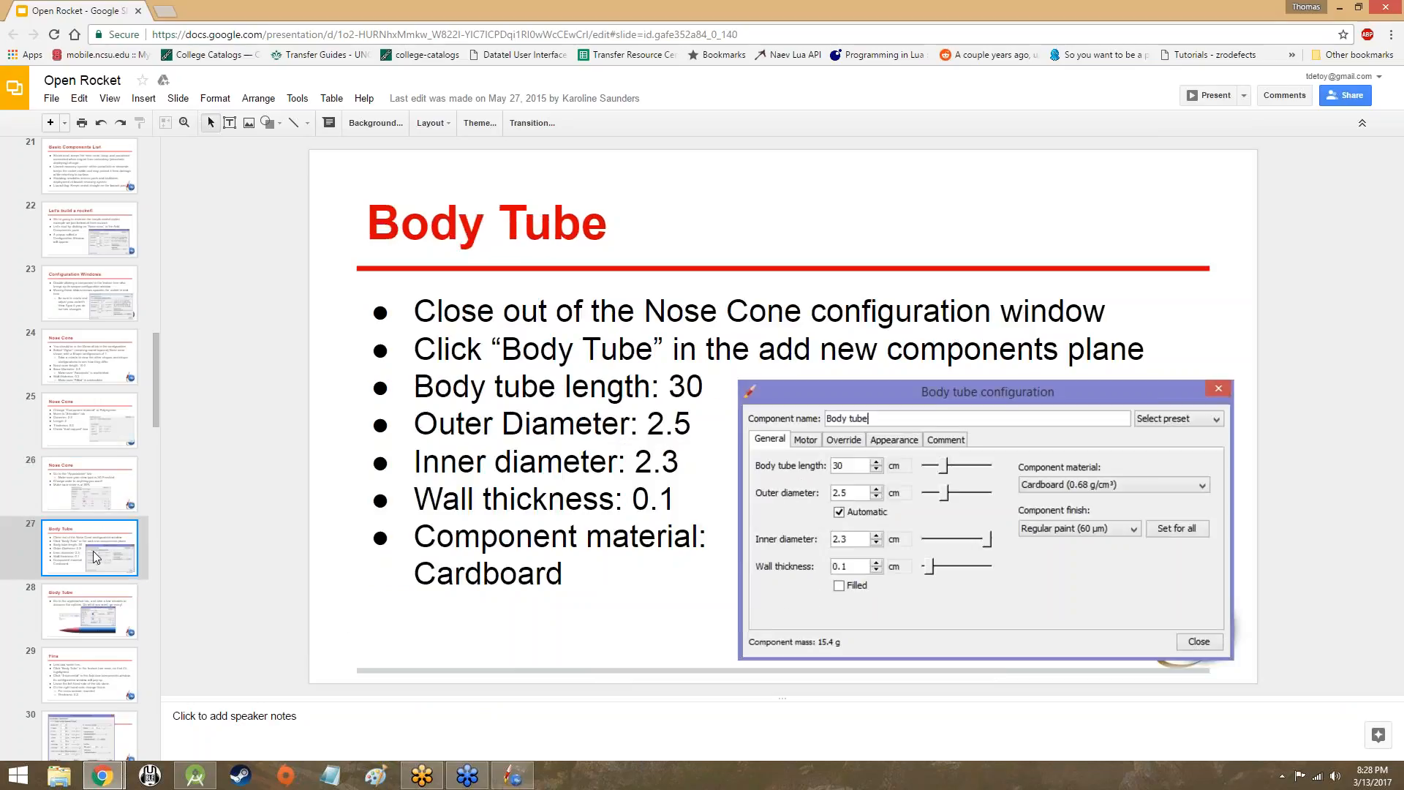
Switch back to OpenRocket and set the body tube's length to 30 cm
key(alt+Tab)
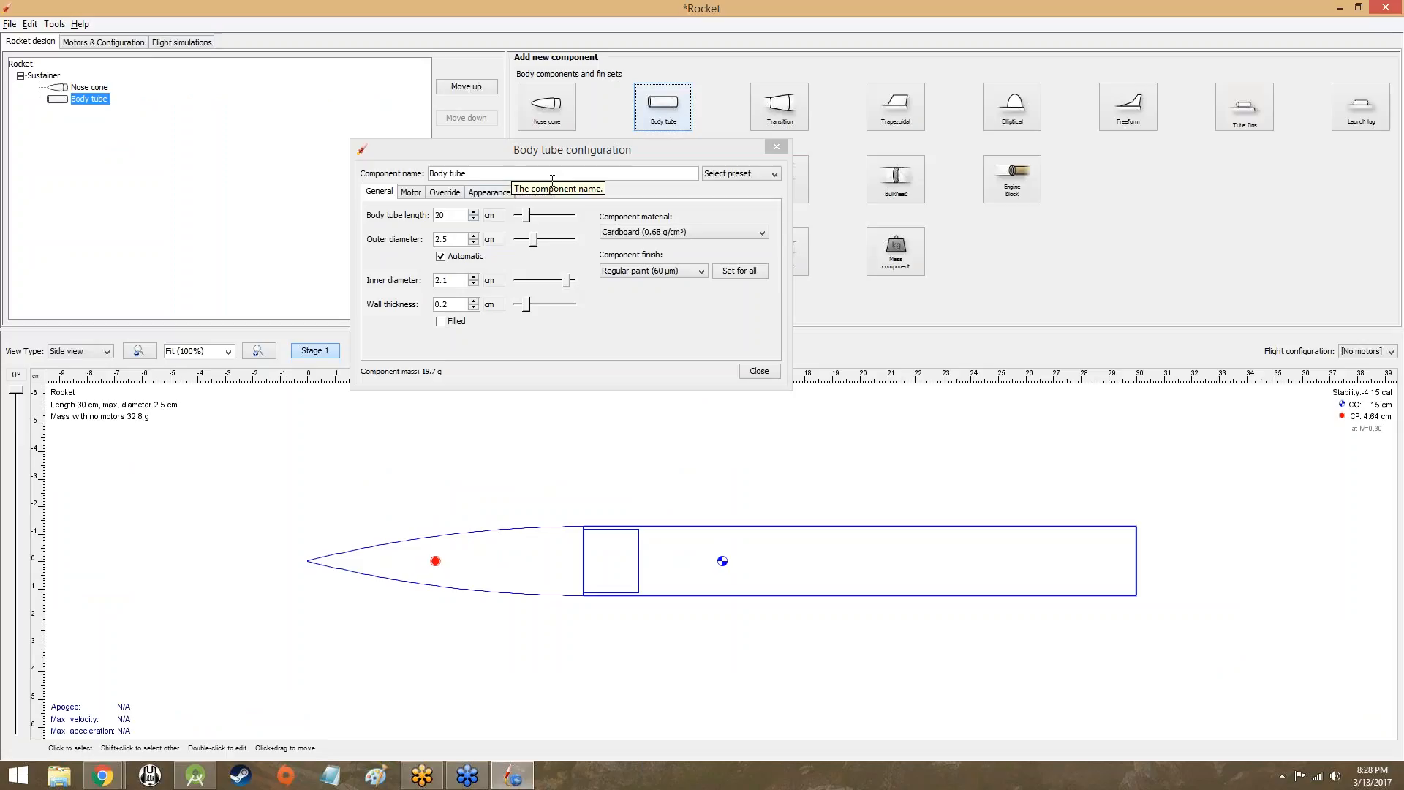
click(454, 212)
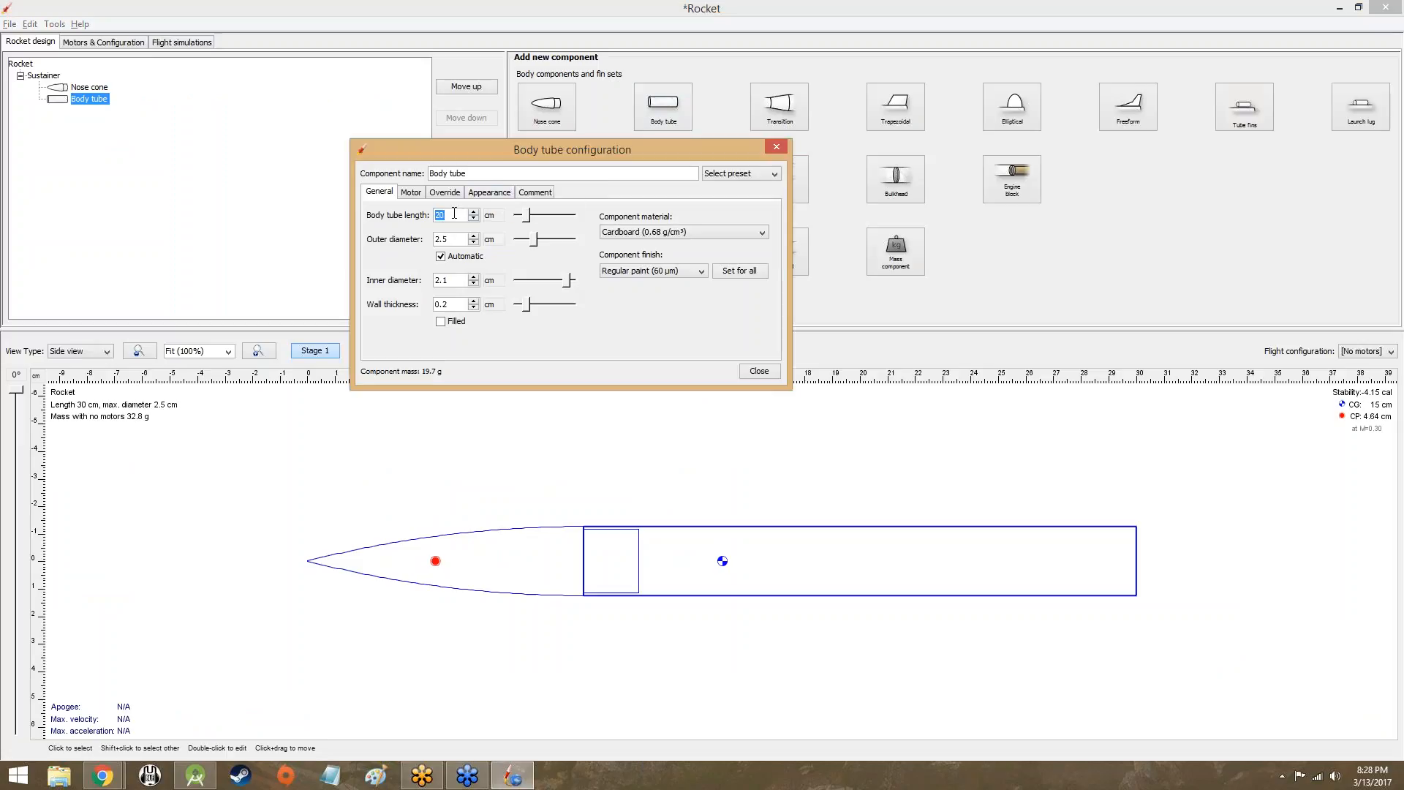
text(30)
key(Return)
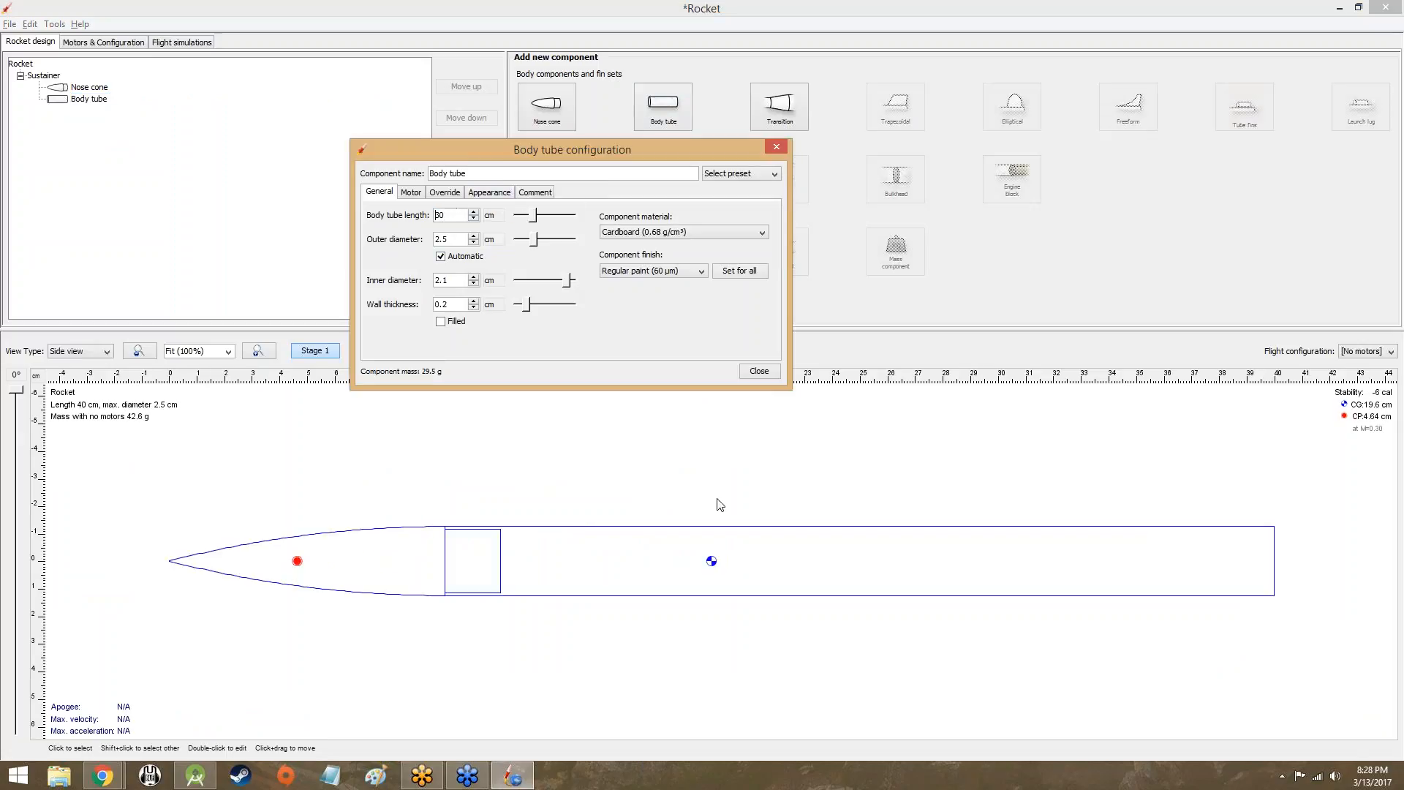
click(878, 457)
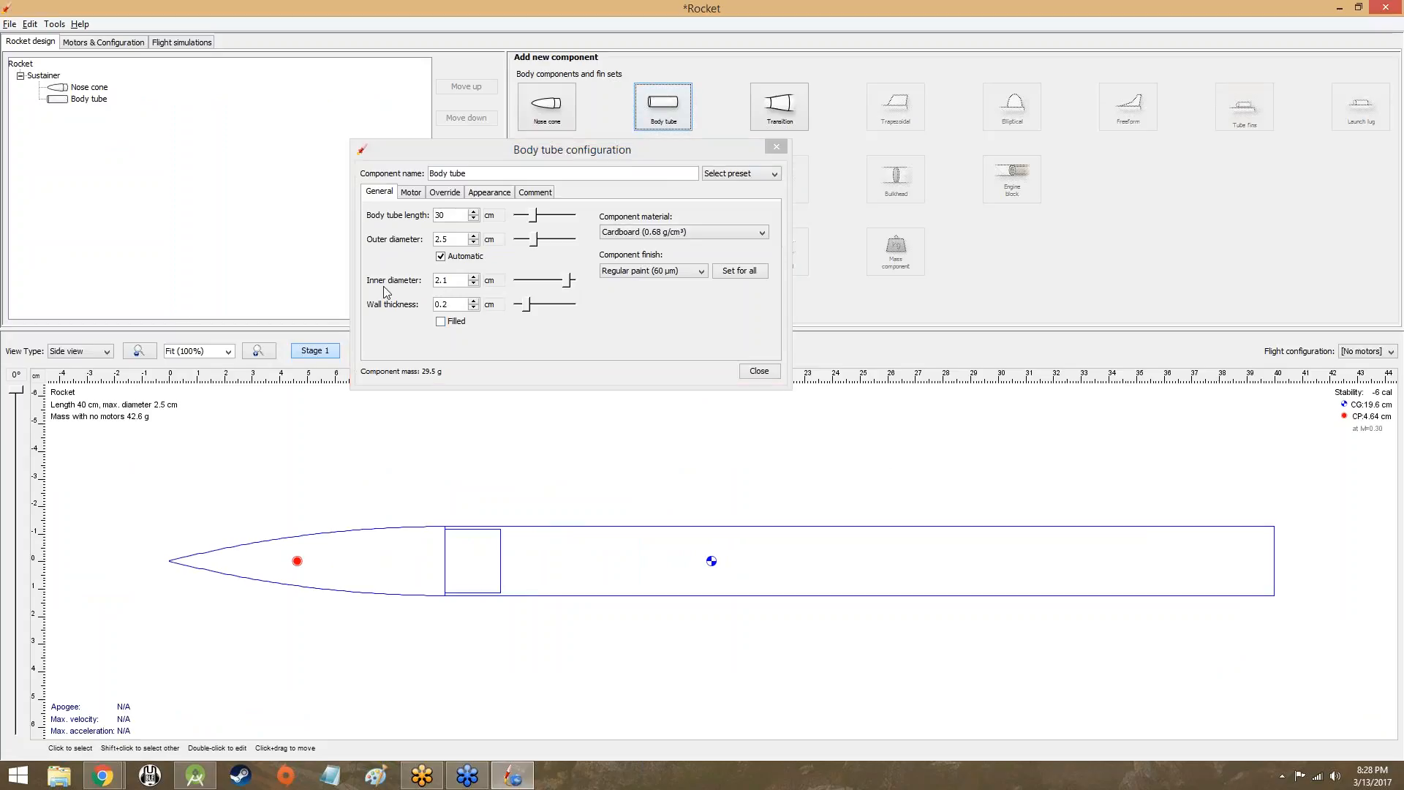
Switch to the back view and zoom in to 2200% on the upper edge of the body tube's outline
click(80, 351)
click(73, 376)
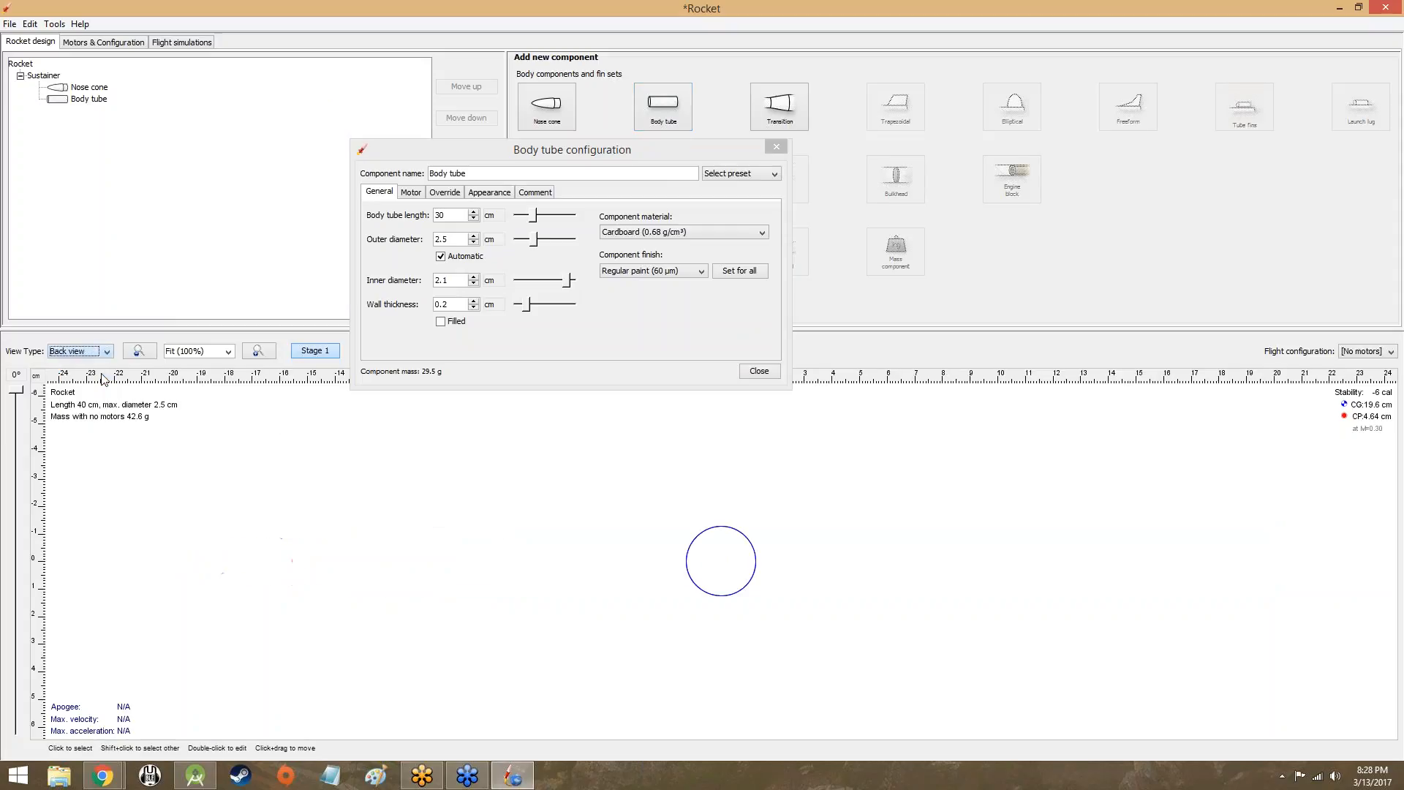
click(1186, 207)
click(1200, 232)
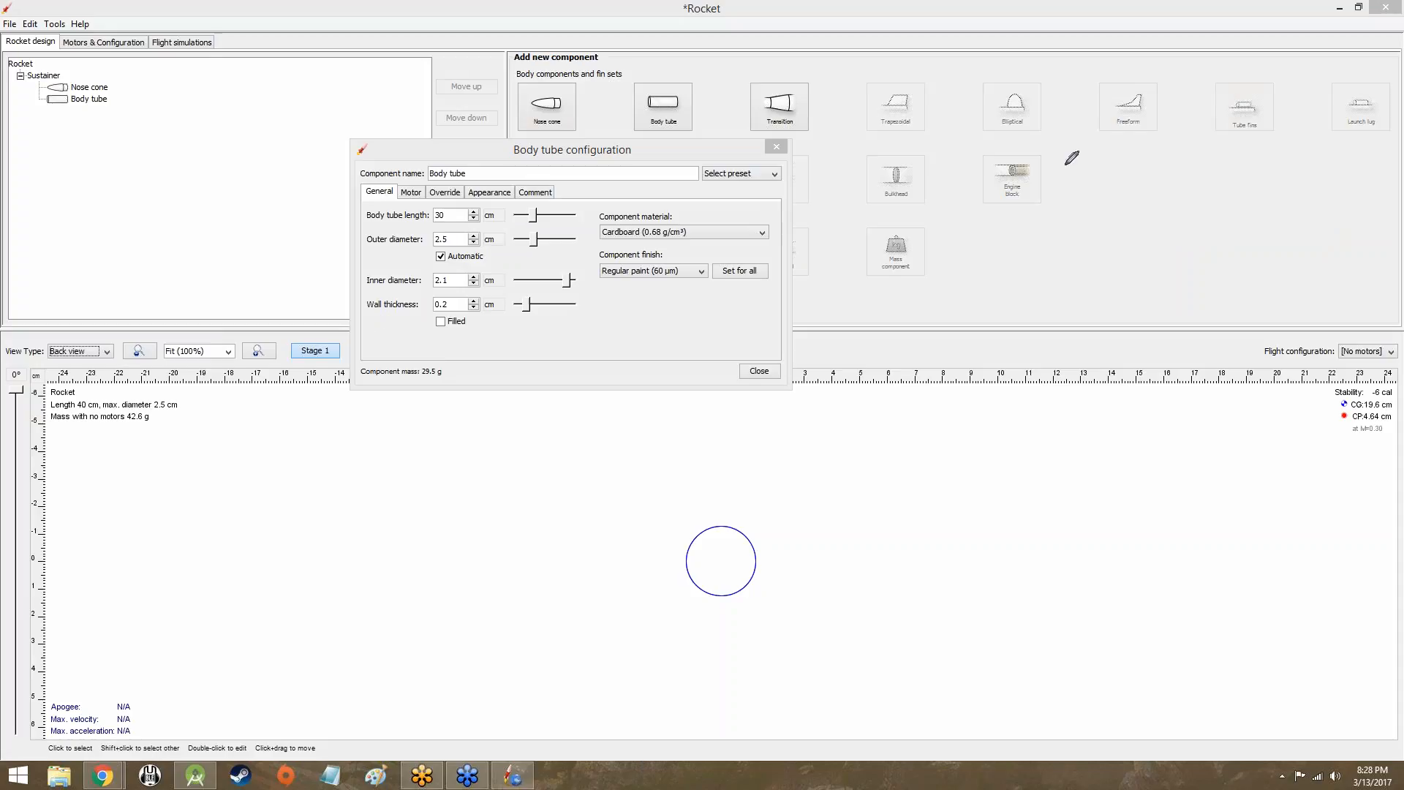
click(257, 351)
click(258, 351)
click(258, 351)
click(258, 351)
click(257, 351)
click(250, 356)
click(250, 355)
click(250, 355)
click(250, 356)
click(250, 355)
click(250, 356)
click(250, 355)
drag(929, 582, 535, 321)
Annotate the tube's outline with red pen strokes marking the outer and inner walls, the diameters, and the thickness between them
click(1190, 227)
click(1200, 234)
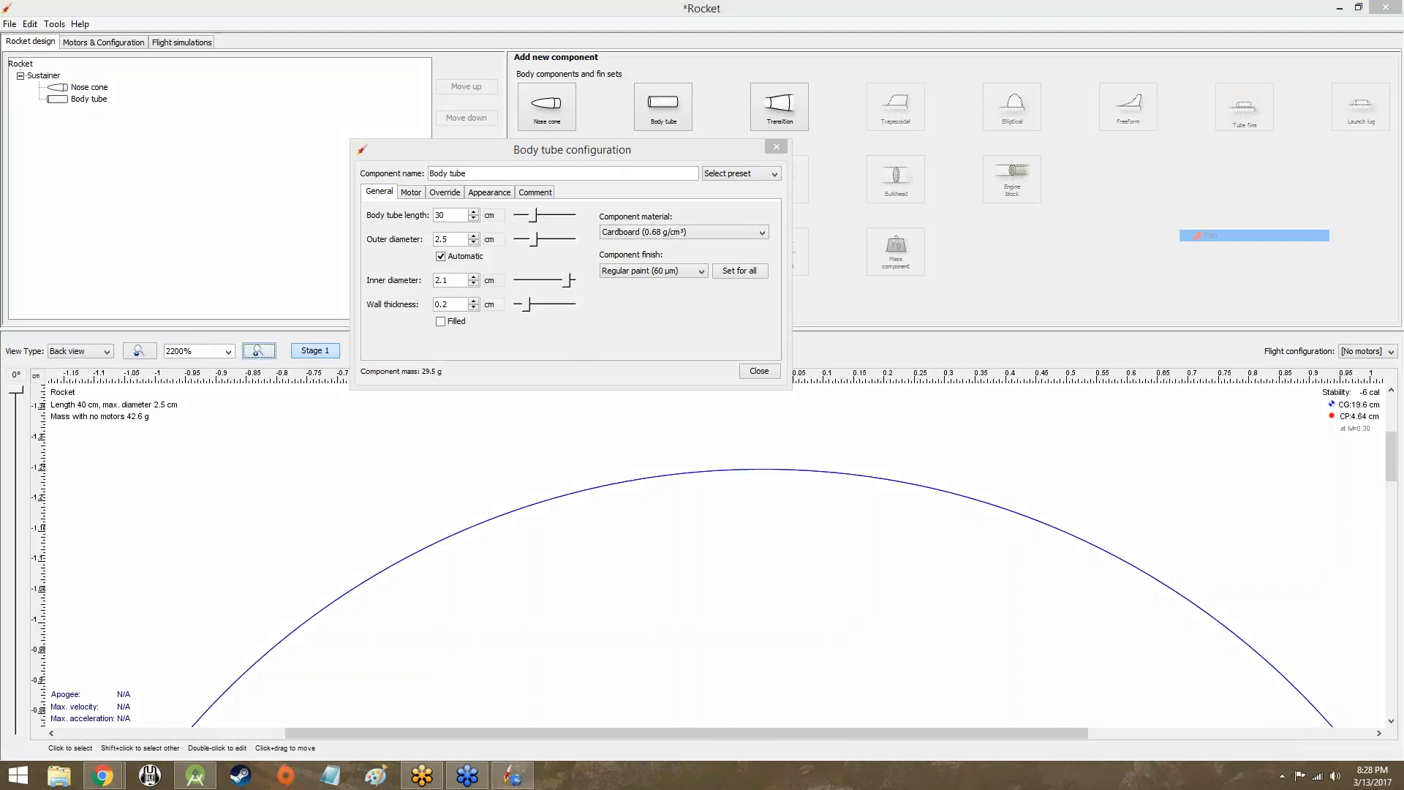
mouse_move(497, 503)
mouse_down()
mouse_move(662, 452)
mouse_move(791, 444)
mouse_move(962, 466)
mouse_up()
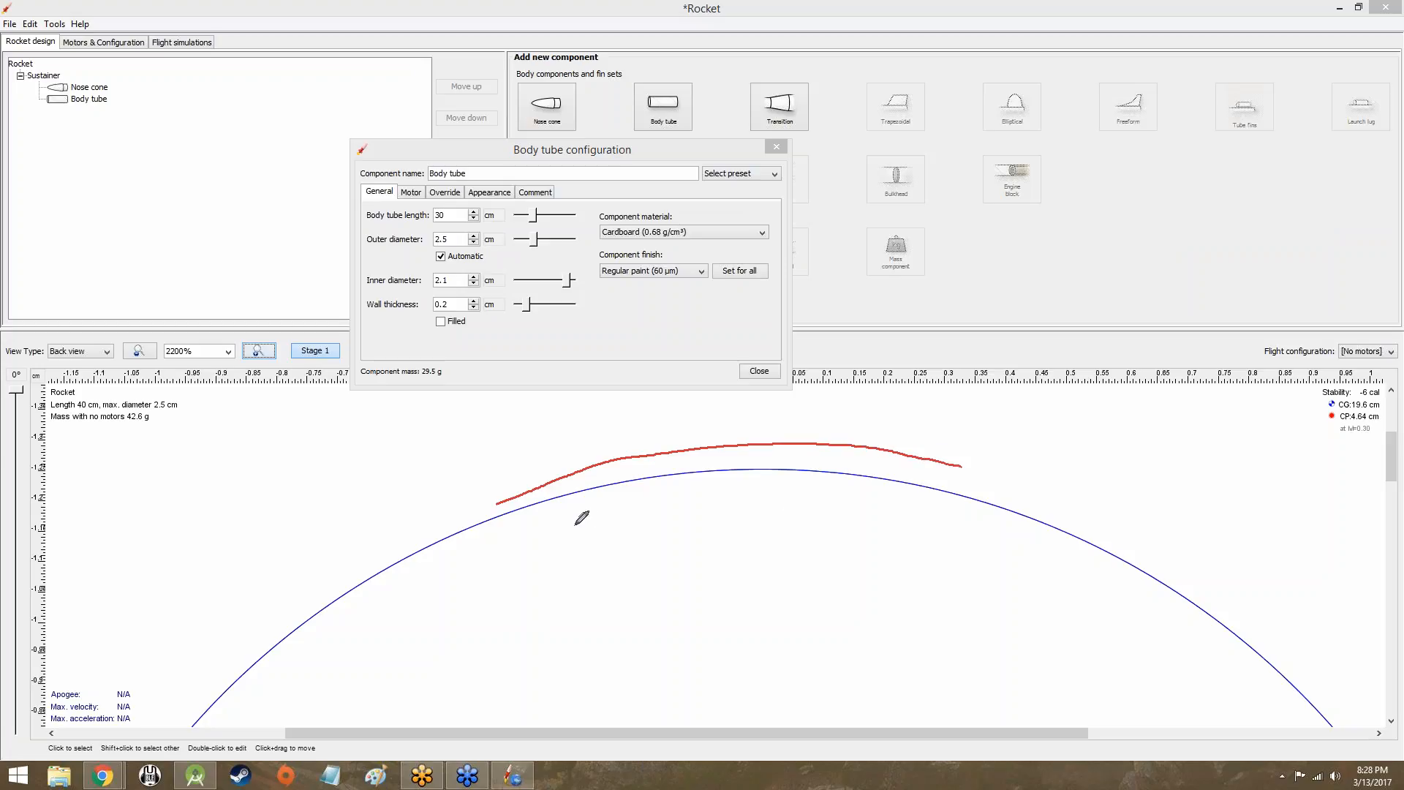
mouse_move(512, 539)
mouse_down()
mouse_move(643, 510)
mouse_move(923, 527)
mouse_up()
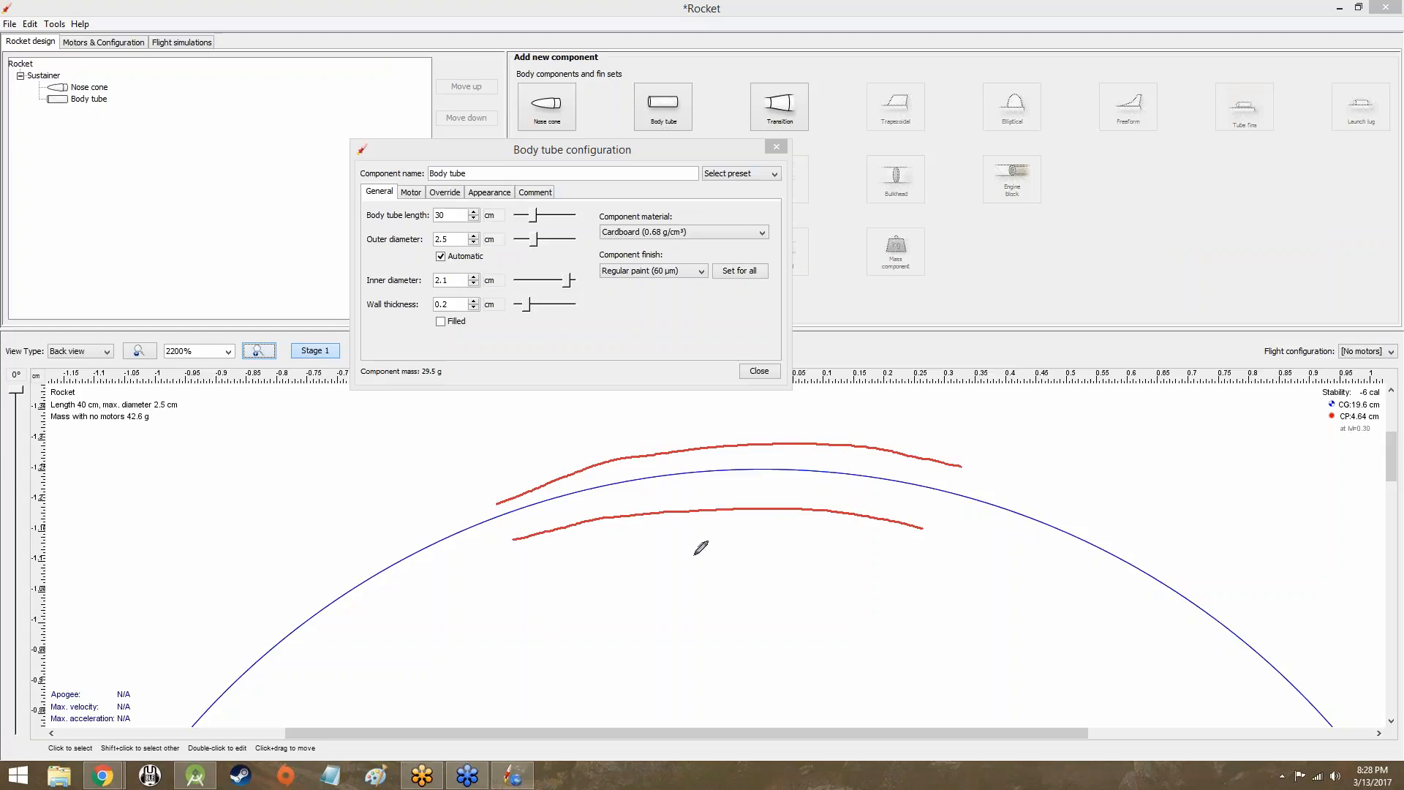
mouse_move(712, 509)
mouse_down()
mouse_move(712, 642)
mouse_move(747, 523)
mouse_up()
mouse_move(696, 444)
mouse_down()
mouse_move(738, 445)
mouse_move(709, 464)
mouse_move(721, 647)
mouse_up()
mouse_move(810, 451)
mouse_down()
mouse_move(830, 453)
mouse_move(827, 506)
mouse_move(847, 506)
mouse_up()
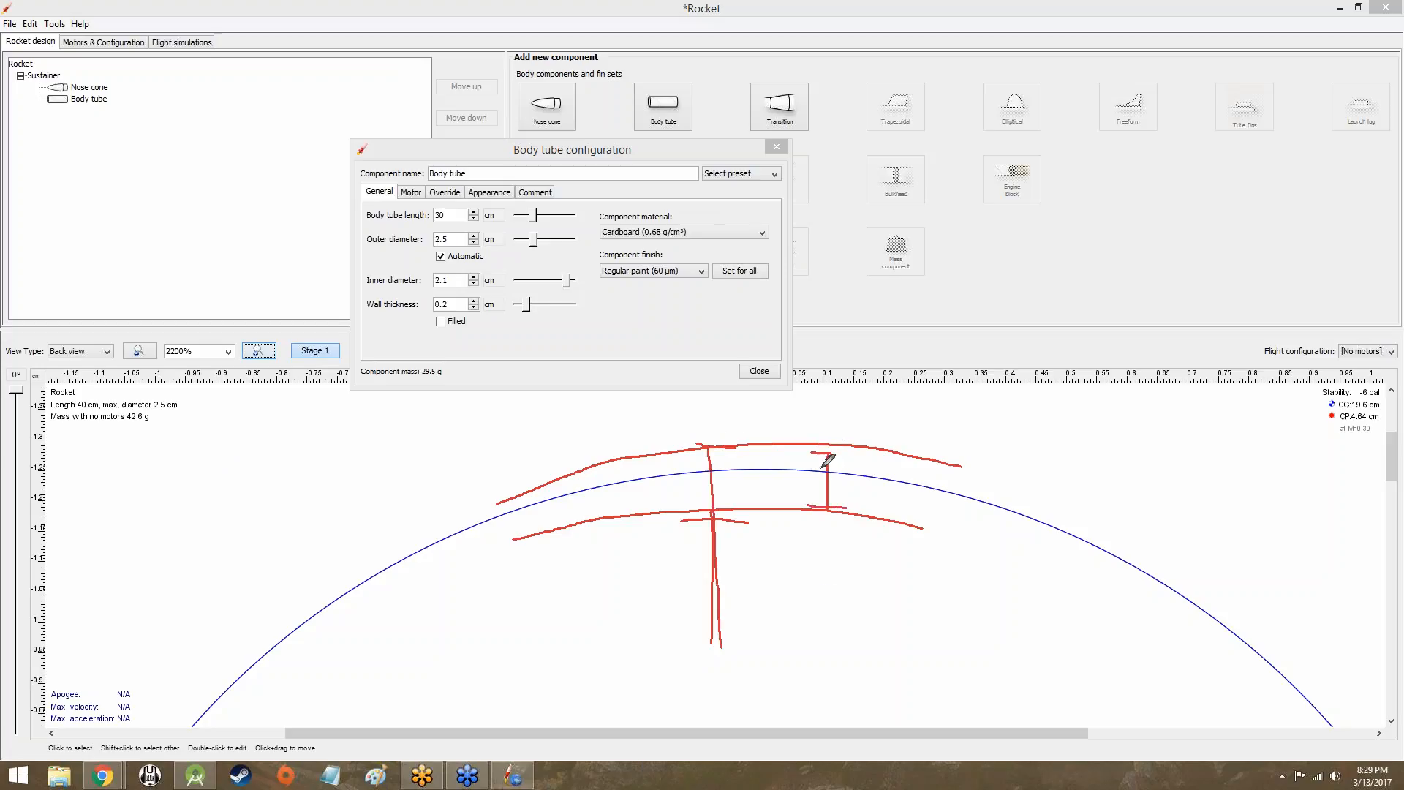
drag(820, 454, 852, 459)
Circle the diameter and wall thickness labels, sketch a ring-shaped cross-section with its dimensions marked, and clear all the annotations
mouse_move(425, 228)
mouse_down()
mouse_move(349, 266)
mouse_move(376, 306)
mouse_move(424, 287)
mouse_move(432, 219)
mouse_up()
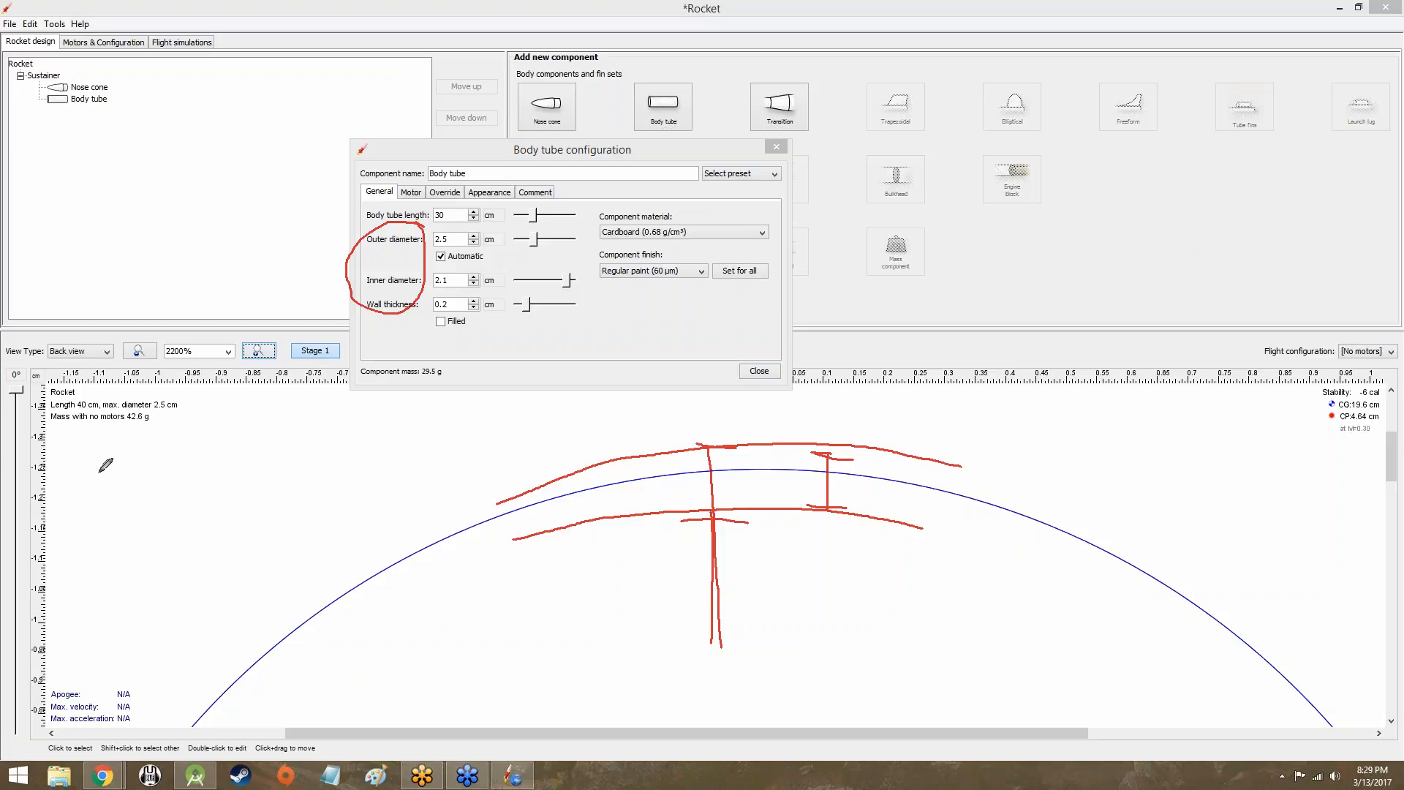
mouse_move(83, 470)
mouse_down()
mouse_move(54, 543)
mouse_move(126, 625)
mouse_move(214, 631)
mouse_move(278, 561)
mouse_move(220, 460)
mouse_move(94, 449)
mouse_move(69, 506)
mouse_move(66, 577)
mouse_move(121, 613)
mouse_move(209, 605)
mouse_move(226, 477)
mouse_move(123, 463)
mouse_move(84, 490)
mouse_up()
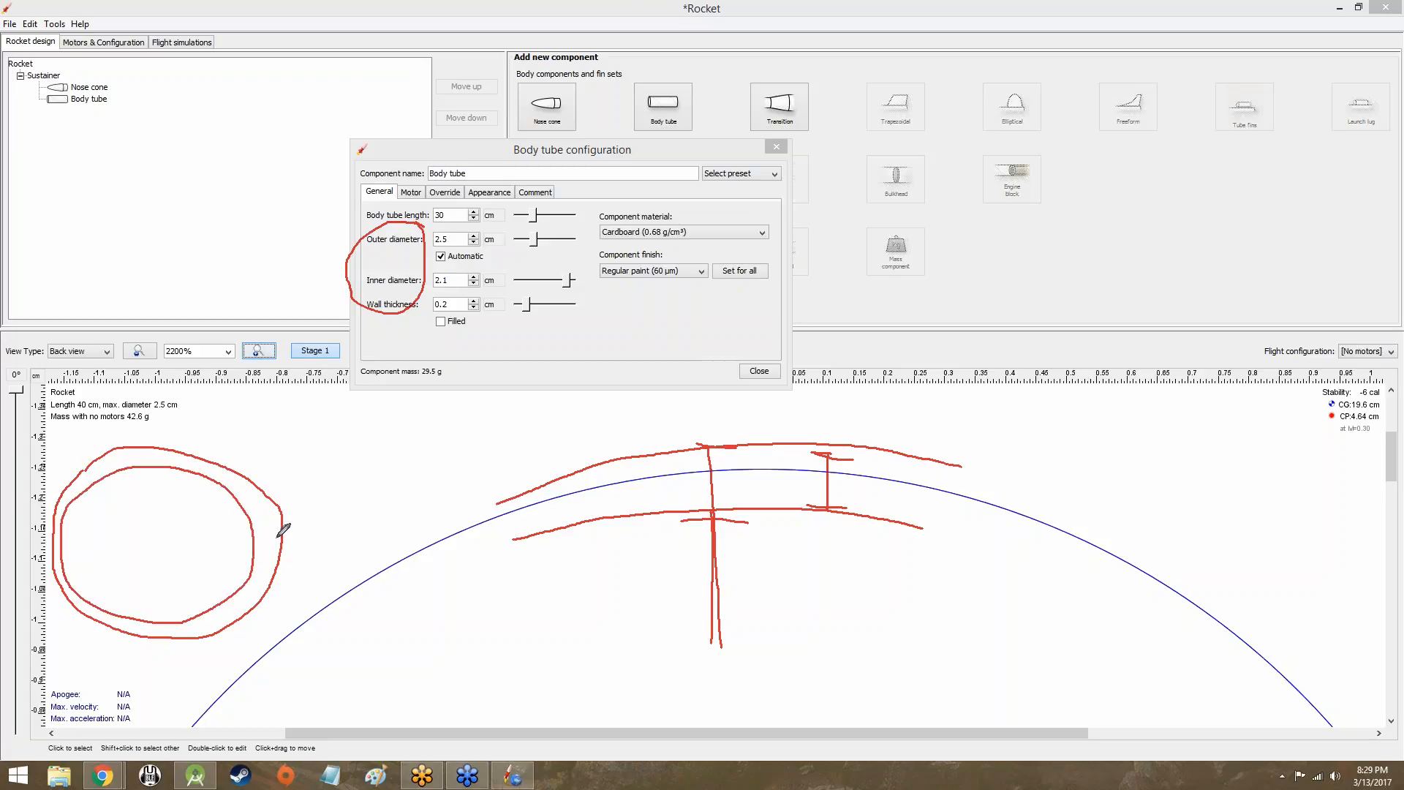
mouse_move(253, 538)
mouse_down()
mouse_move(281, 538)
mouse_move(276, 568)
mouse_up()
drag(277, 556, 53, 544)
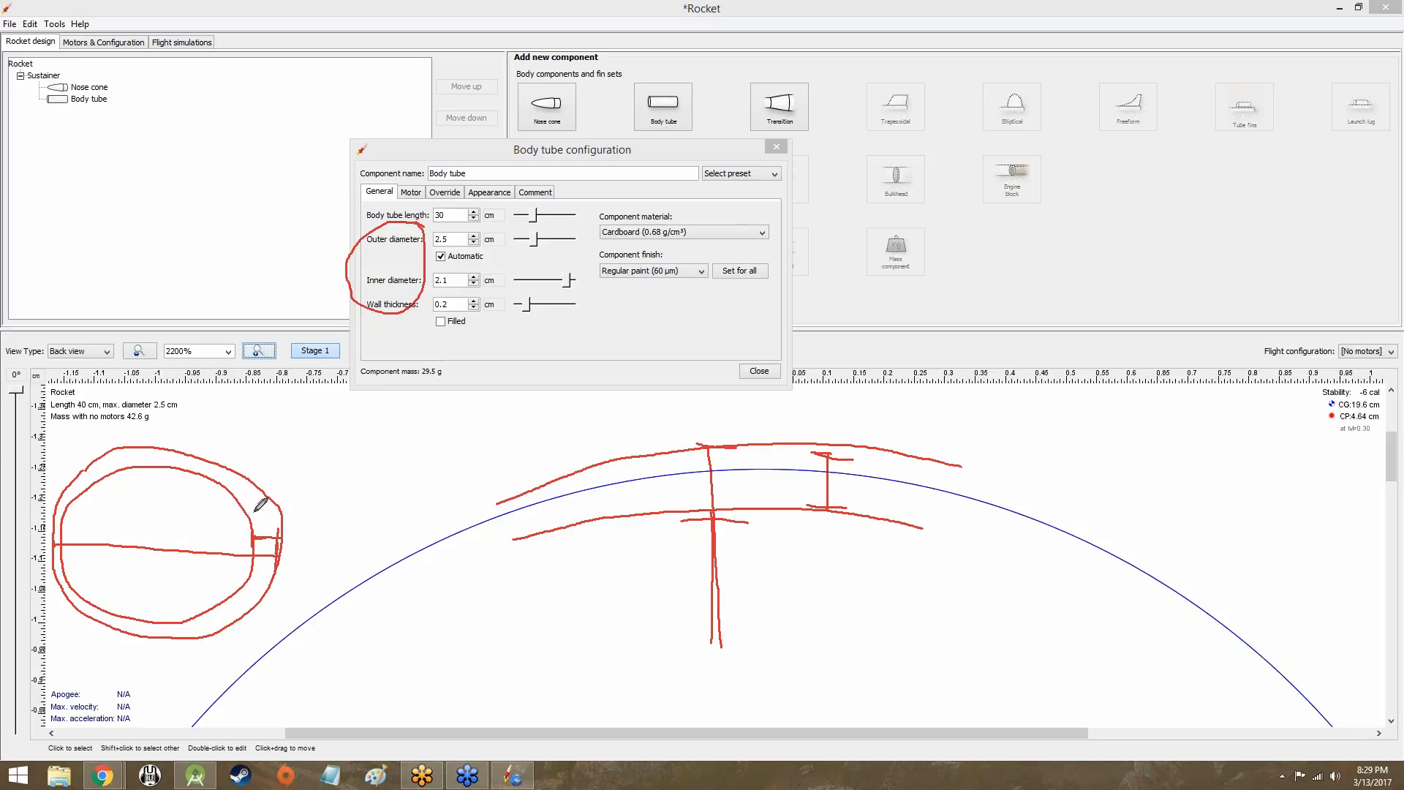
drag(344, 451, 377, 556)
click(1188, 291)
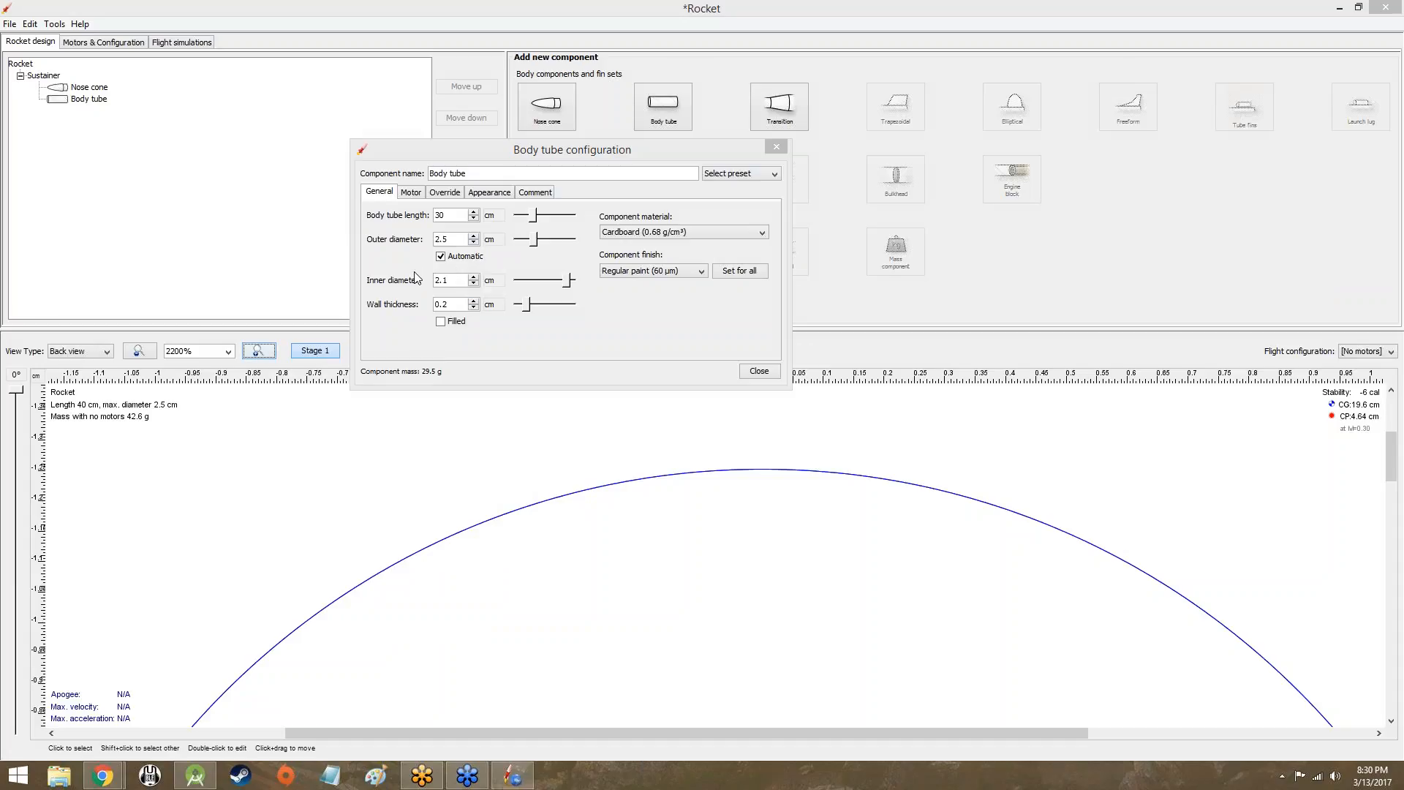
Set the body tube's wall thickness to 0.1 cm and fit the whole rocket in the side view
click(449, 306)
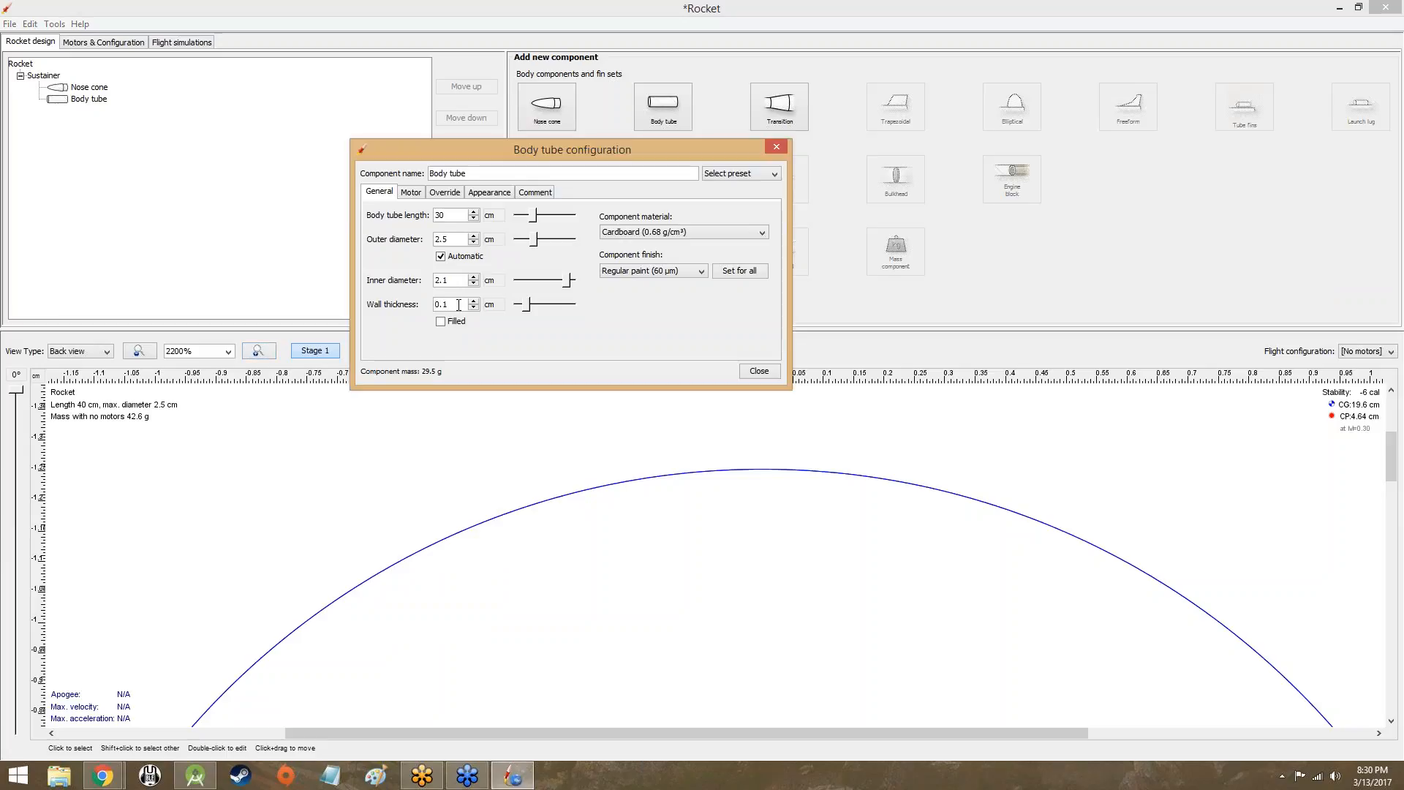
key(Return)
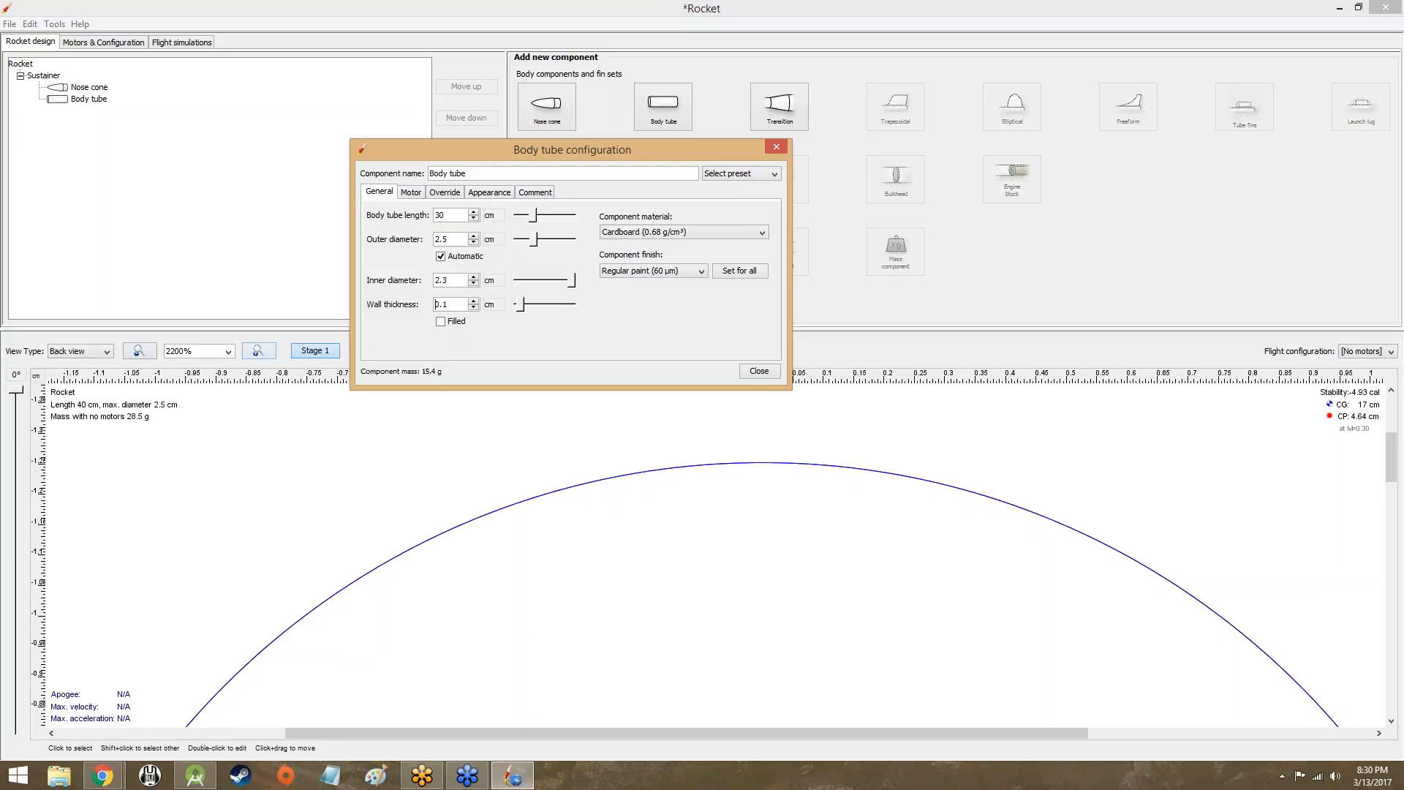
click(106, 351)
click(73, 364)
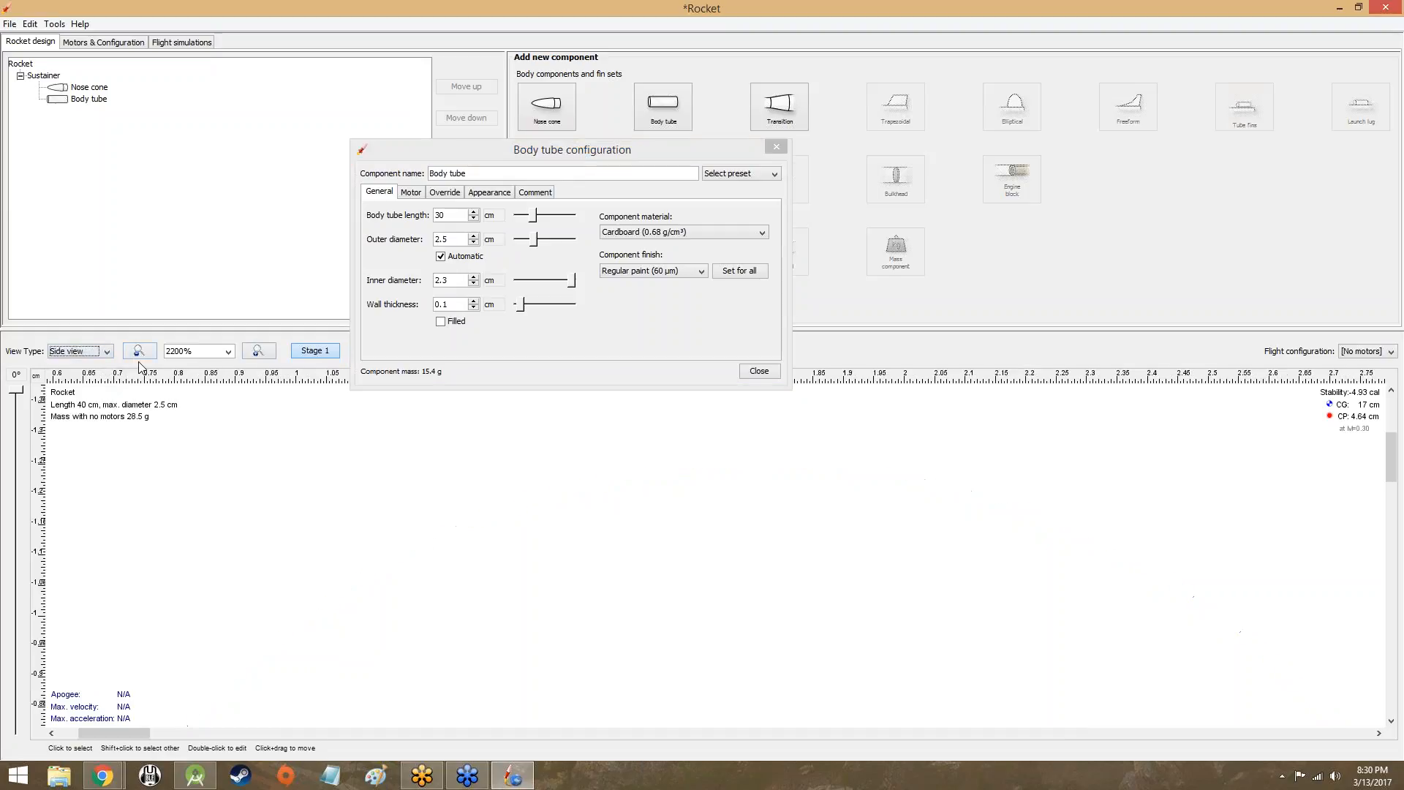
click(209, 351)
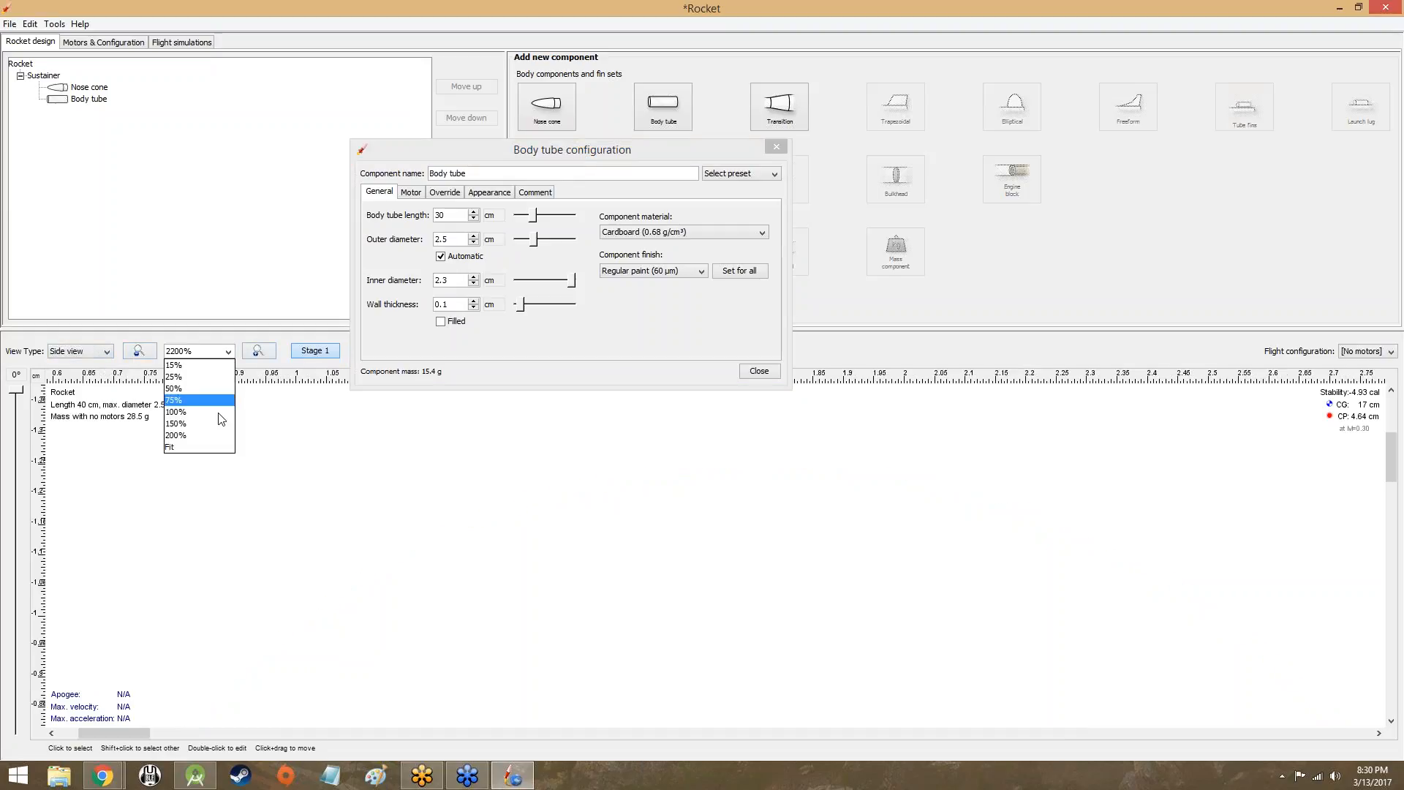
click(199, 447)
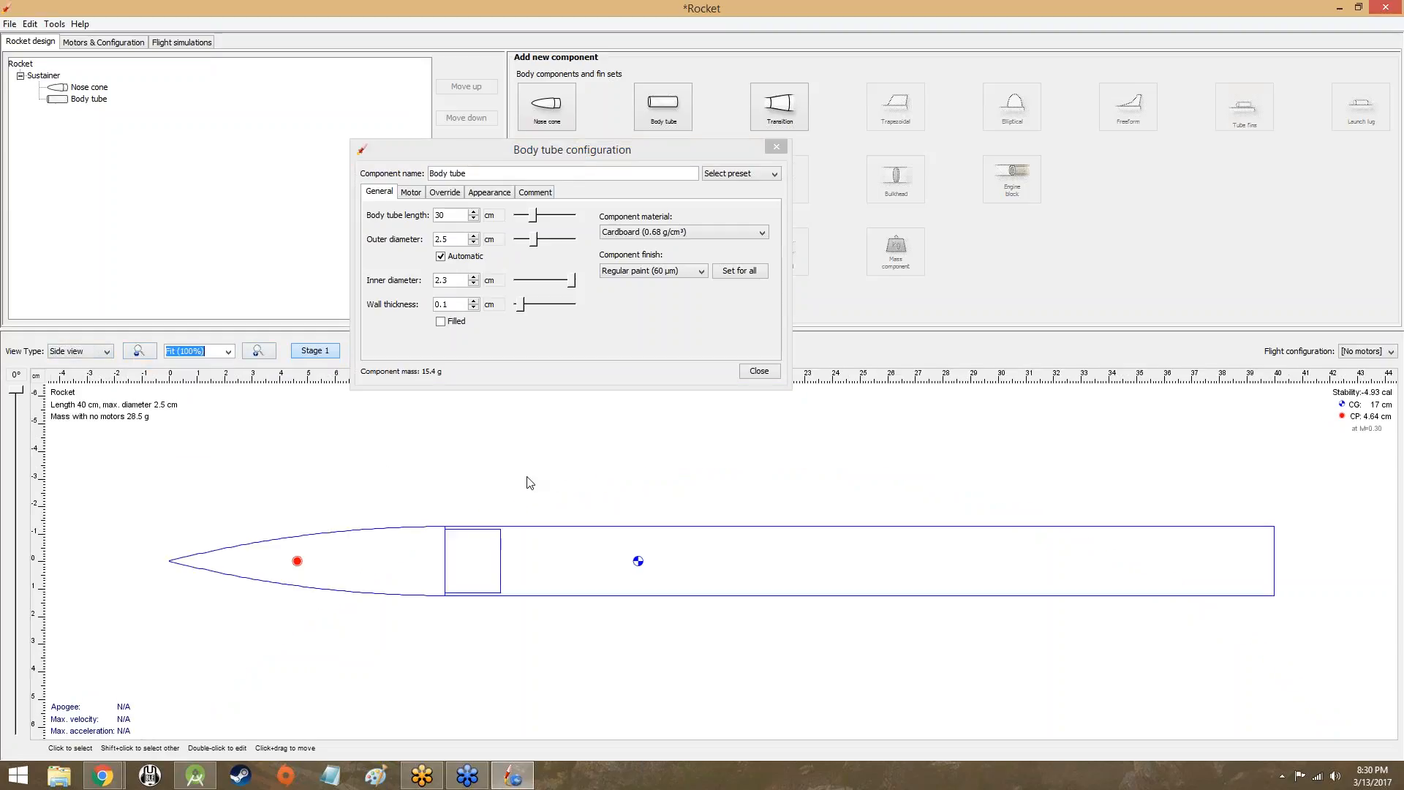
Review the body tube's motor mount and override settings, briefly toggling the center of gravity override, and return to the general dimensions
click(479, 196)
click(435, 193)
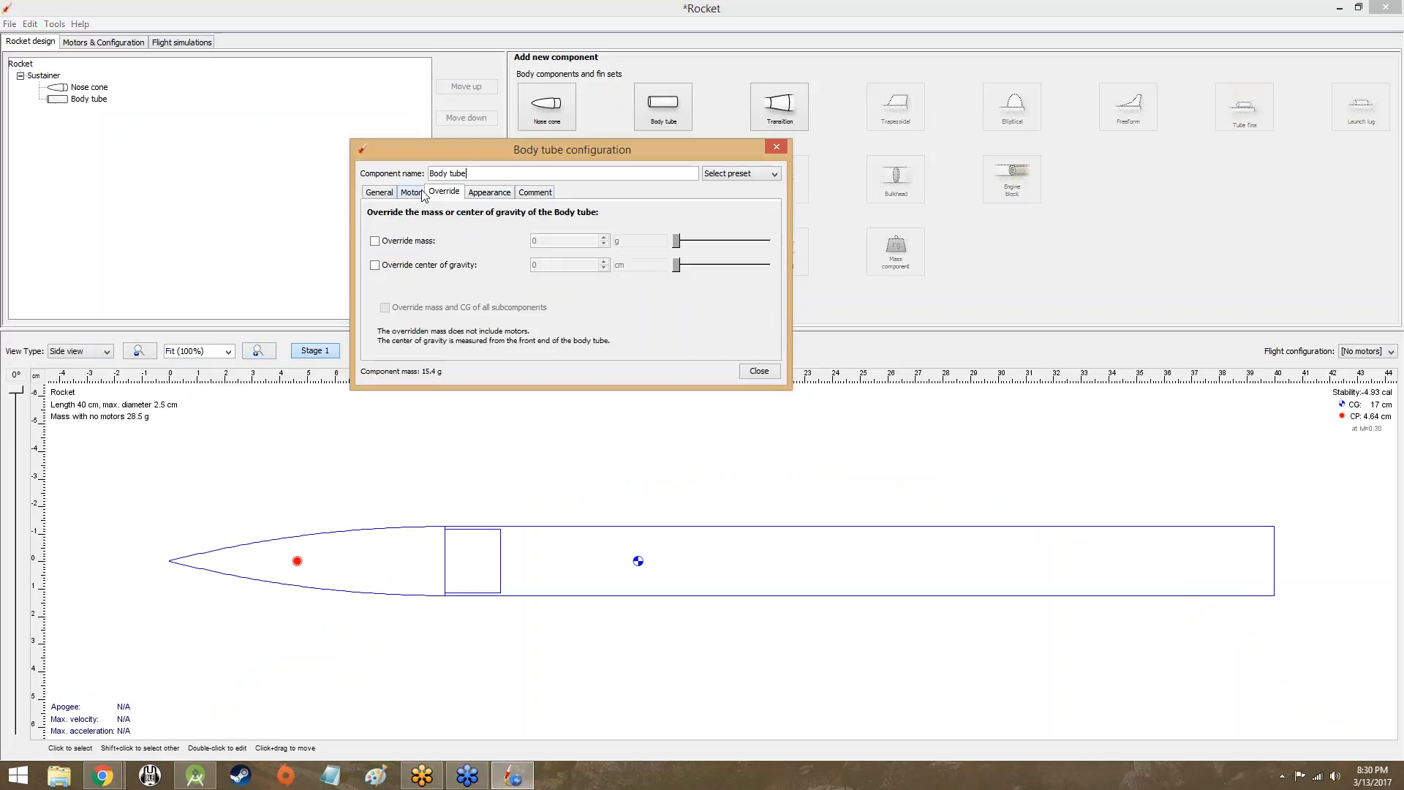
click(419, 193)
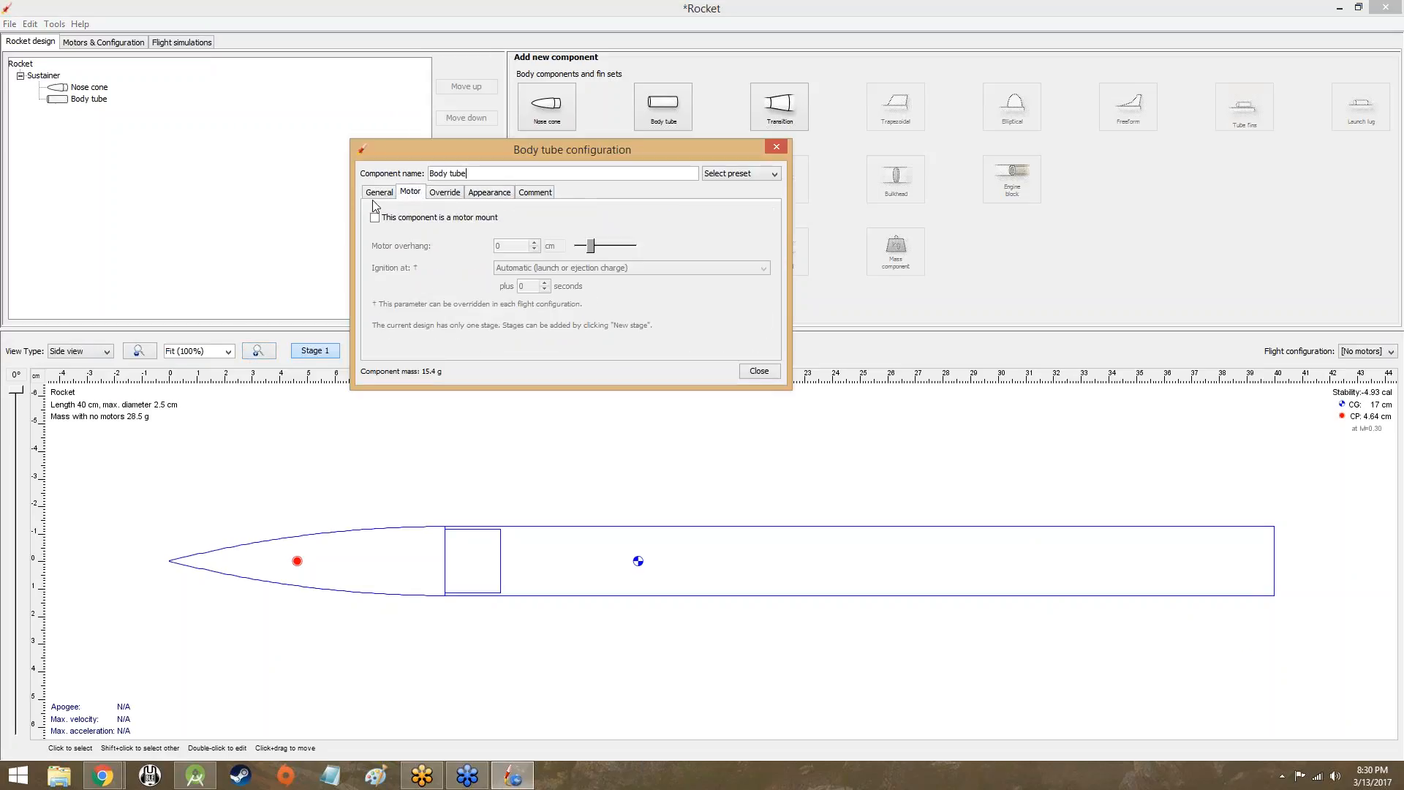
click(378, 193)
click(409, 193)
click(439, 194)
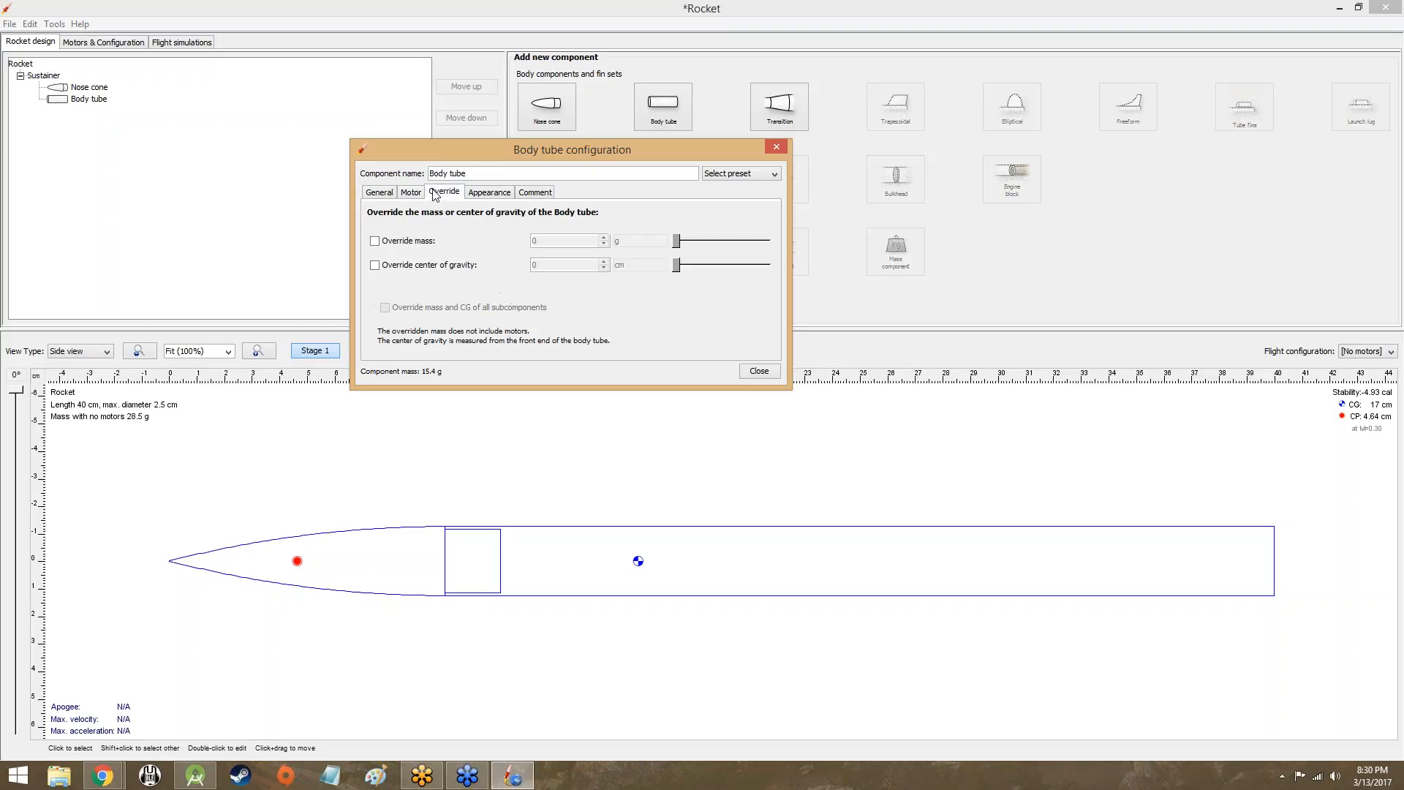
click(375, 264)
click(374, 265)
click(380, 192)
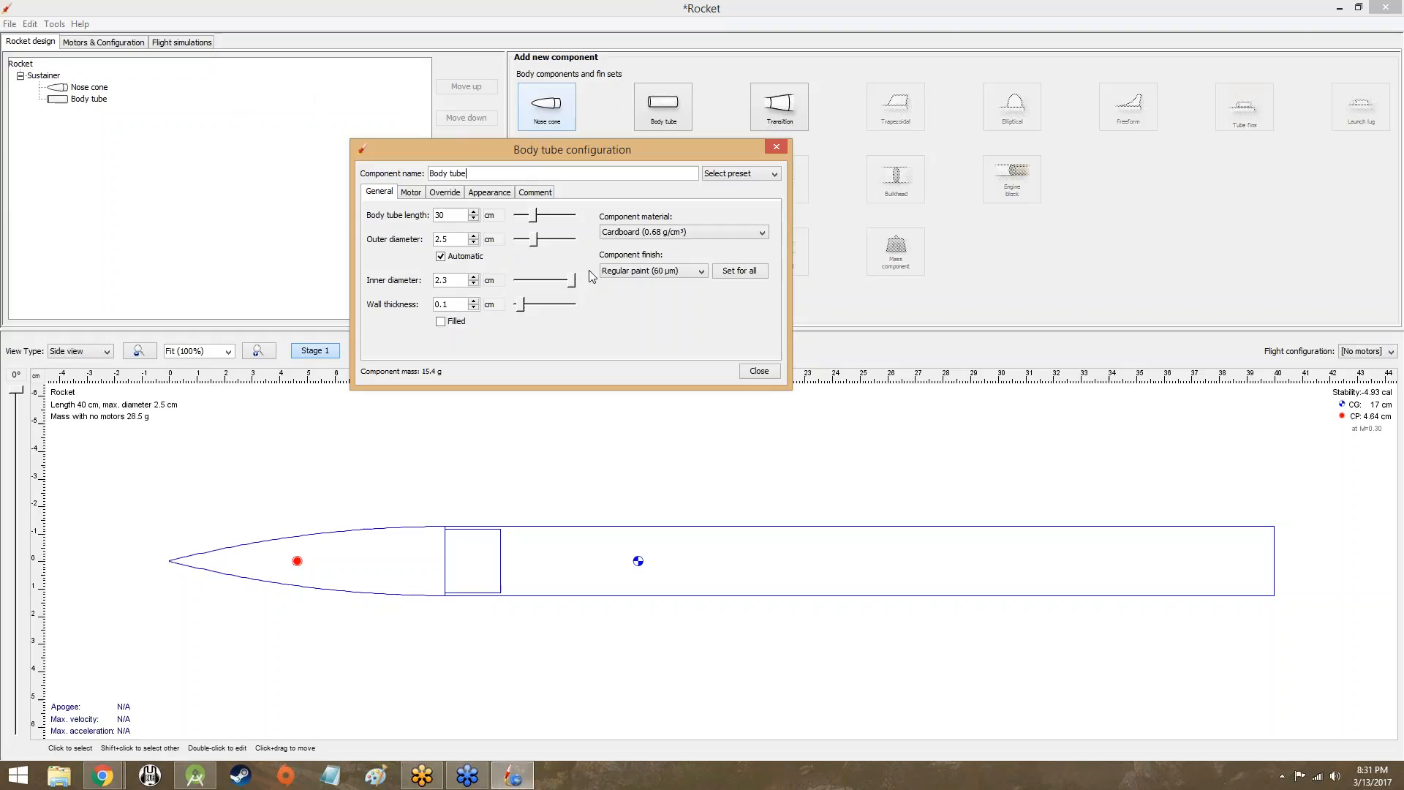
Check the body tube's material options, try the Rough (500 µm) finish, and restore Regular paint (60 µm)
click(606, 233)
click(606, 232)
click(616, 272)
click(618, 282)
click(620, 272)
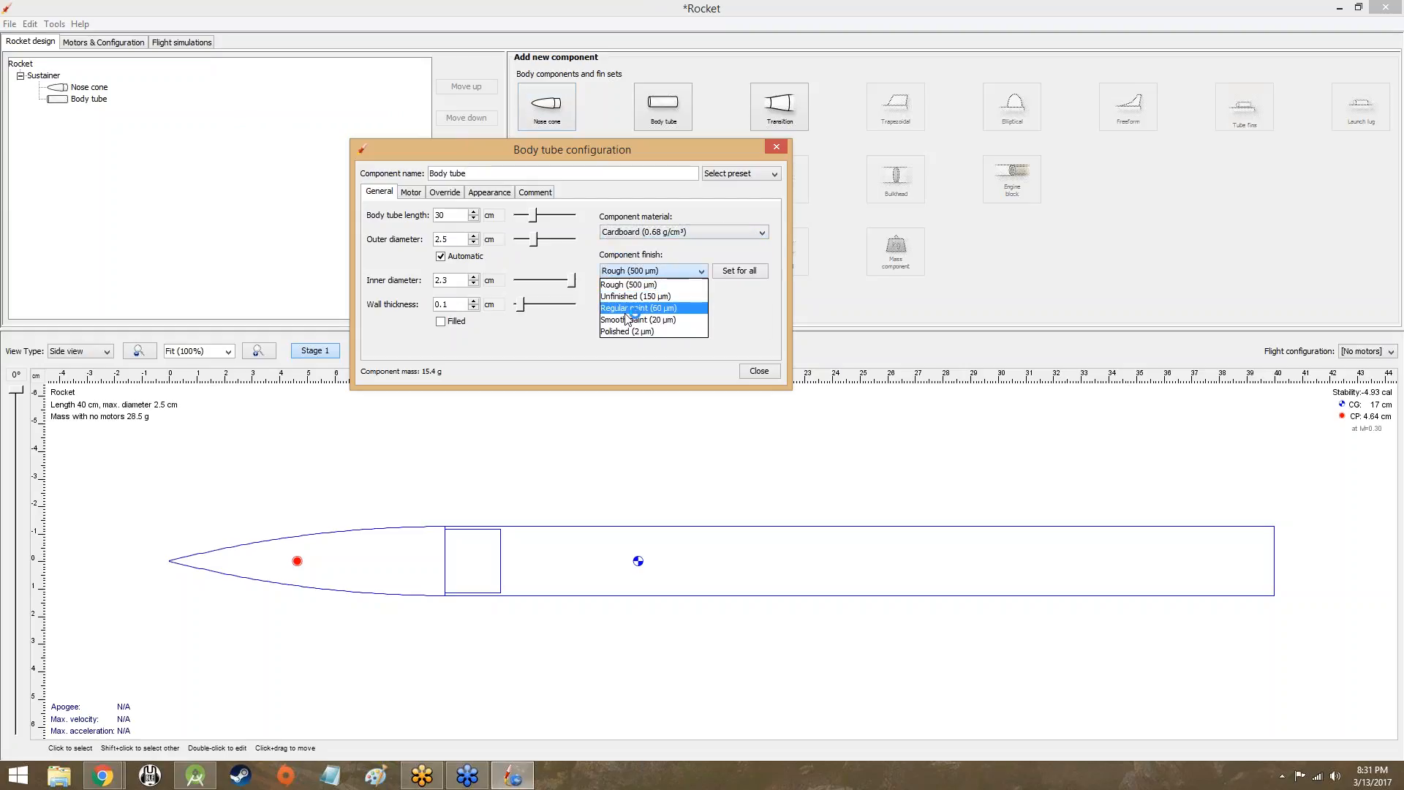
click(627, 308)
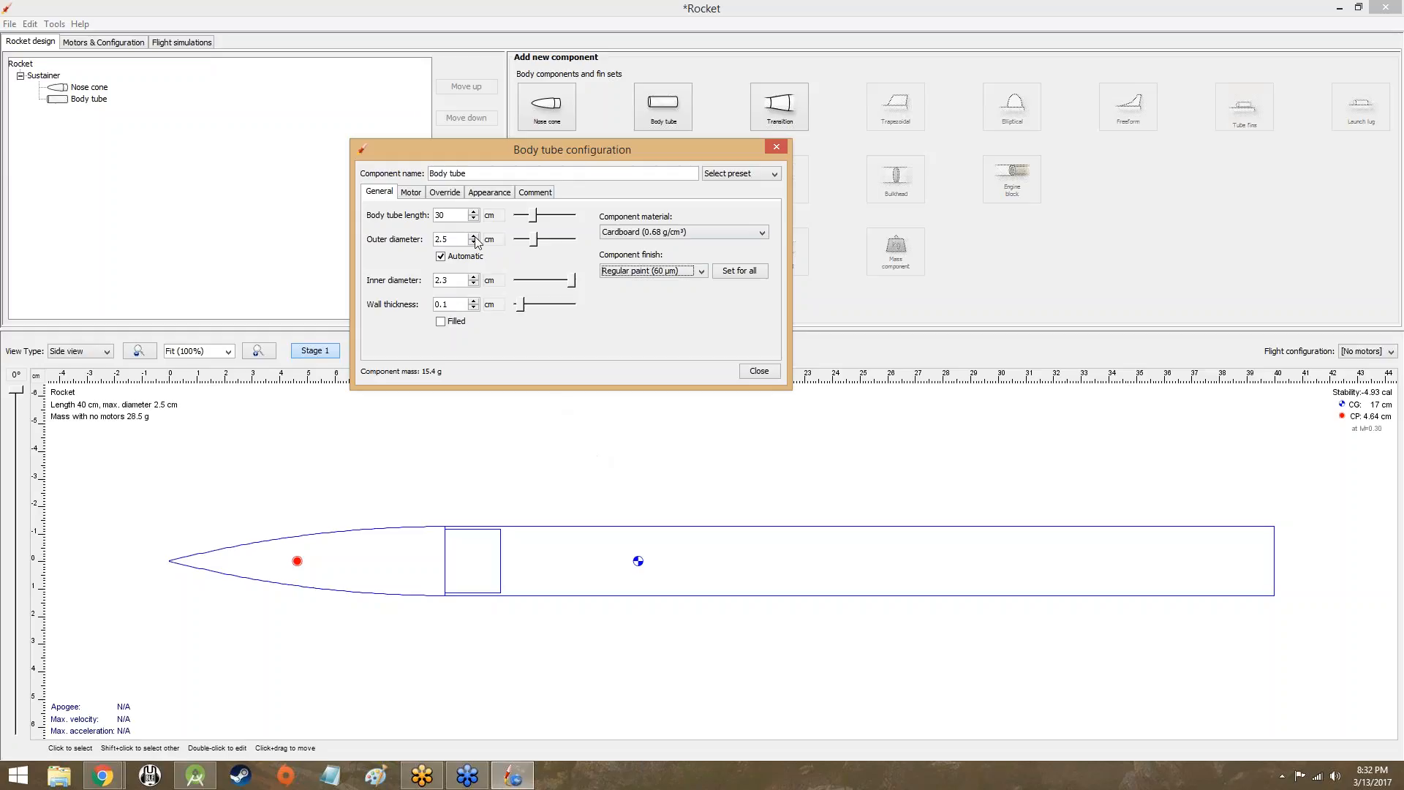
Try overriding the body tube's mass to 830 g and its center of gravity to 6.9 cm, and turn both overrides off
click(454, 193)
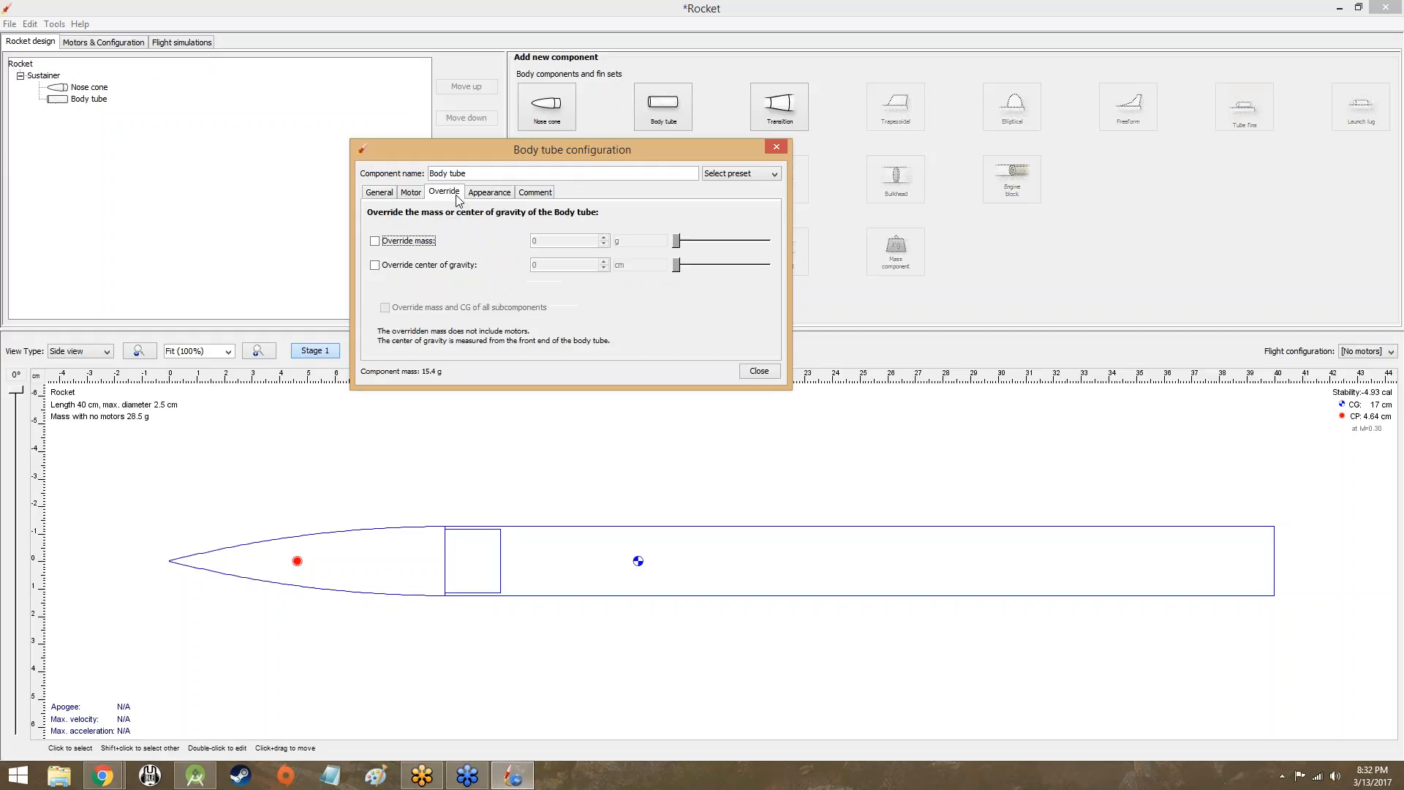
click(375, 242)
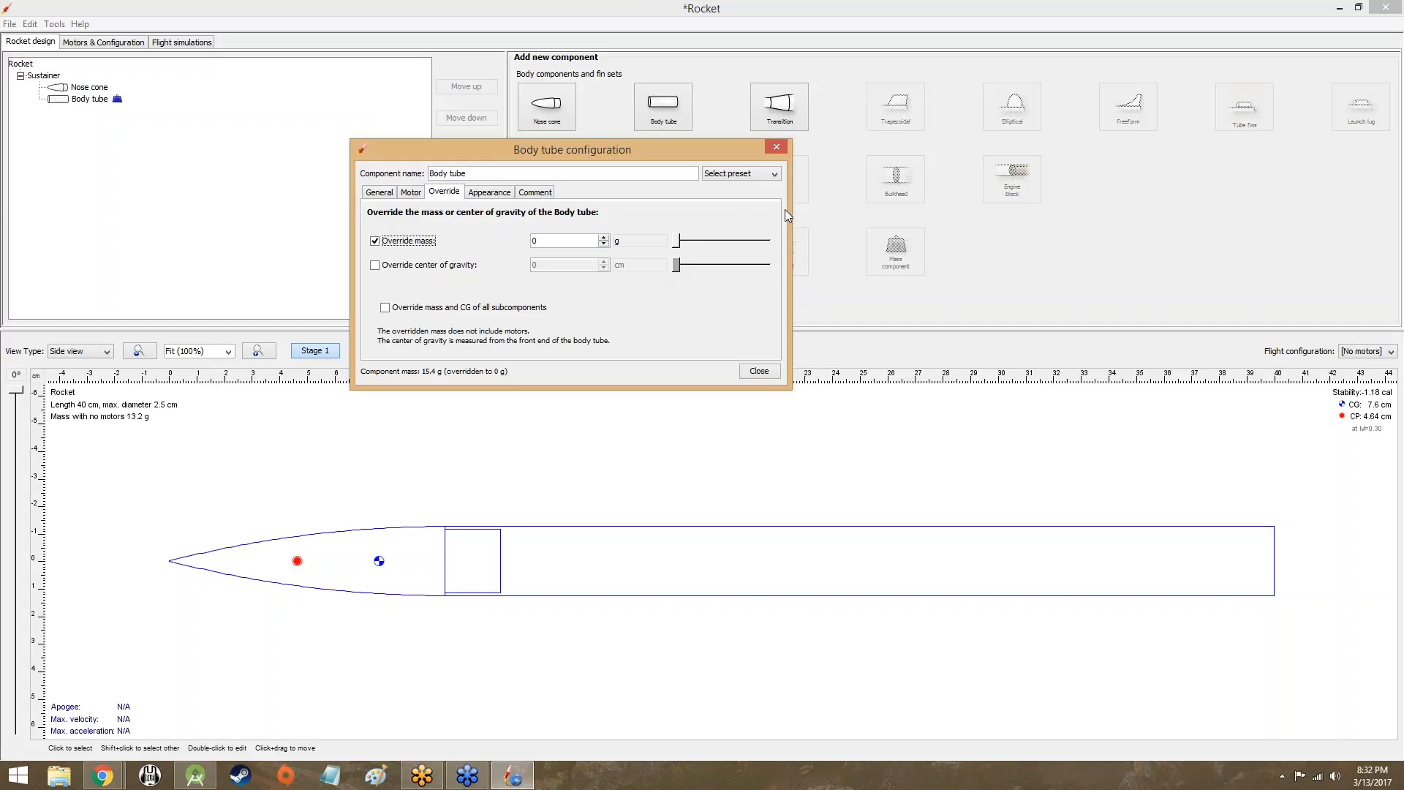
drag(677, 241, 772, 251)
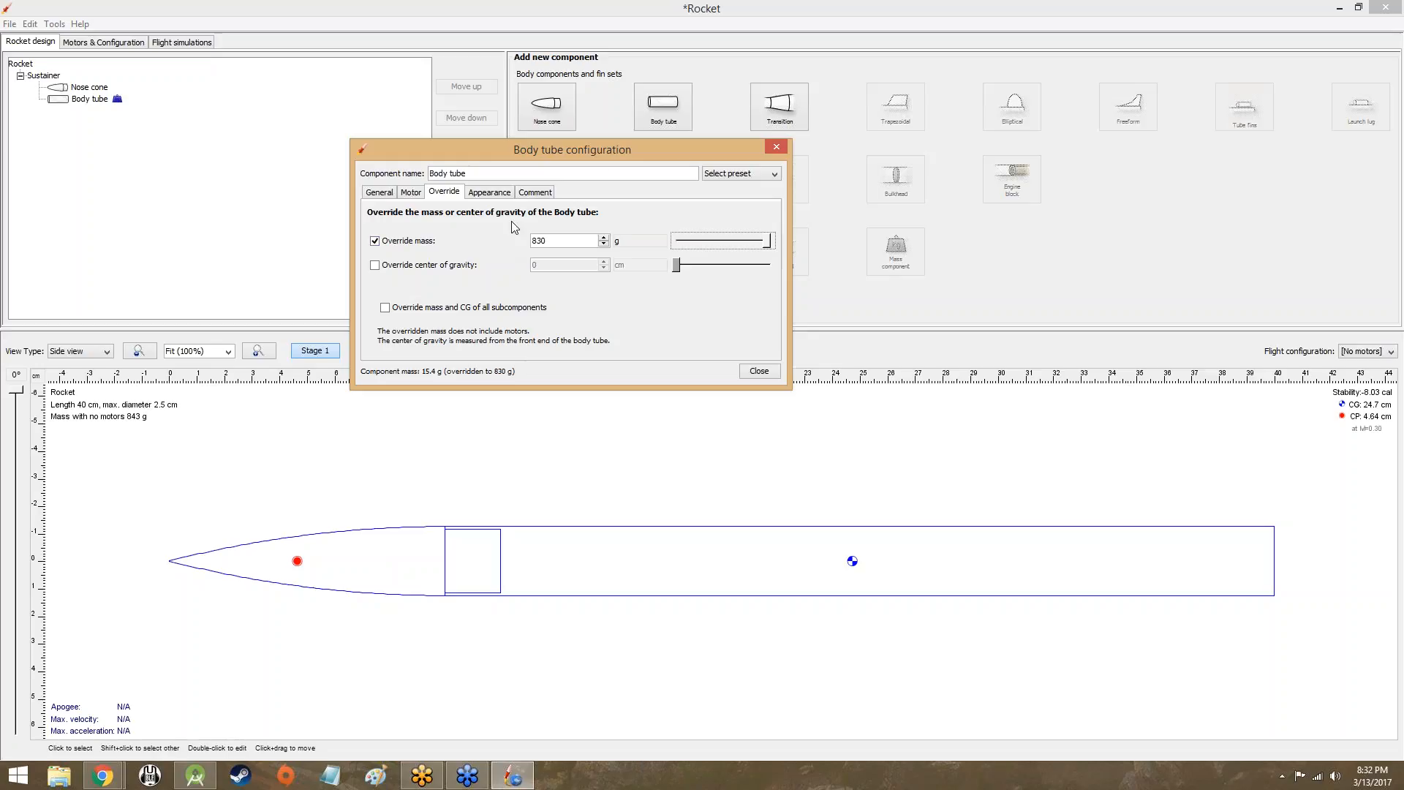
click(408, 266)
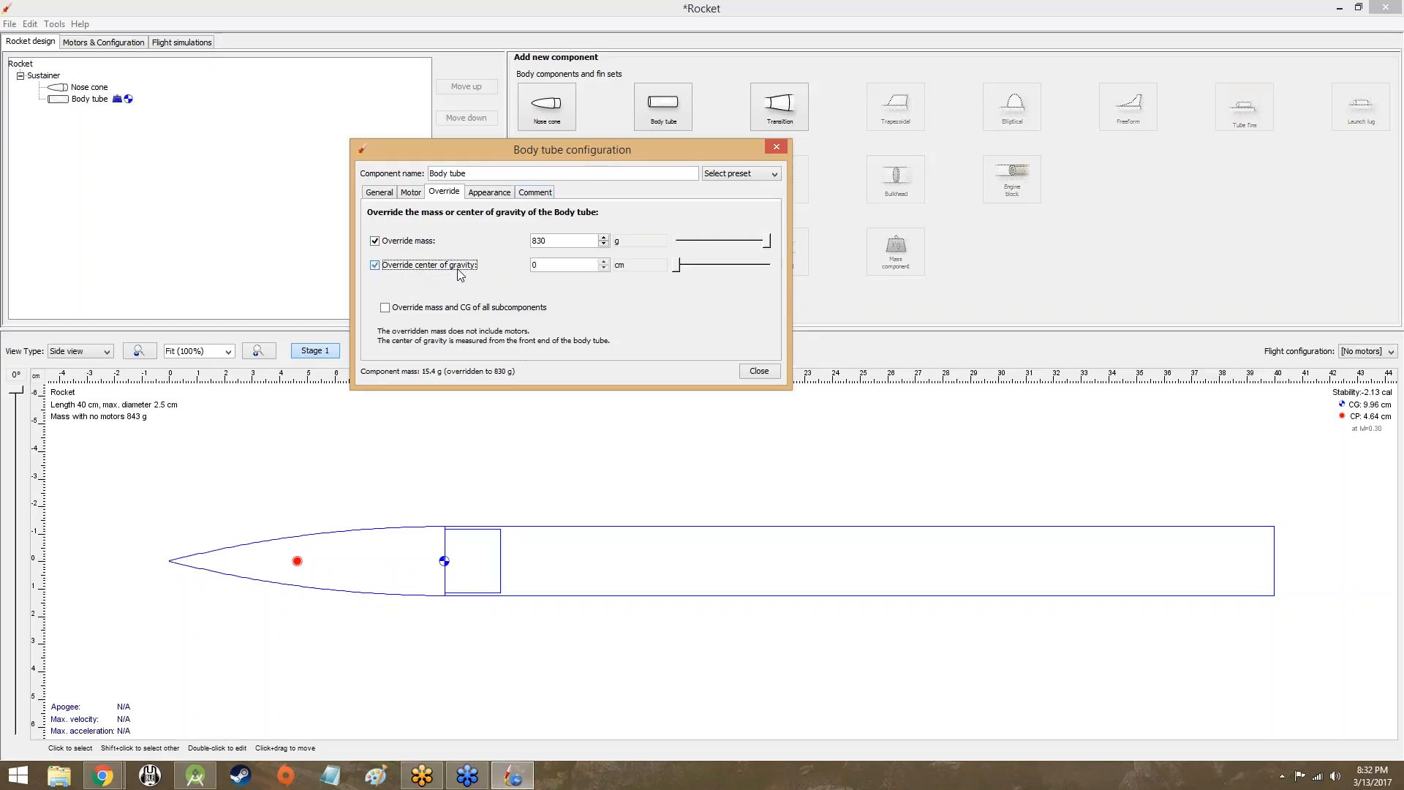
mouse_move(674, 267)
mouse_down()
mouse_move(721, 270)
mouse_move(700, 273)
mouse_up()
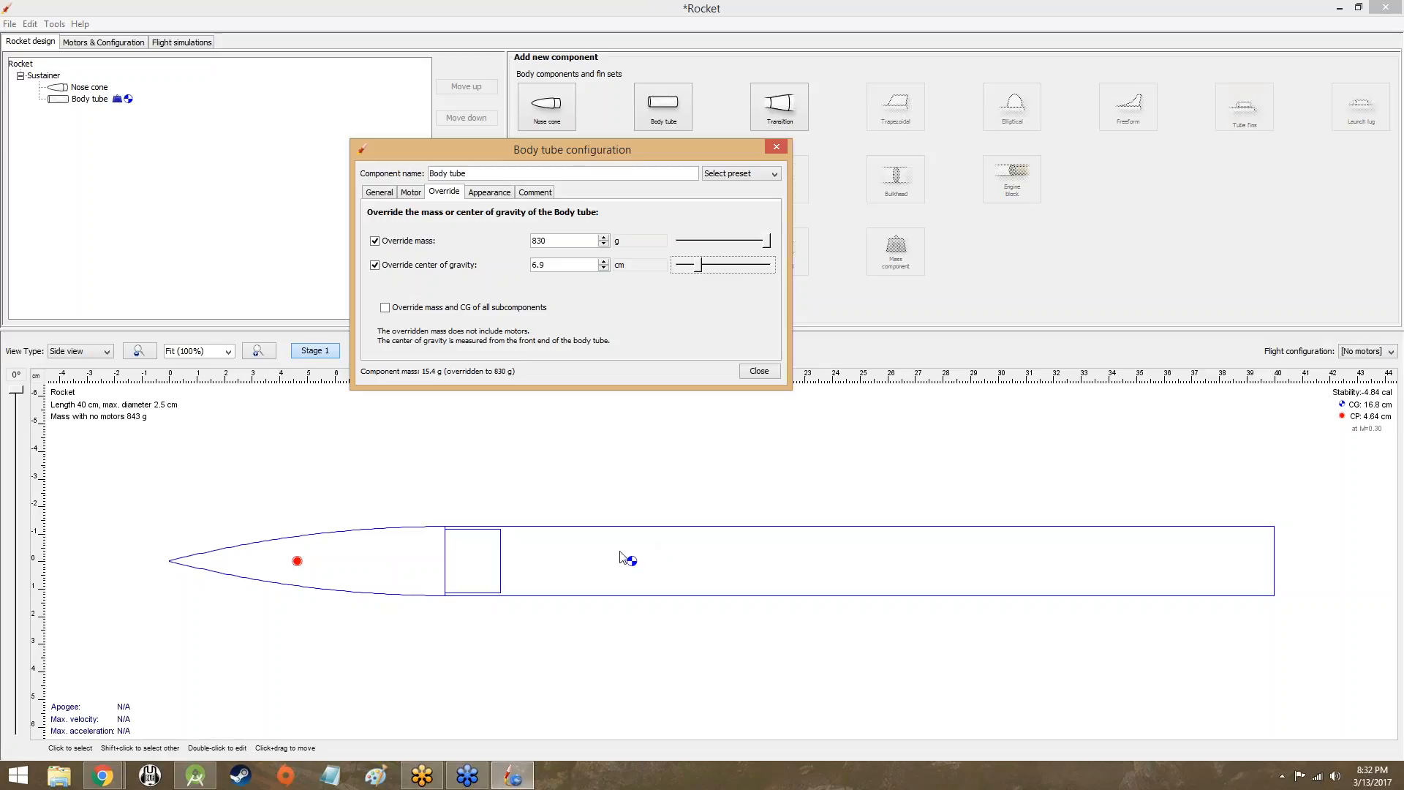
click(375, 265)
click(375, 240)
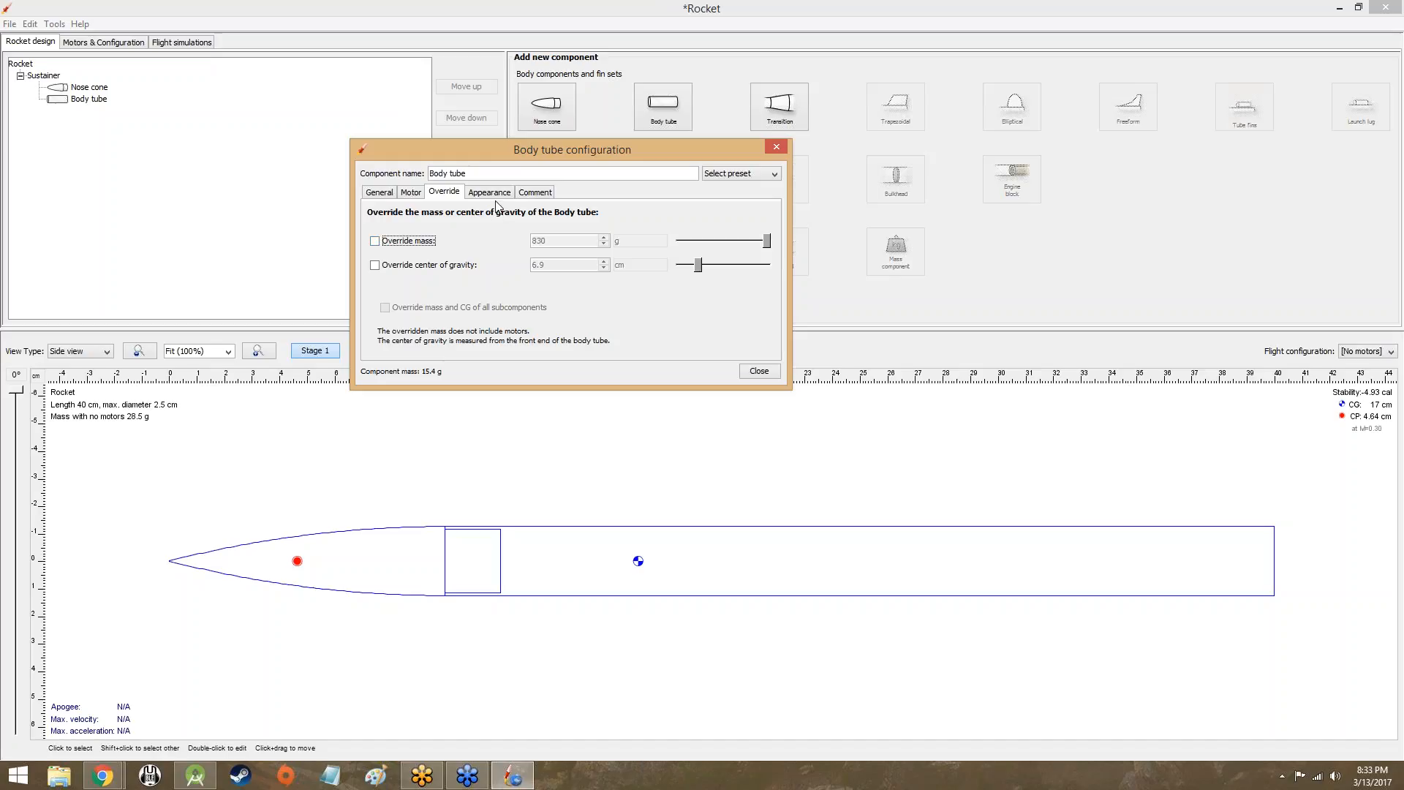
Add the comment "i painted my rocket with unobtanium so now it weighs twice as much" and set the body tube's appearance color to blue
click(535, 191)
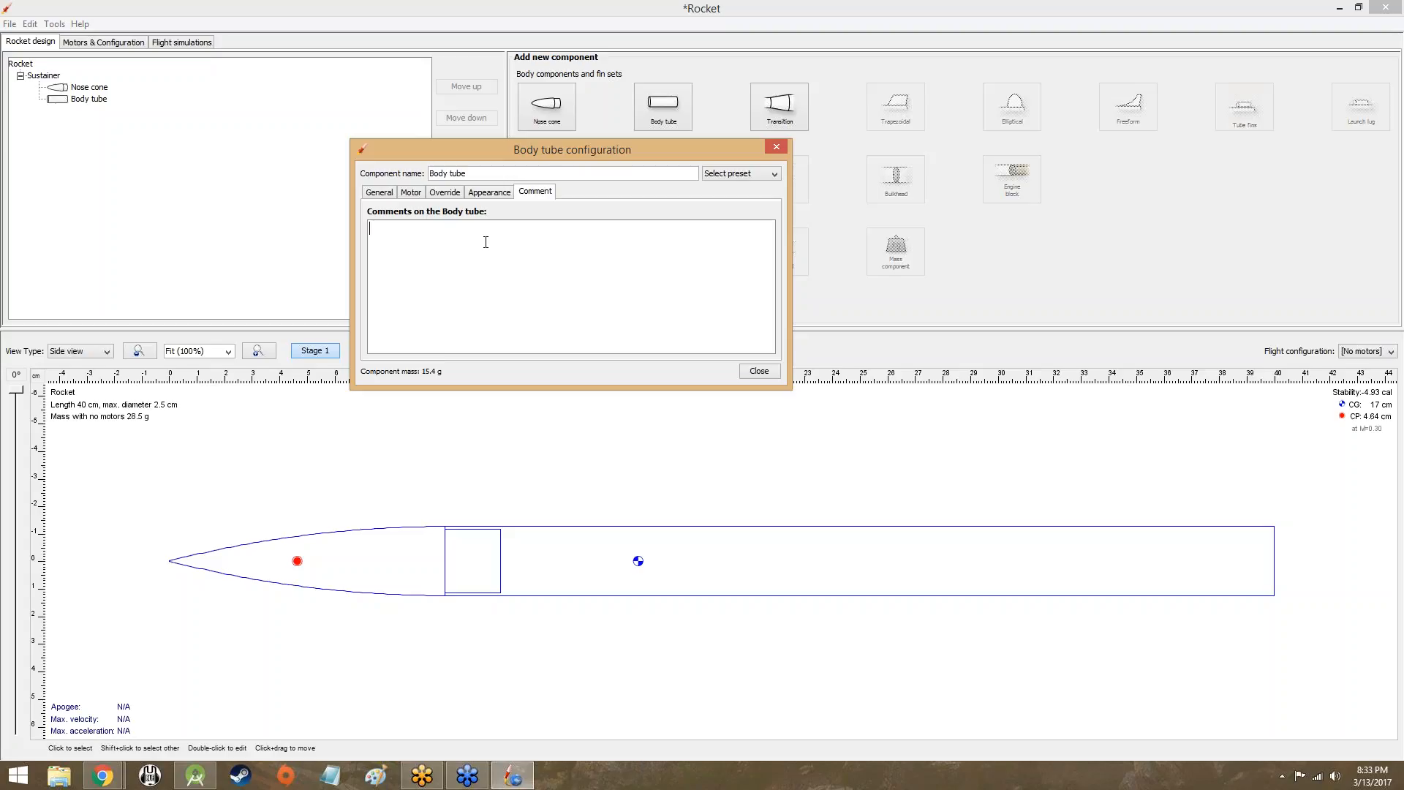
text(i painted my rocket with unobtanium so now it weighs twice as much)
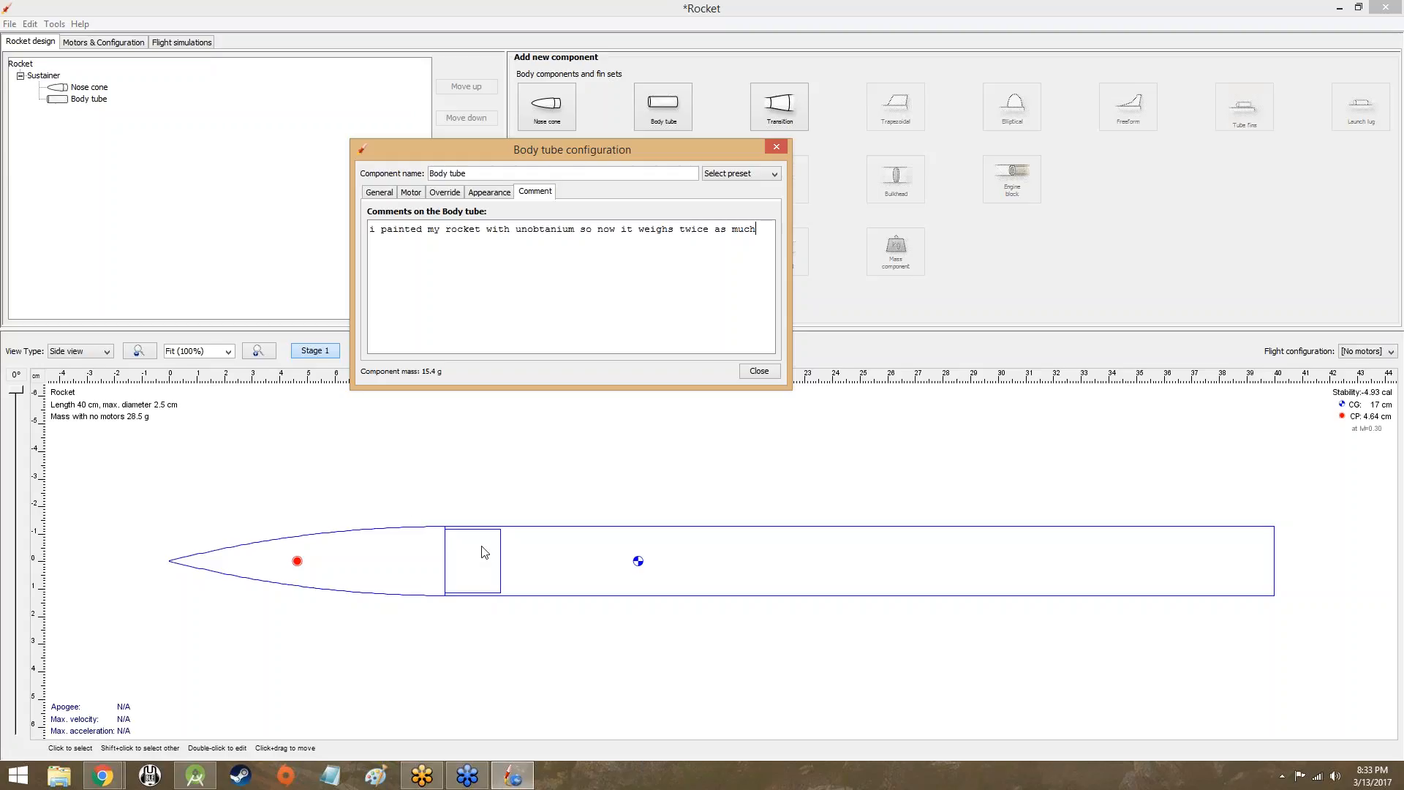
click(483, 193)
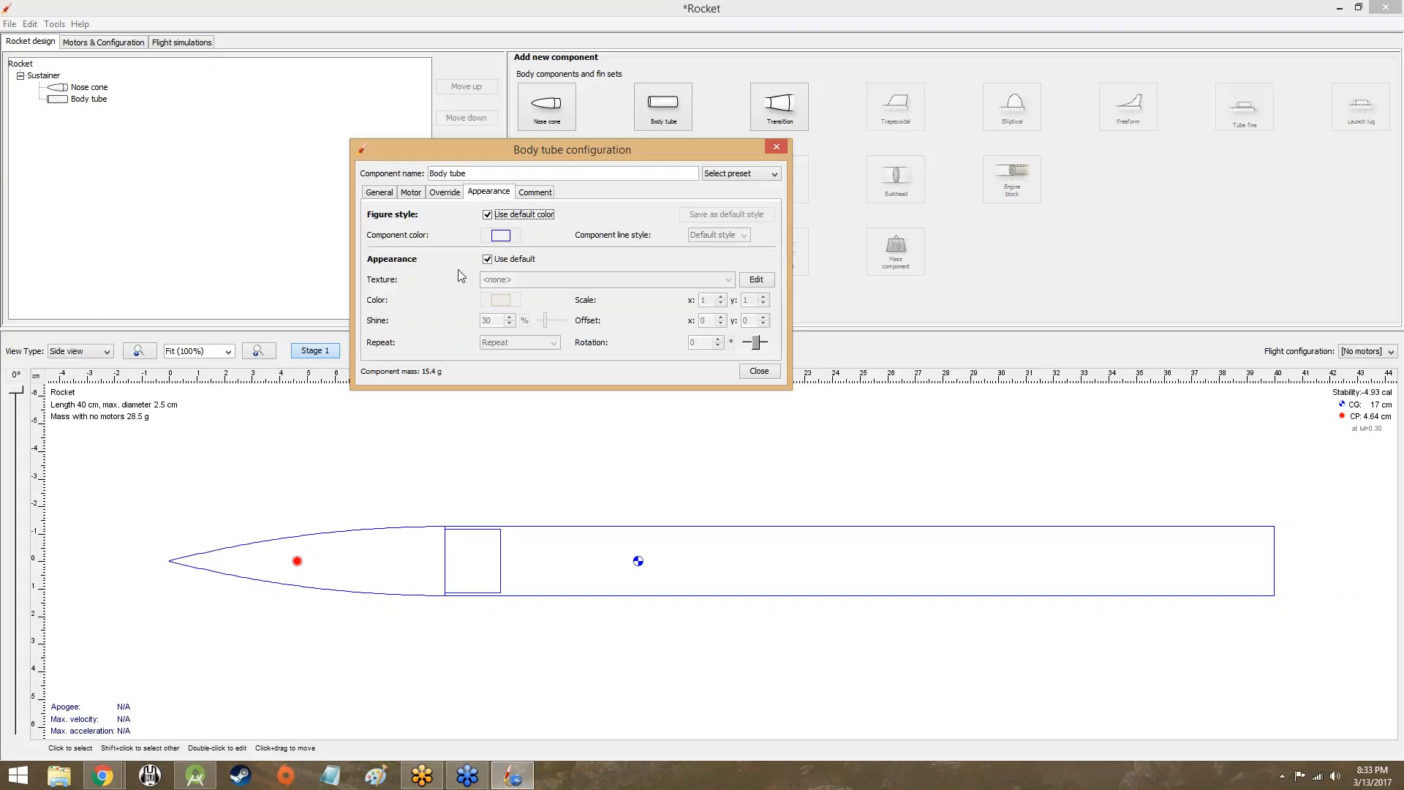
click(490, 300)
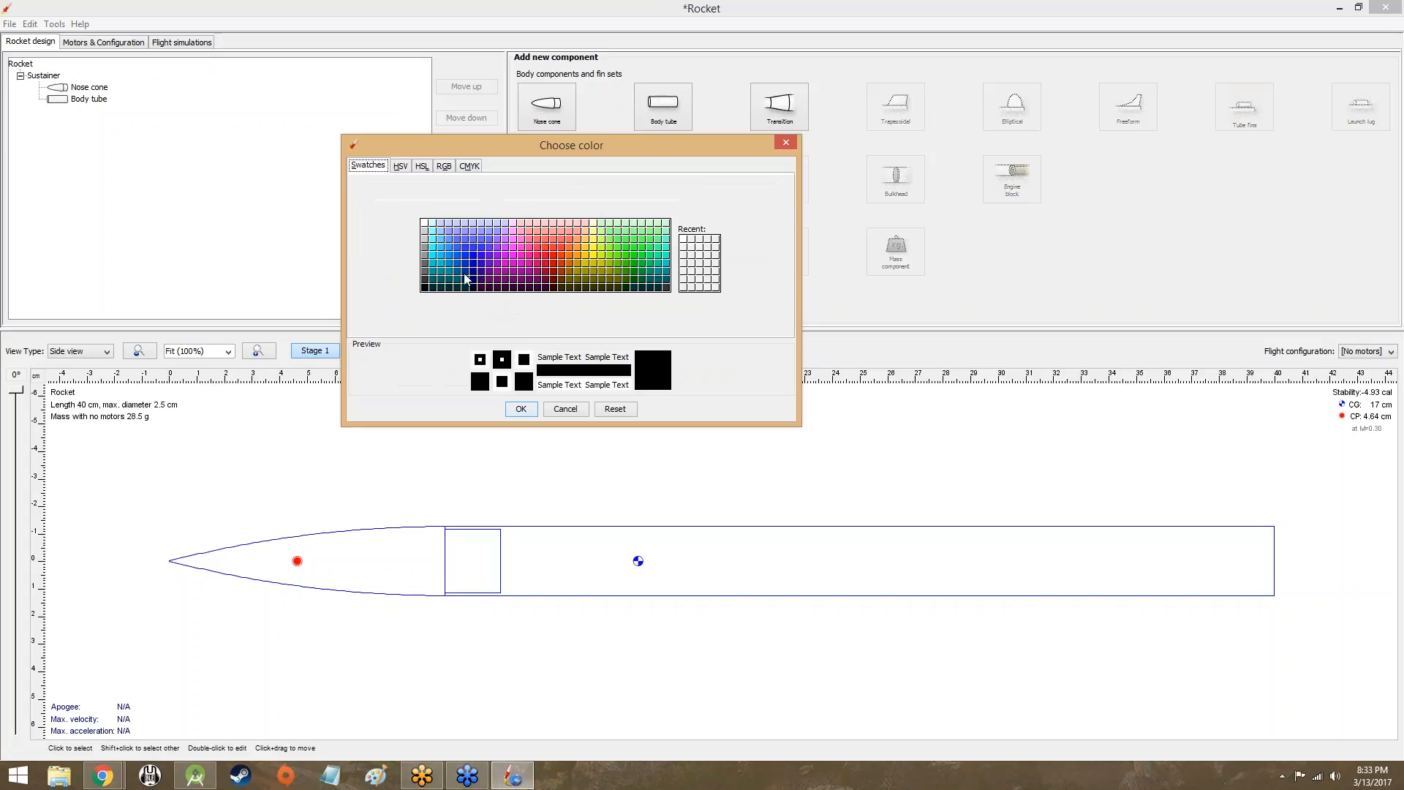
click(474, 256)
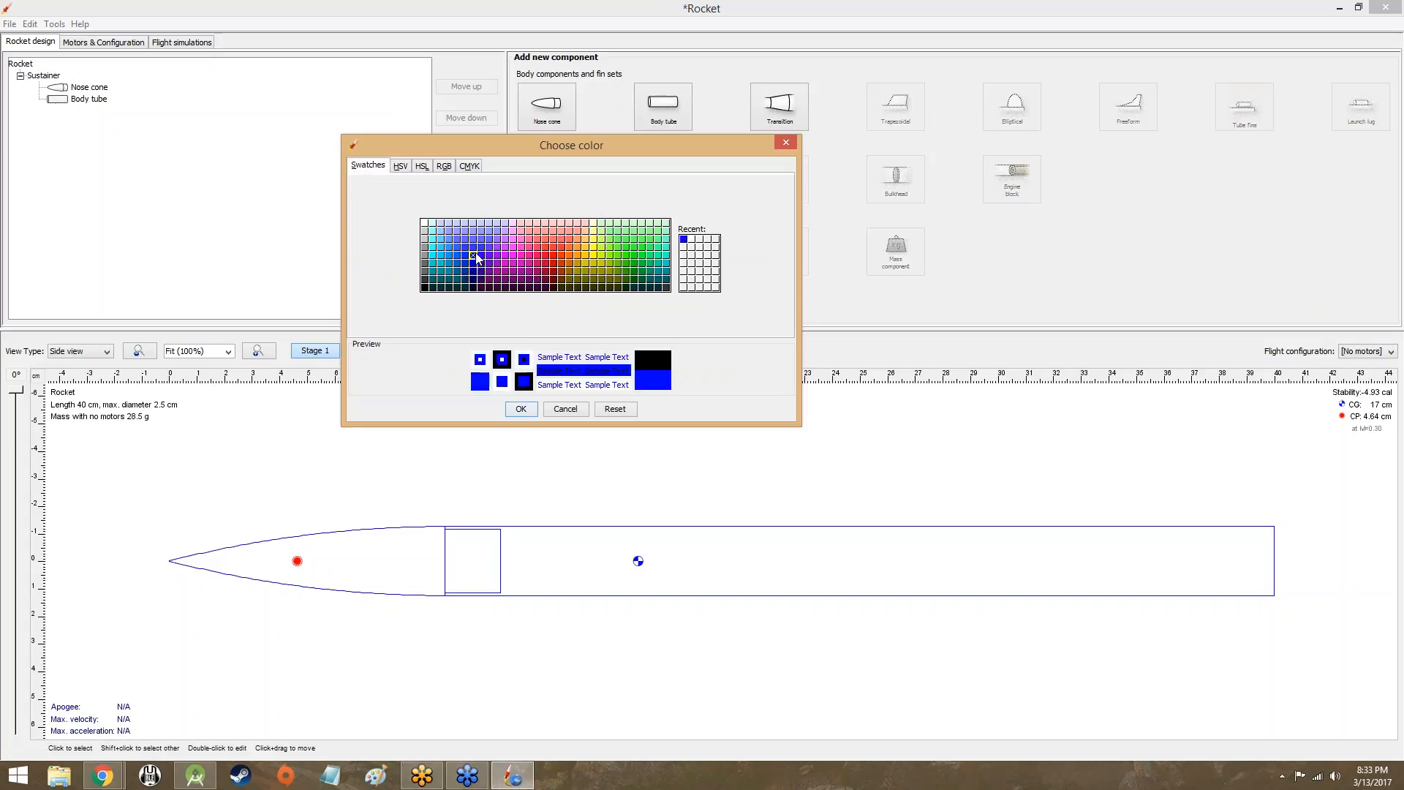
click(522, 408)
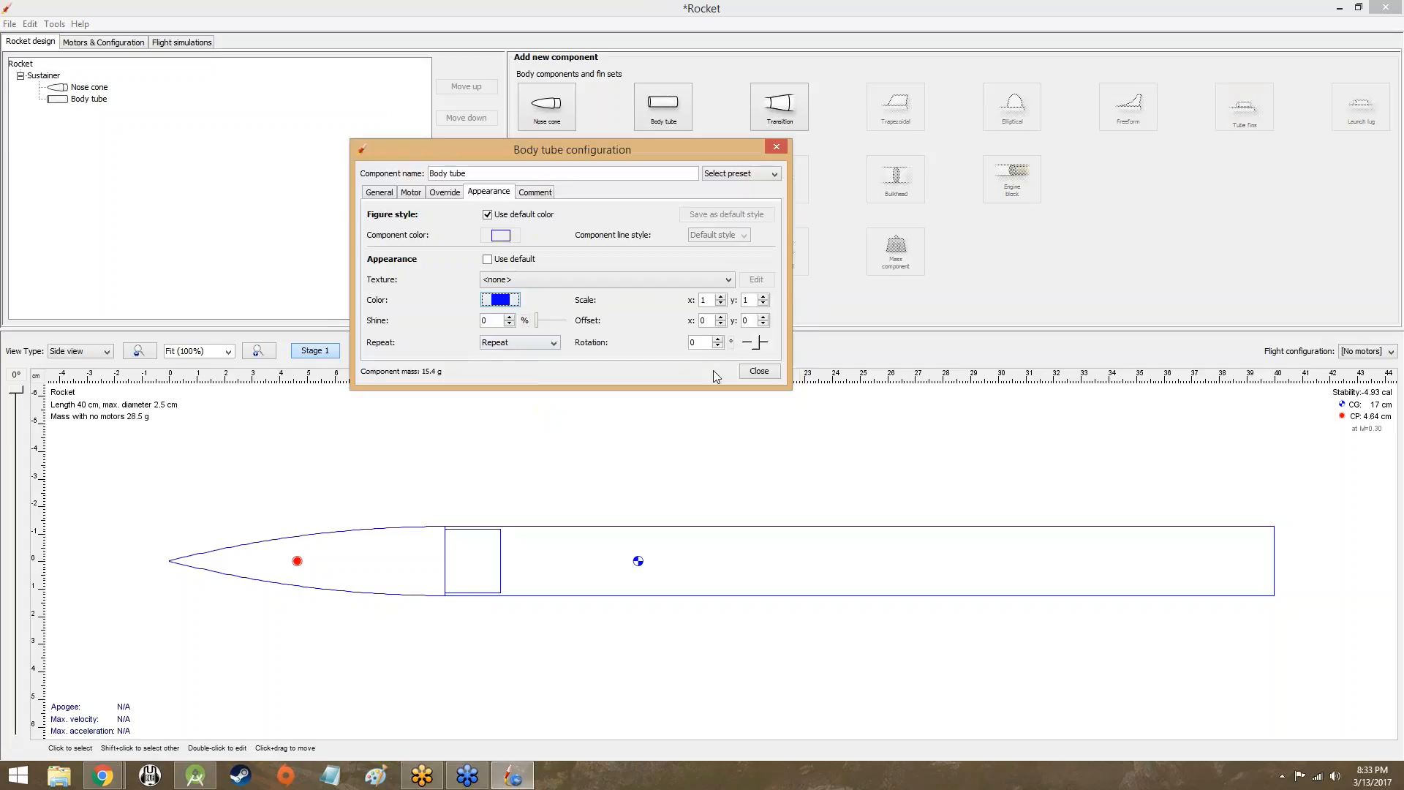
Inspect the whole rocket in the 3D Finished view and close the body tube configuration
click(102, 352)
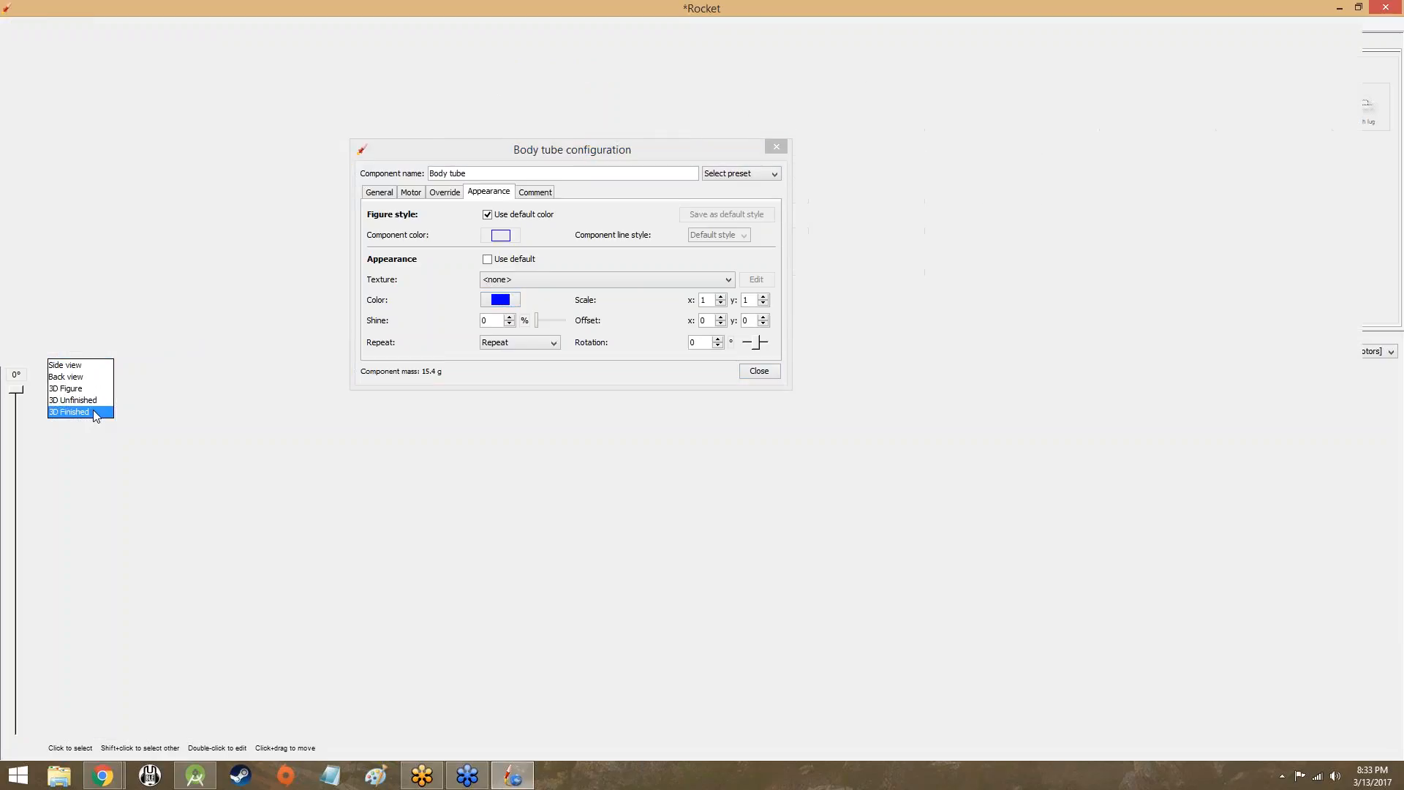
click(94, 412)
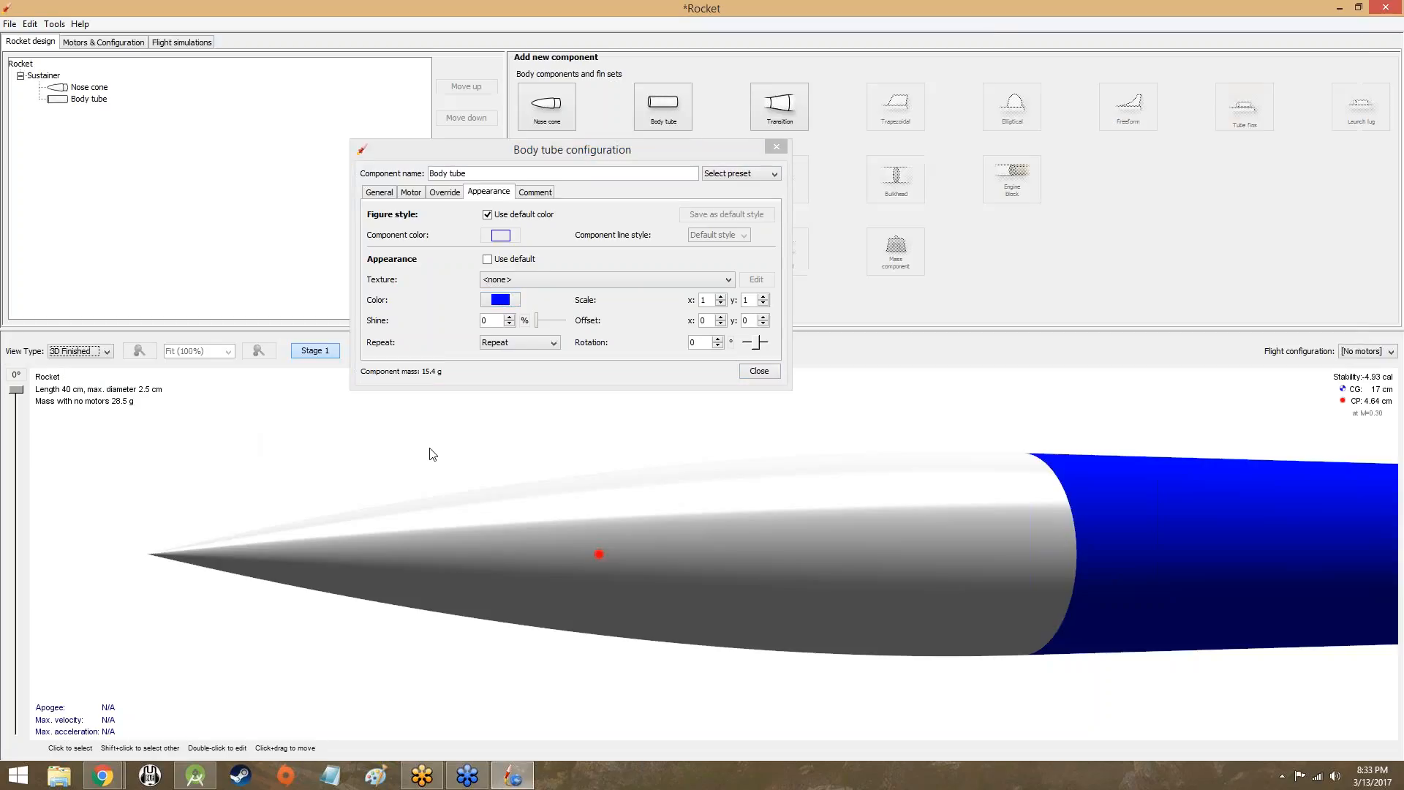
drag(547, 447, 146, 548)
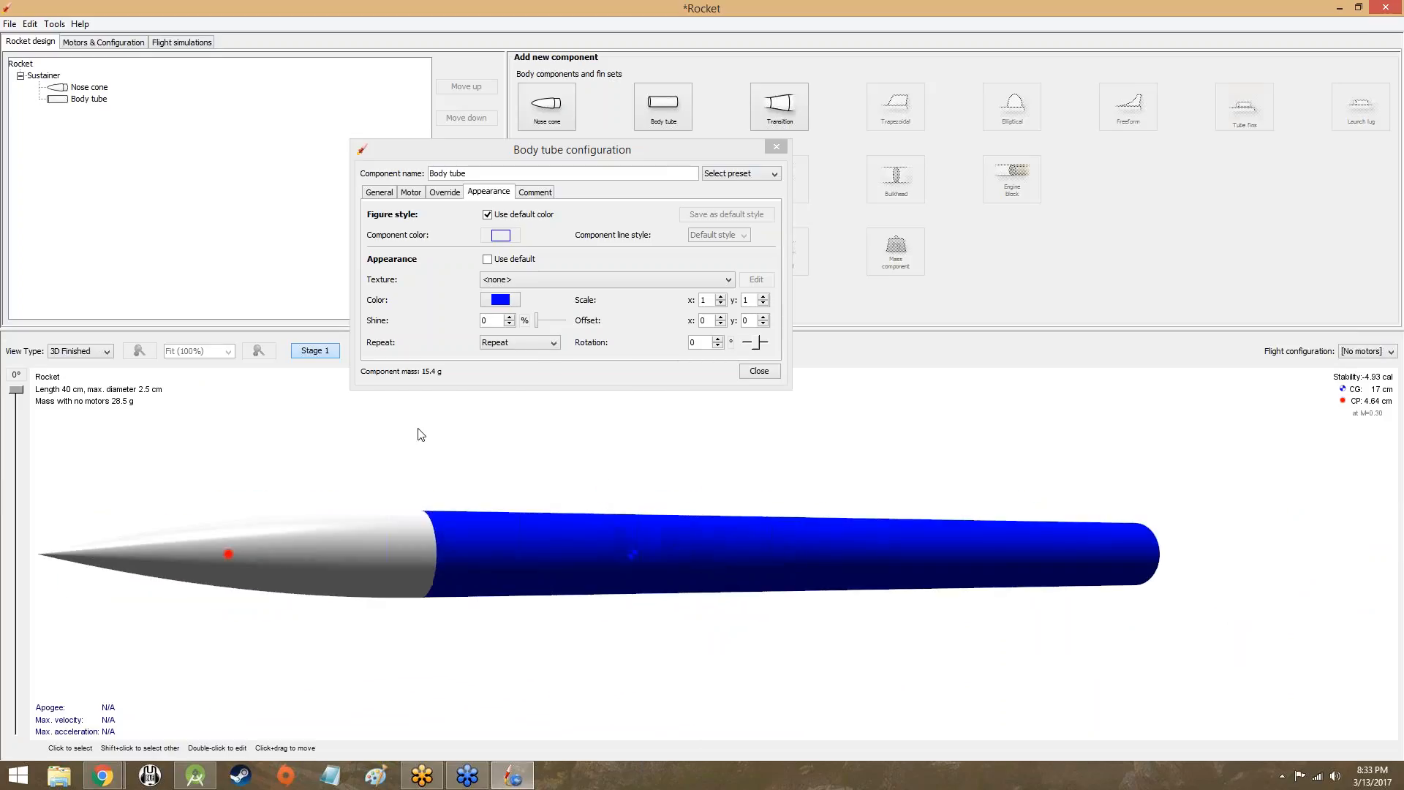
click(751, 368)
Check the rocket in the back view and return to the side view
click(86, 354)
click(87, 376)
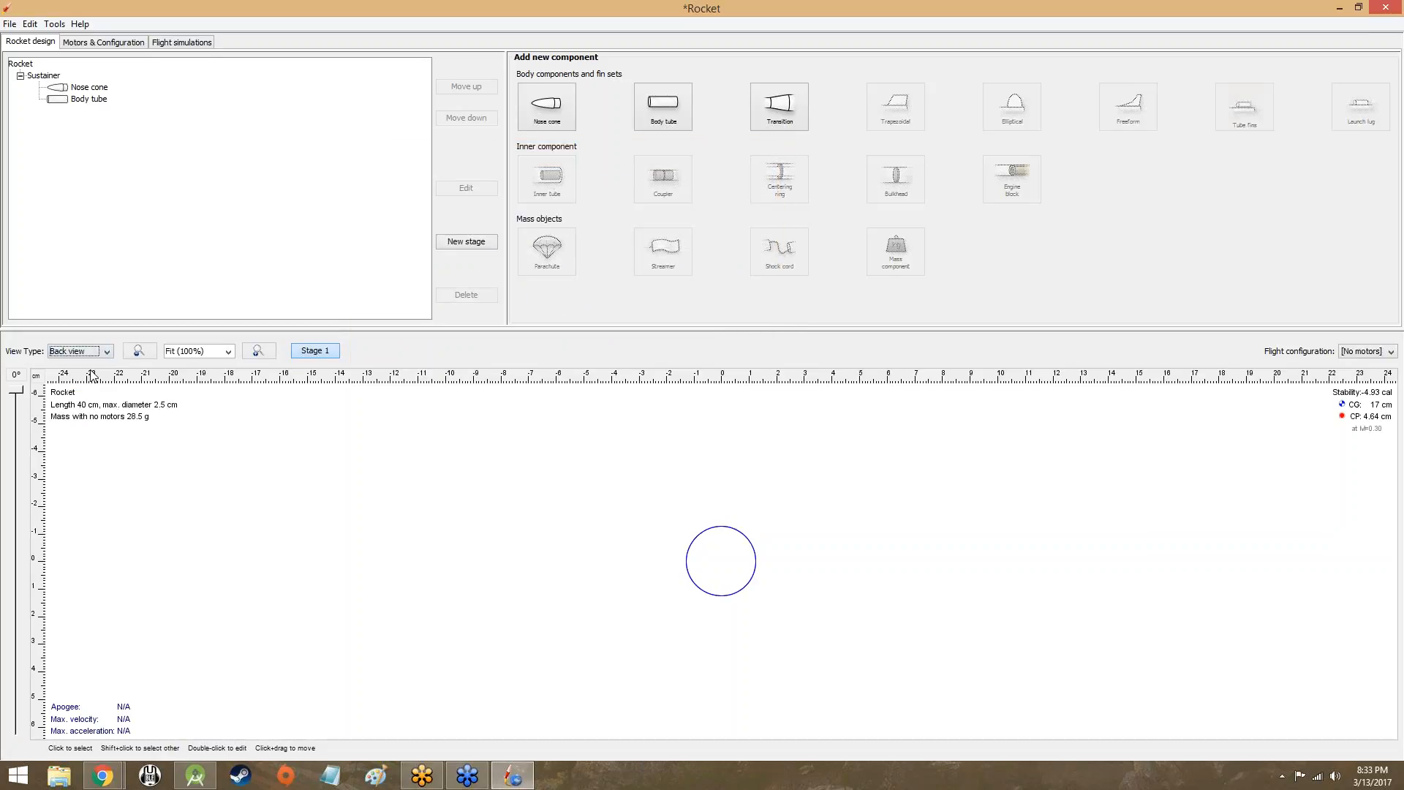
click(89, 359)
click(86, 366)
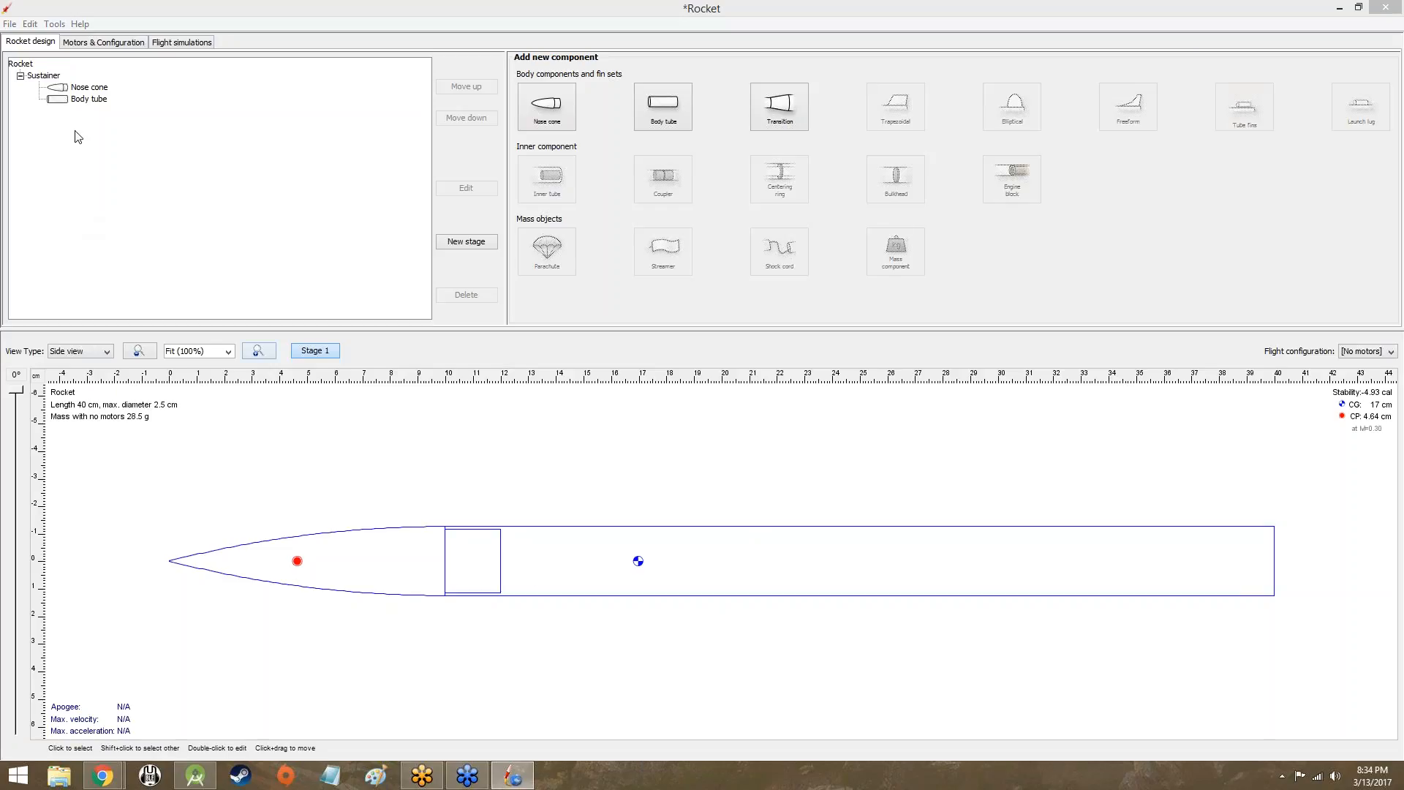
Add a trapezoidal fin set to the body tube
click(82, 100)
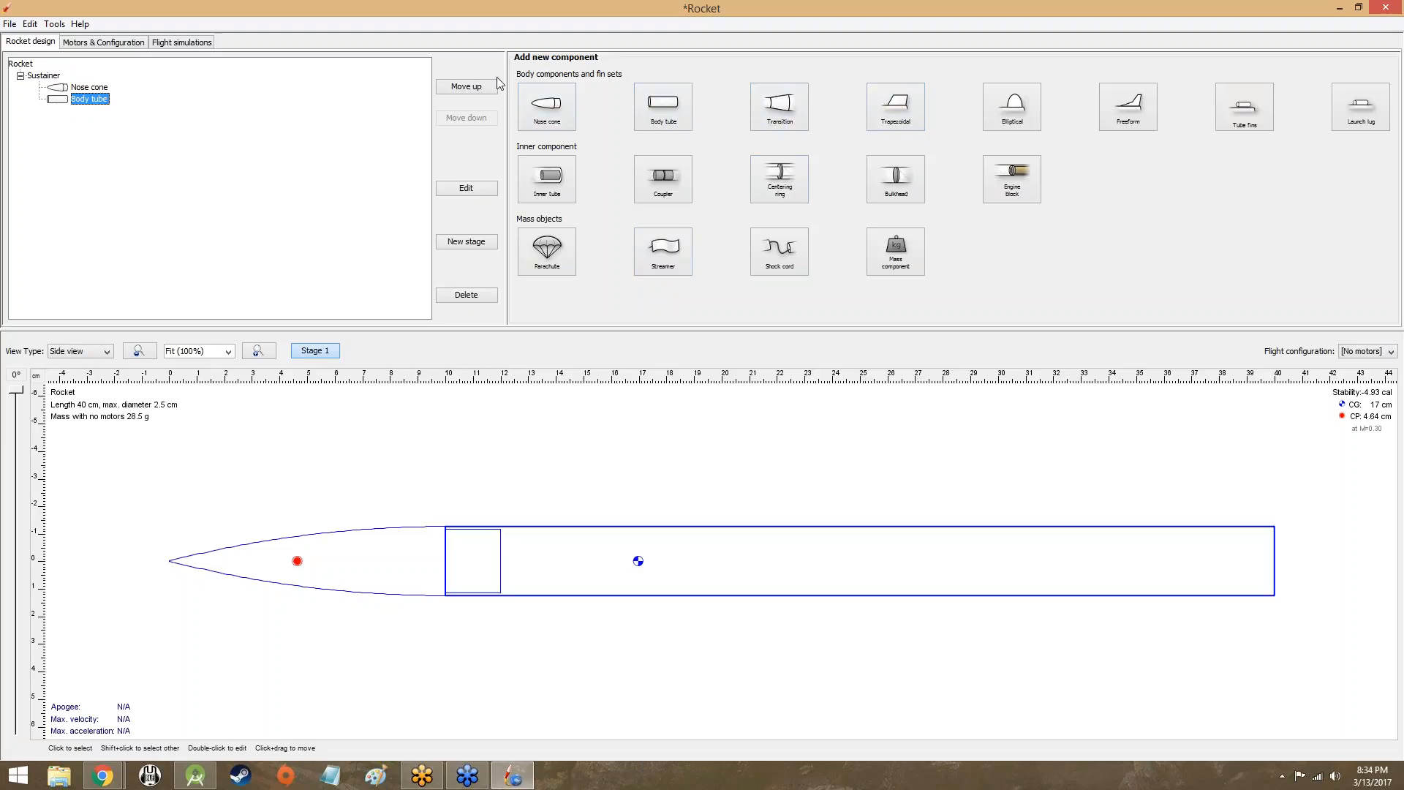
click(914, 120)
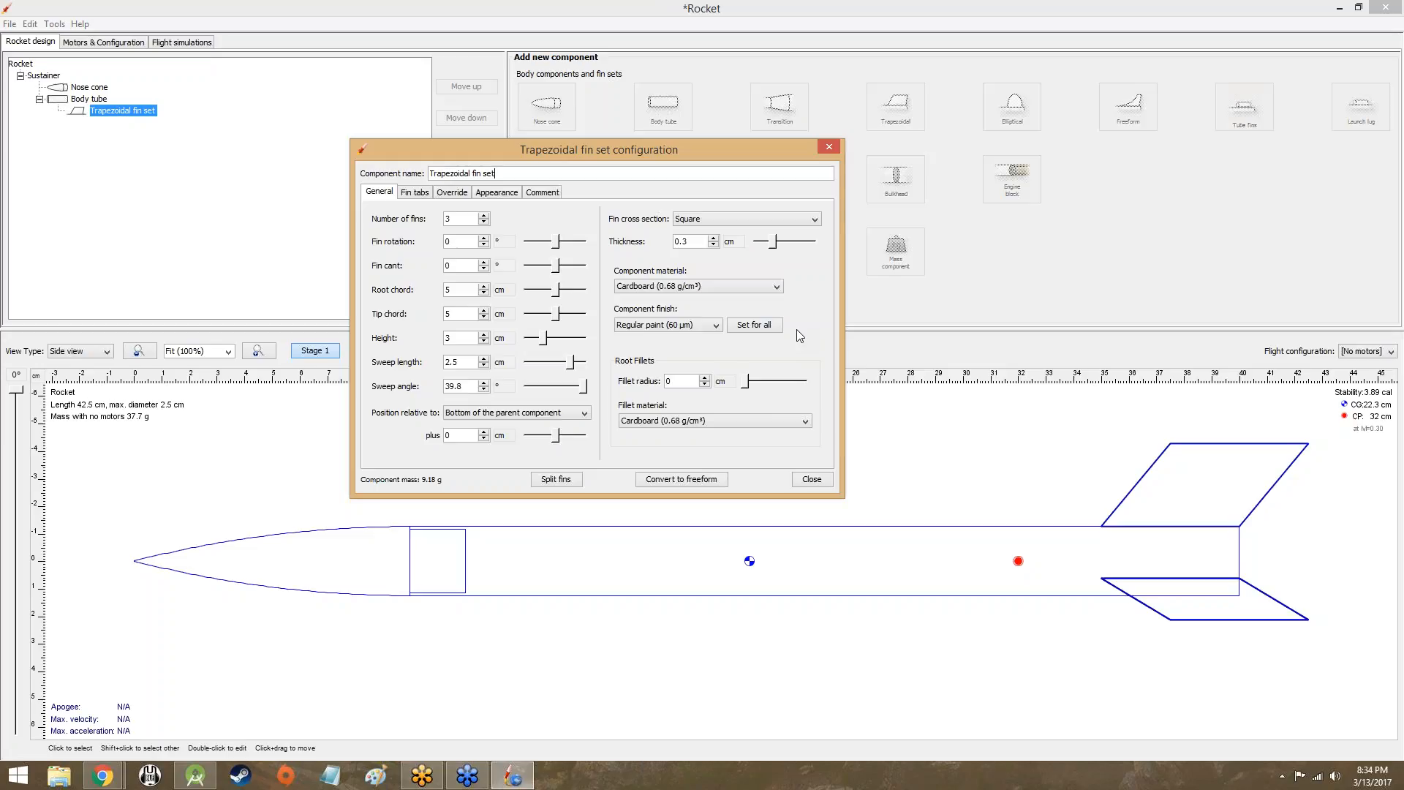
Try eight fins on the trapezoidal fin set, inspect the rocket, and restore the number of fins to 3
click(485, 216)
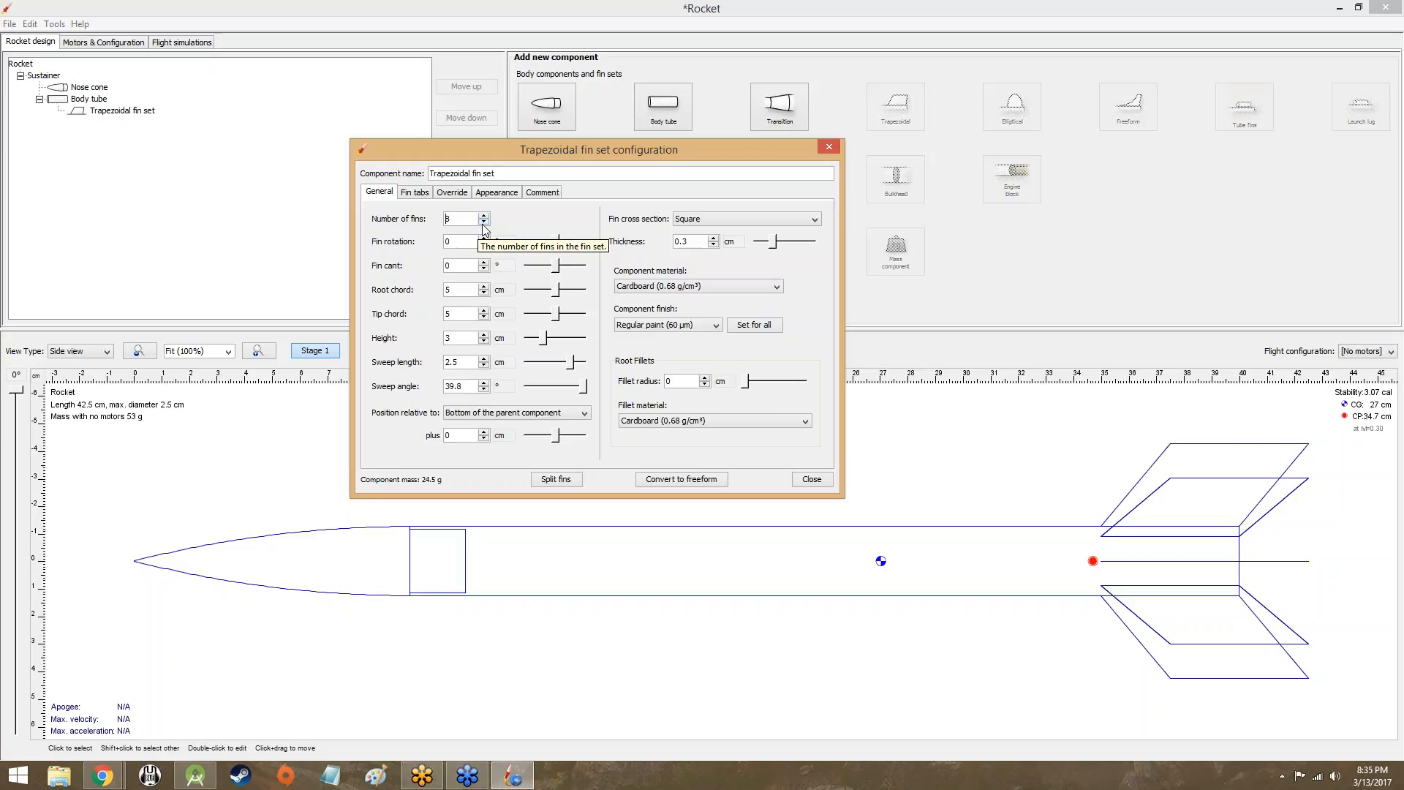
click(1187, 49)
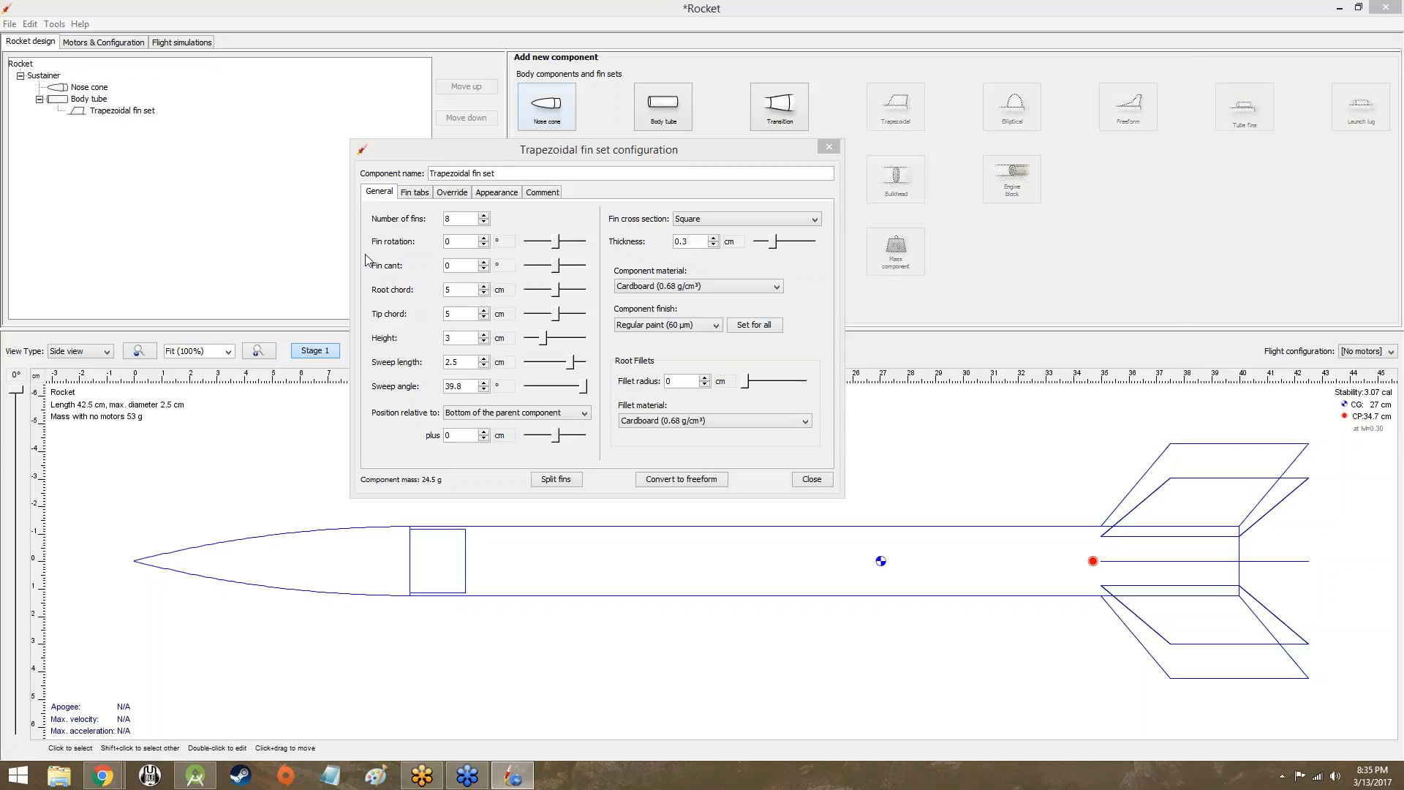
drag(16, 393, 64, 334)
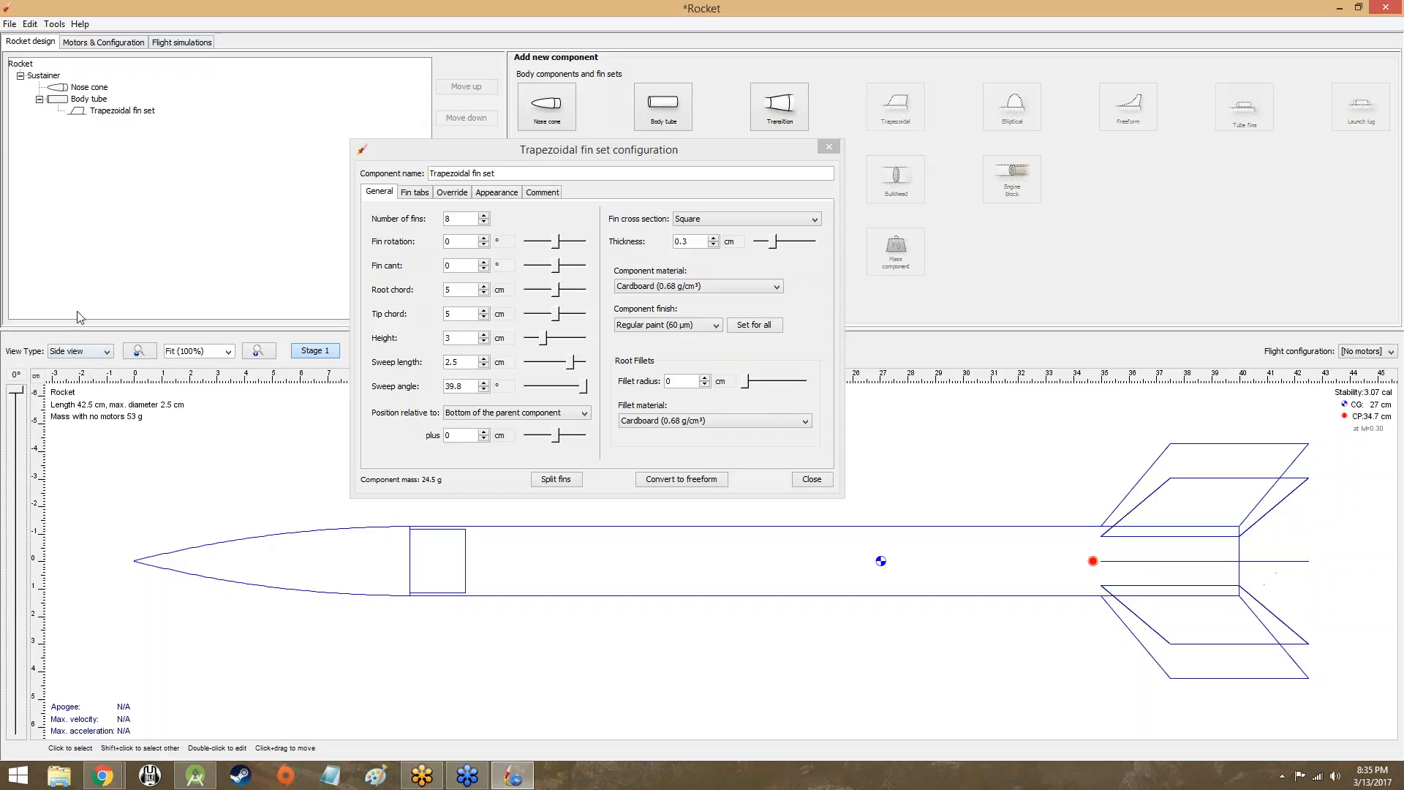
click(484, 223)
click(484, 222)
click(483, 223)
click(483, 222)
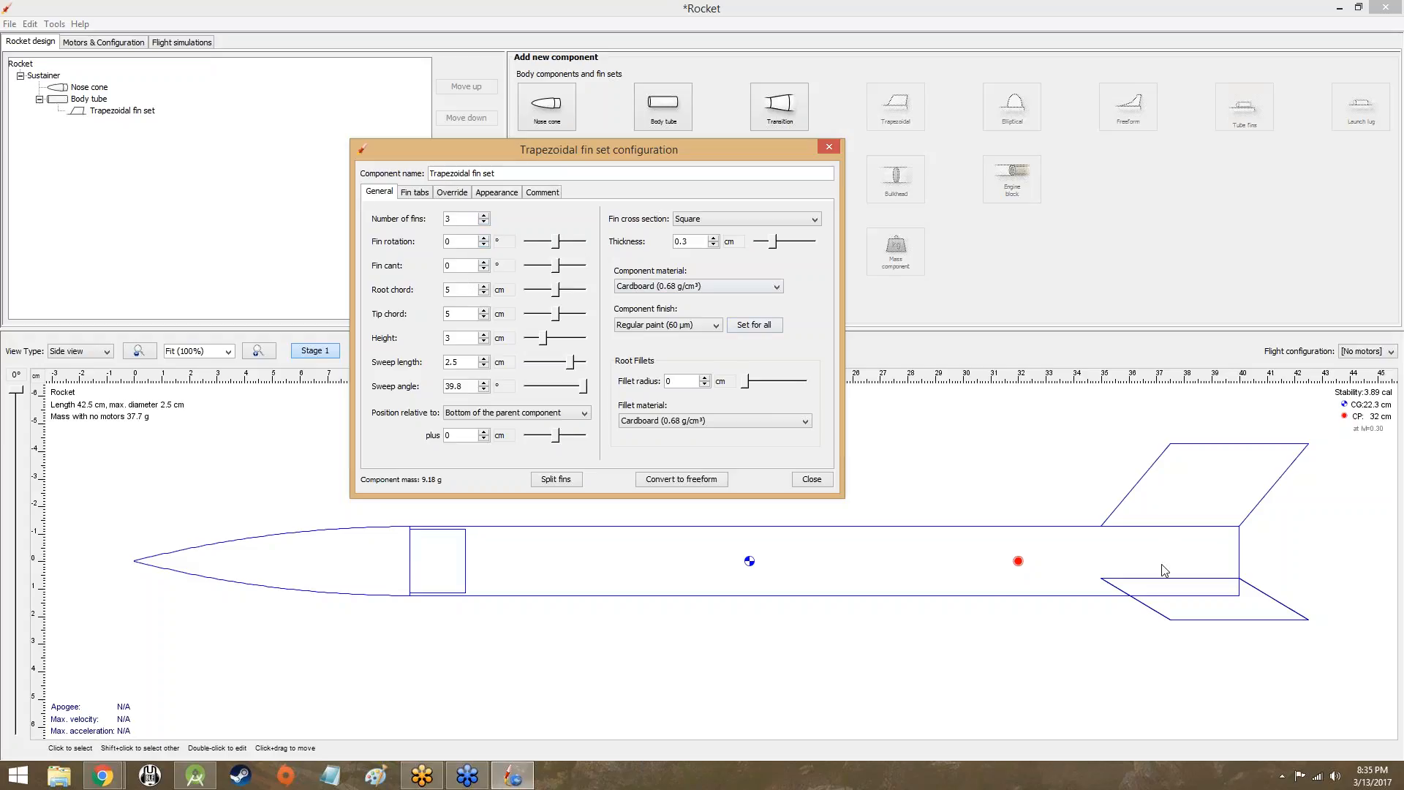
Try a fin cant of 15°, inspect the fins with the rocket rotated to 77°, and reset the fin cant to 0°
click(556, 242)
mouse_move(556, 242)
mouse_down()
mouse_move(539, 242)
mouse_move(589, 245)
mouse_move(562, 256)
mouse_up()
drag(562, 272, 599, 268)
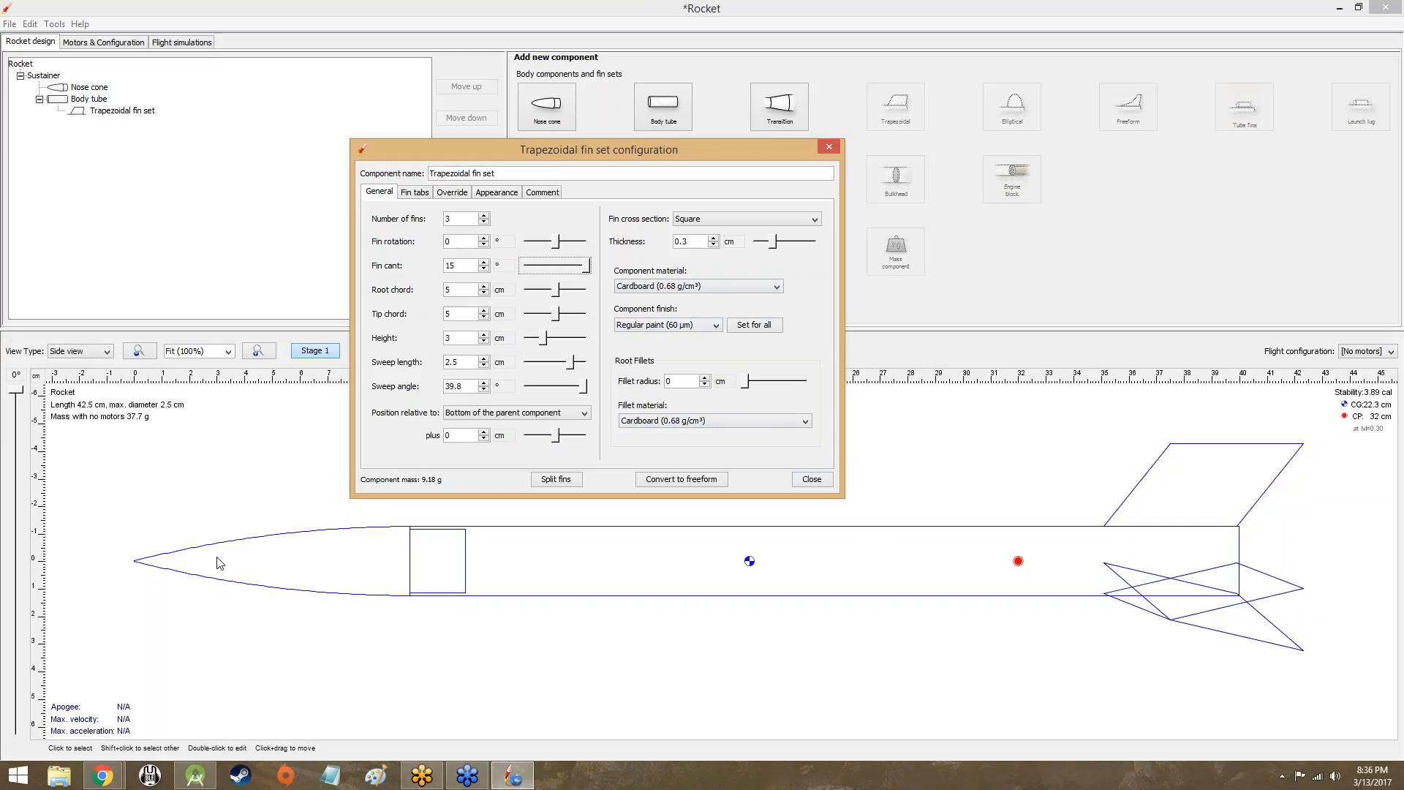
click(19, 408)
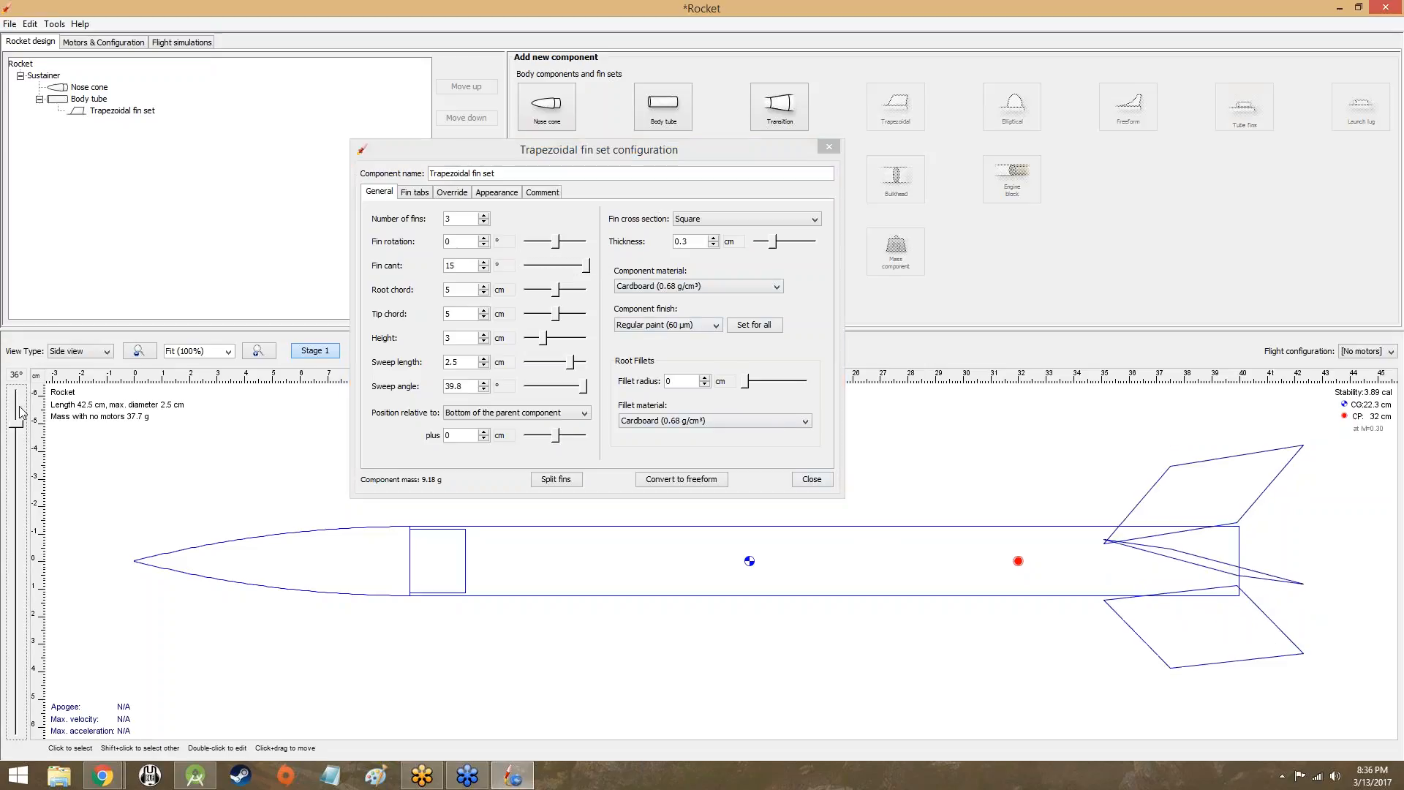
mouse_move(16, 437)
mouse_down()
mouse_move(15, 672)
mouse_move(3, 352)
mouse_move(4, 781)
mouse_move(15, 463)
mouse_up()
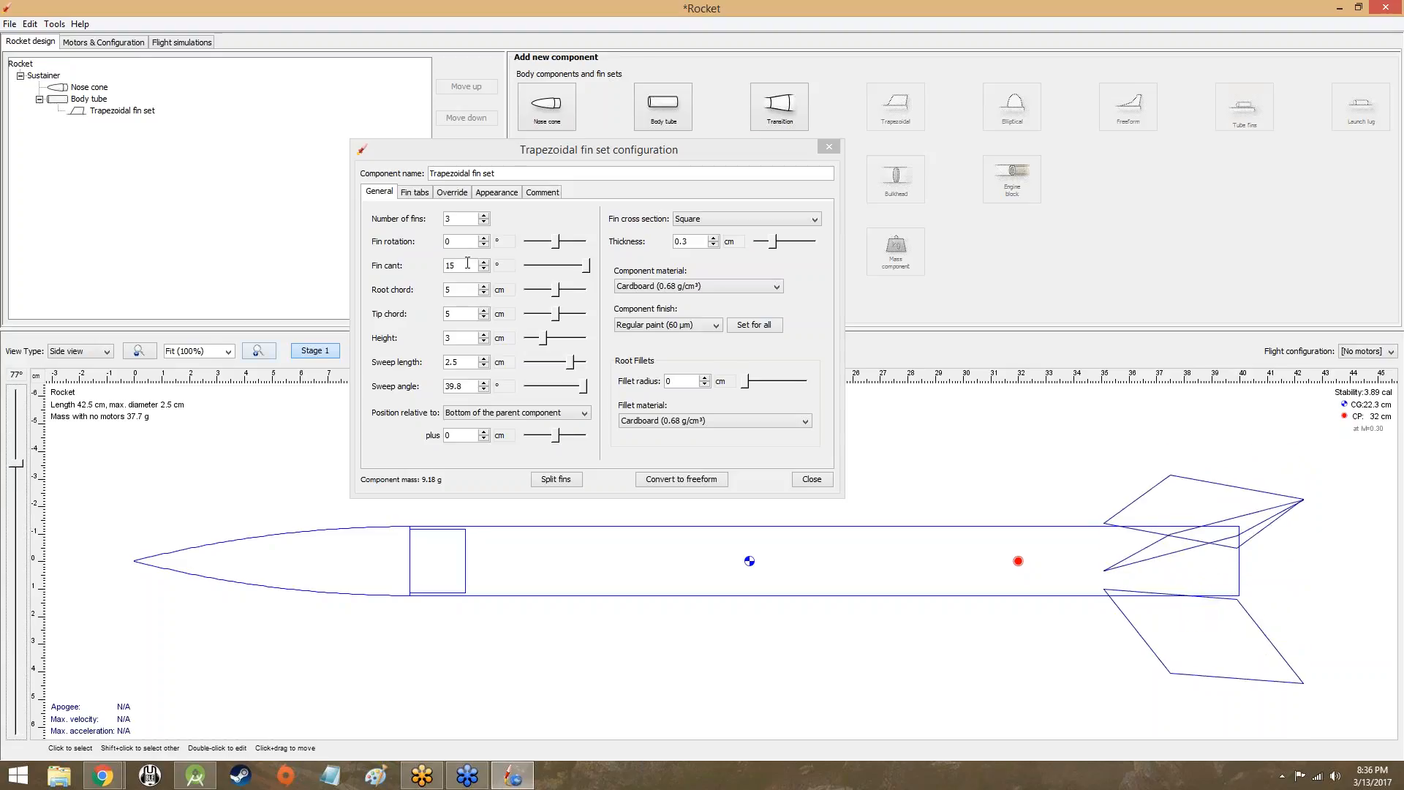
click(468, 262)
double_click(468, 262)
text(0)
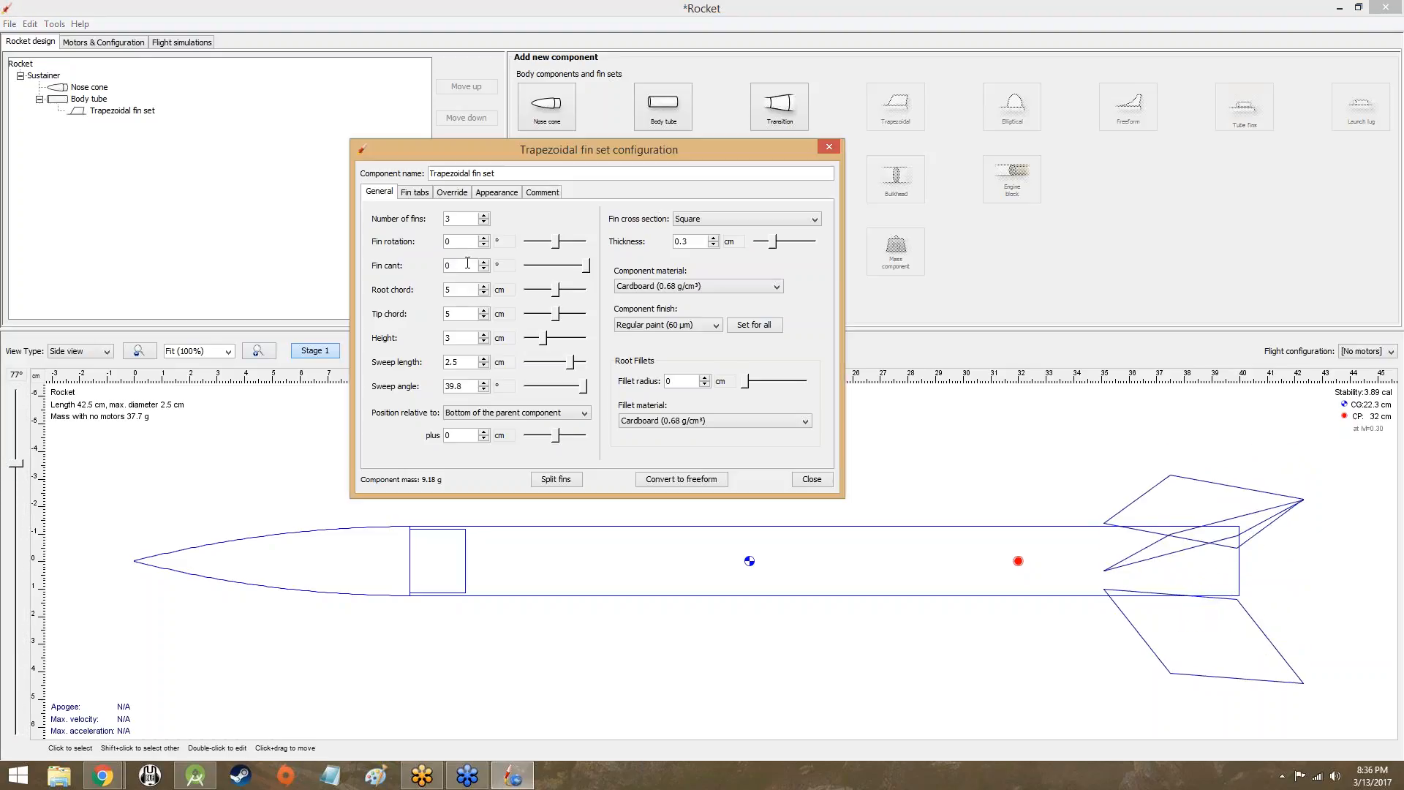
key(Return)
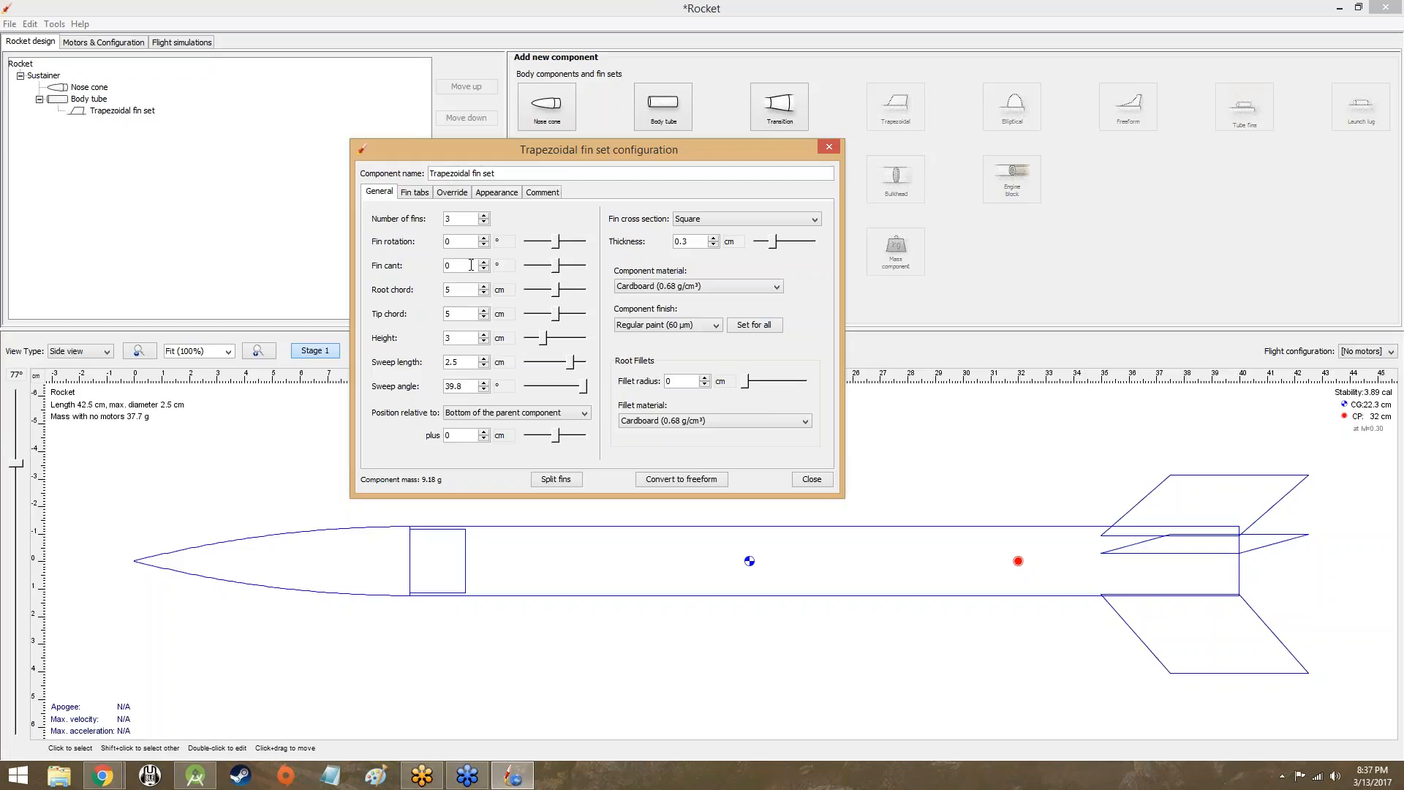
Mark the root chord, tip chord and height on the fins with the screen annotation pen
click(1182, 213)
click(1182, 236)
drag(1121, 517, 1192, 520)
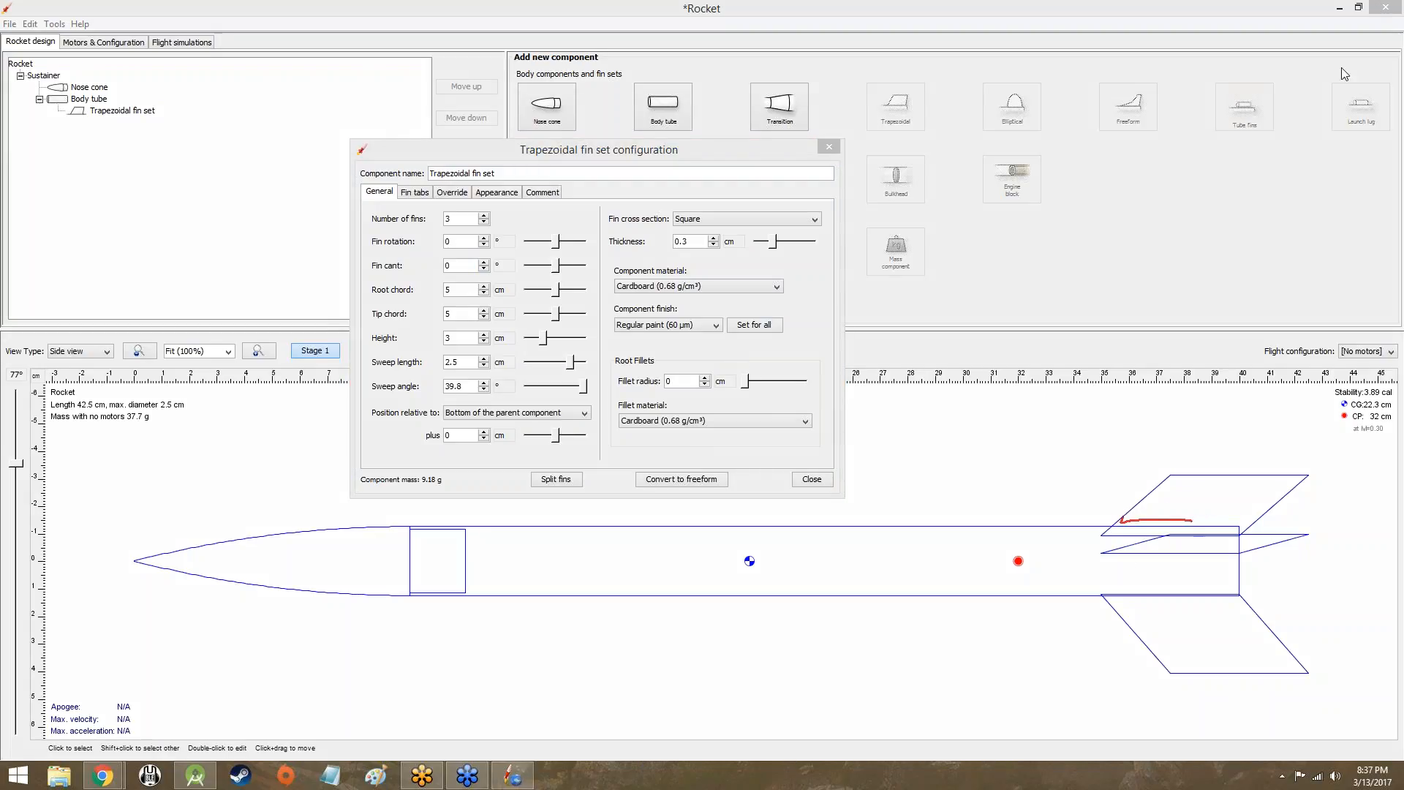
drag(1192, 520, 1239, 517)
drag(1159, 489, 1295, 488)
drag(1170, 602, 1199, 675)
drag(1152, 599, 1178, 596)
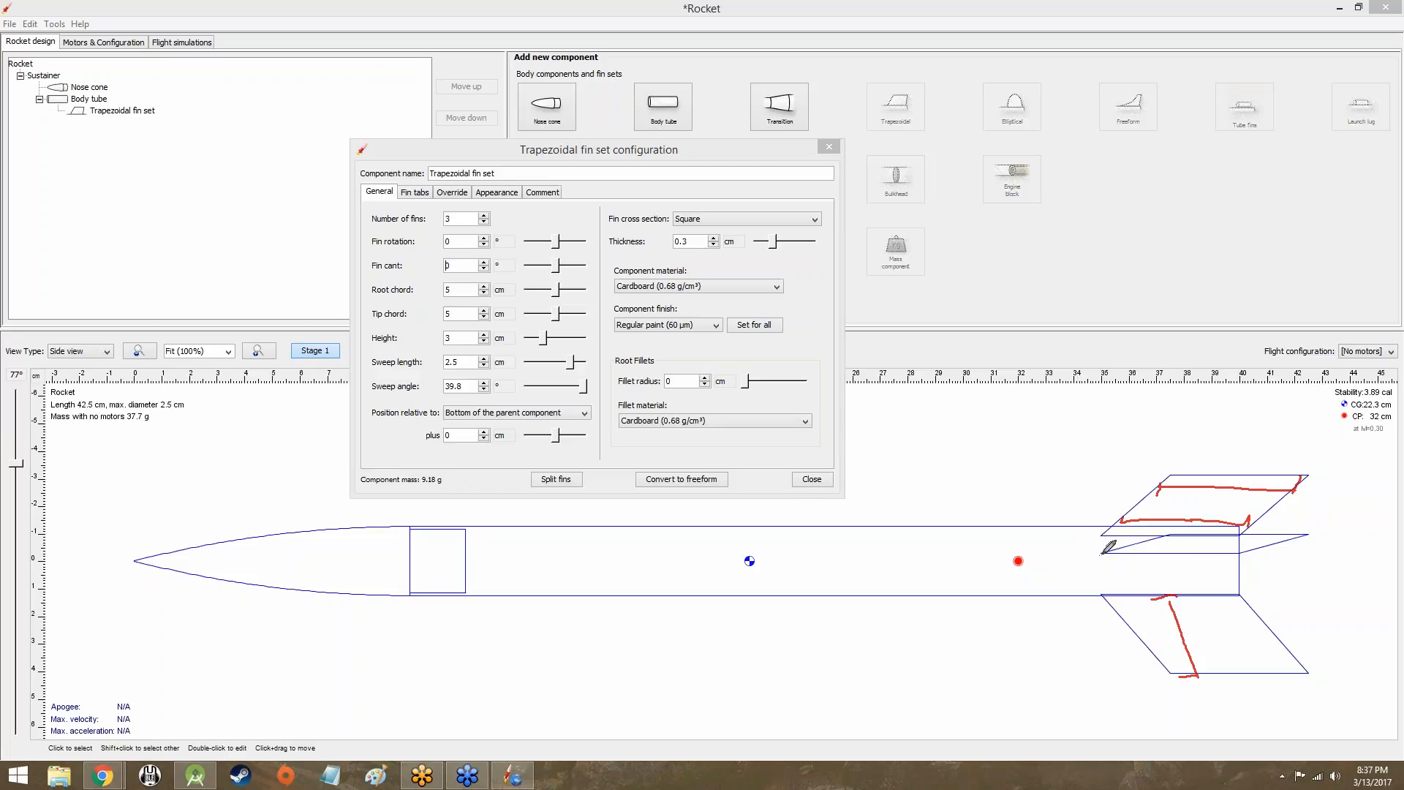
Trace the fins' leading edges and sweep angle with the annotation pen, and erase all drawings
mouse_move(1101, 553)
mouse_down()
mouse_move(1168, 534)
mouse_move(1130, 507)
mouse_move(1169, 475)
mouse_up()
drag(1104, 595, 1187, 680)
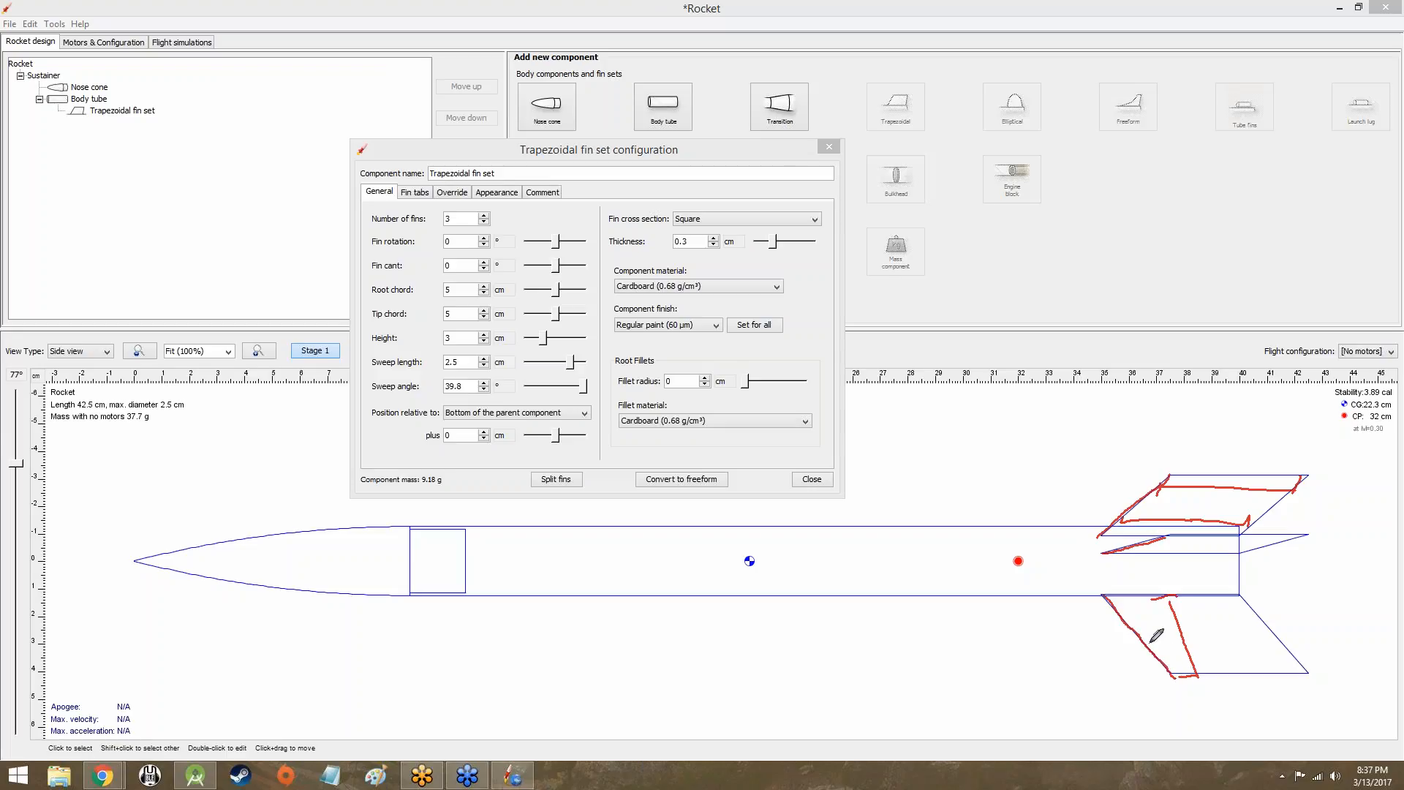
drag(1107, 594, 1256, 735)
drag(1091, 595, 1117, 615)
click(1100, 604)
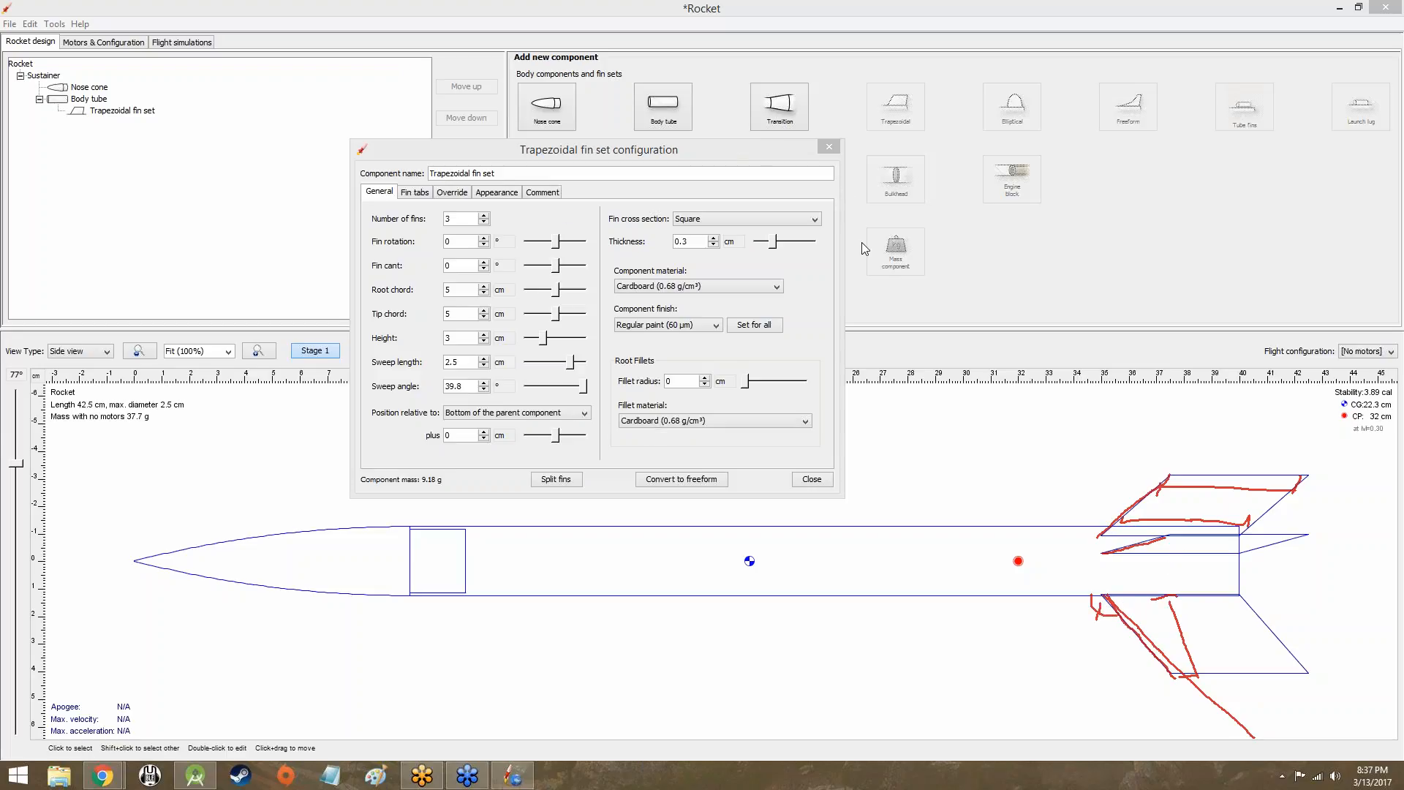
right_click(875, 308)
click(896, 313)
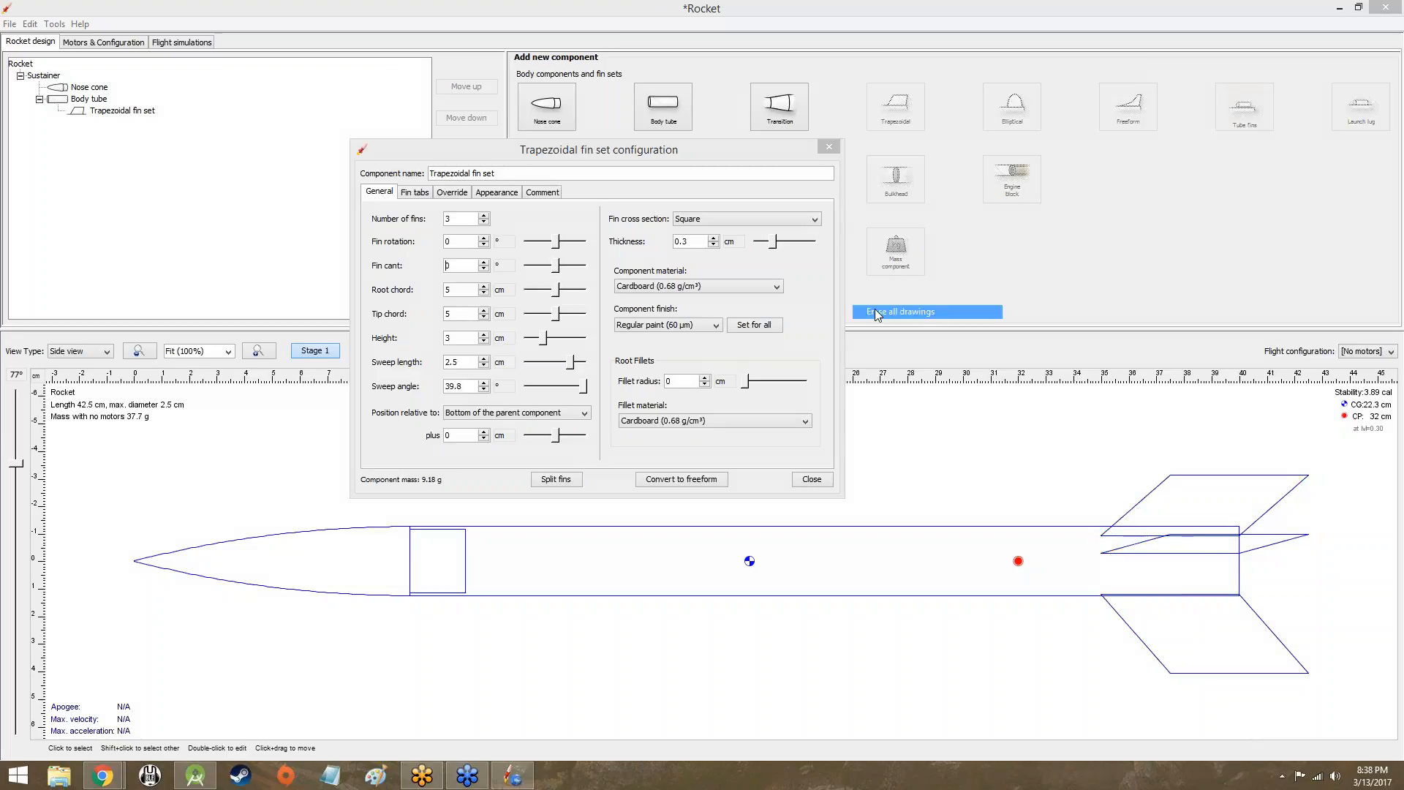
click(631, 236)
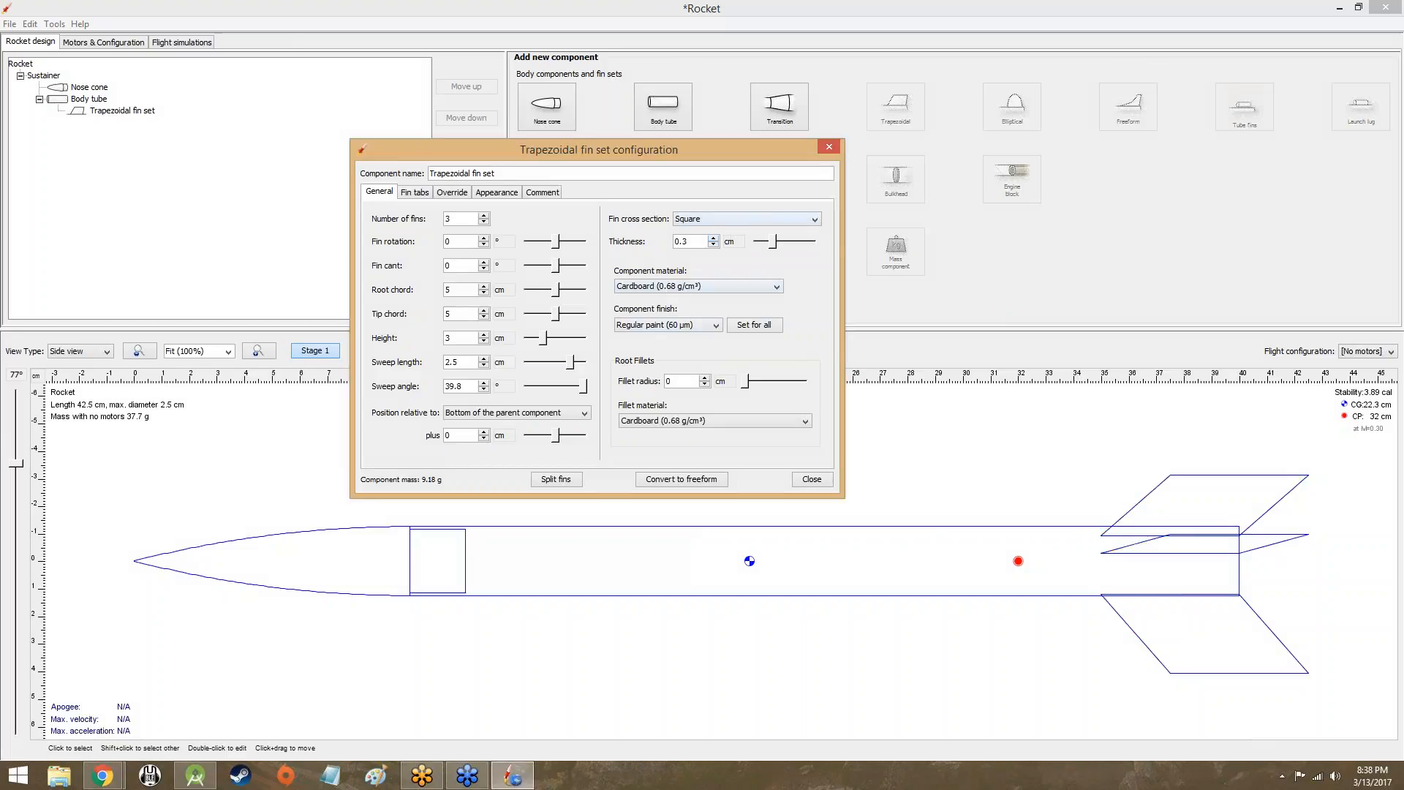
Show the rocket in the 3D Finished view, rotate it slightly, and outline the upper fin's leading edge with the annotation pen
click(108, 352)
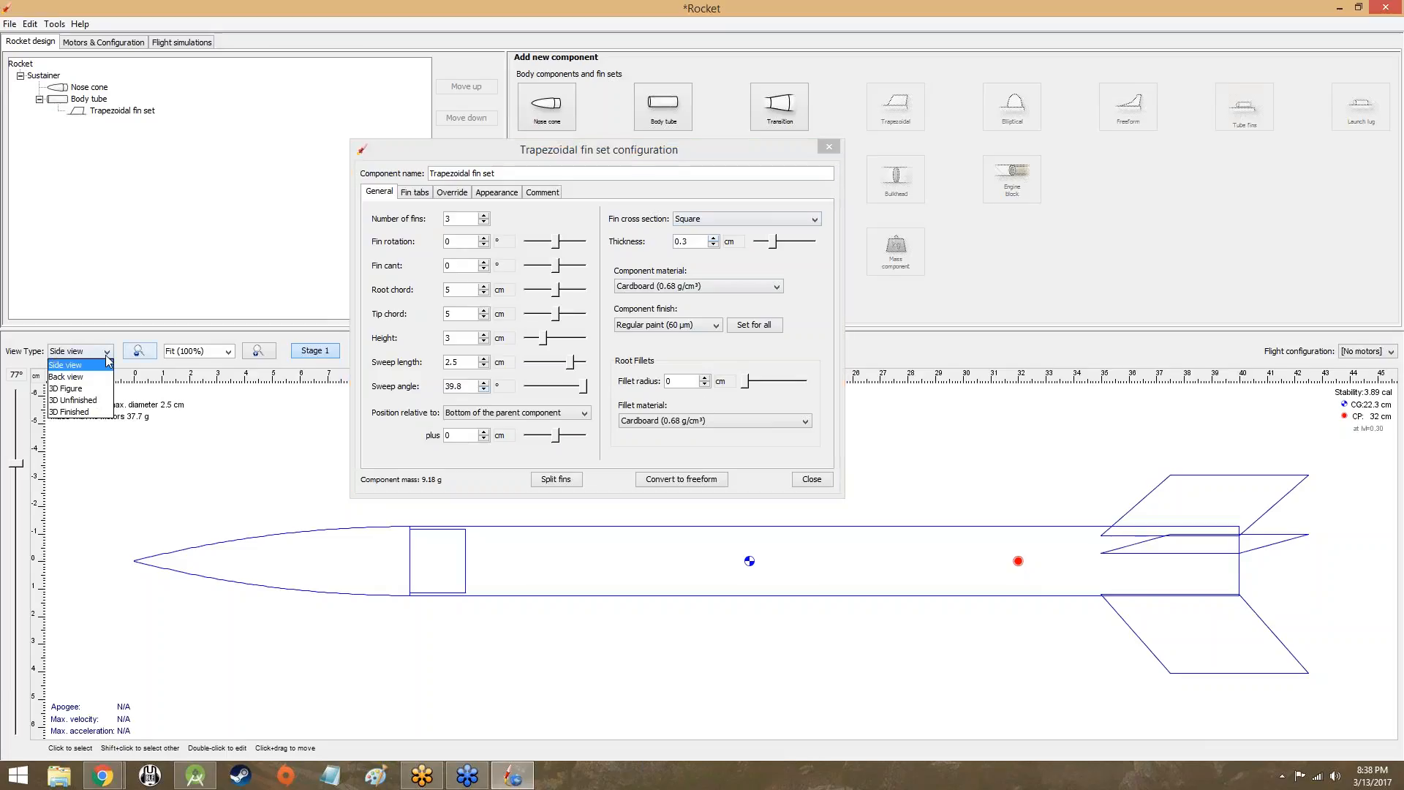
click(102, 412)
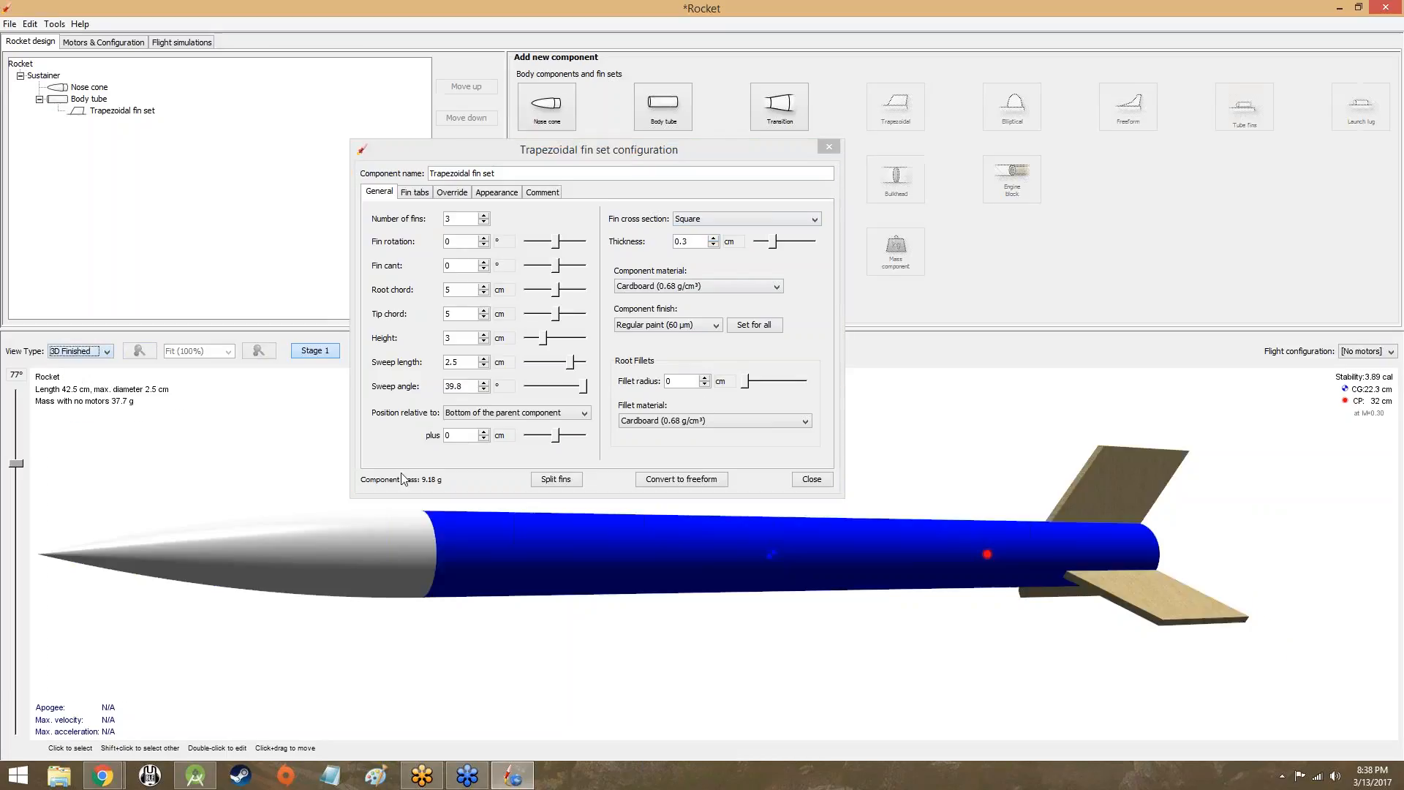
drag(1104, 492, 1092, 486)
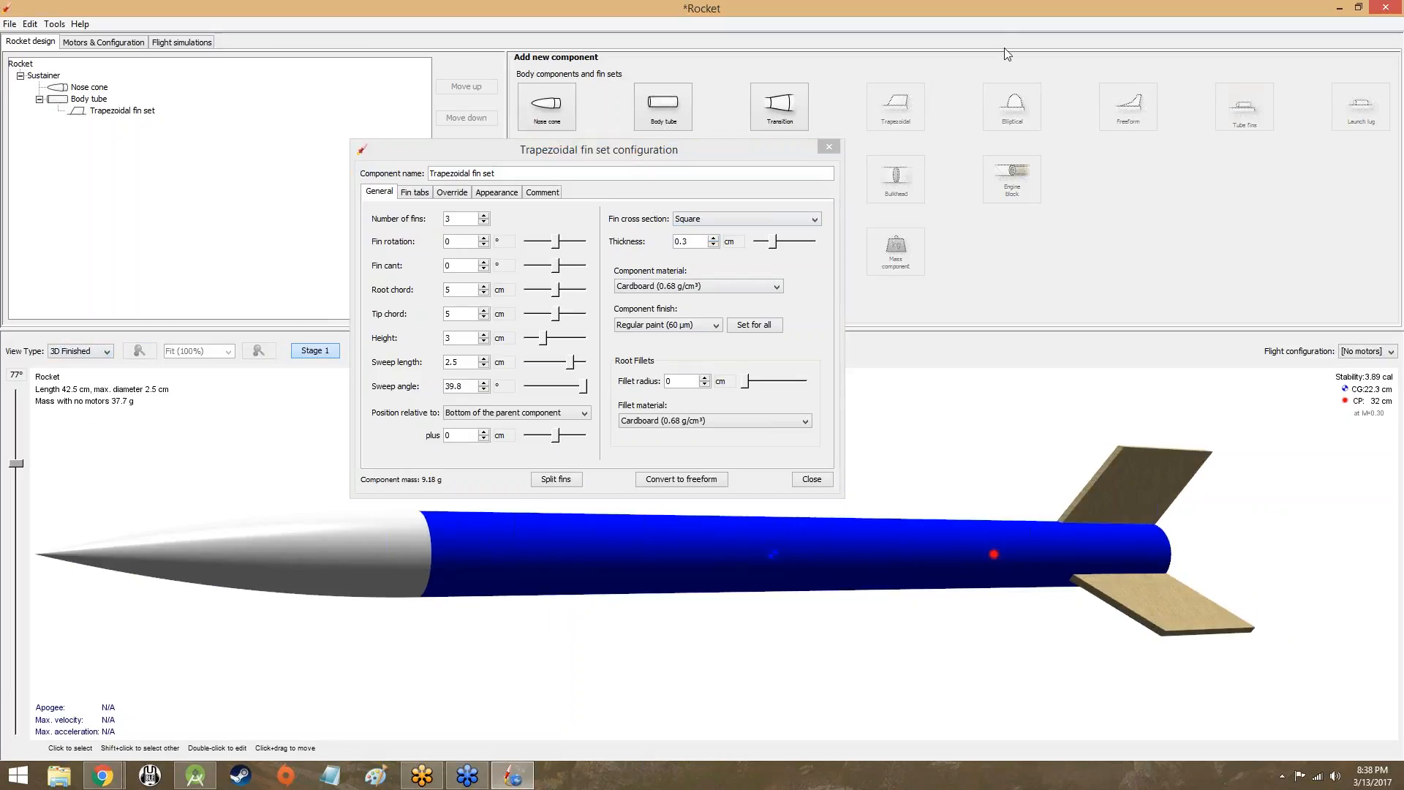
click(1224, 17)
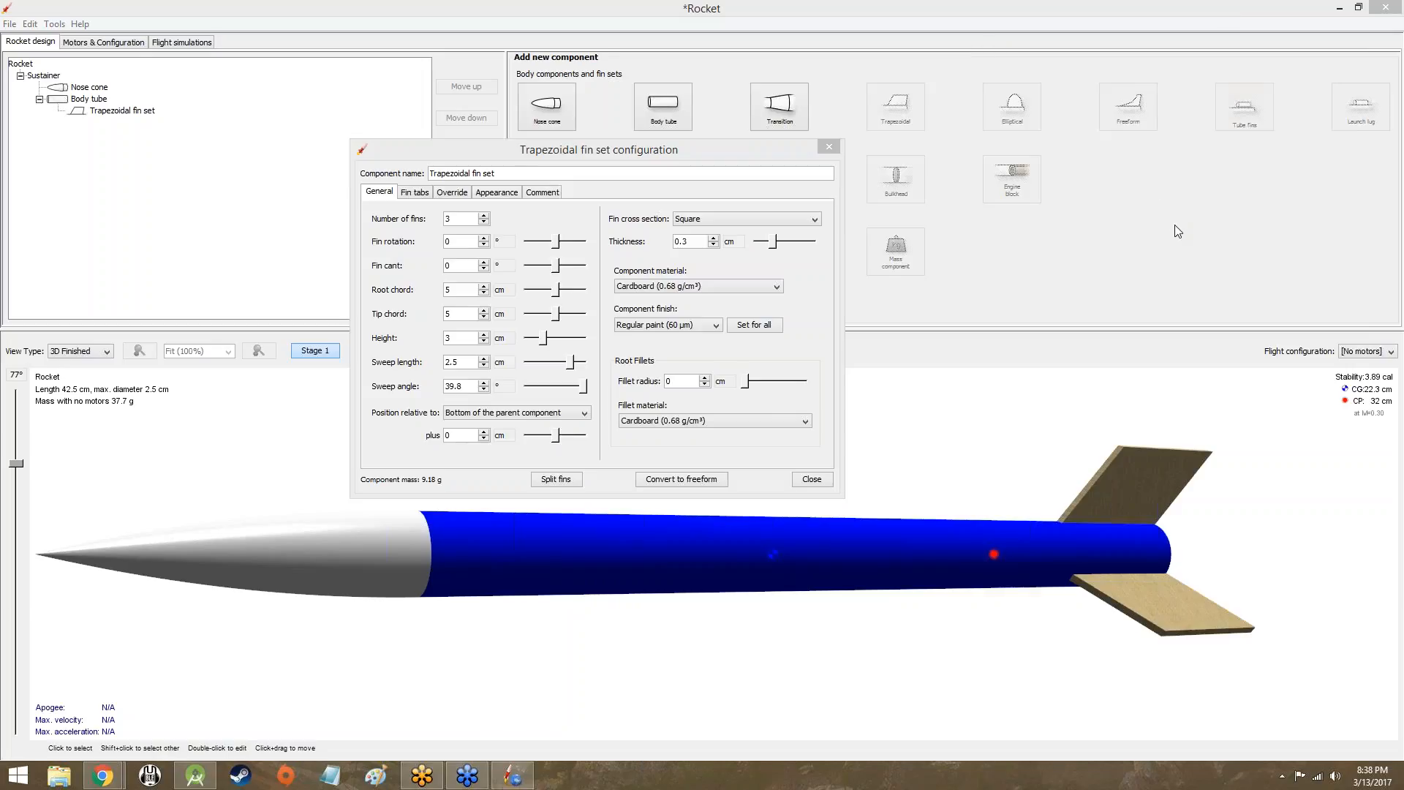
mouse_move(1060, 516)
mouse_down()
mouse_move(1101, 455)
mouse_move(1135, 447)
mouse_move(1059, 512)
mouse_up()
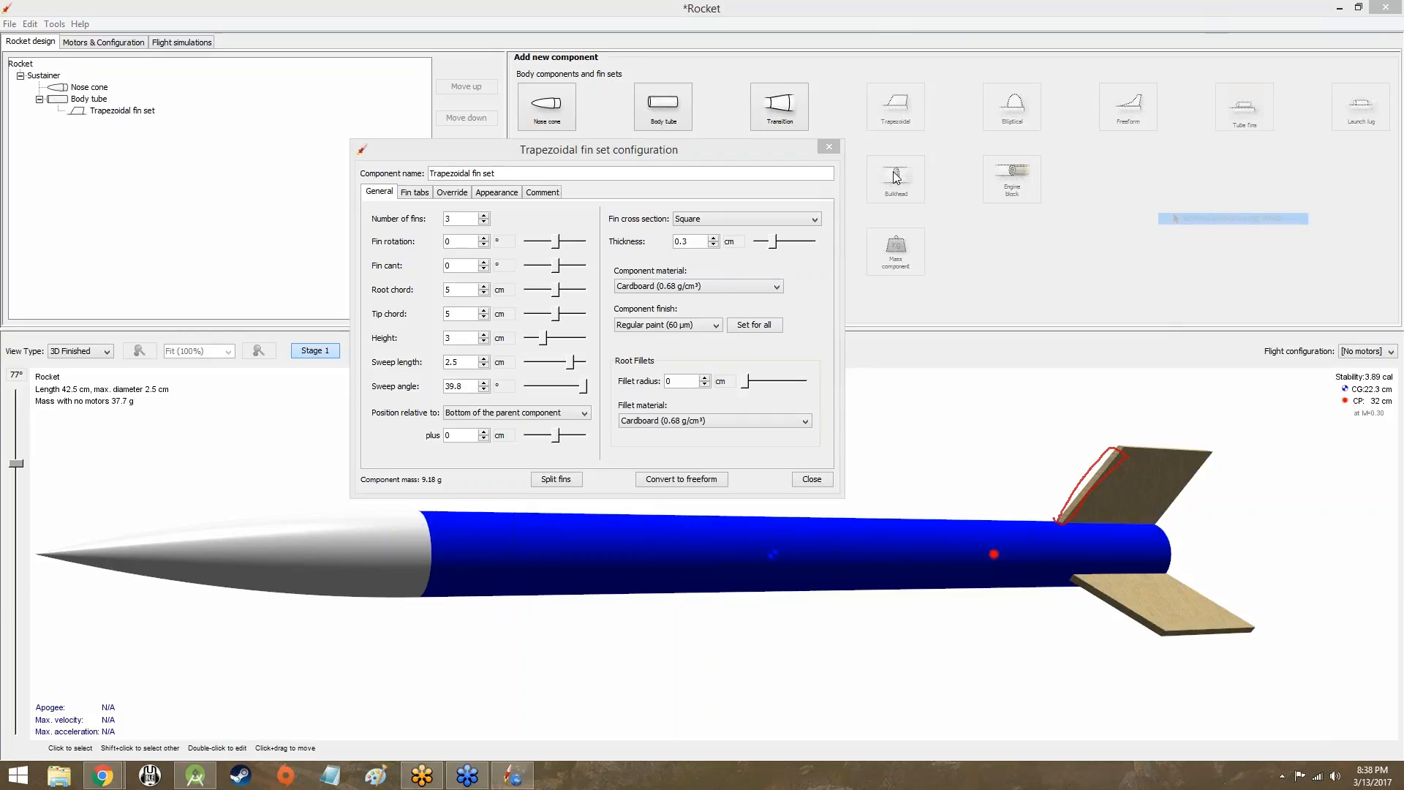
Set the fin cross section to Rounded and the thickness to 0.2 cm, and erase the annotation
click(735, 219)
click(726, 244)
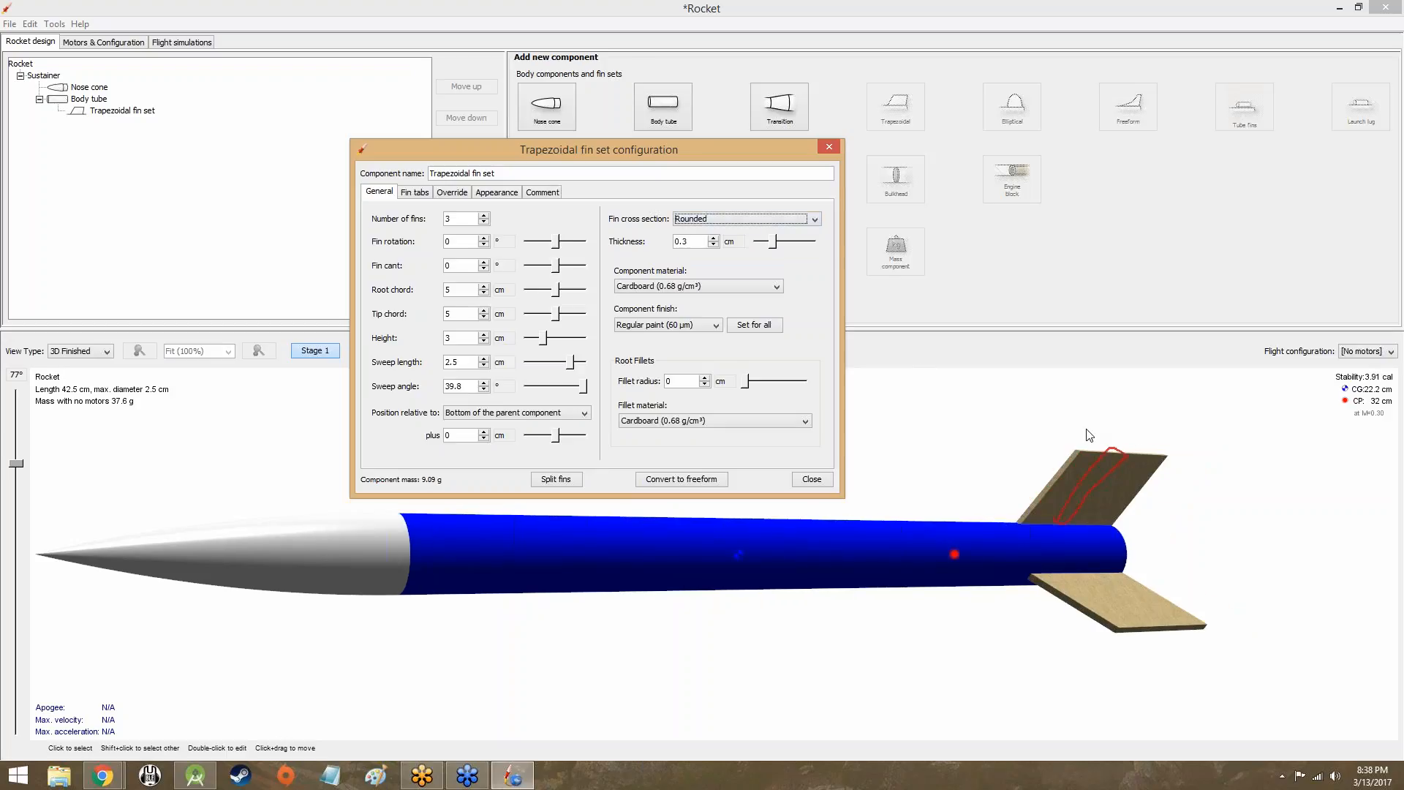
click(693, 218)
click(695, 231)
click(702, 219)
click(695, 239)
key(Return)
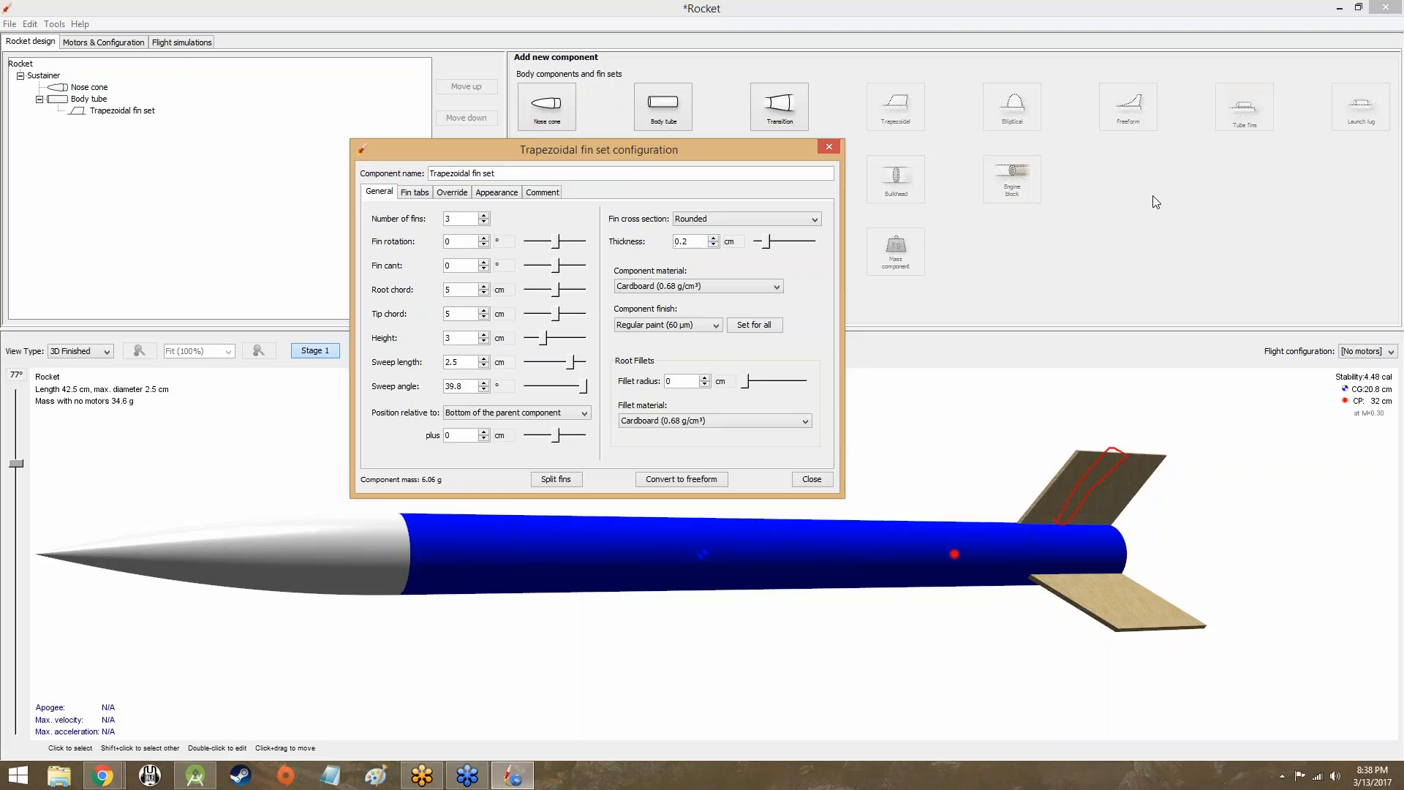
click(1177, 220)
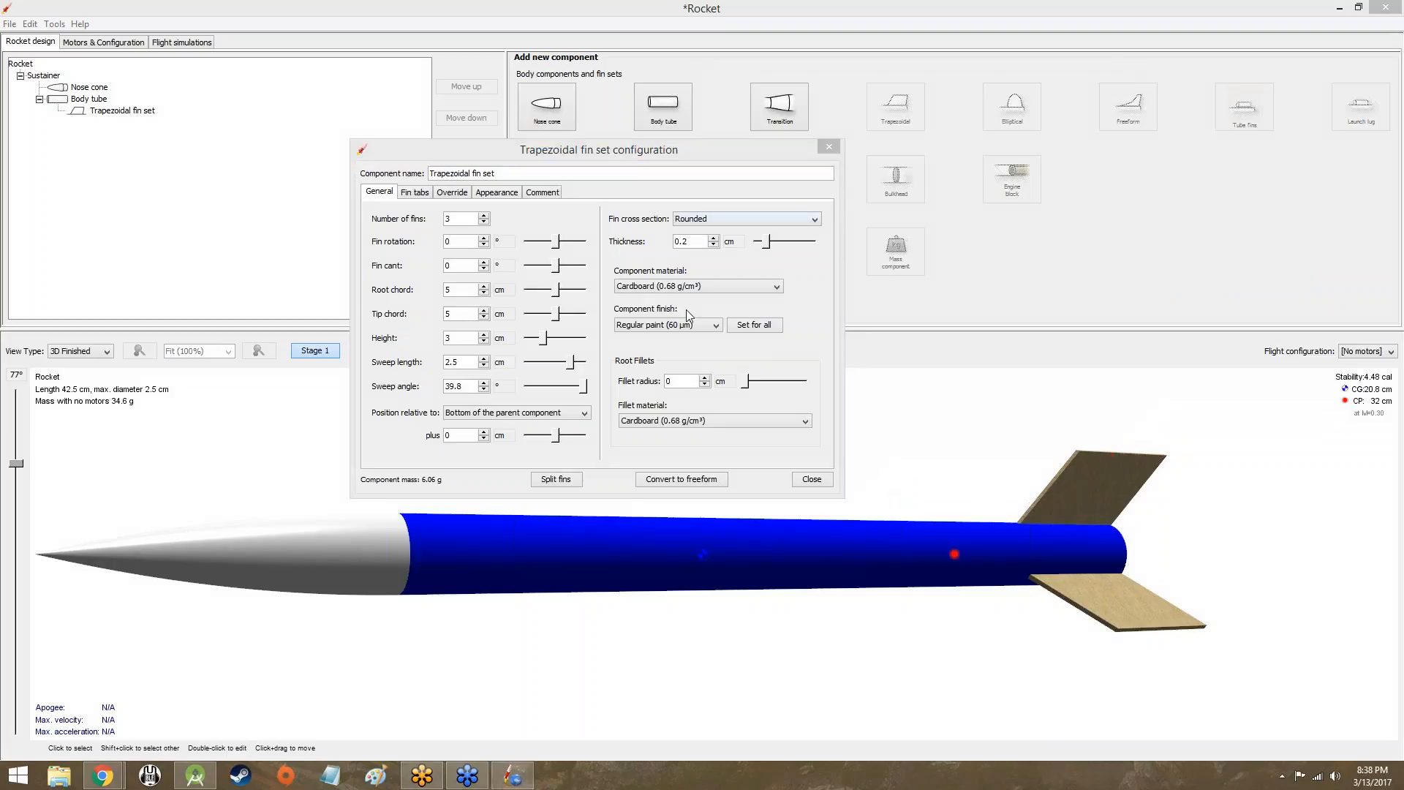
click(626, 268)
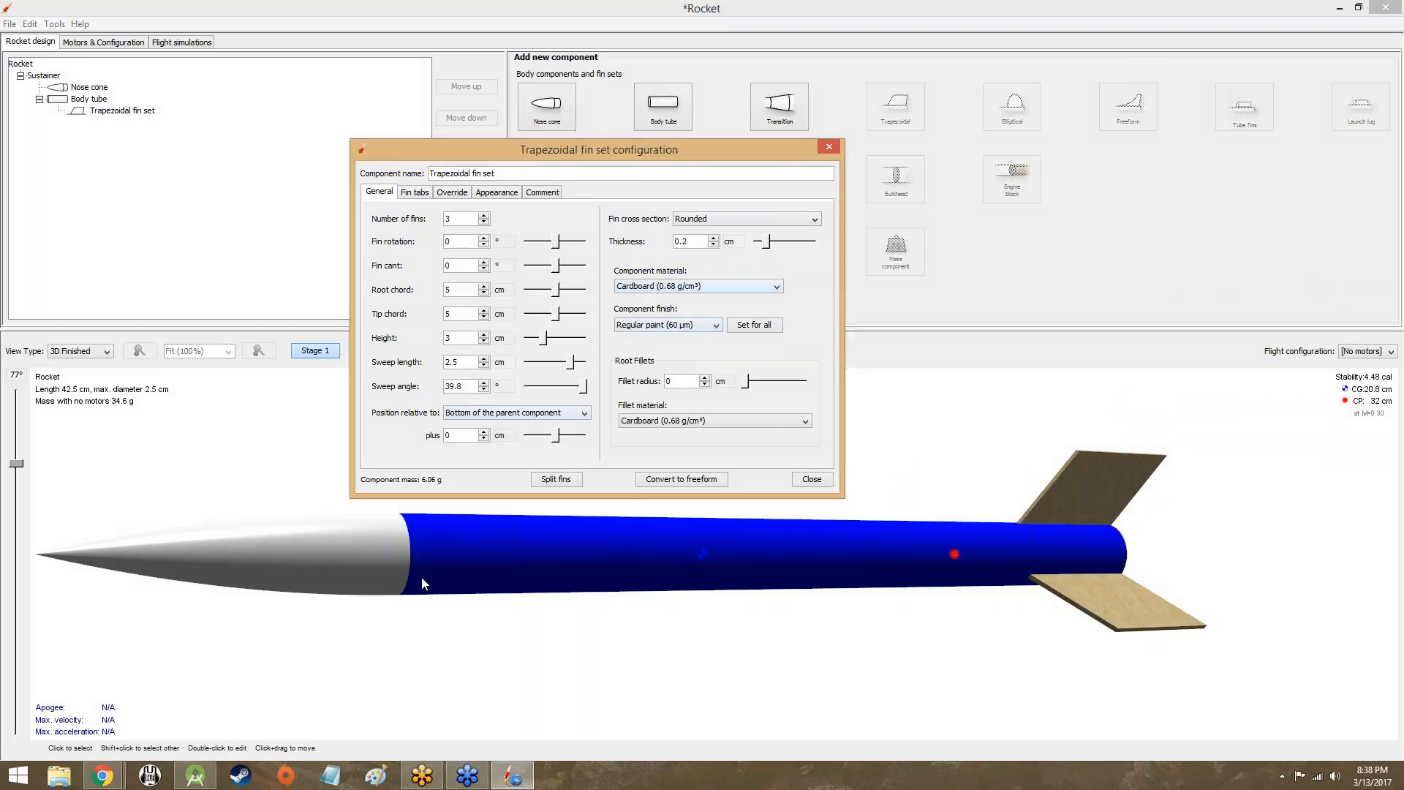
Switch to the Open Rocket slides in Google Slides and open slide 28 on the body tube's appearance
click(107, 779)
click(263, 698)
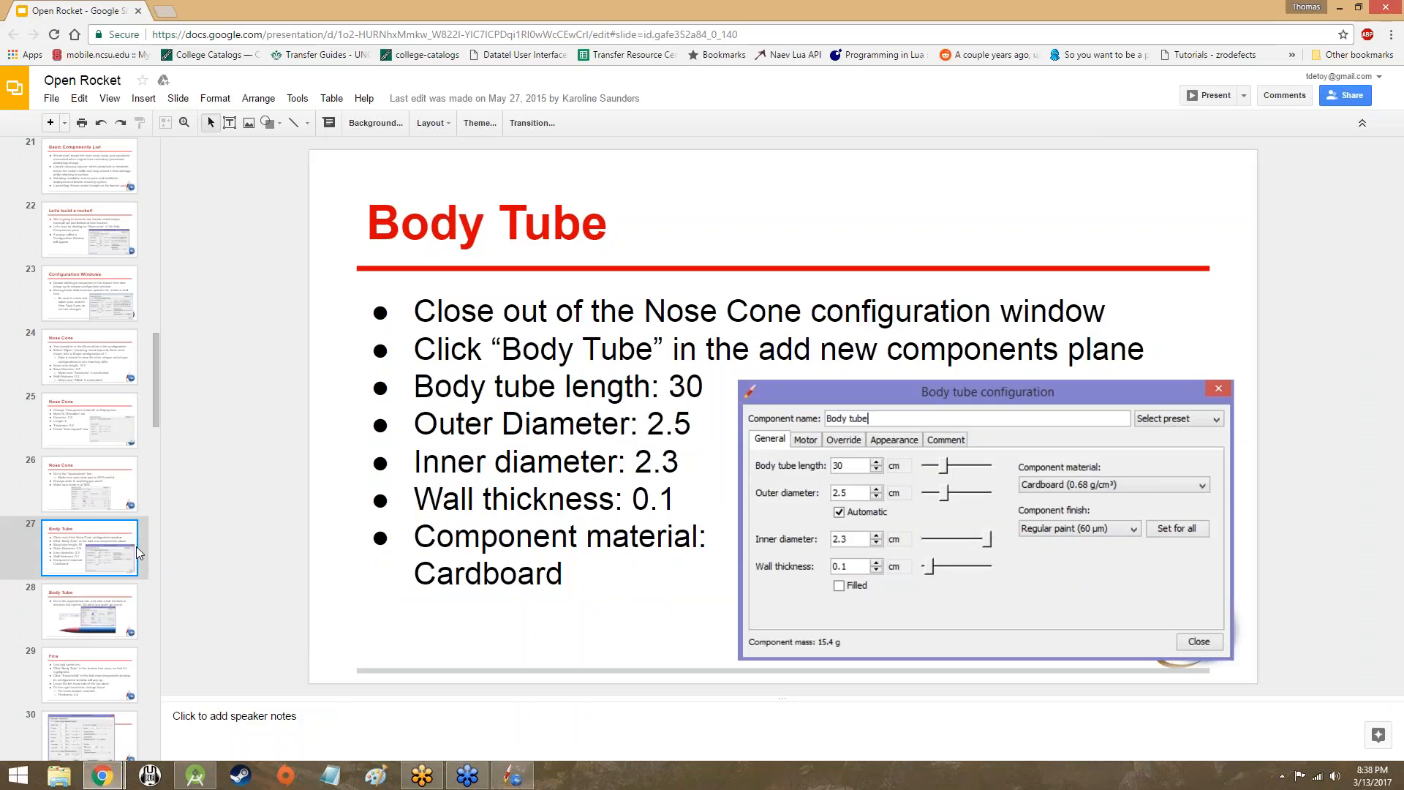
click(107, 595)
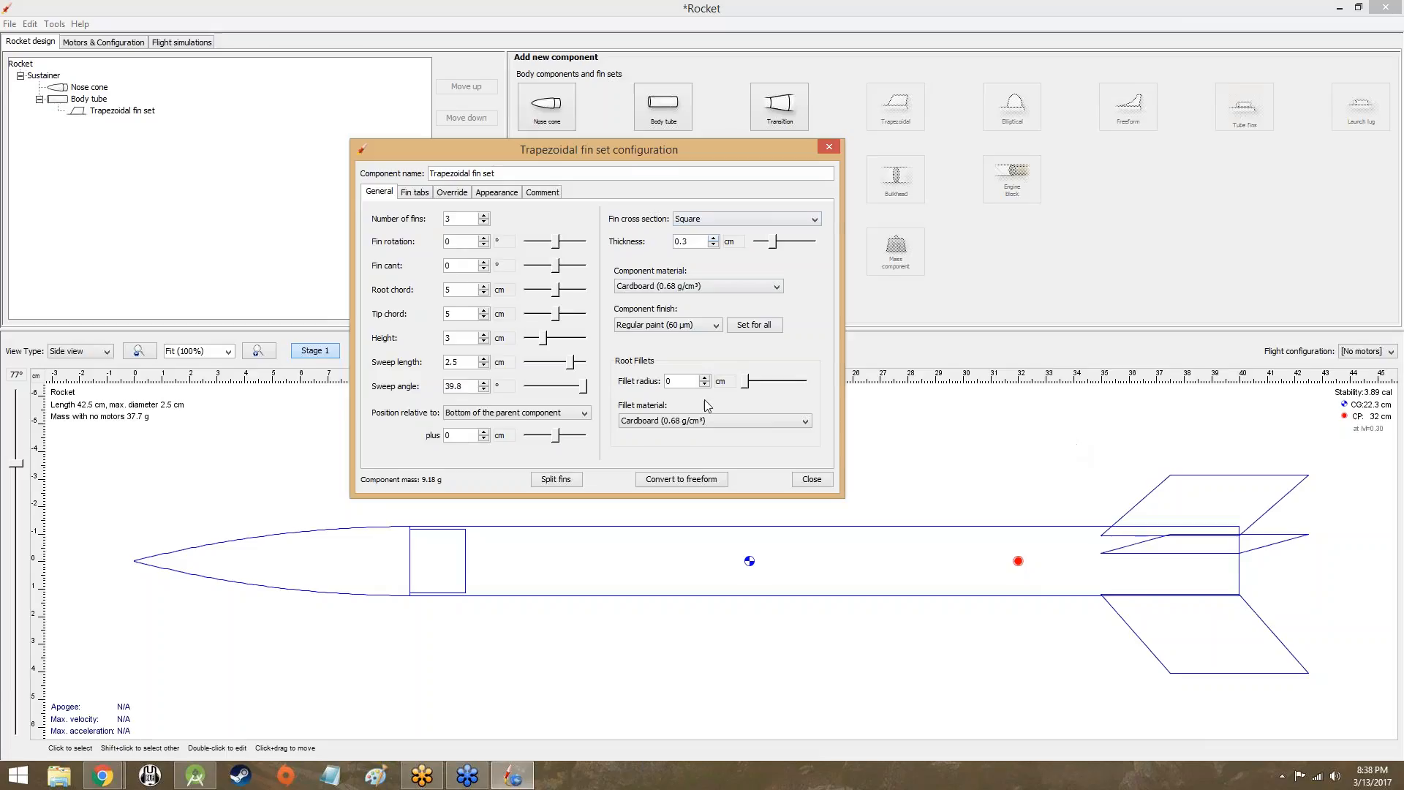
Display the rocket as 3D Finished, turn it to expose the fin edges, and annotate the upper fin's leading edge
click(107, 352)
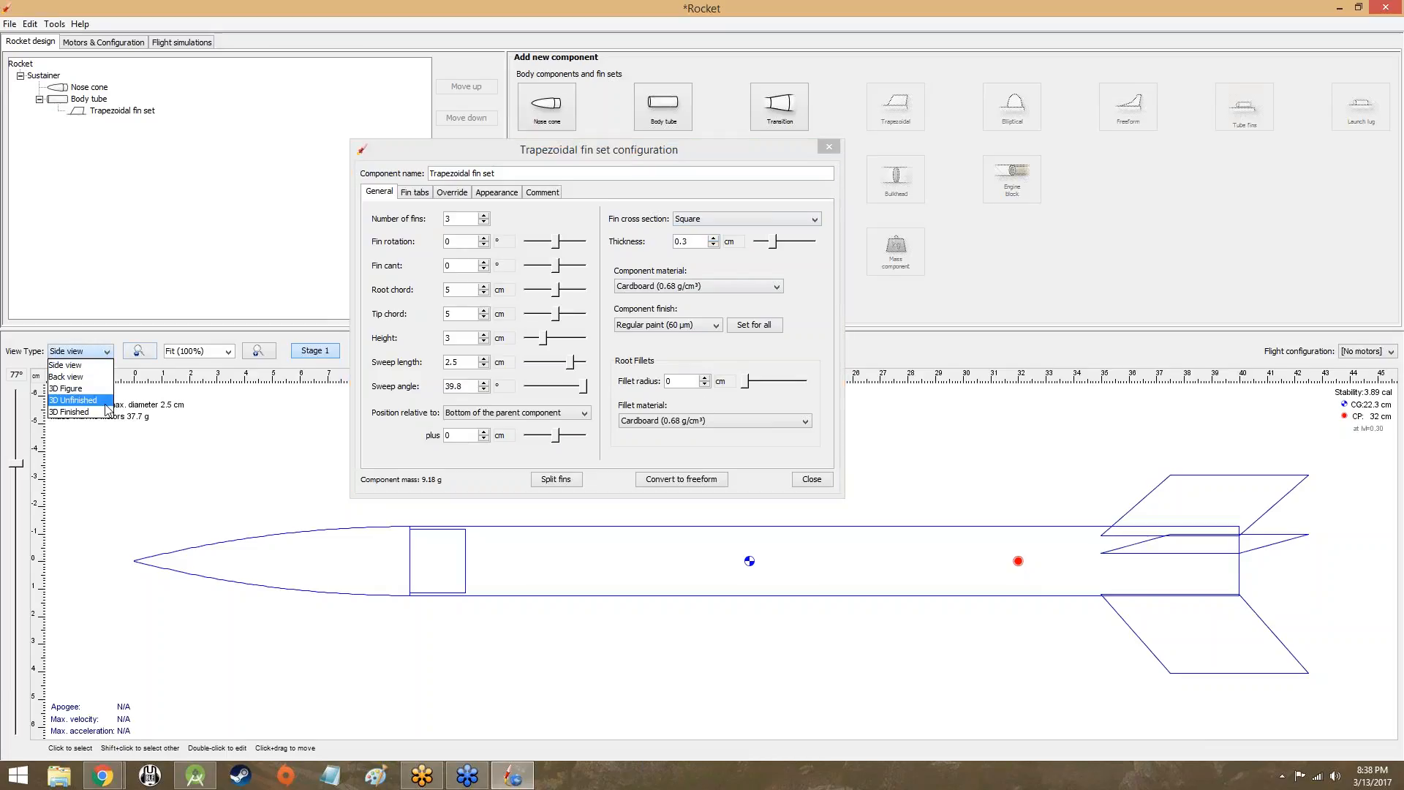
click(72, 411)
drag(1107, 496, 1119, 479)
click(1007, 10)
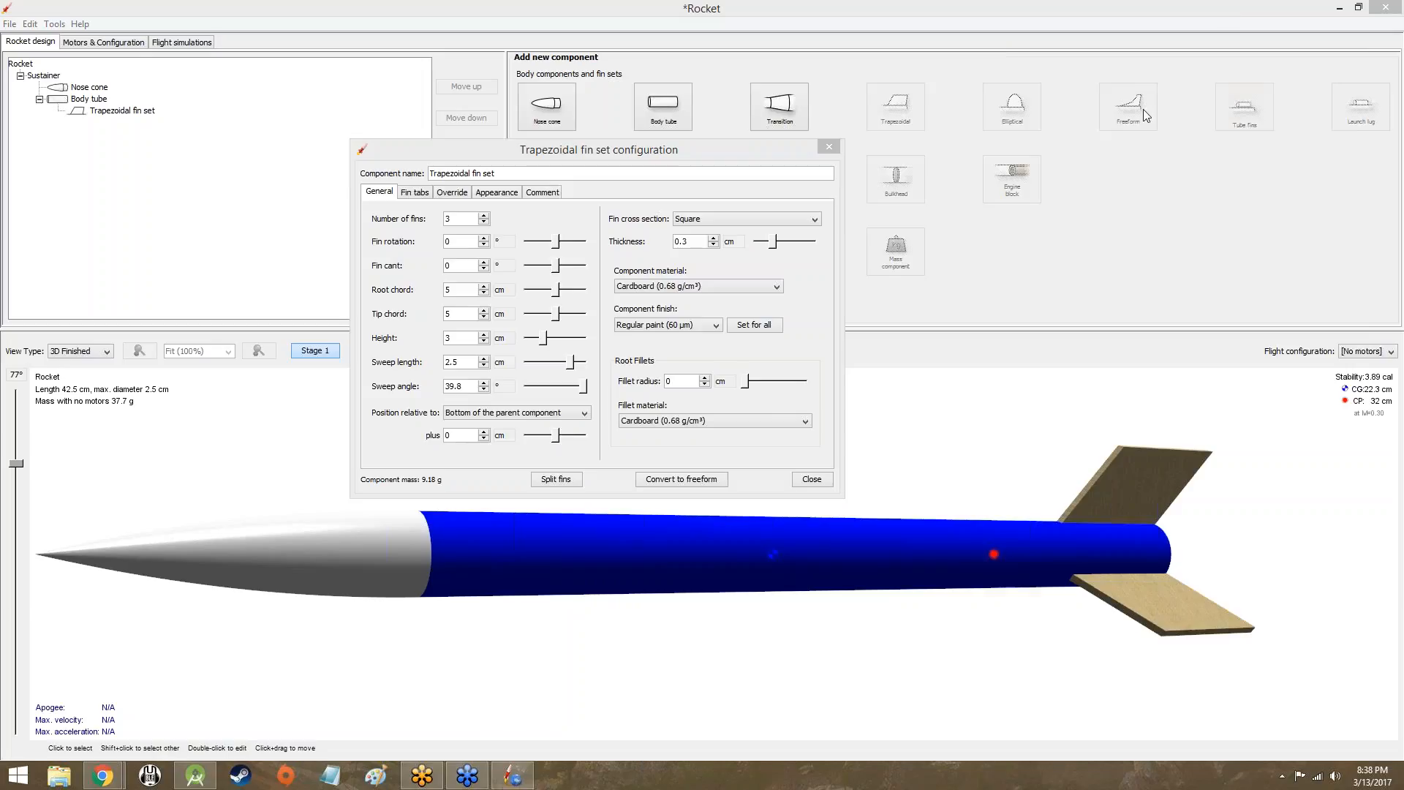
click(1176, 228)
mouse_move(1059, 520)
mouse_down()
mouse_move(1108, 448)
mouse_move(1126, 452)
mouse_move(1095, 486)
mouse_up()
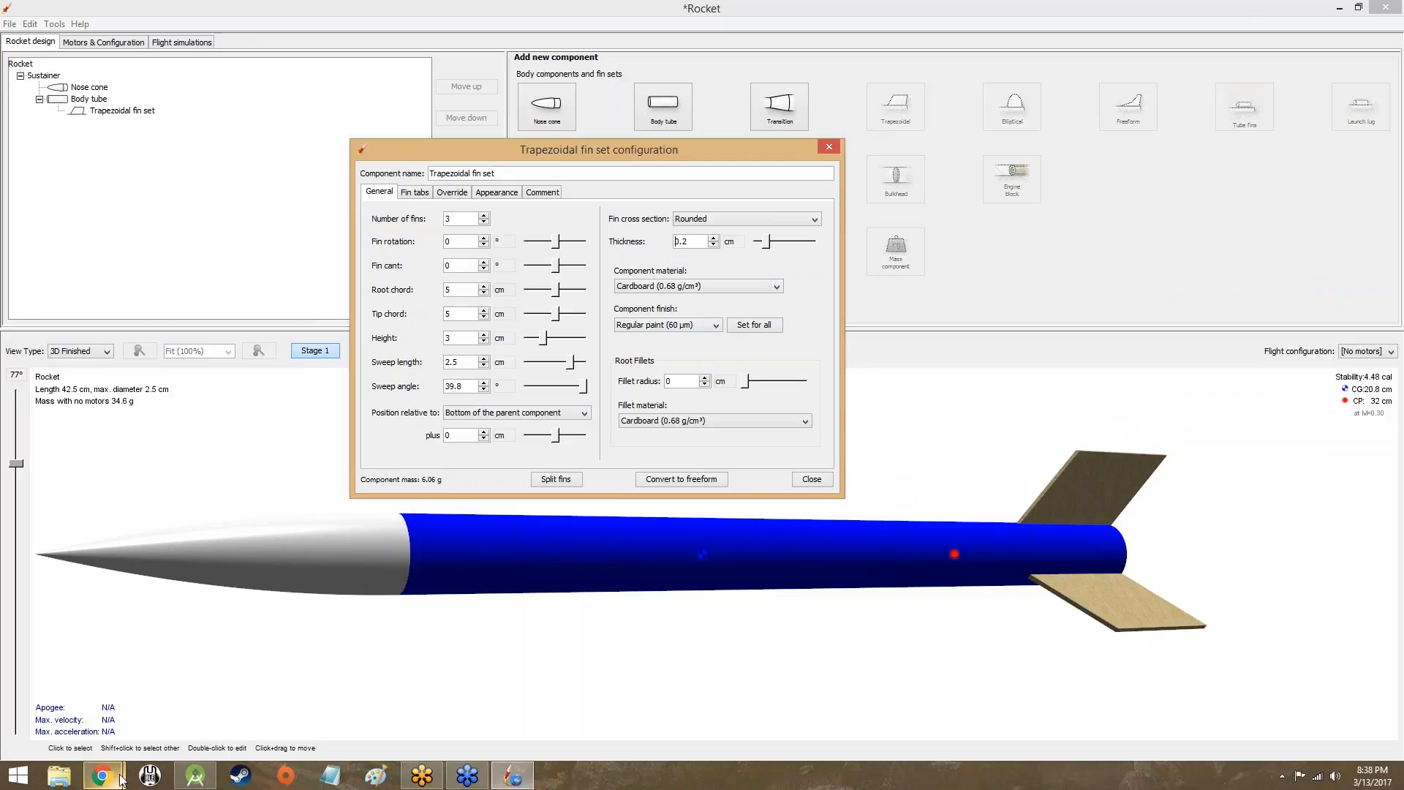
Switch to the Open Rocket slides and find slide 30 with the trapezoidal fin set configuration
mouse_move(110, 785)
click(256, 709)
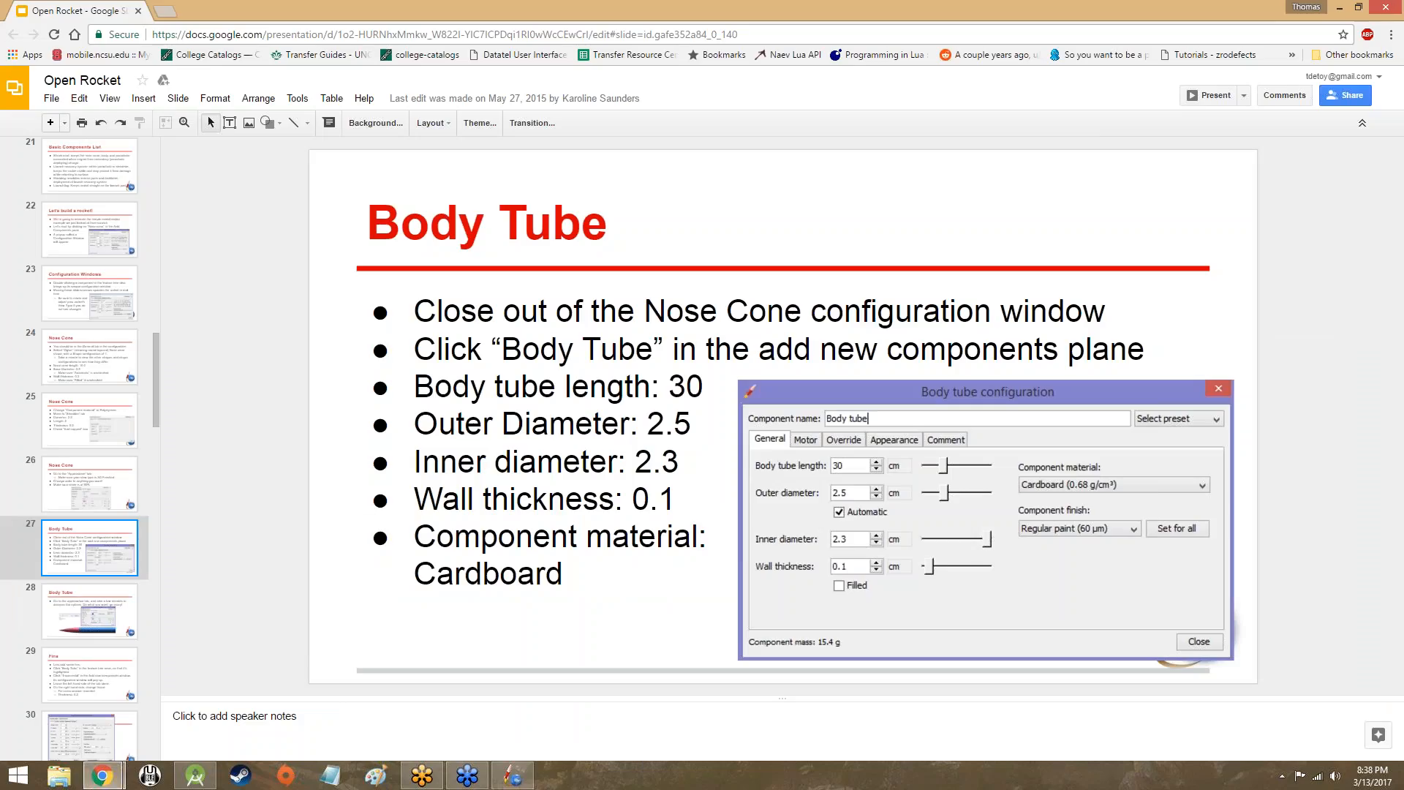
click(107, 596)
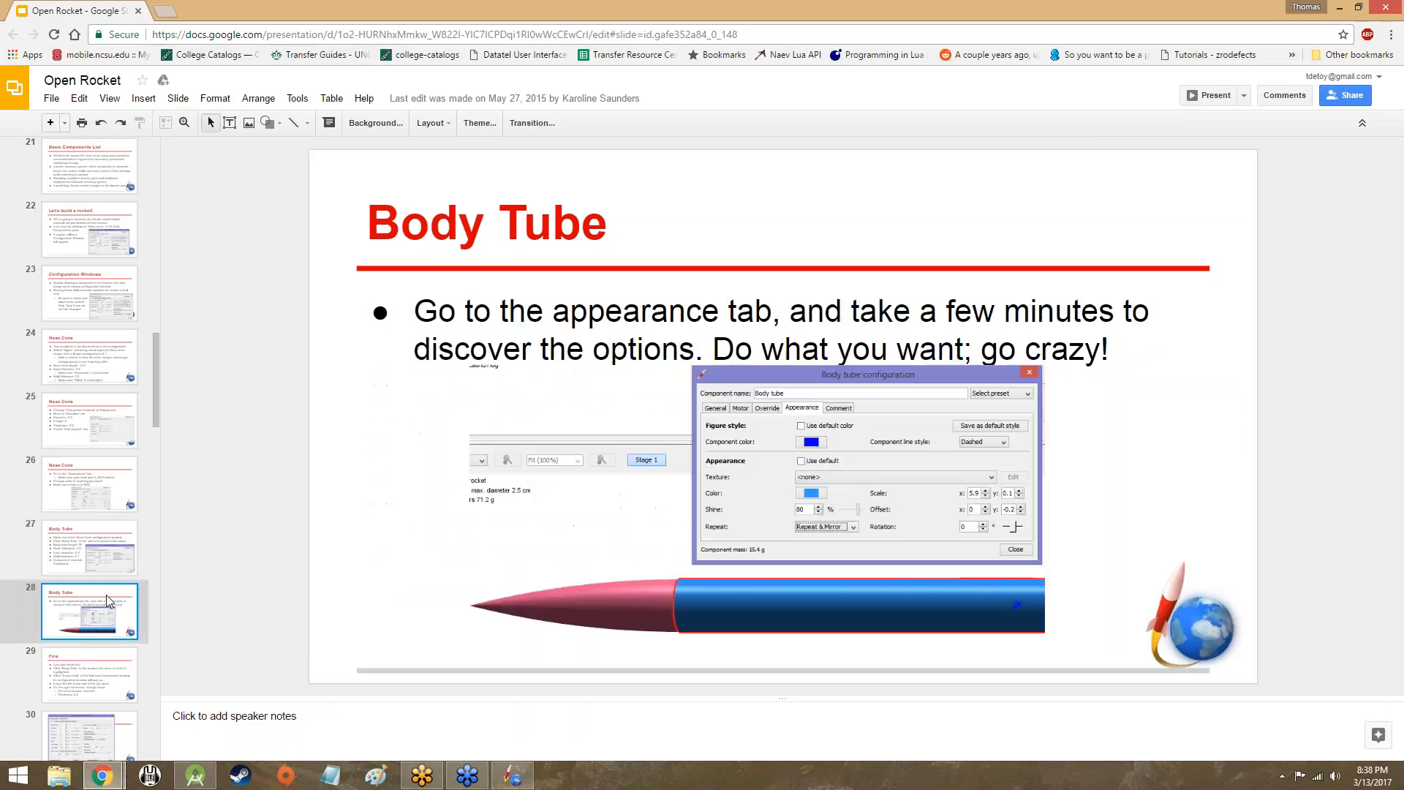
key(Down)
key(Down)
key(Down)
key(Down)
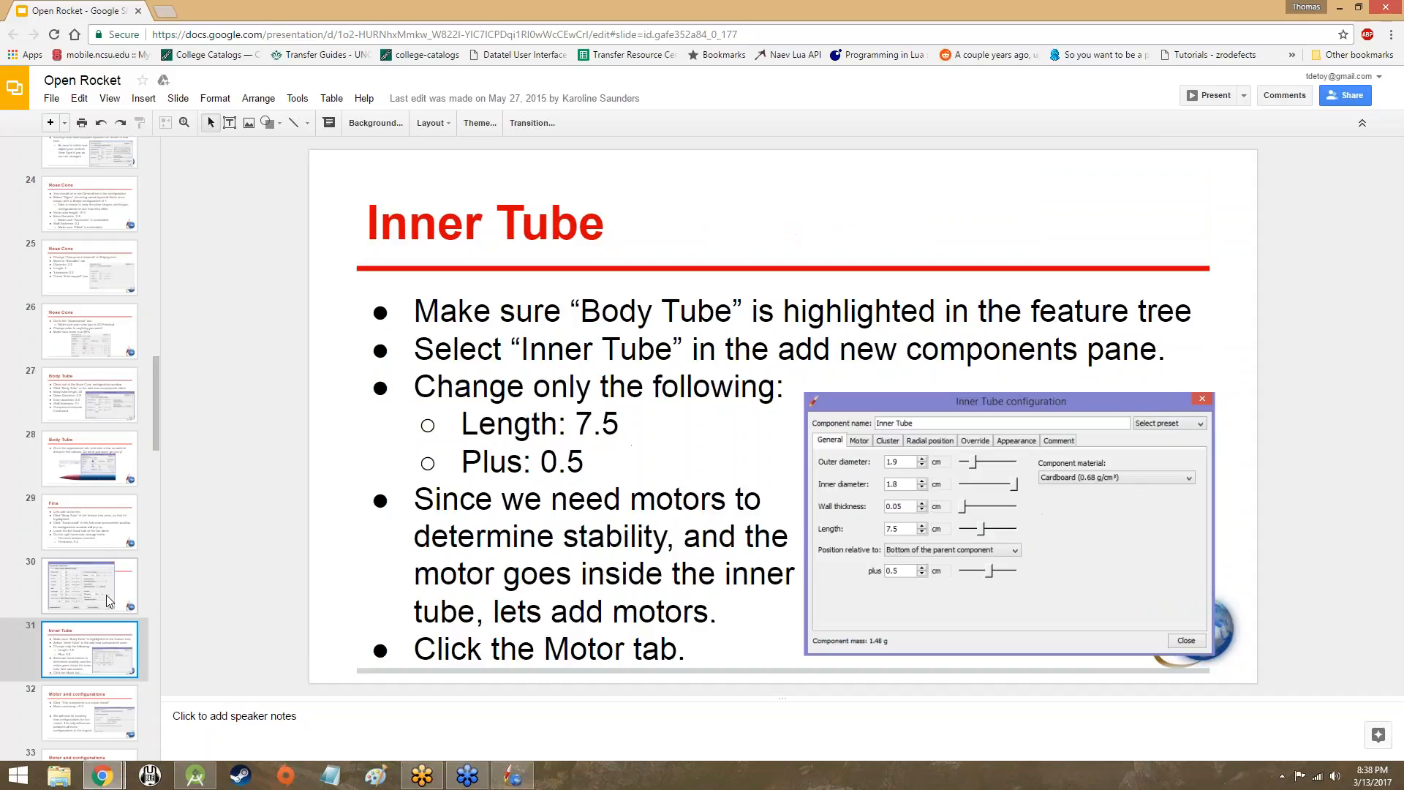
click(107, 594)
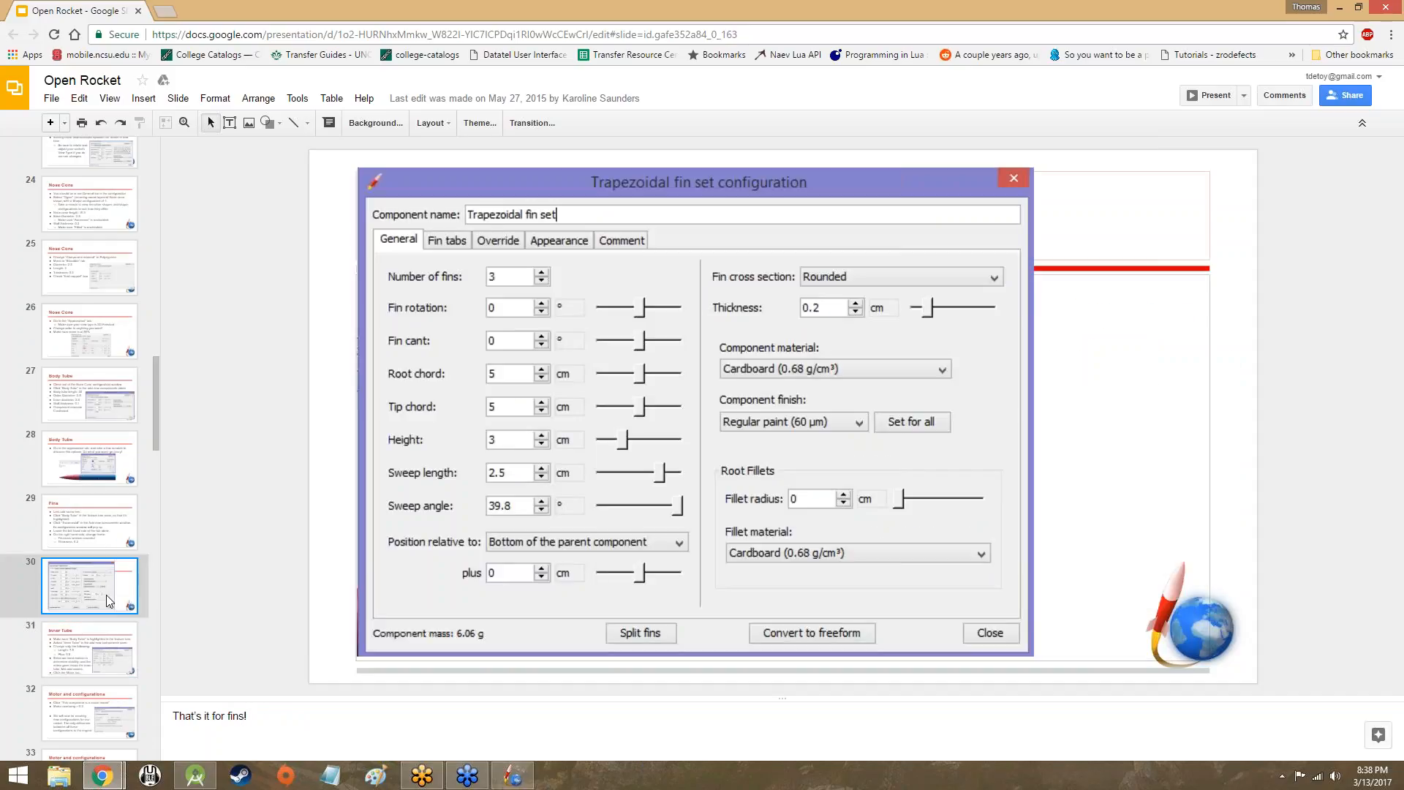
Return to OpenRocket, try Balsa as the fin set's component material, and restore Cardboard
click(513, 775)
click(715, 288)
scroll(715, 307, up, 2)
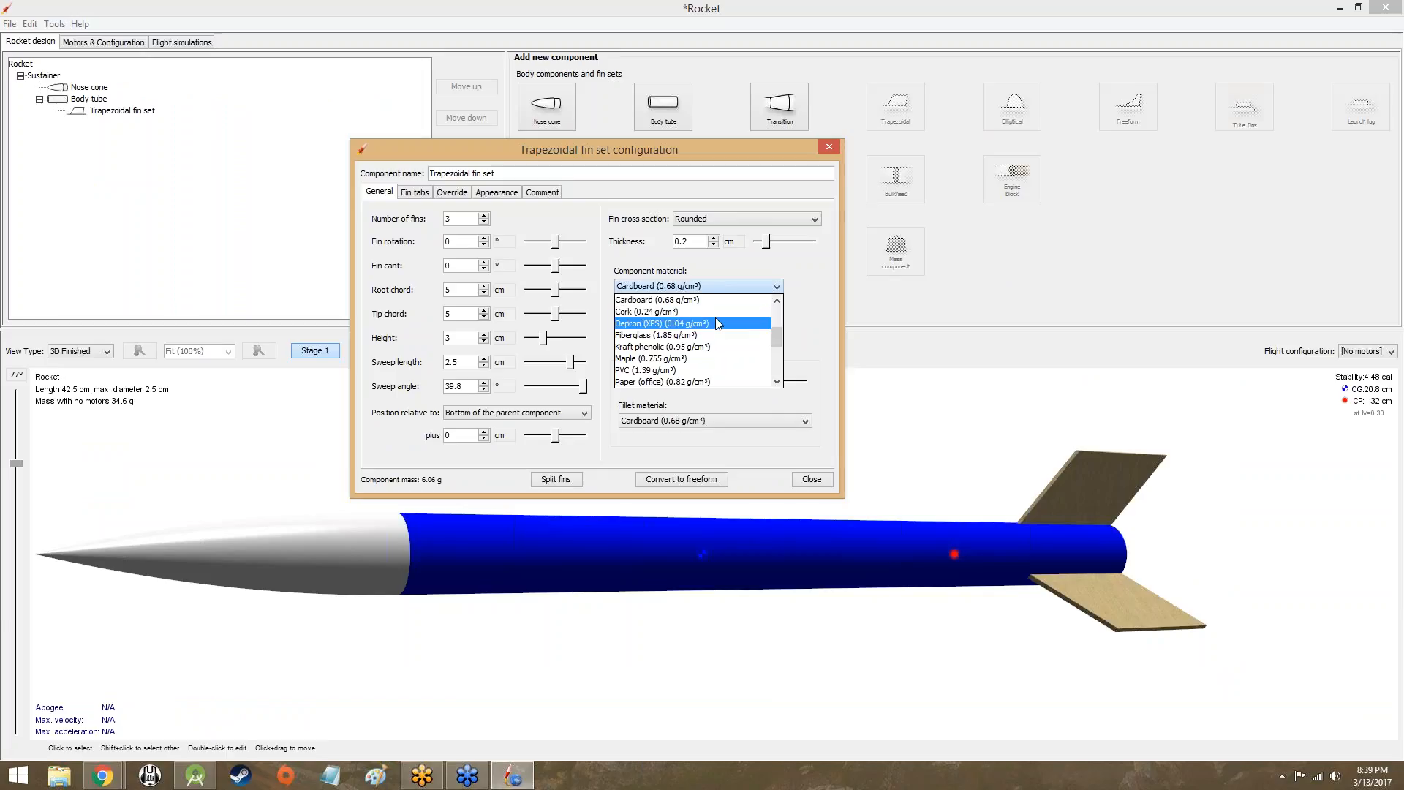
click(660, 323)
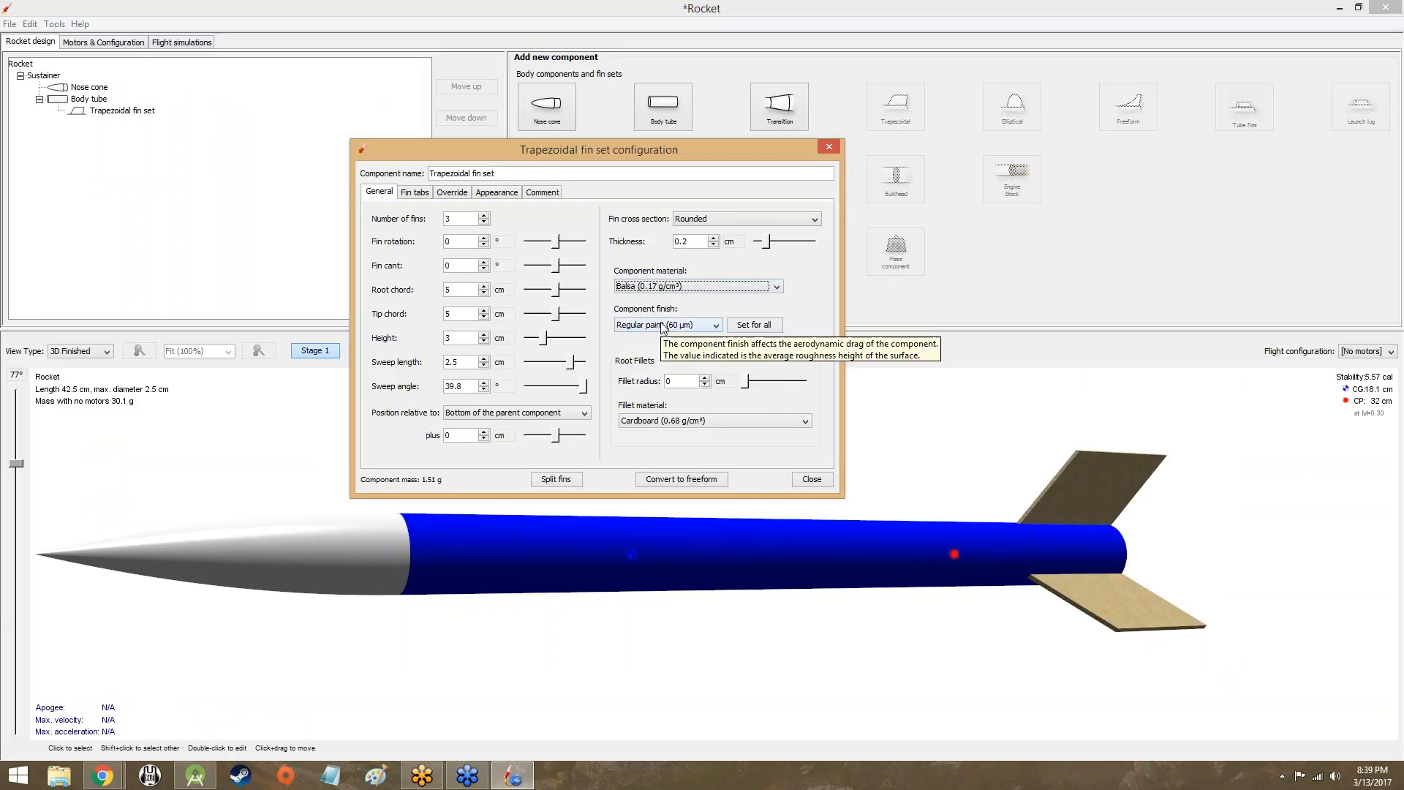
click(662, 286)
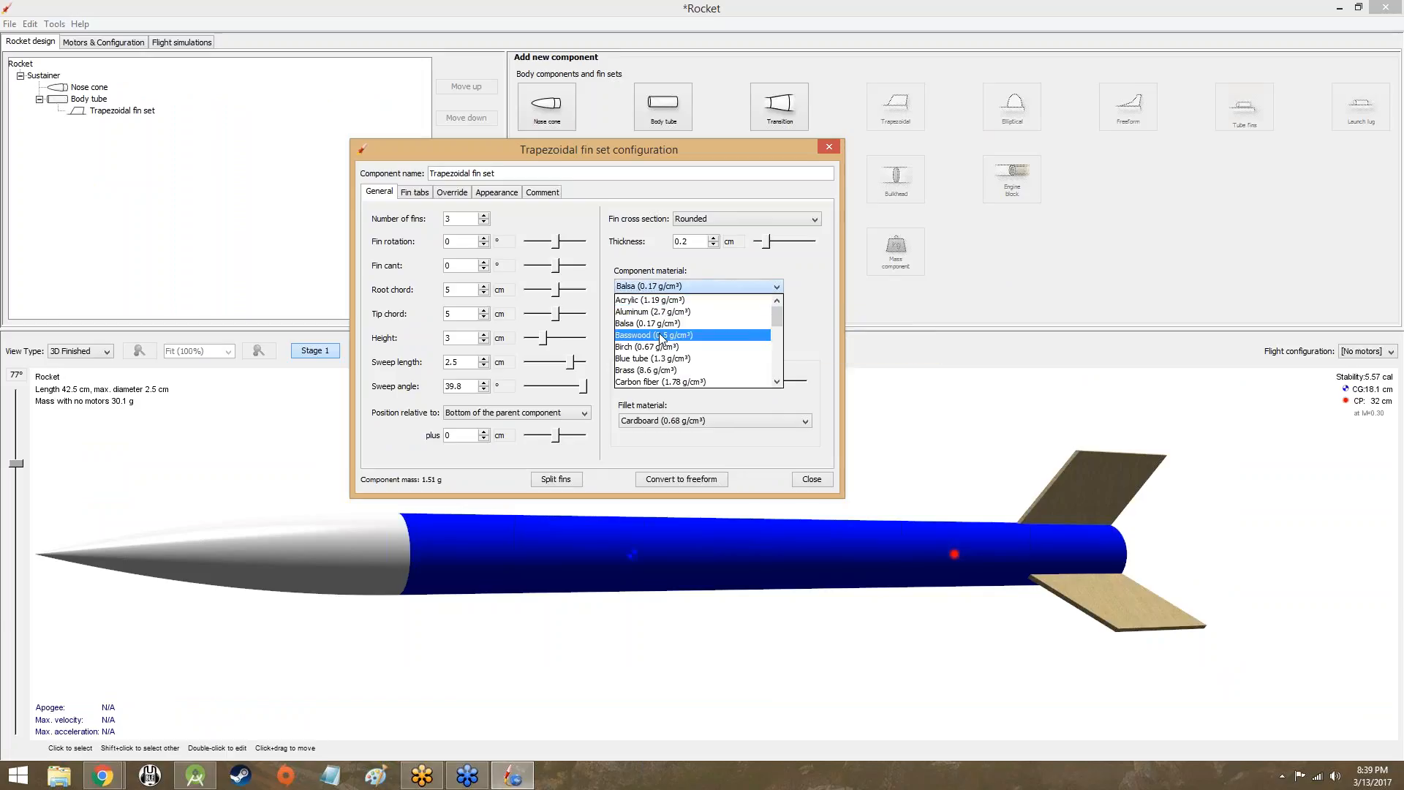
scroll(662, 337, down, 1)
click(661, 335)
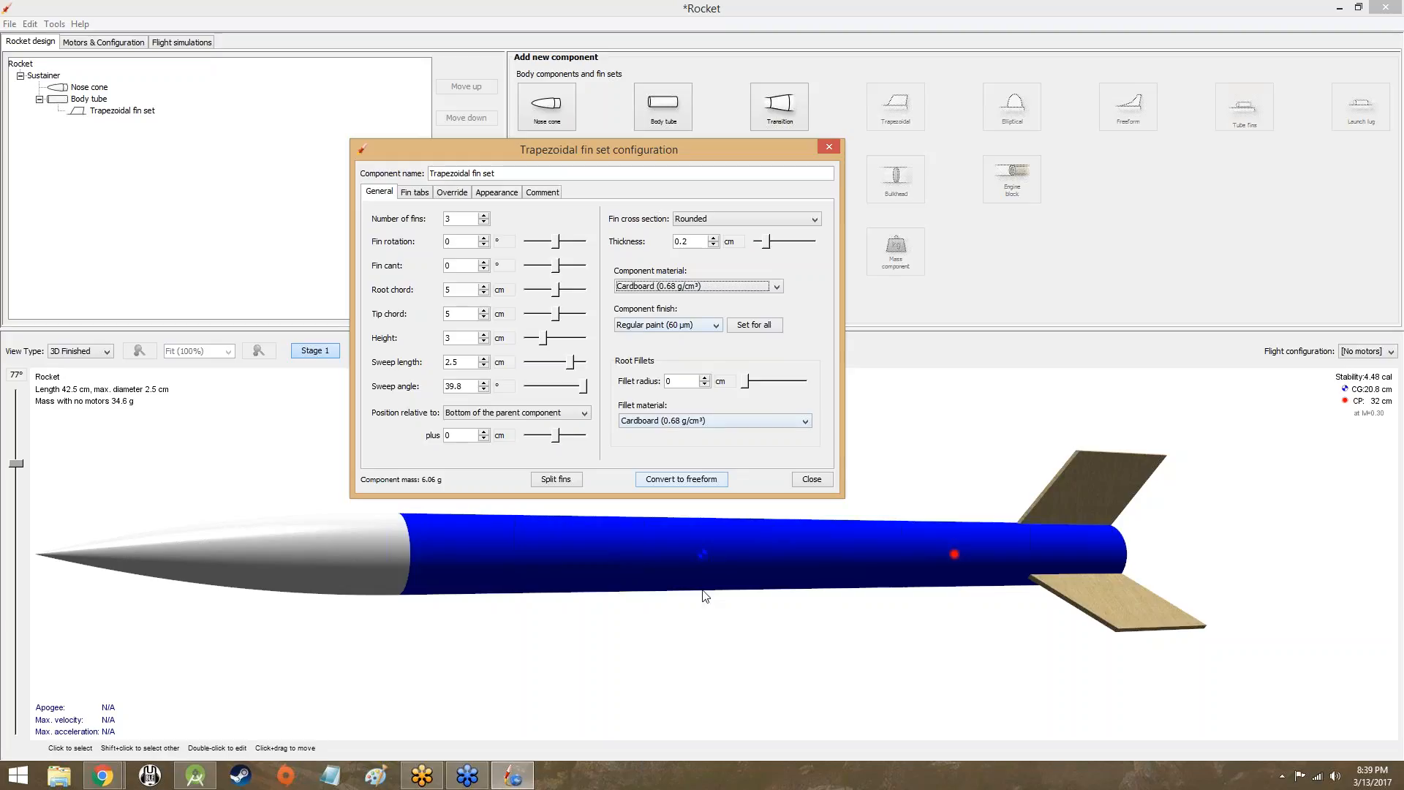
Set the fin set's component material to Birch (0.67 g/cm³)
click(696, 286)
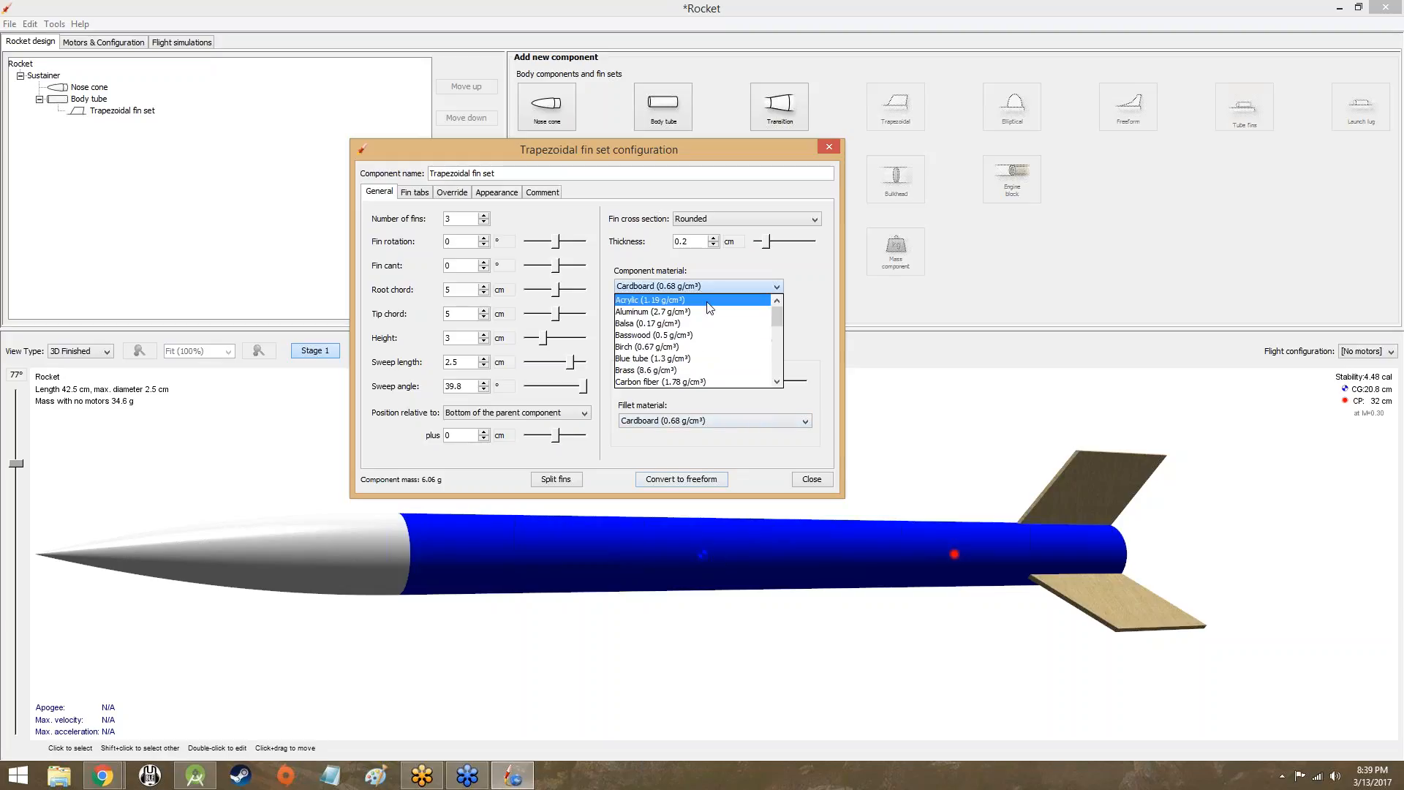
scroll(707, 329, up, 2)
scroll(706, 332, up, 3)
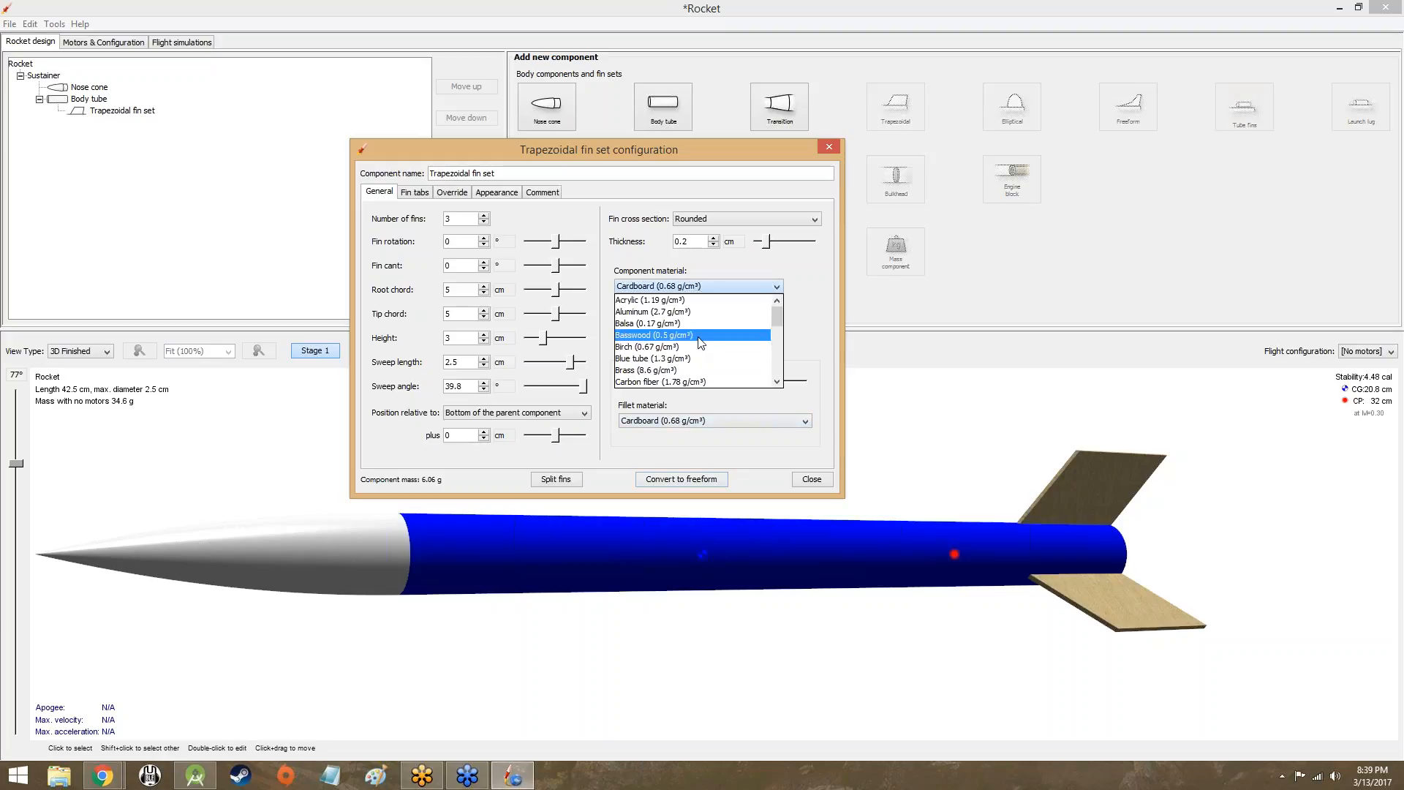
click(691, 346)
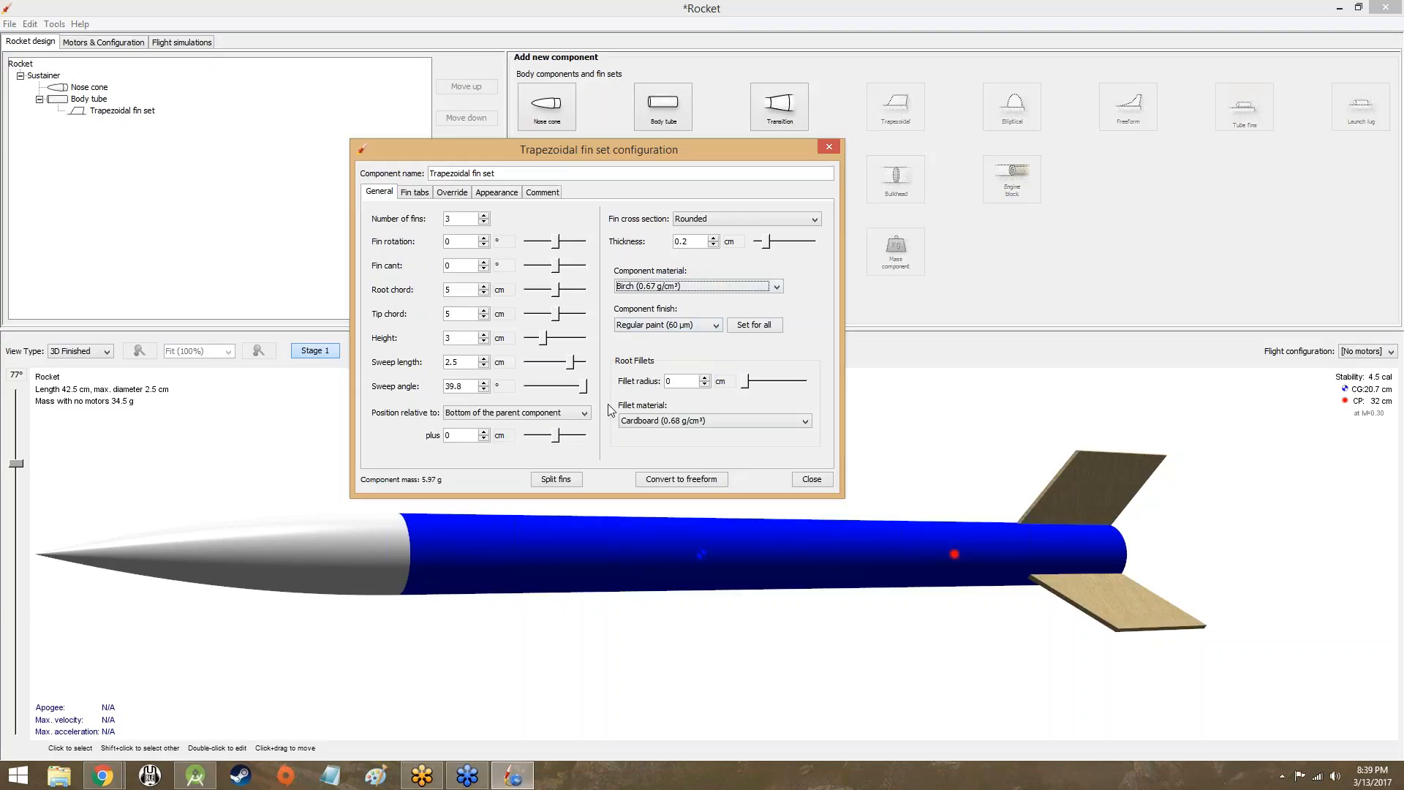
Review the fin set's through-the-wall tab settings and its mass and center of gravity override options
click(414, 192)
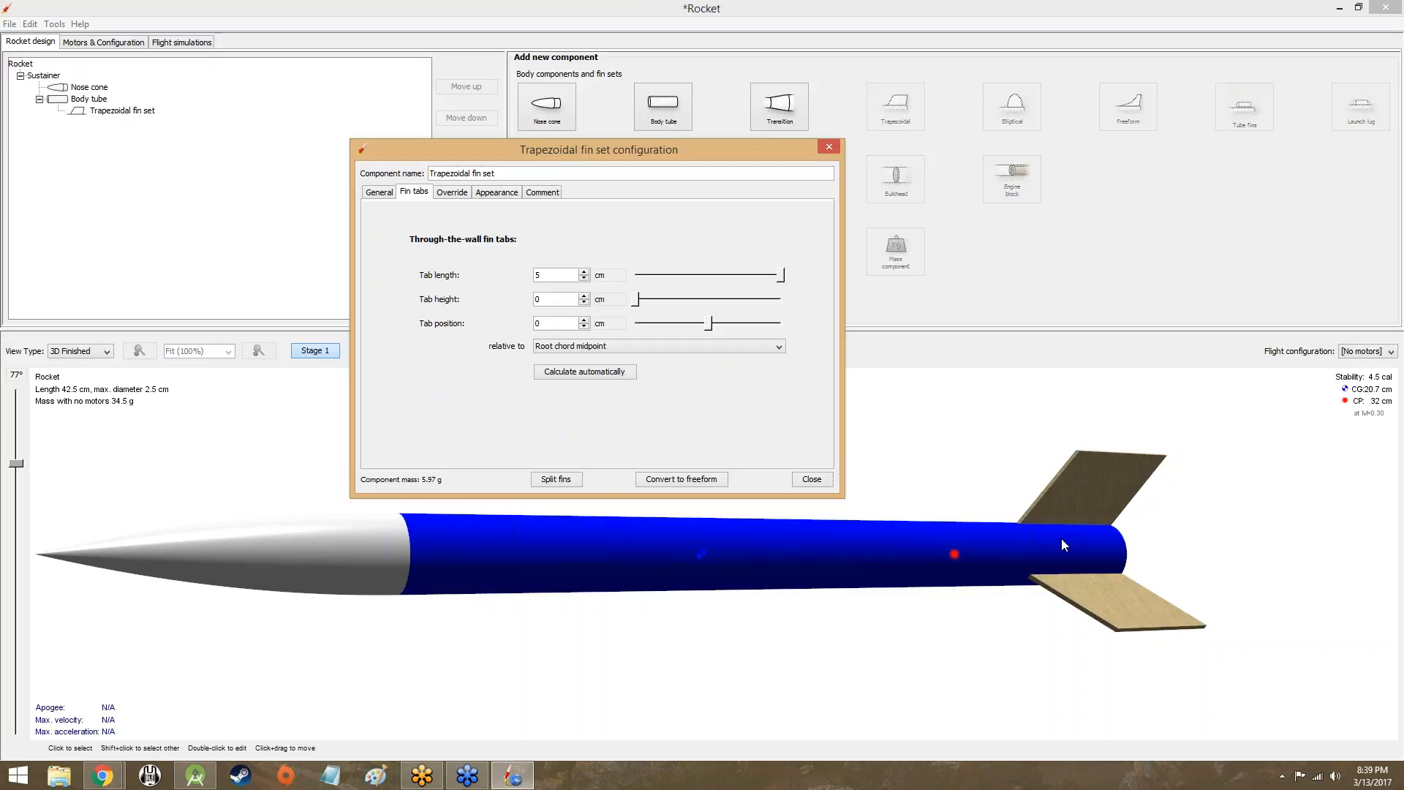
click(465, 193)
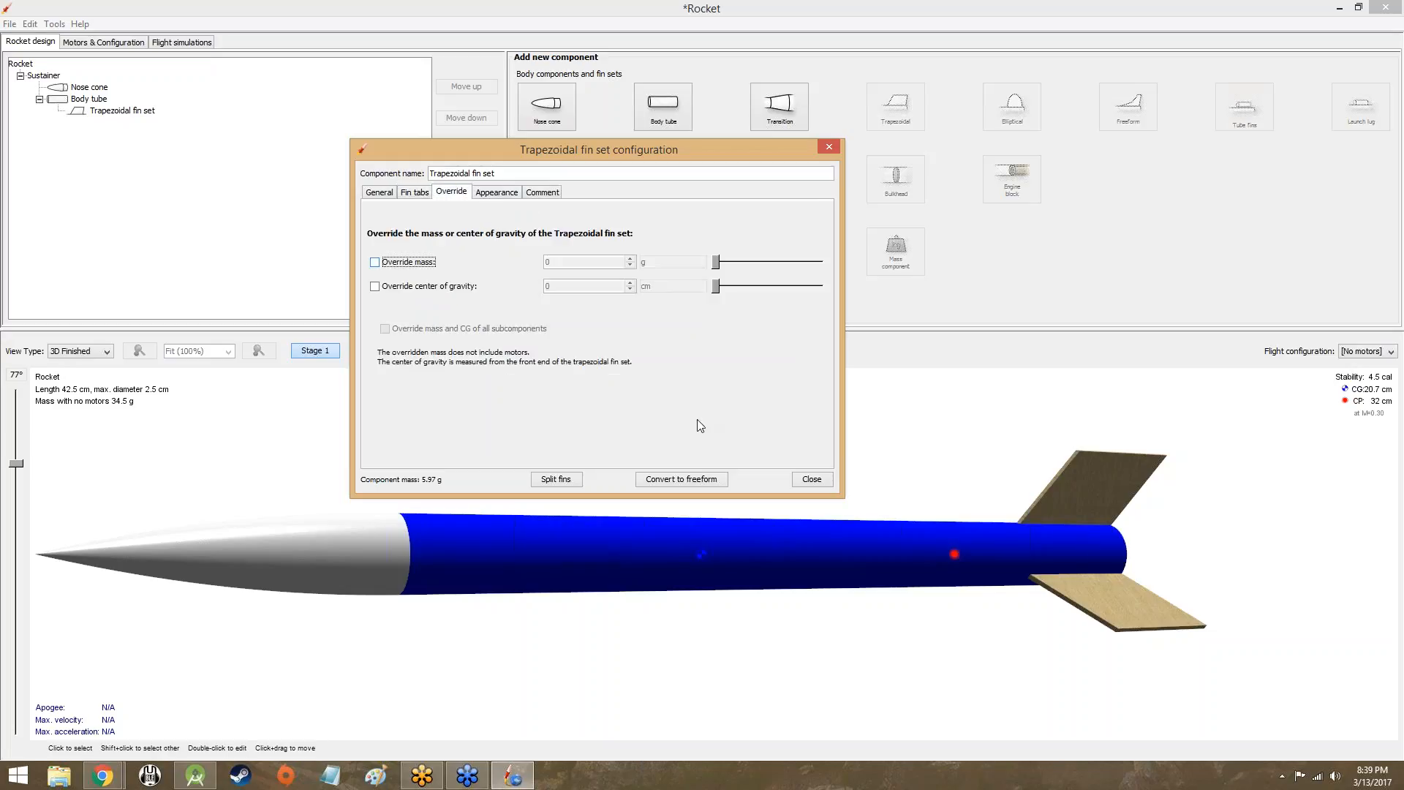
click(505, 174)
Replace the fin set's default appearance with a white color and 100% shine, check its comment field, and close the configuration
click(496, 191)
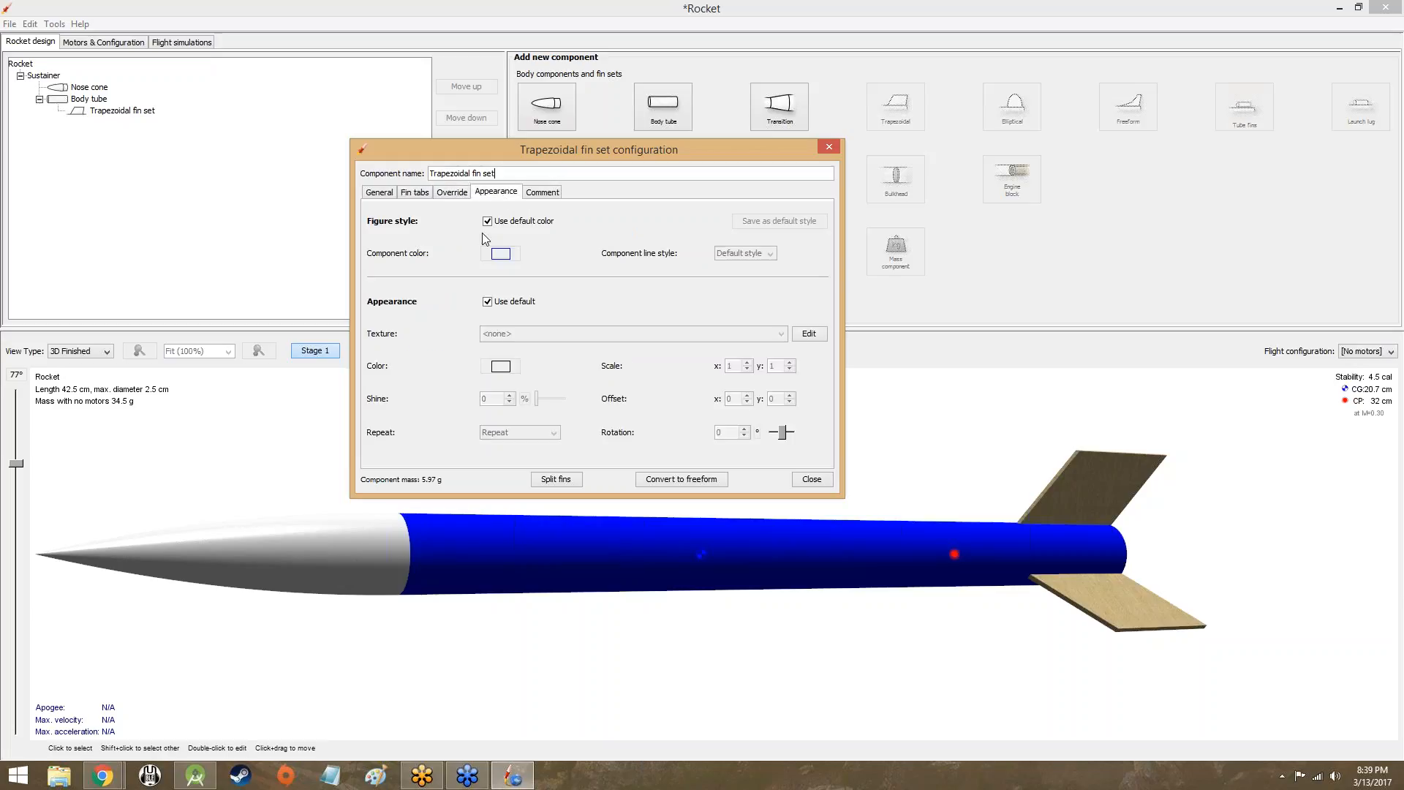
click(512, 302)
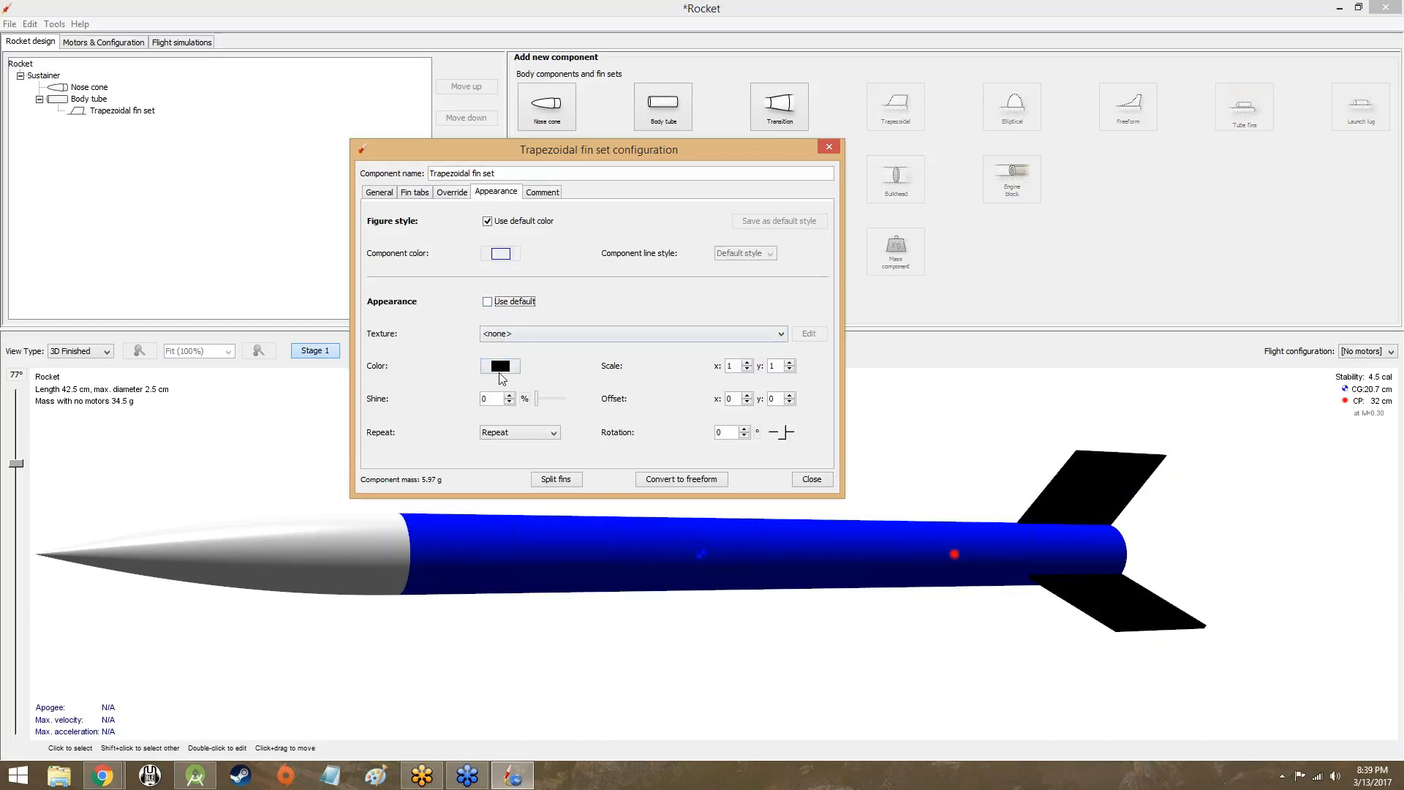
click(494, 369)
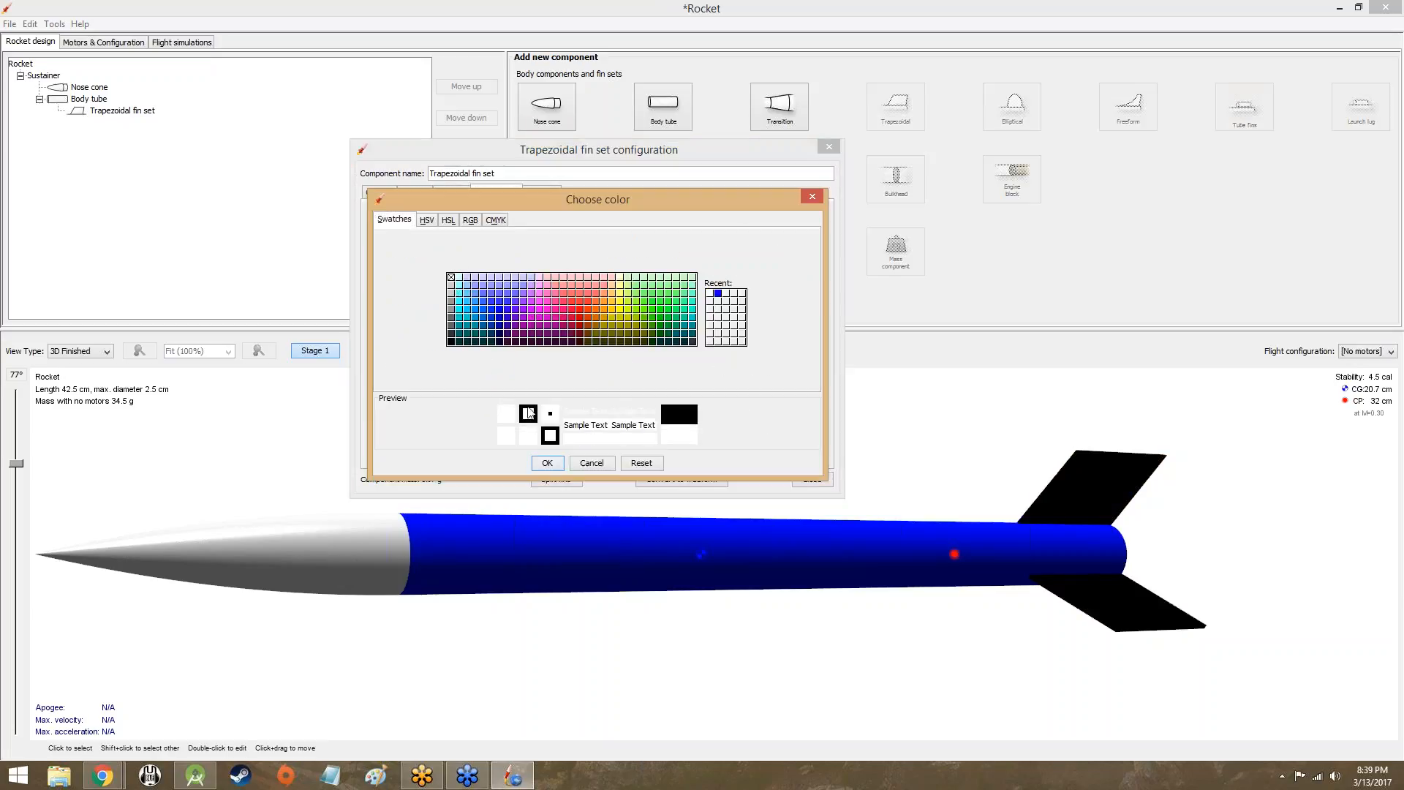
click(548, 464)
drag(537, 401, 569, 399)
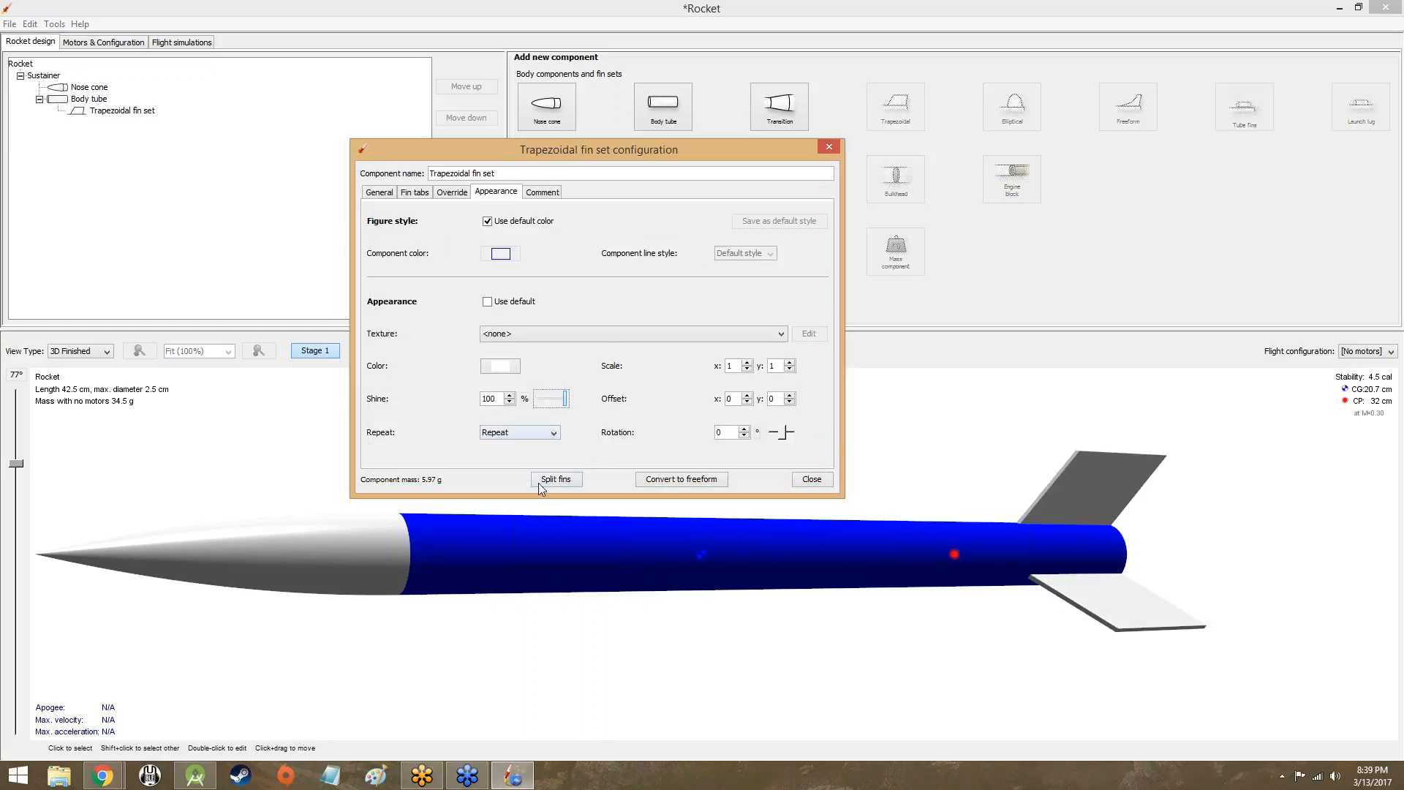
click(529, 196)
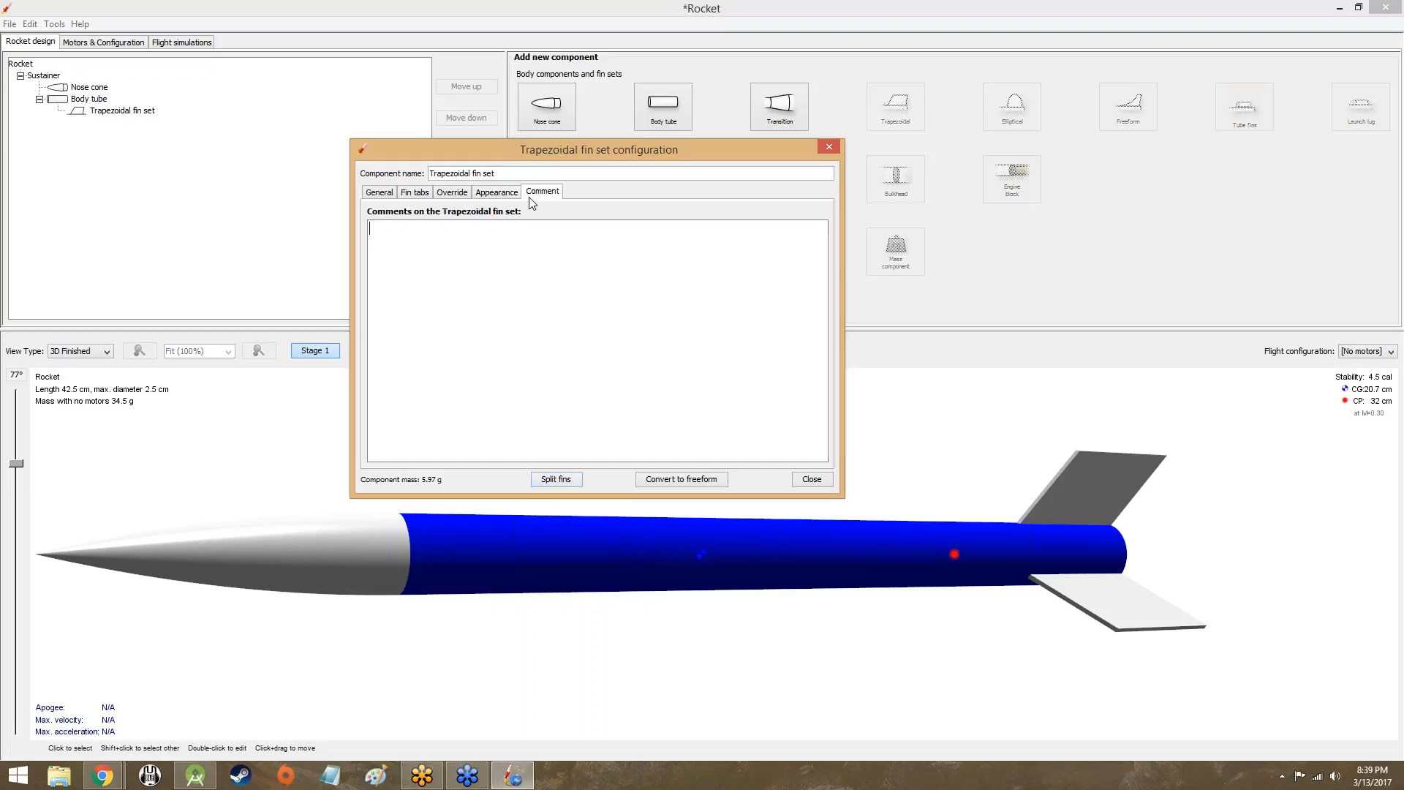
click(807, 479)
Turn the 3D rocket to inspect the finished fins, and return the display to Side view
drag(849, 454, 436, 402)
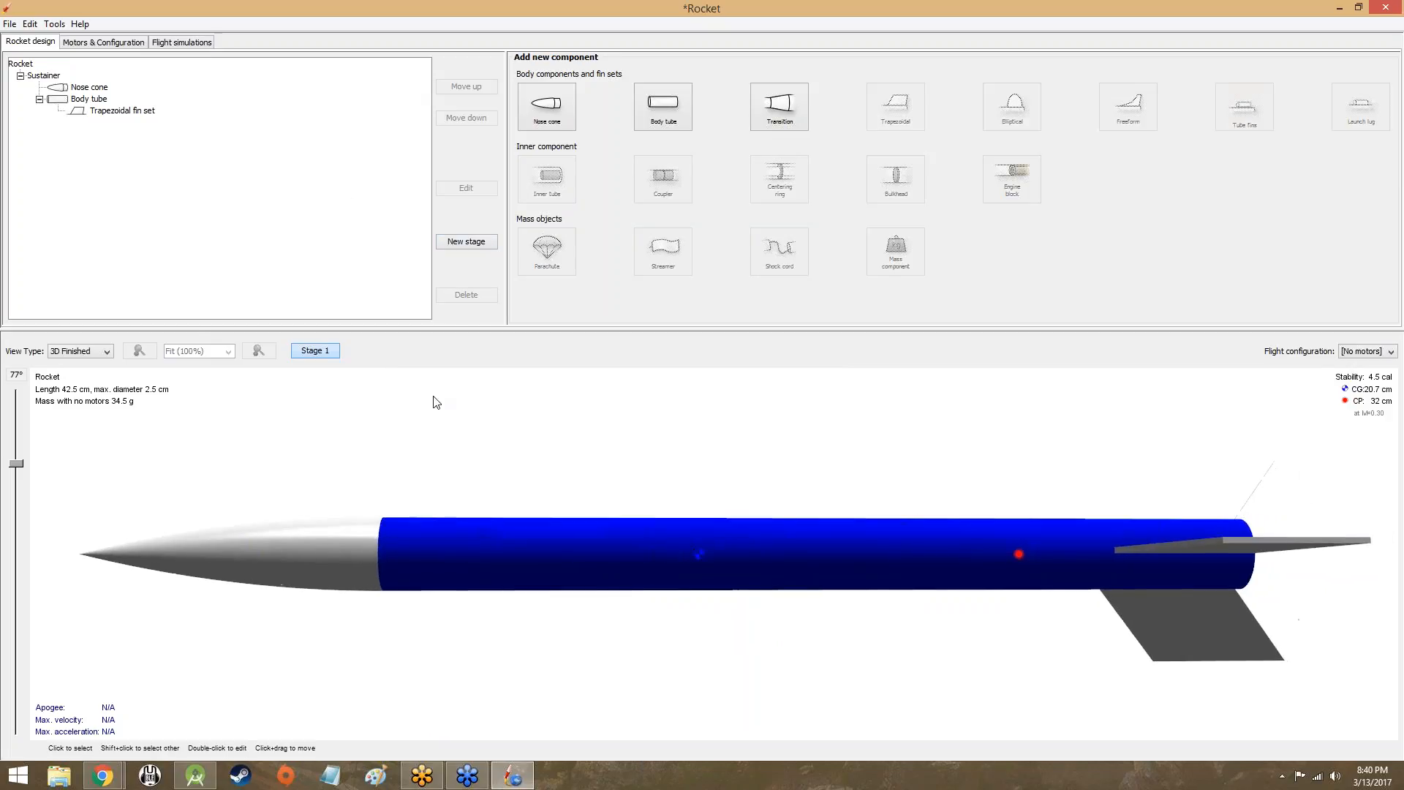
click(92, 351)
click(93, 366)
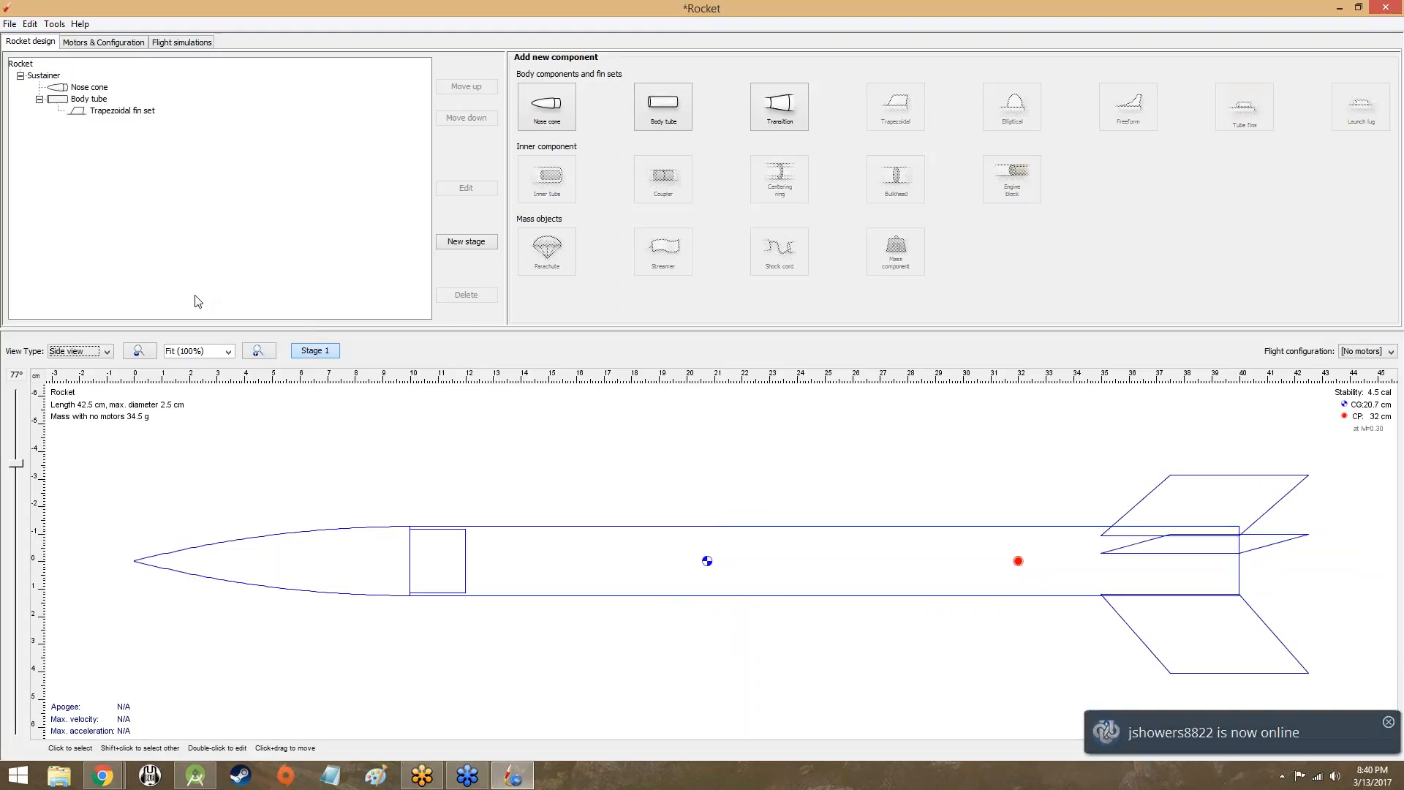
Select the body tube, switch to the Open Rocket slides, and find the Inner Tube instructions on slide 31
click(94, 99)
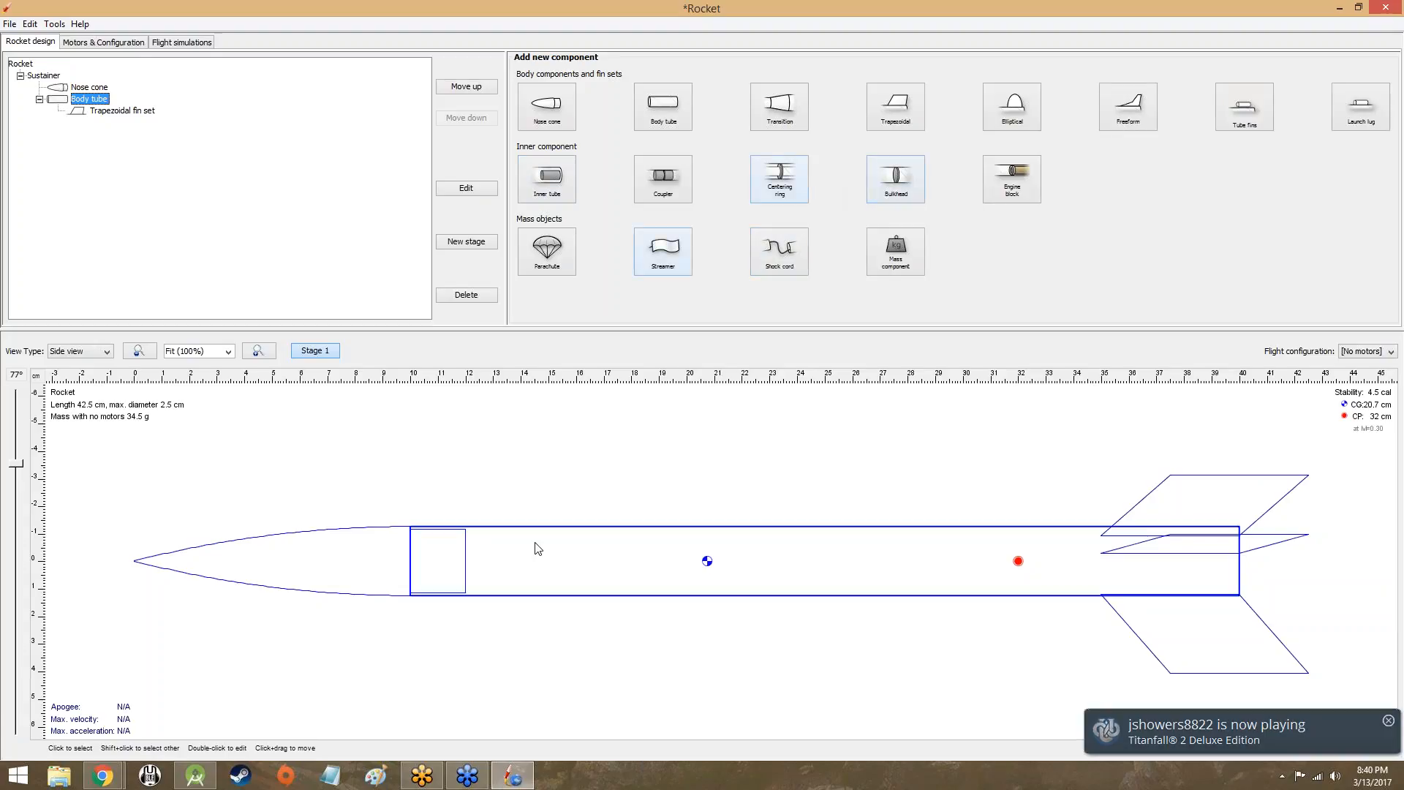
key(alt+Tab)
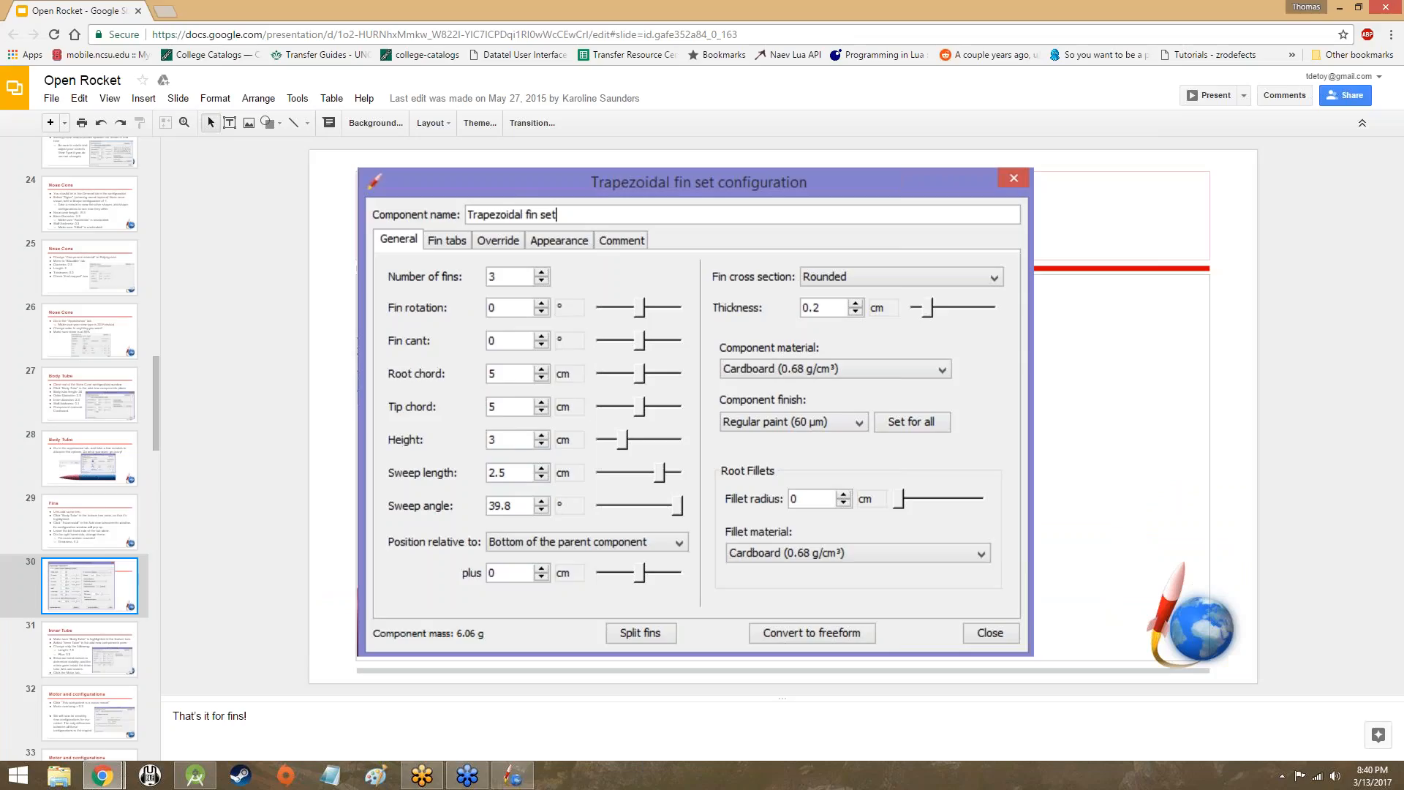
click(71, 539)
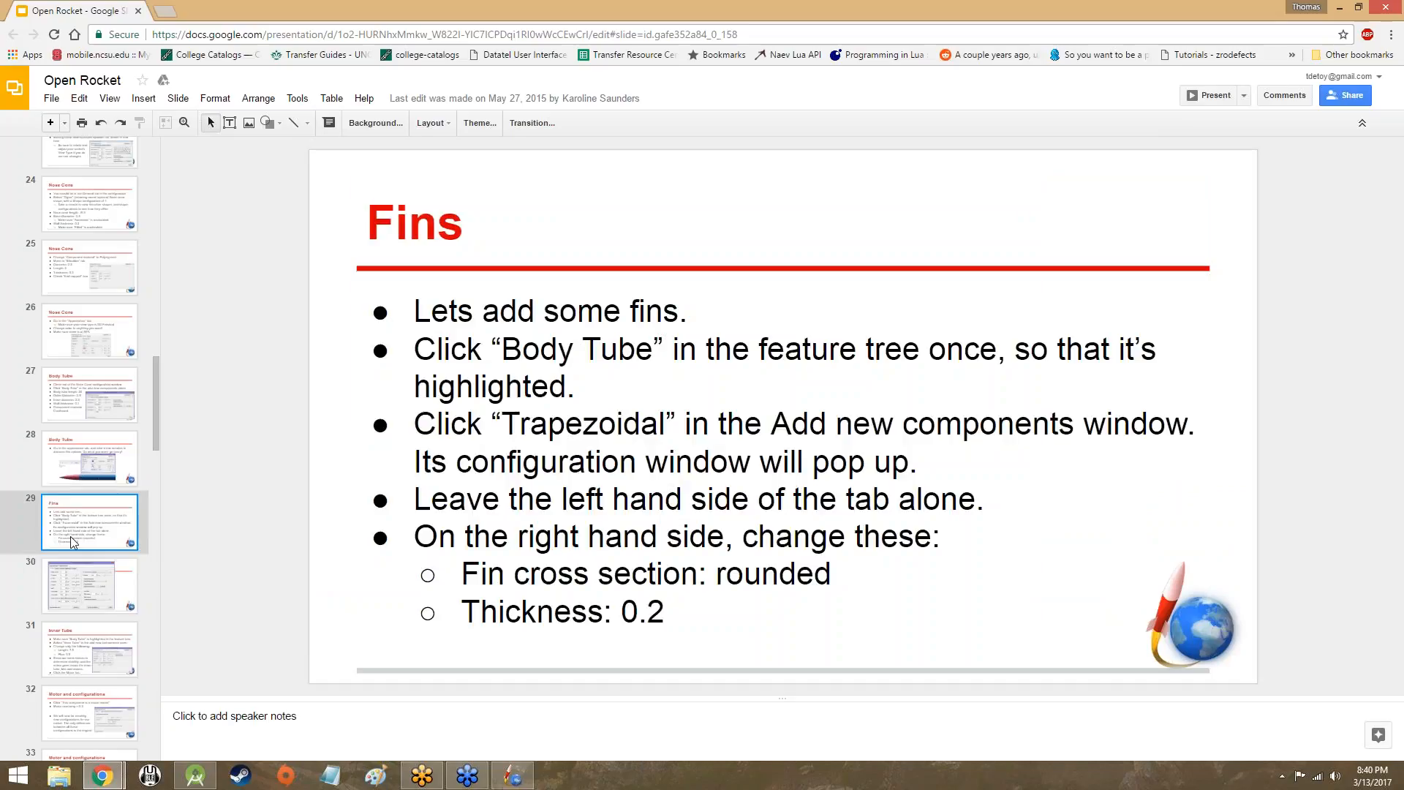
key(Down)
key(Down)
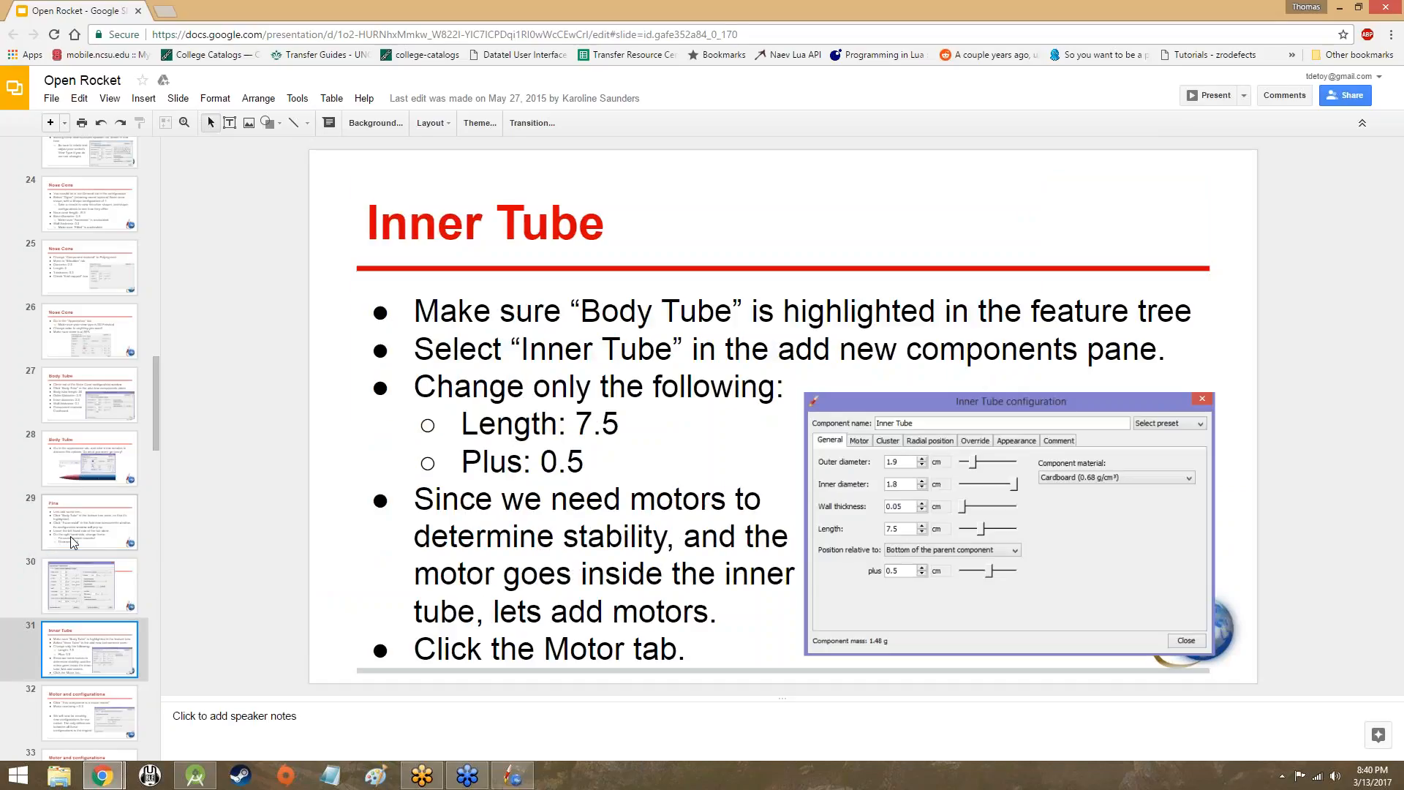
Return to OpenRocket, add an inner tube inside the body tube, and set its length to 7.5 cm
key(alt+Tab)
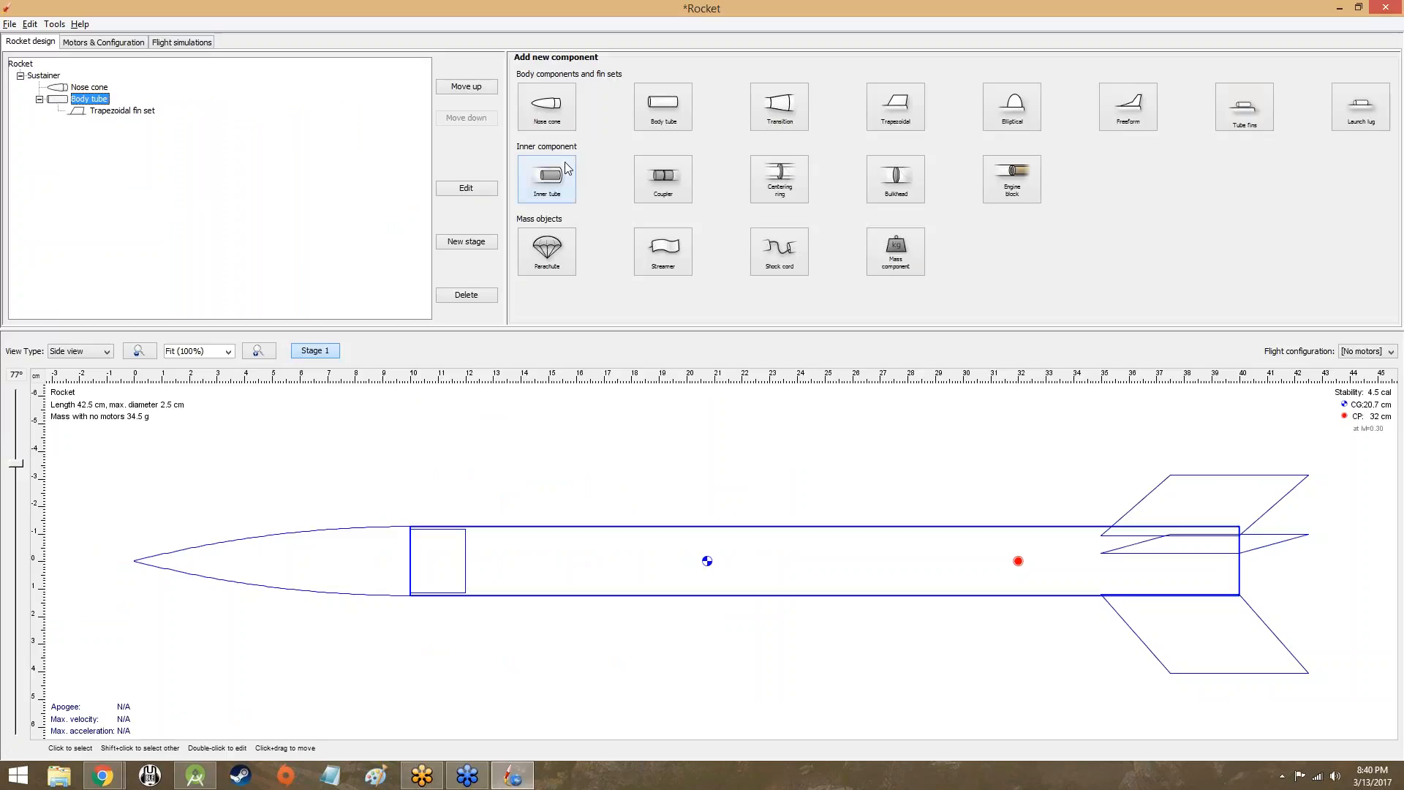
click(550, 176)
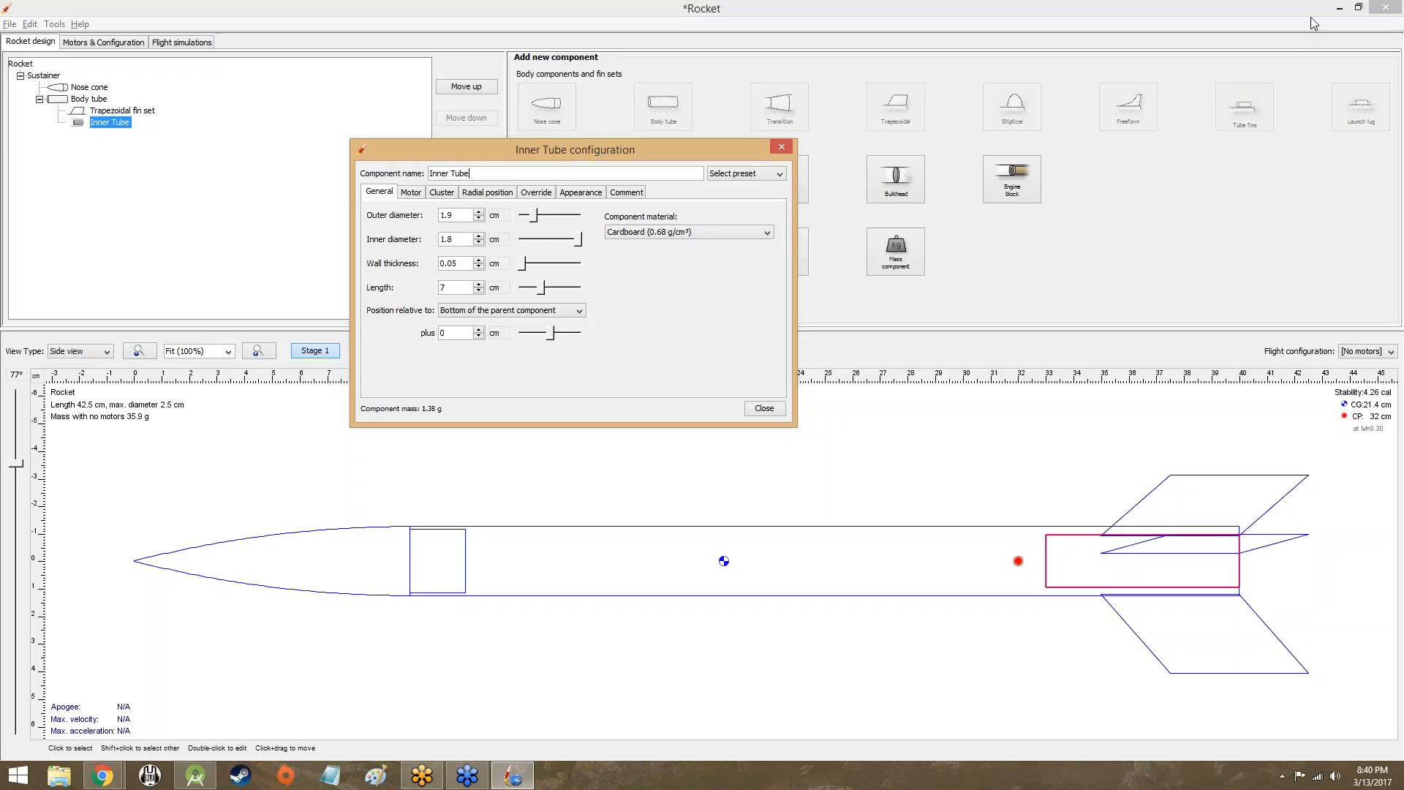
click(1219, 32)
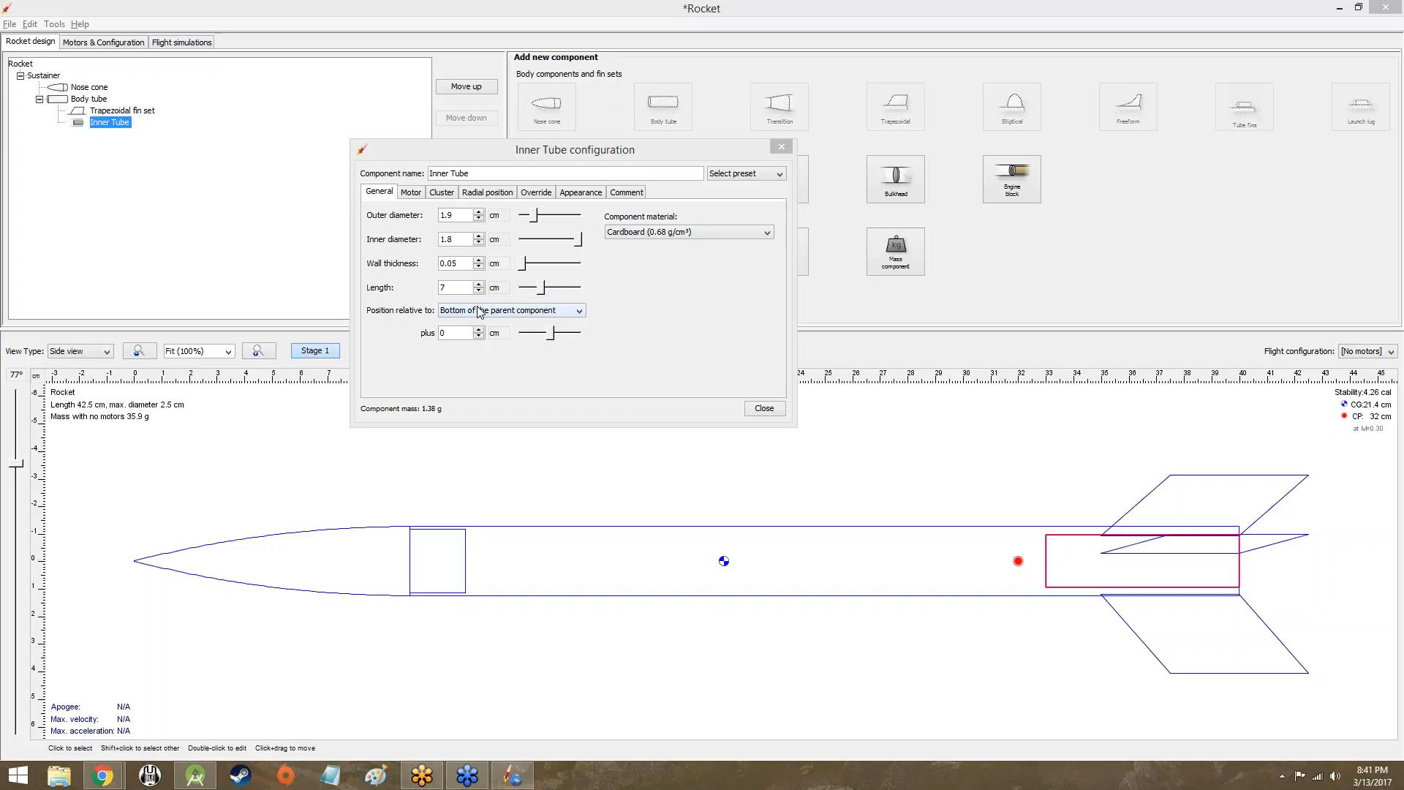
click(460, 288)
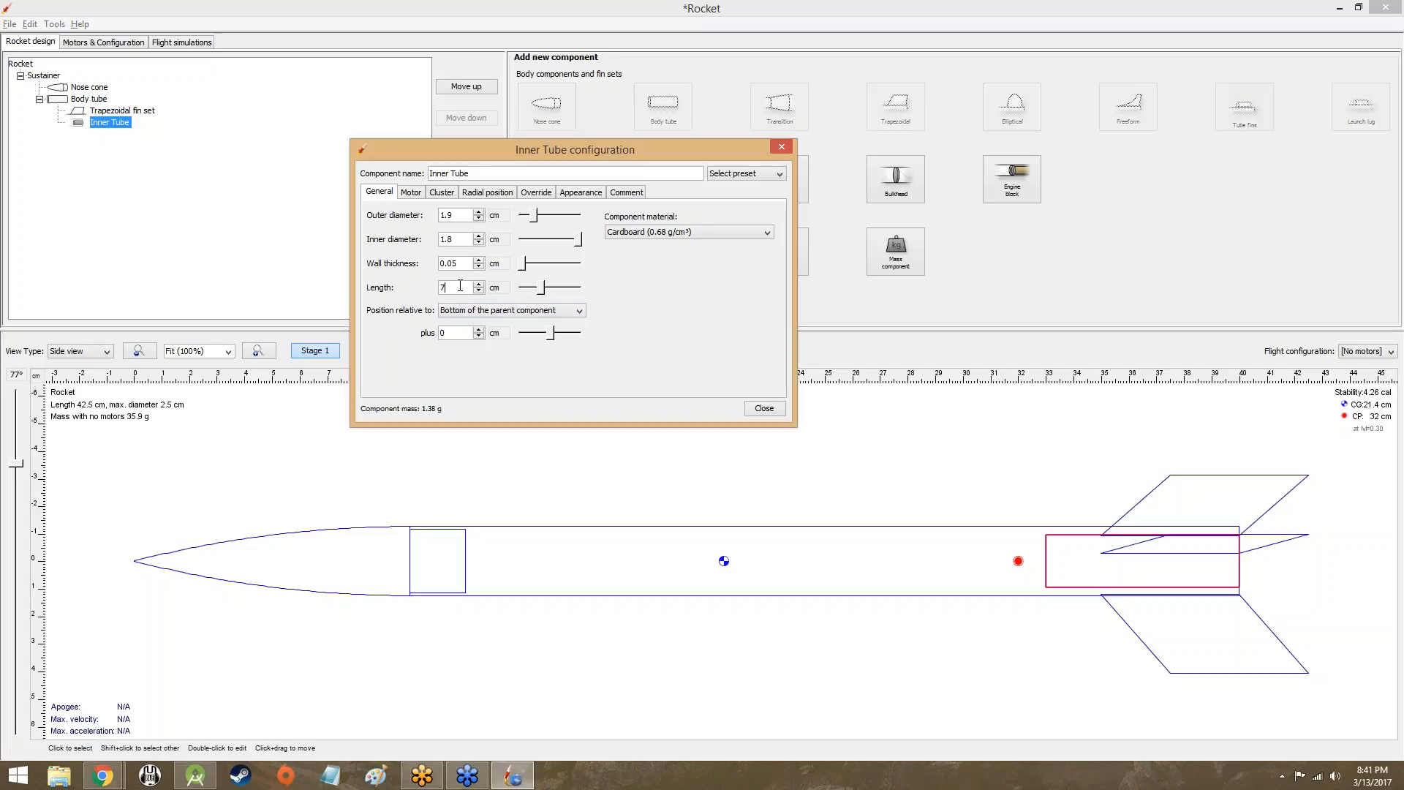
text(.5)
key(Return)
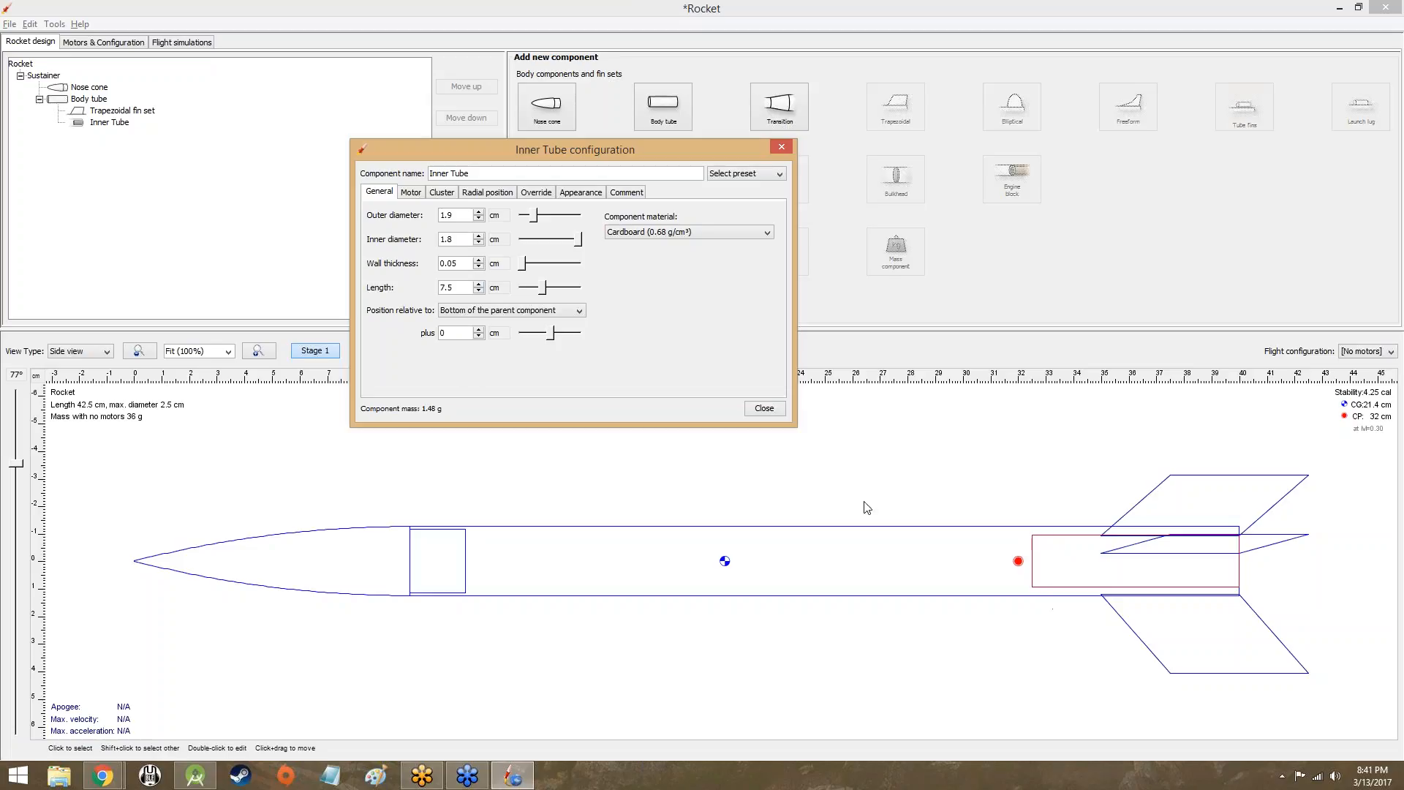
Check the Inner Tube slide and set the inner tube's plus offset from the bottom of the parent component to 0.5 cm
mouse_move(103, 775)
click(263, 702)
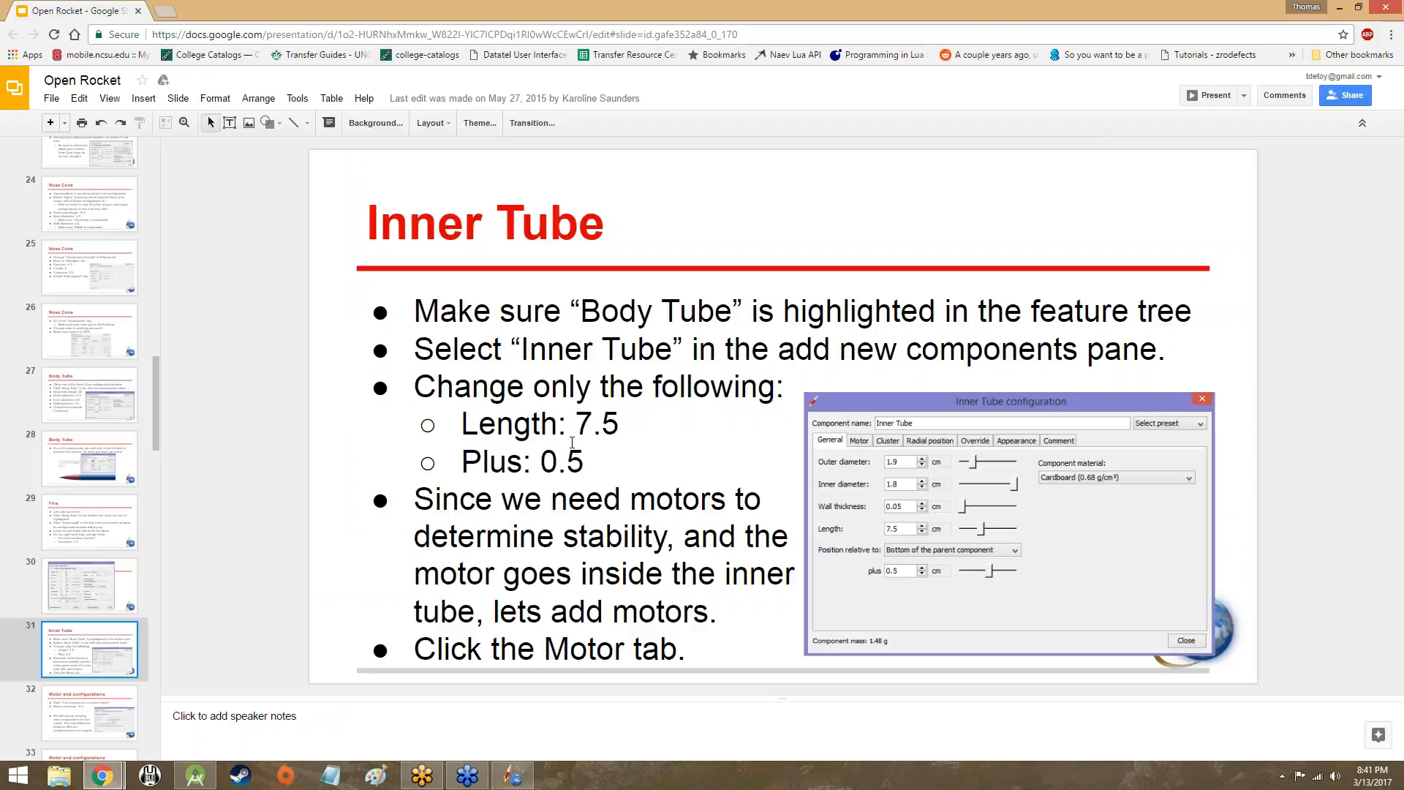
click(514, 776)
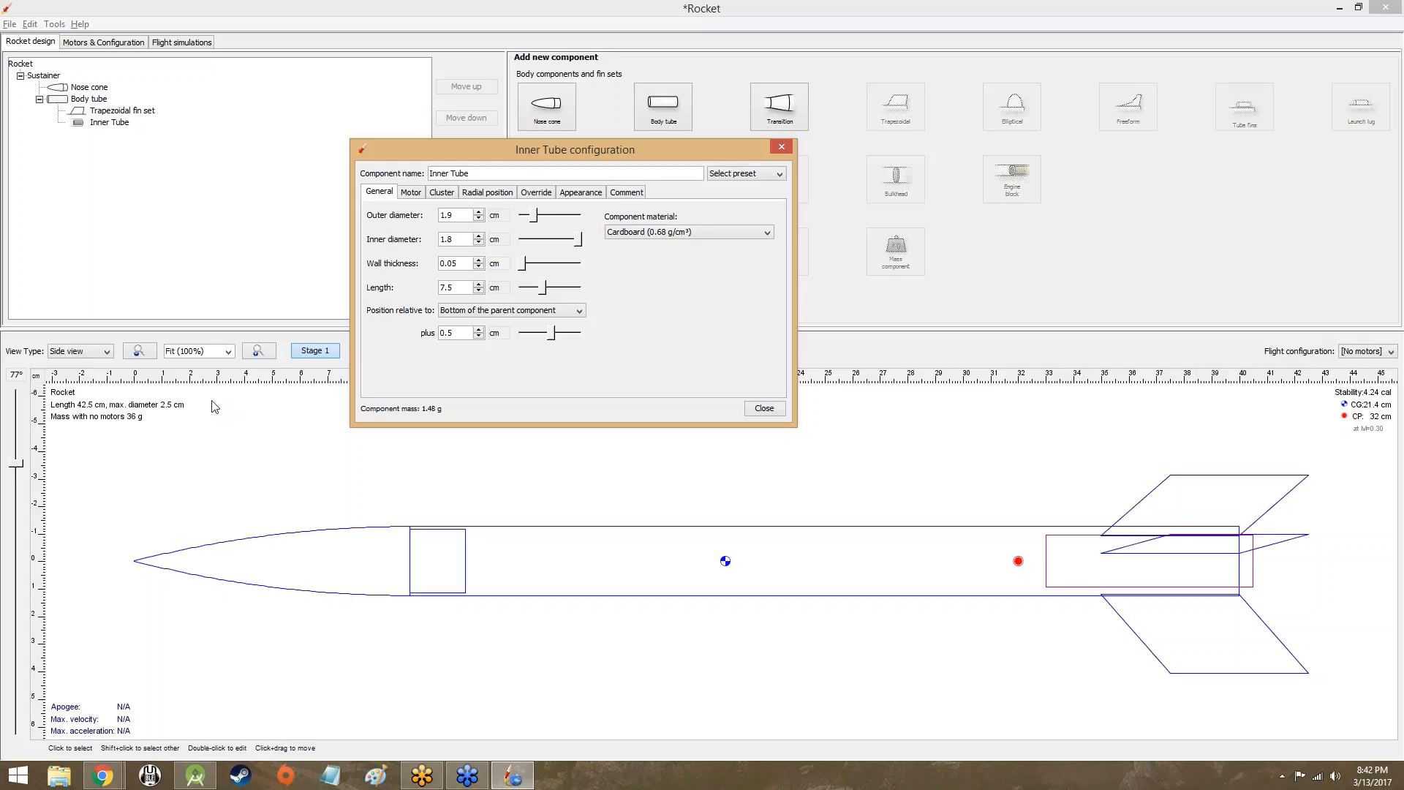
Make the inner tube a motor mount, consult the slides, set the motor overhang to 0.3 cm, and close the configuration
click(411, 193)
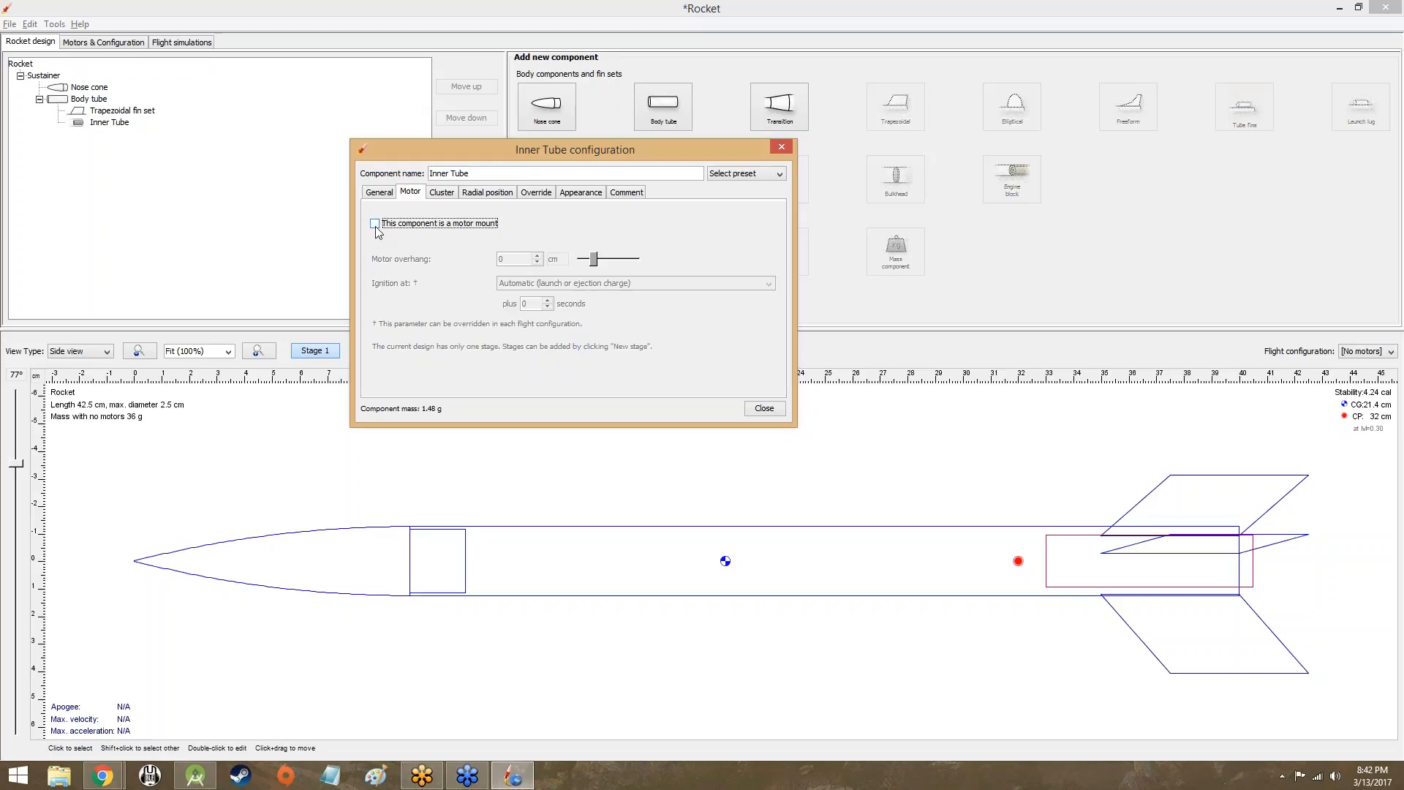
click(376, 225)
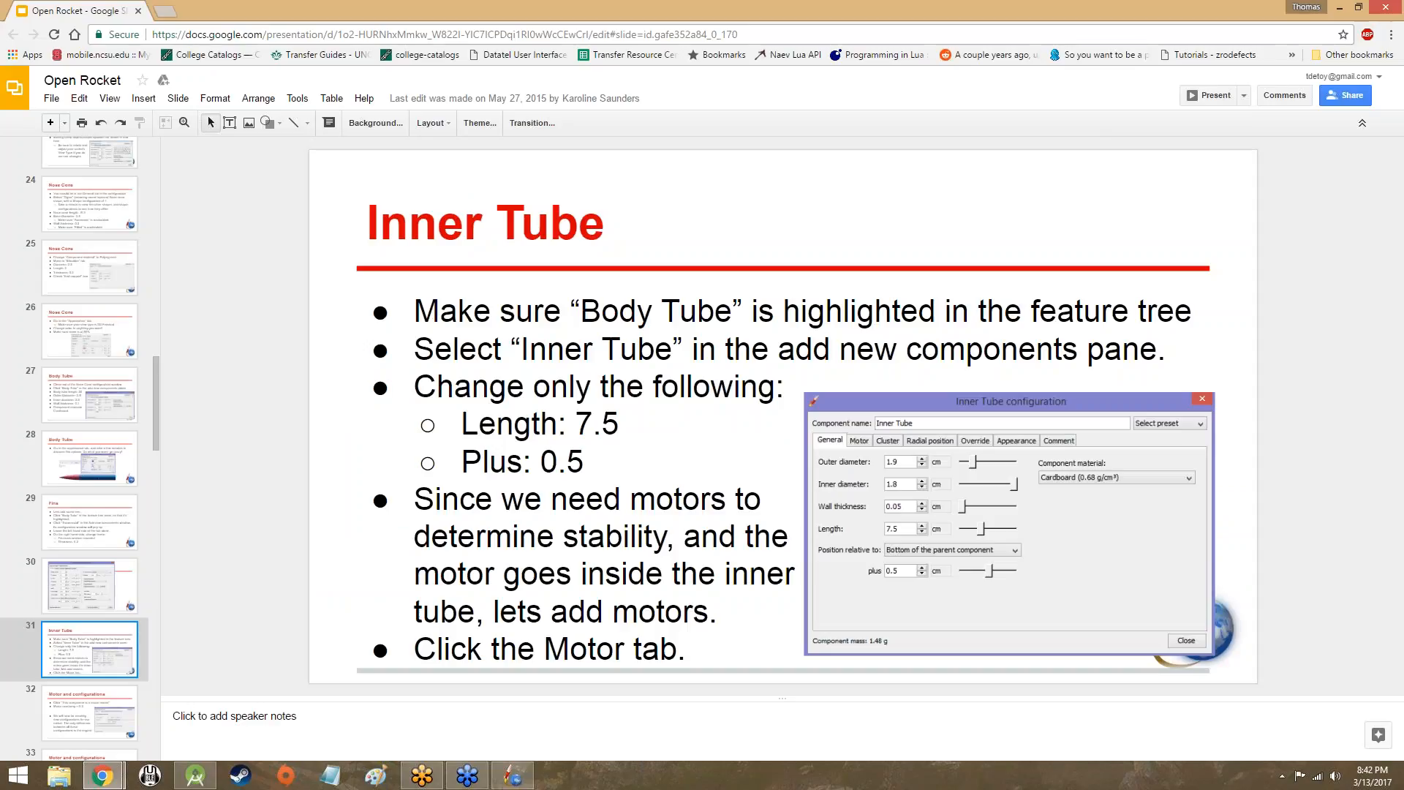
key(Down)
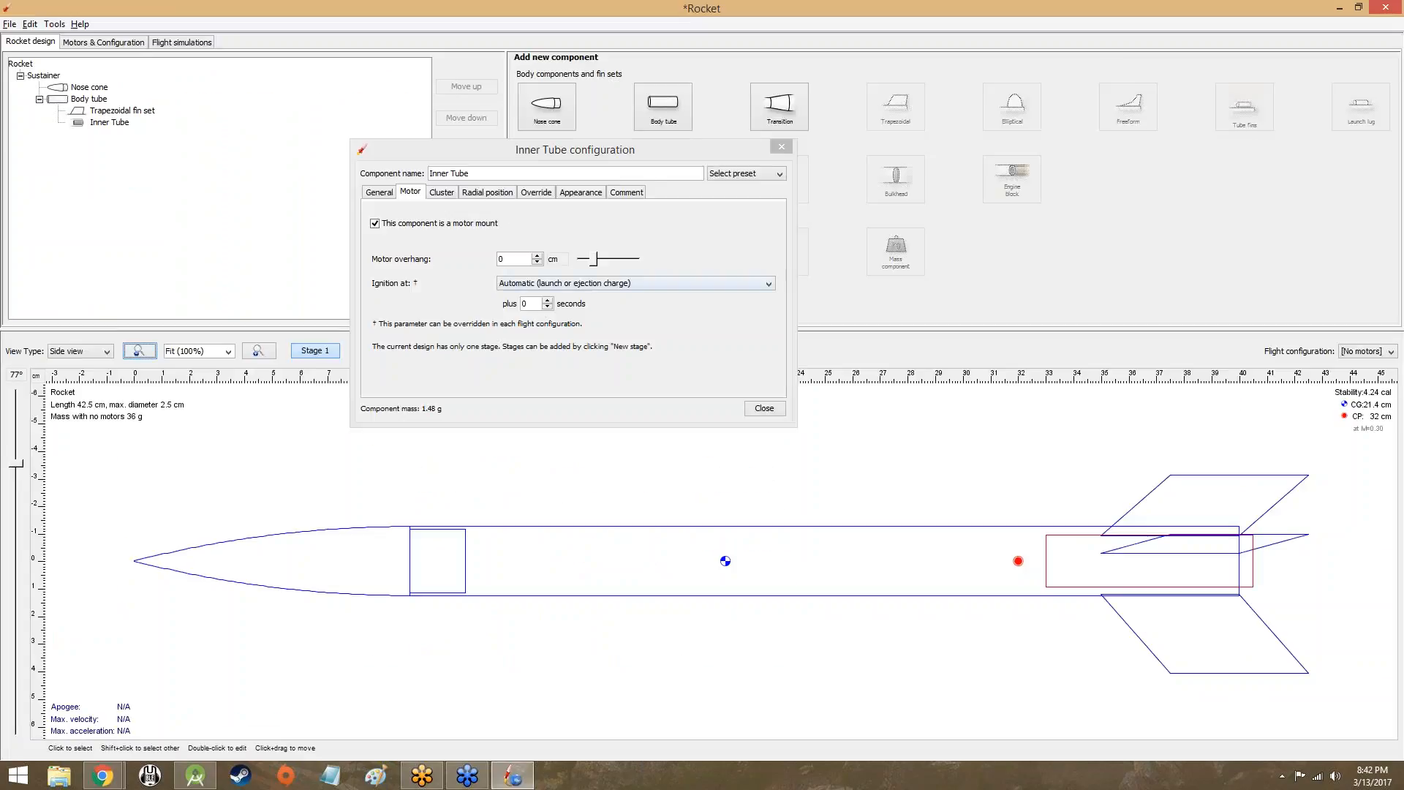
double_click(501, 258)
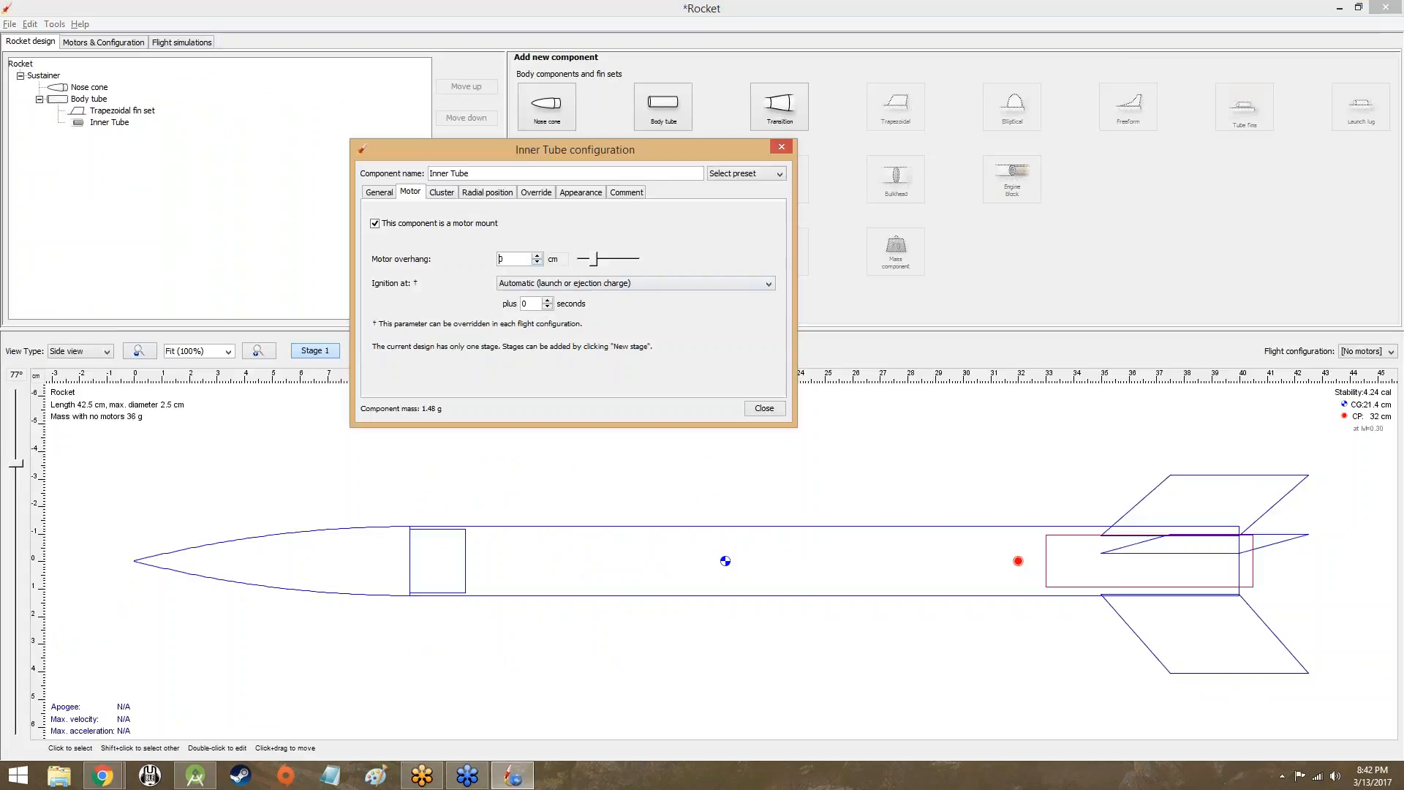
text(0.3)
key(Return)
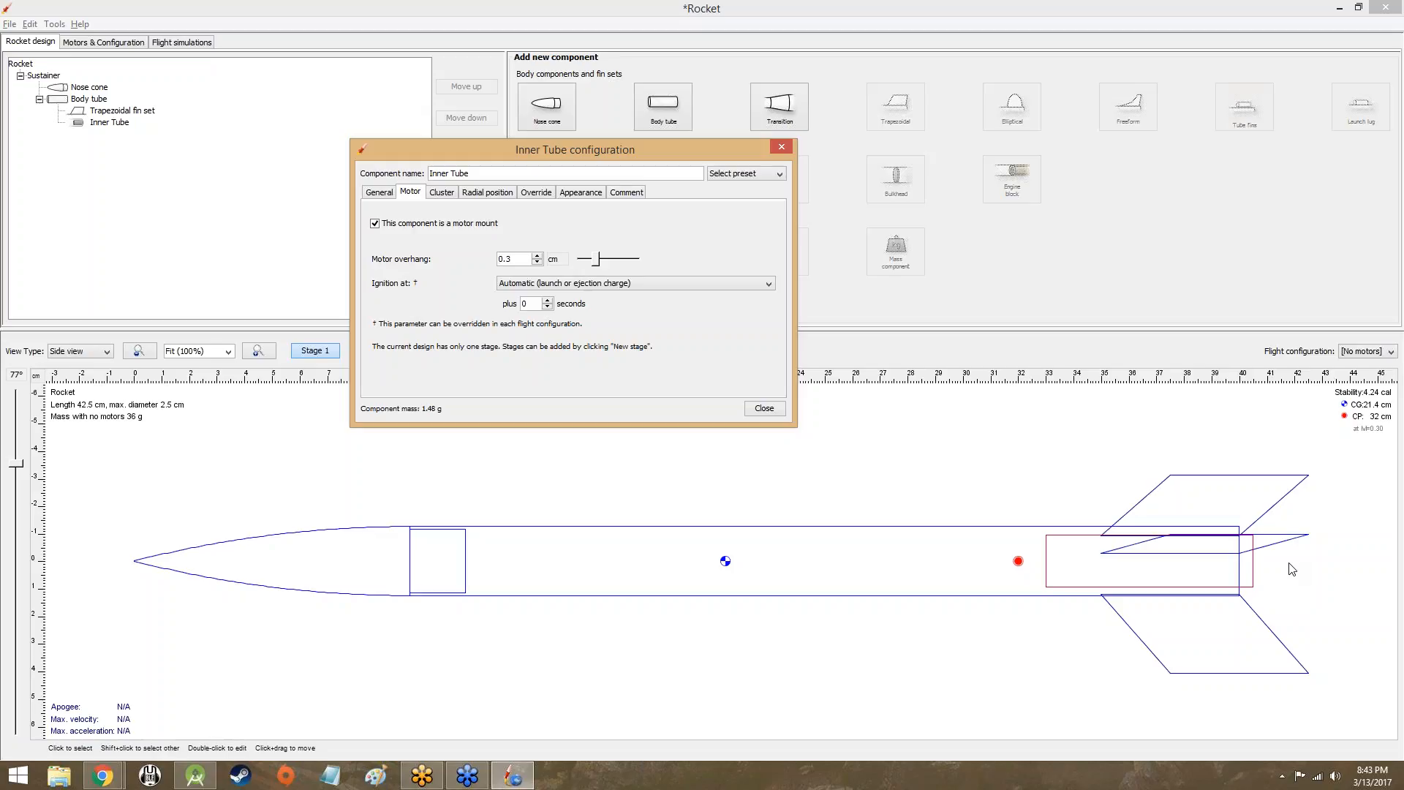
click(777, 414)
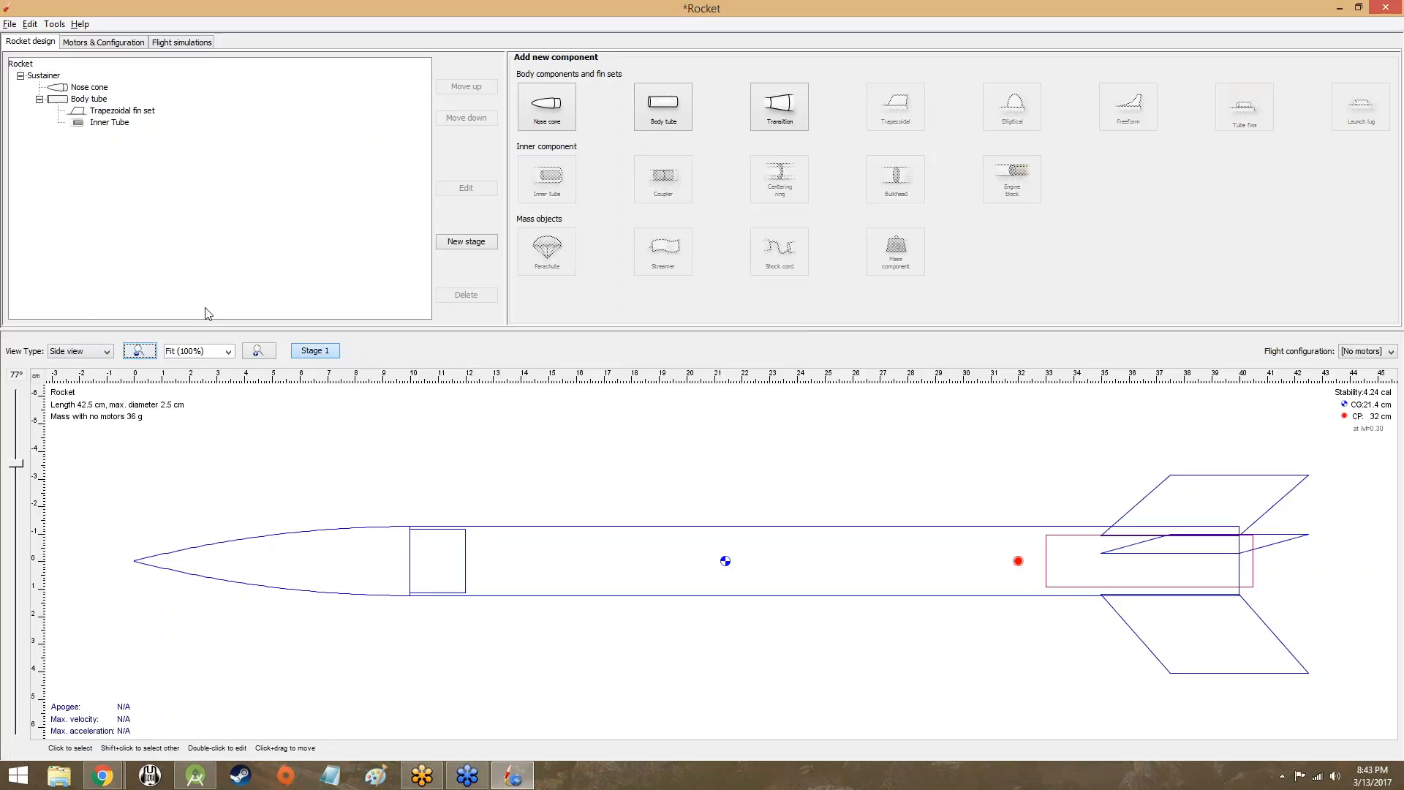
Examine the inner tube at the rocket's tail in the 3D Unfinished and 3D Finished views, and return to Side view
click(110, 352)
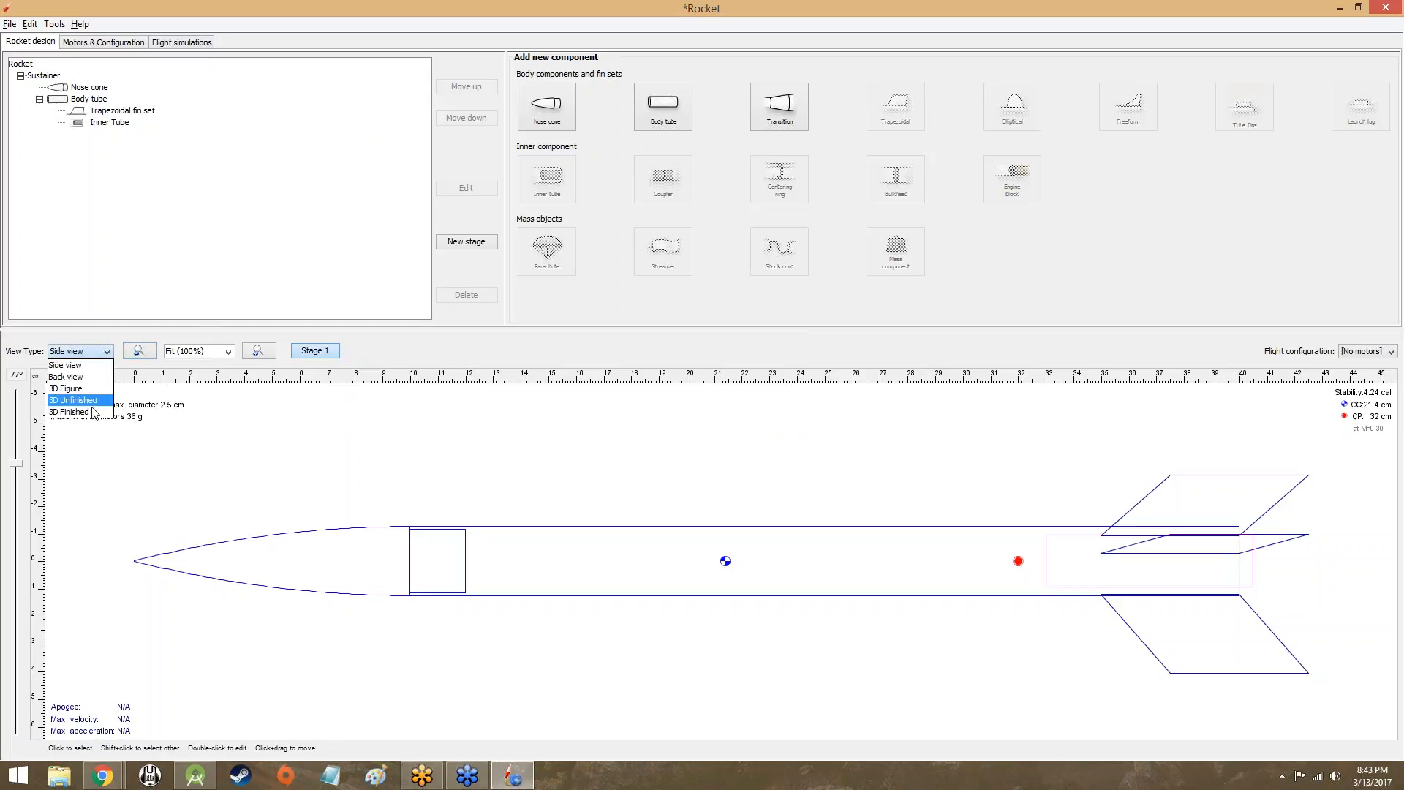
click(98, 400)
click(93, 352)
click(84, 412)
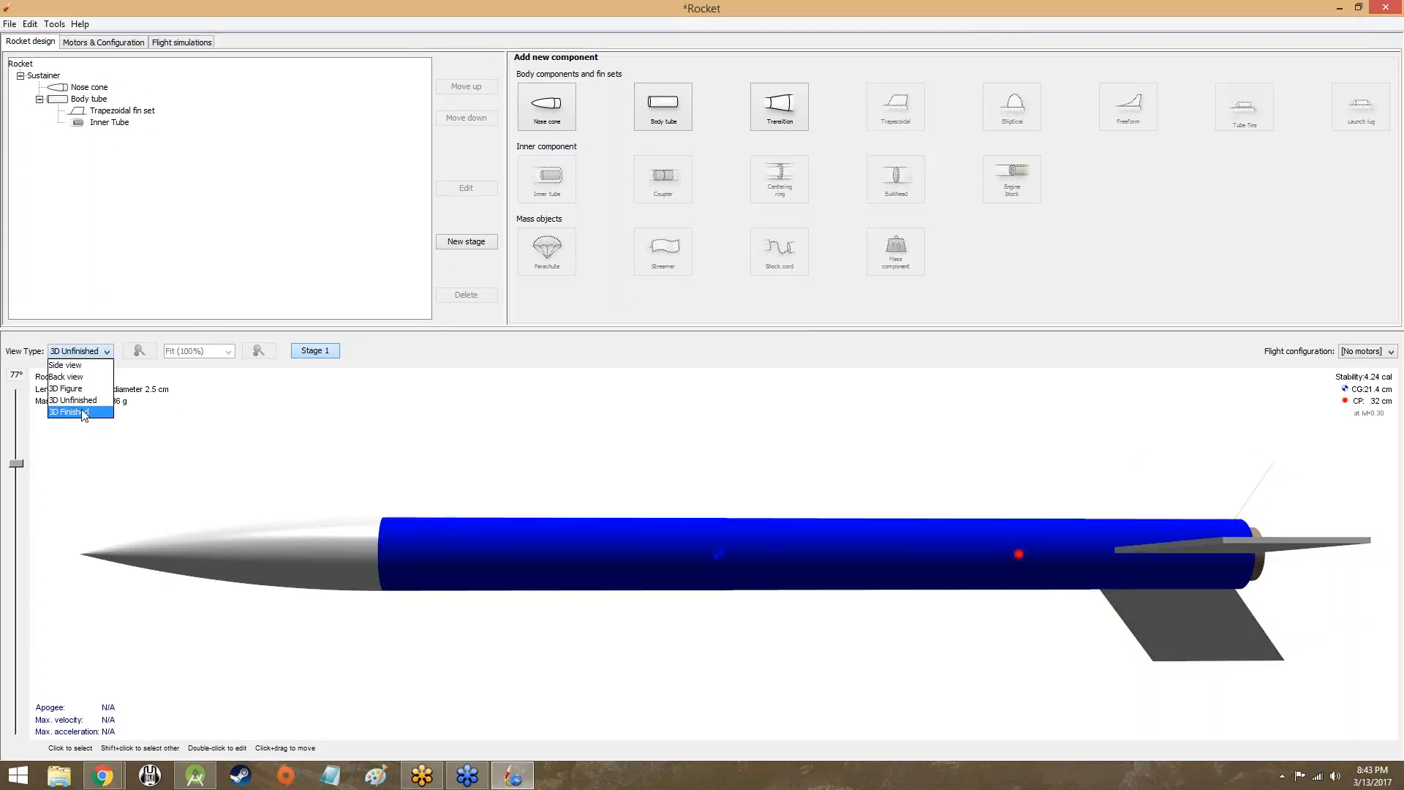
drag(1134, 470, 1003, 512)
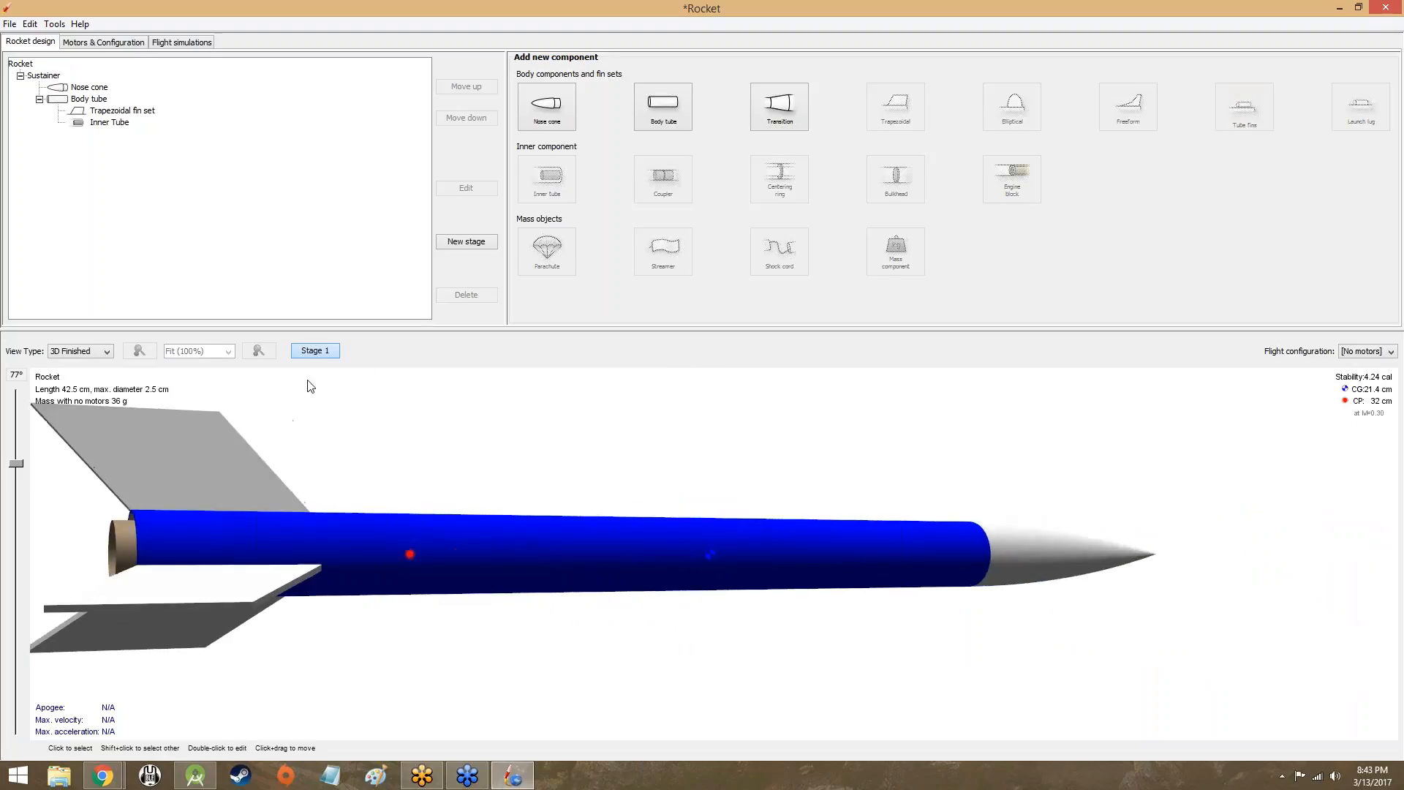
click(84, 352)
click(73, 366)
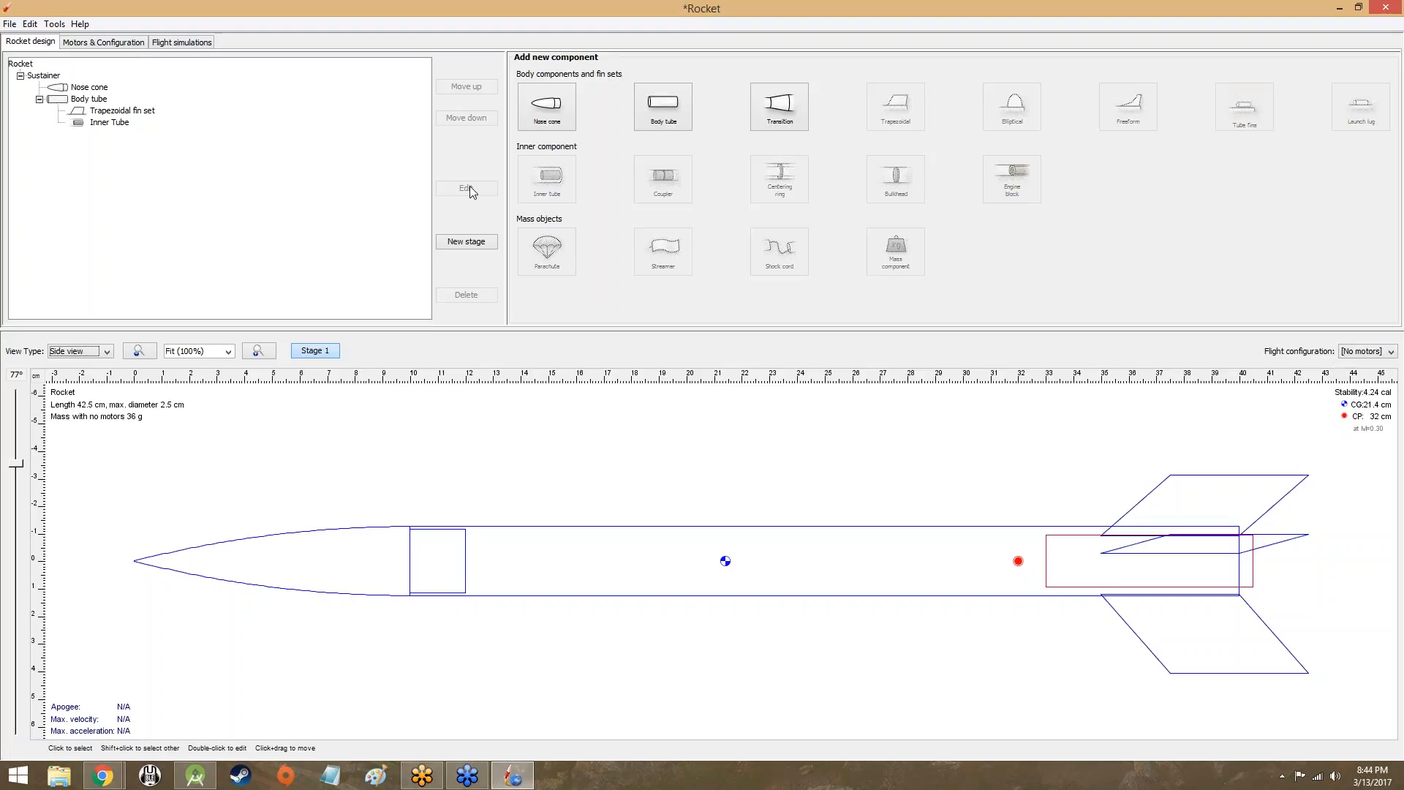
Open the motor configuration, keep only the inner tube as a motor mount, and add a new configuration
click(108, 45)
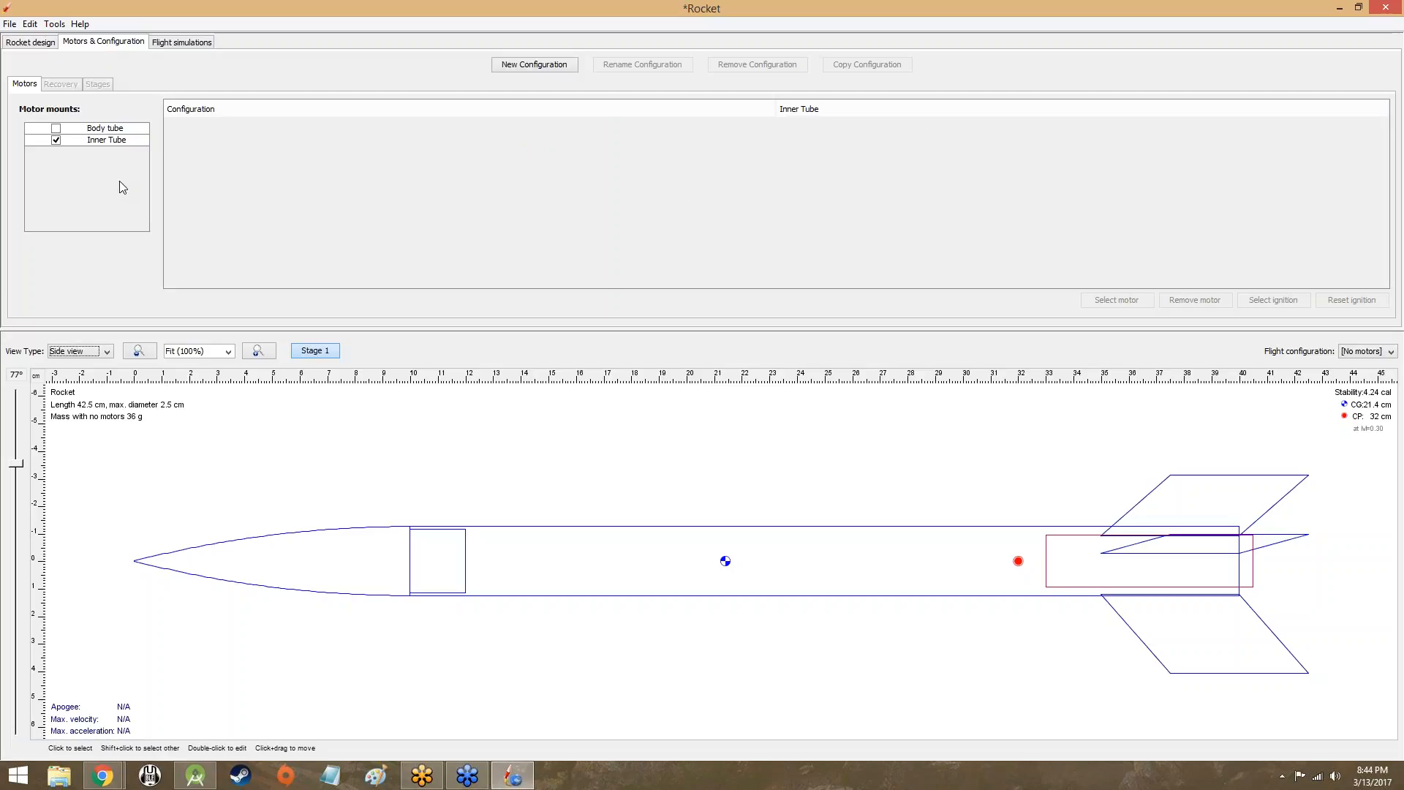
click(55, 128)
click(56, 130)
click(56, 140)
click(534, 64)
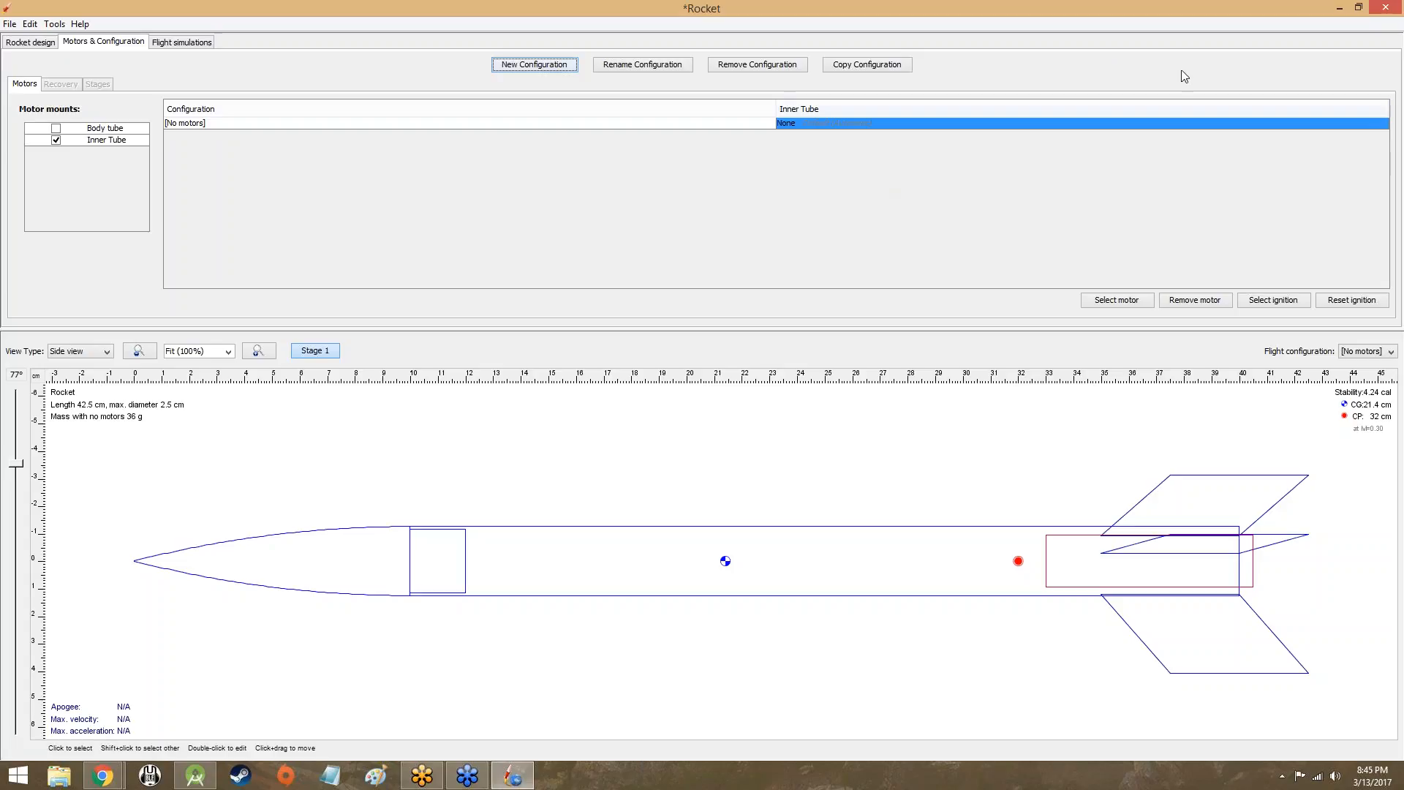
Start selecting a motor for the inner tube in the new configuration and include all manufacturers in the filter
click(1344, 9)
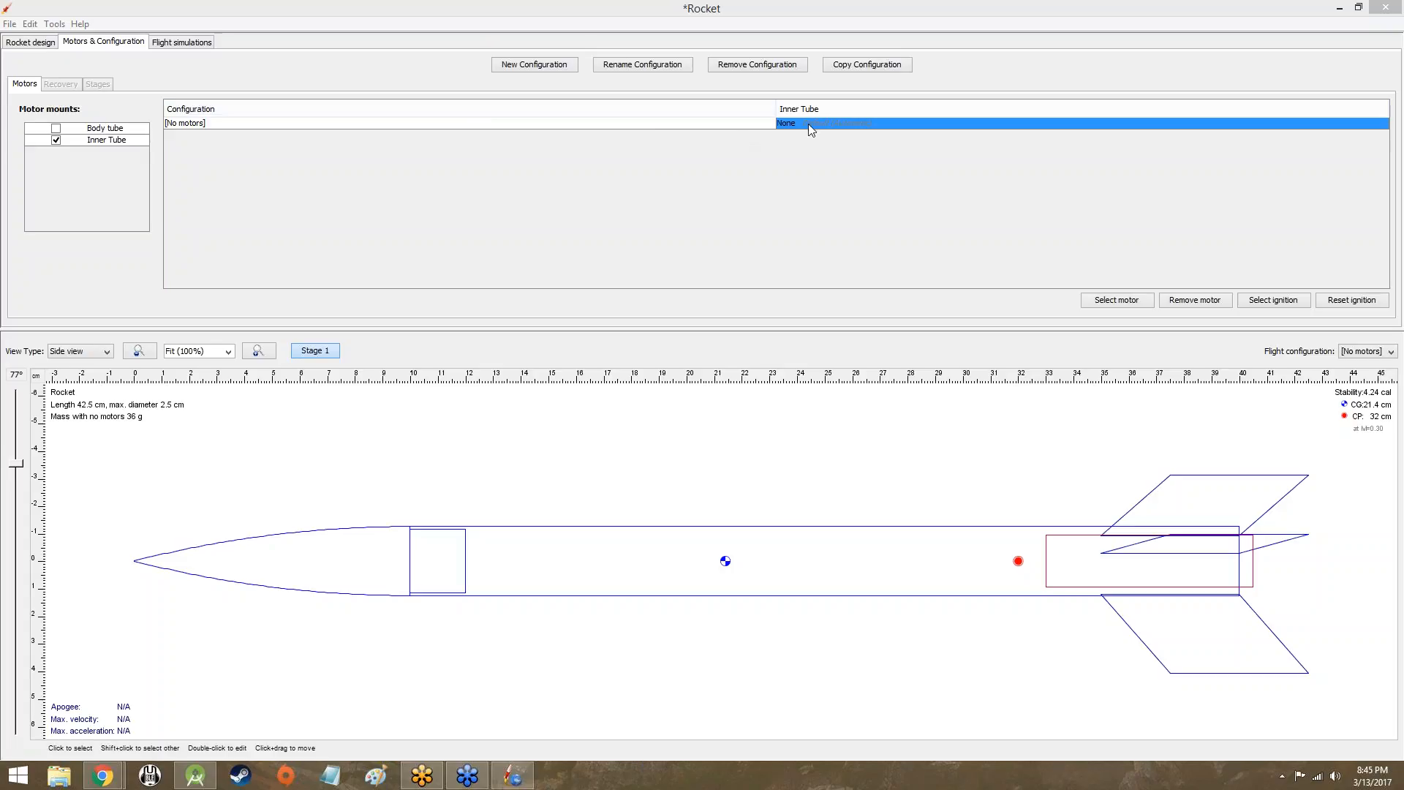
double_click(907, 124)
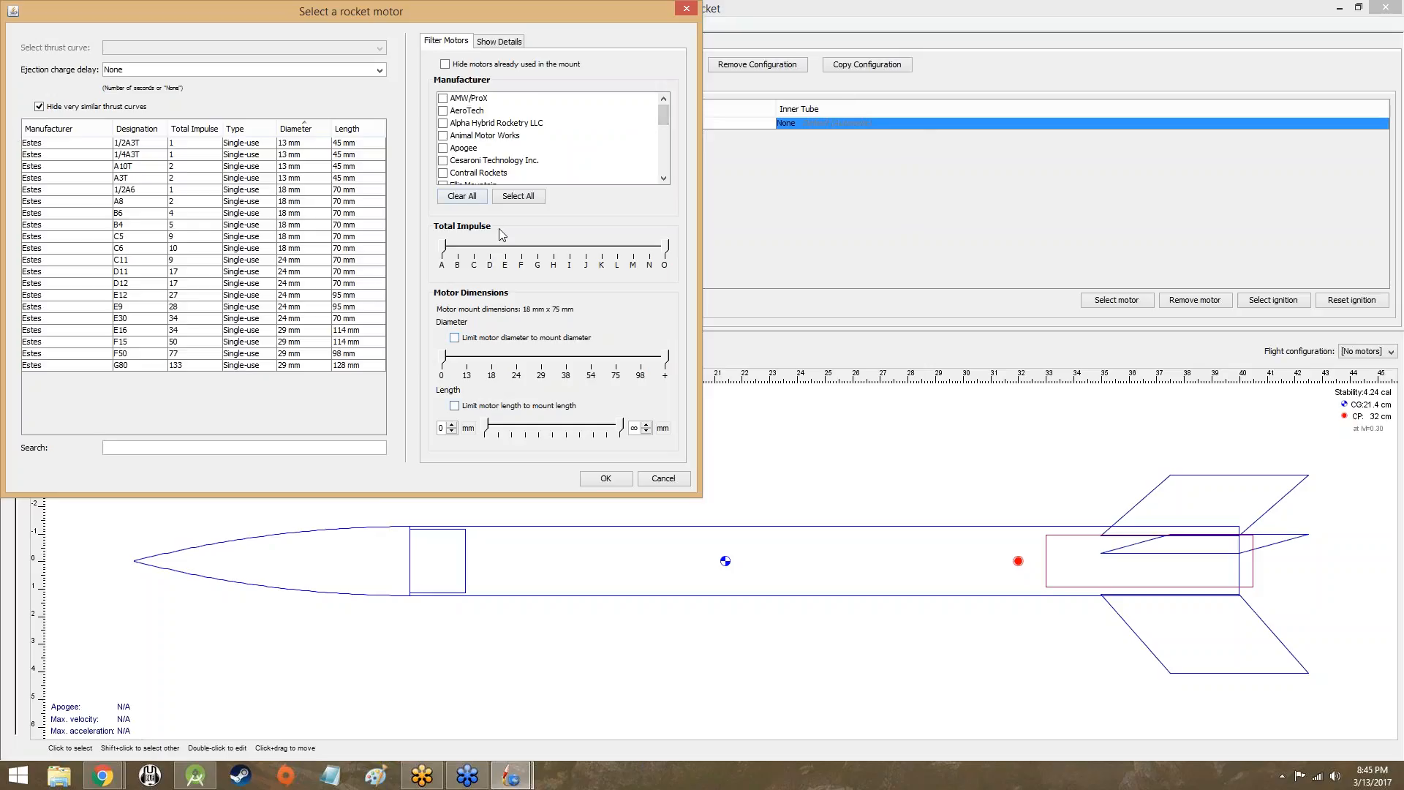
click(525, 196)
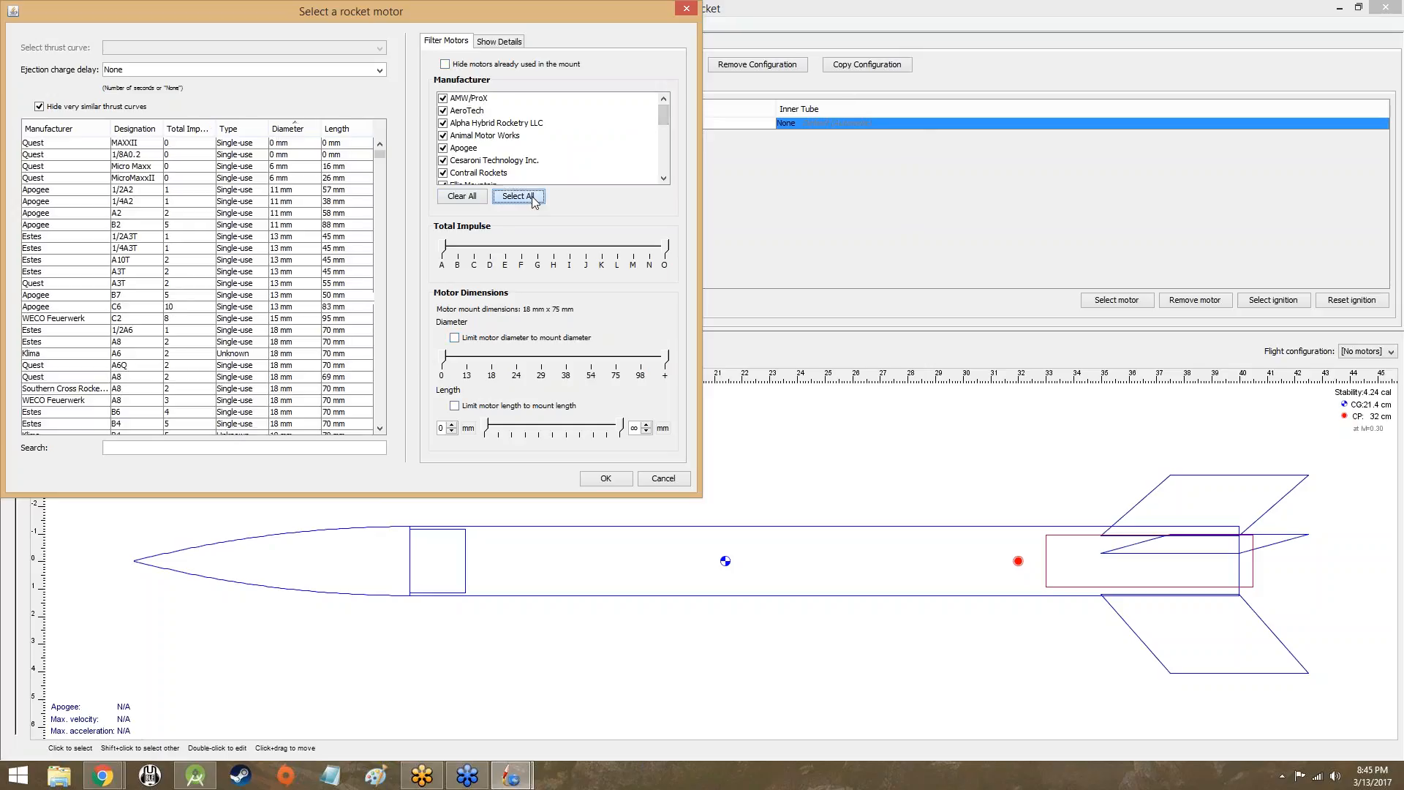
Assign the Cesaroni Technology O5100 motor to the inner tube
drag(378, 155, 229, 24)
drag(381, 157, 397, 460)
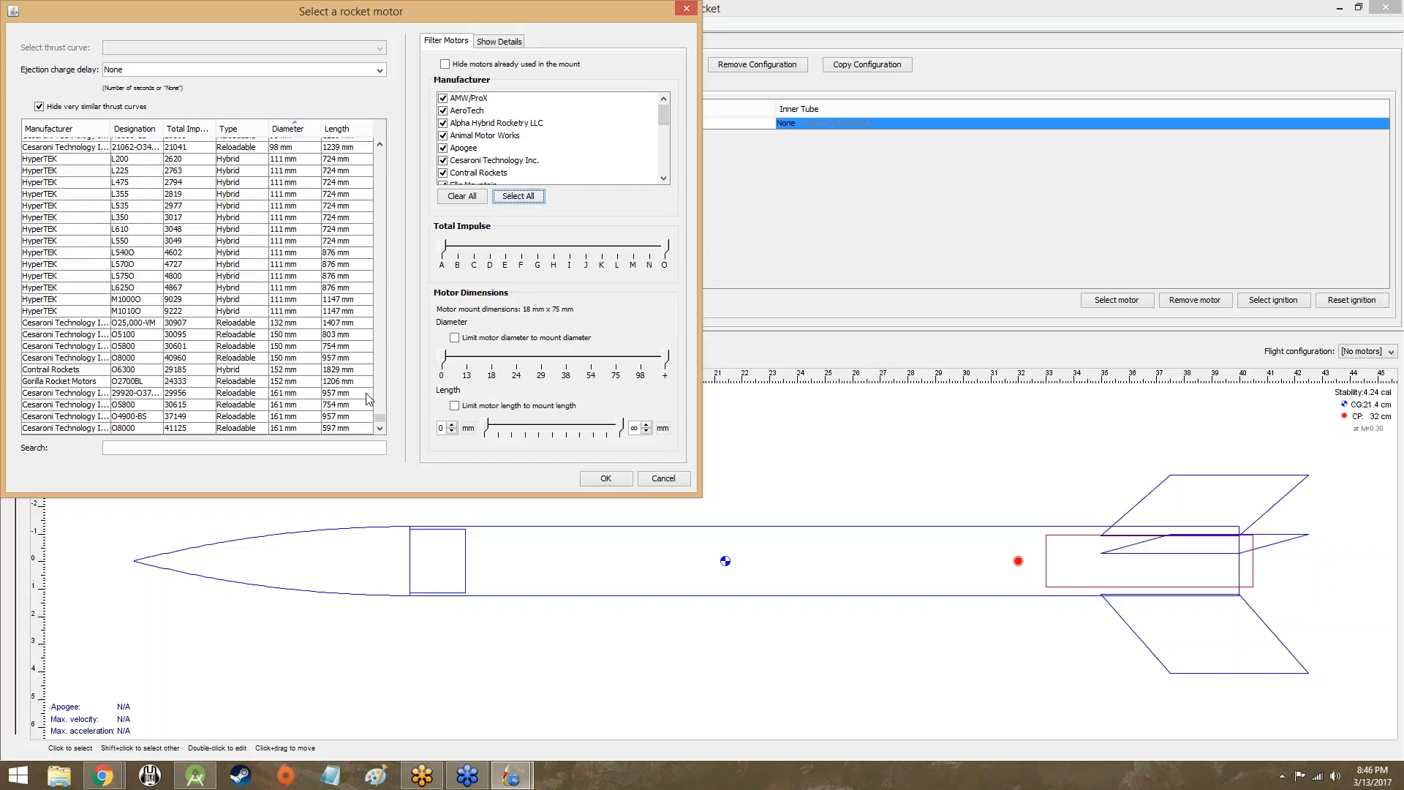
click(606, 478)
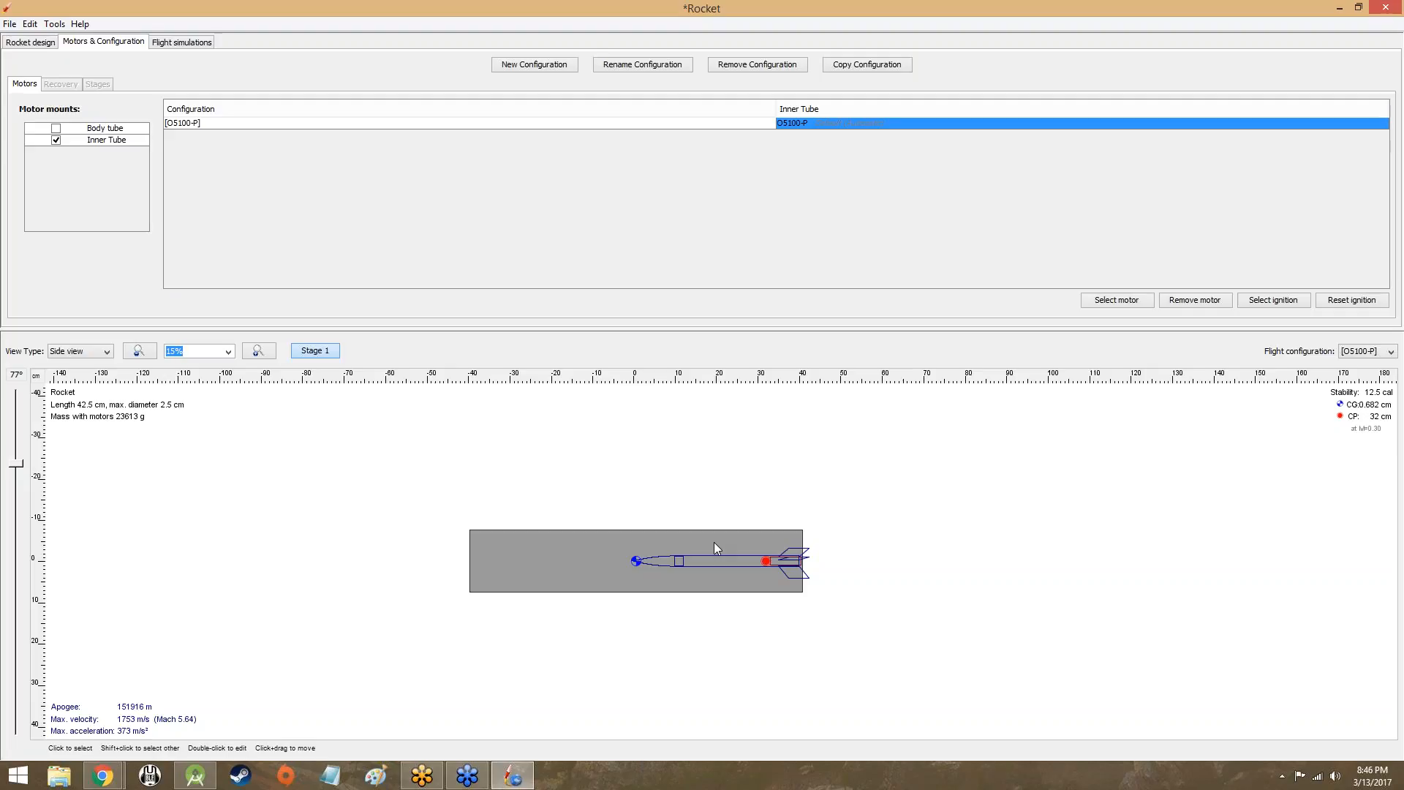
Try the Contrail Rockets O6300 motor and the 150 mm Cesaroni Technology O8000 motor in the inner tube, one after the other
double_click(944, 124)
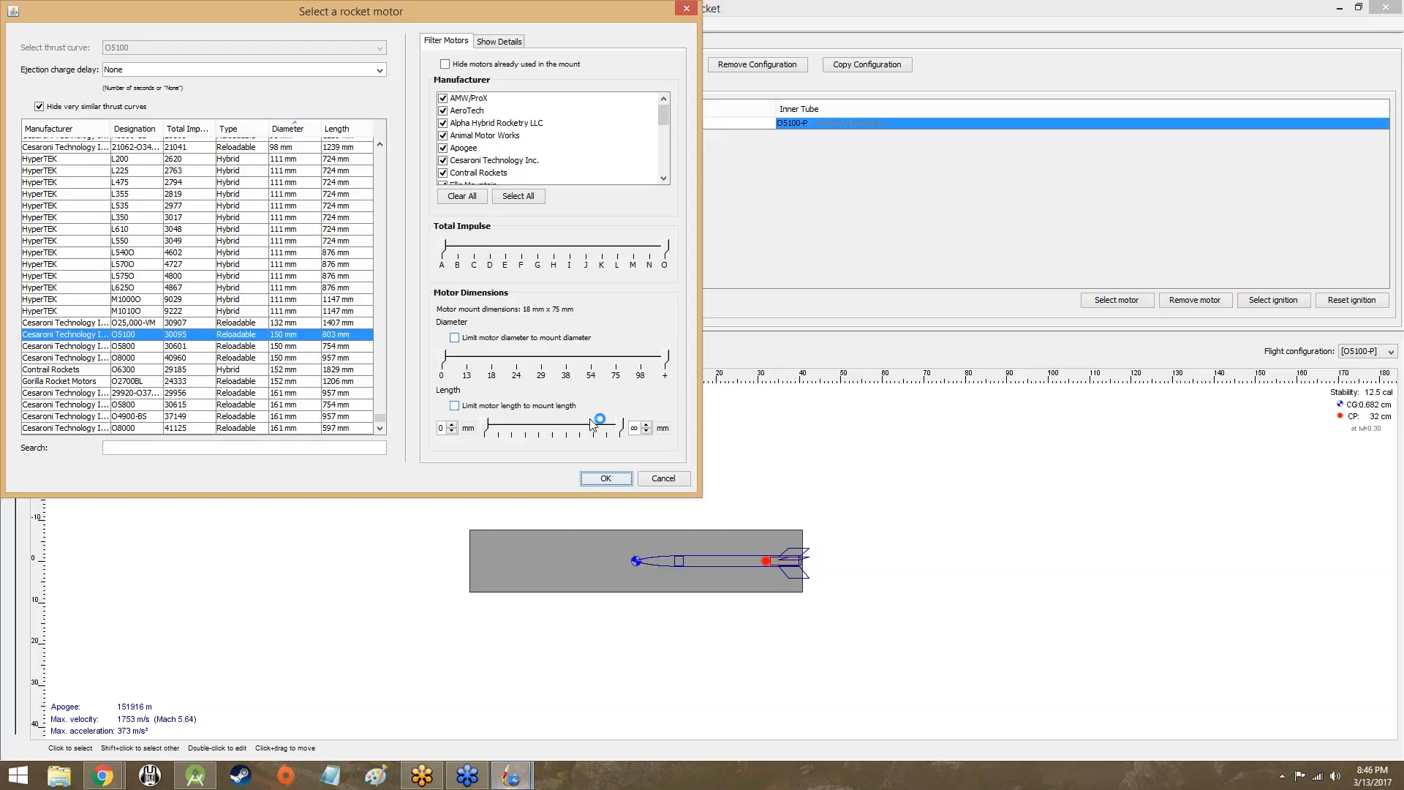
double_click(348, 370)
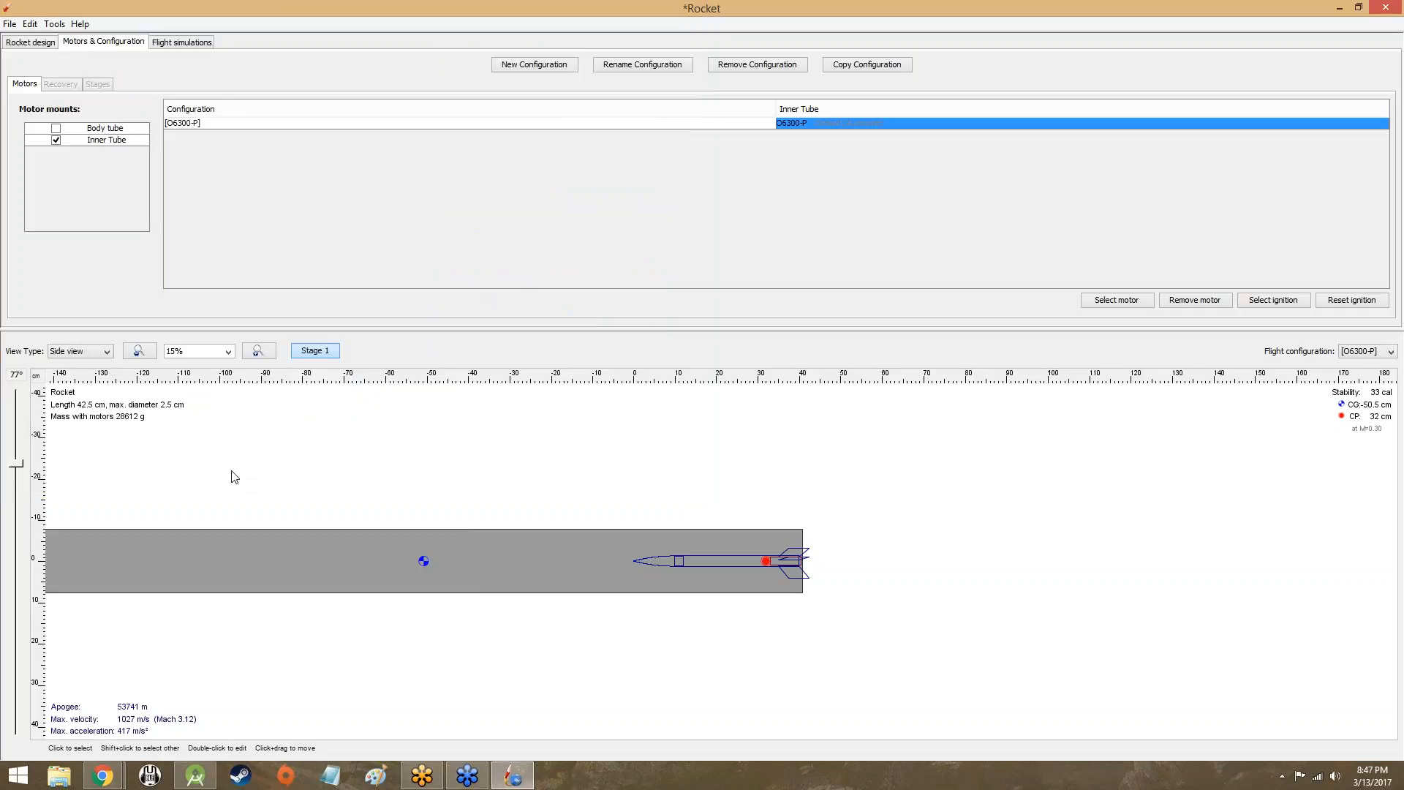
click(139, 352)
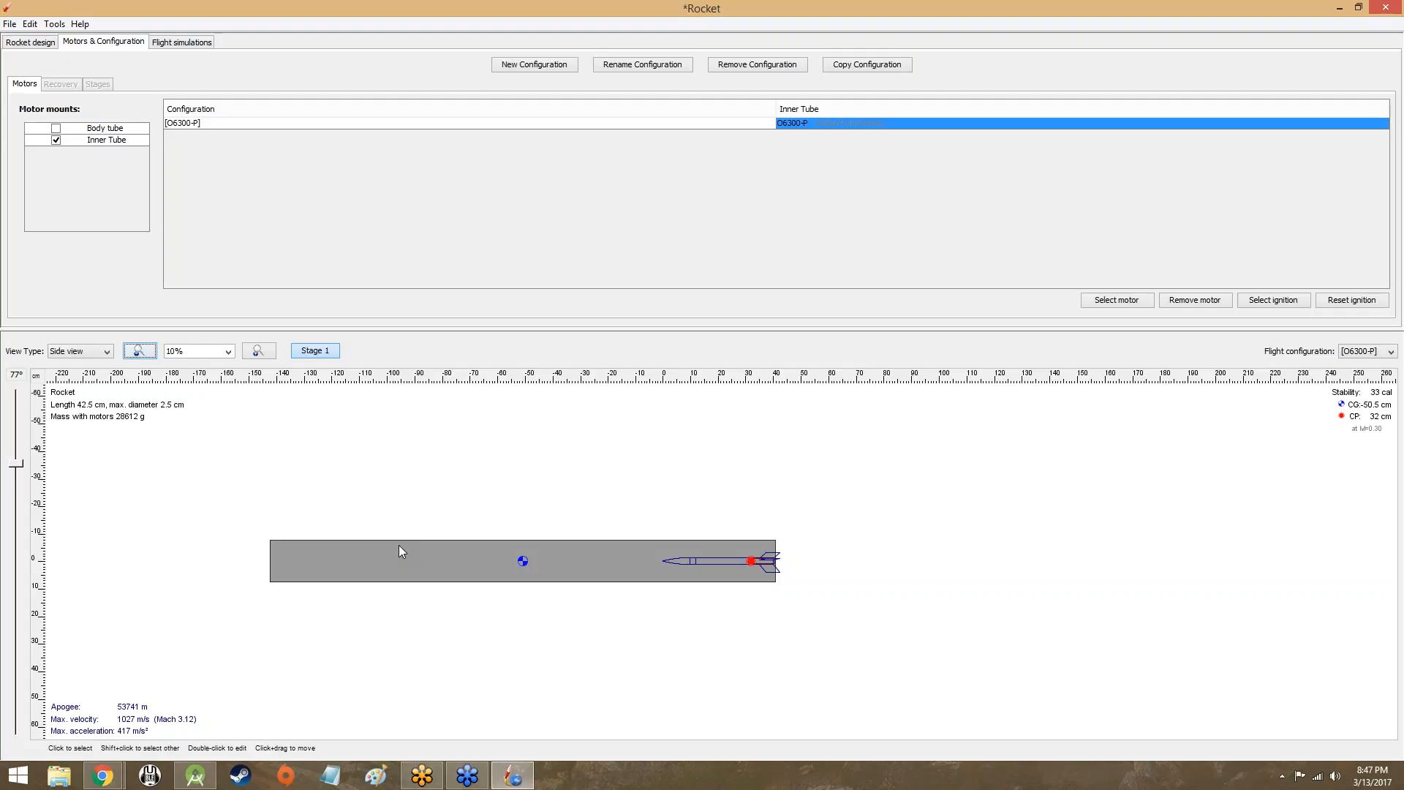
click(1117, 300)
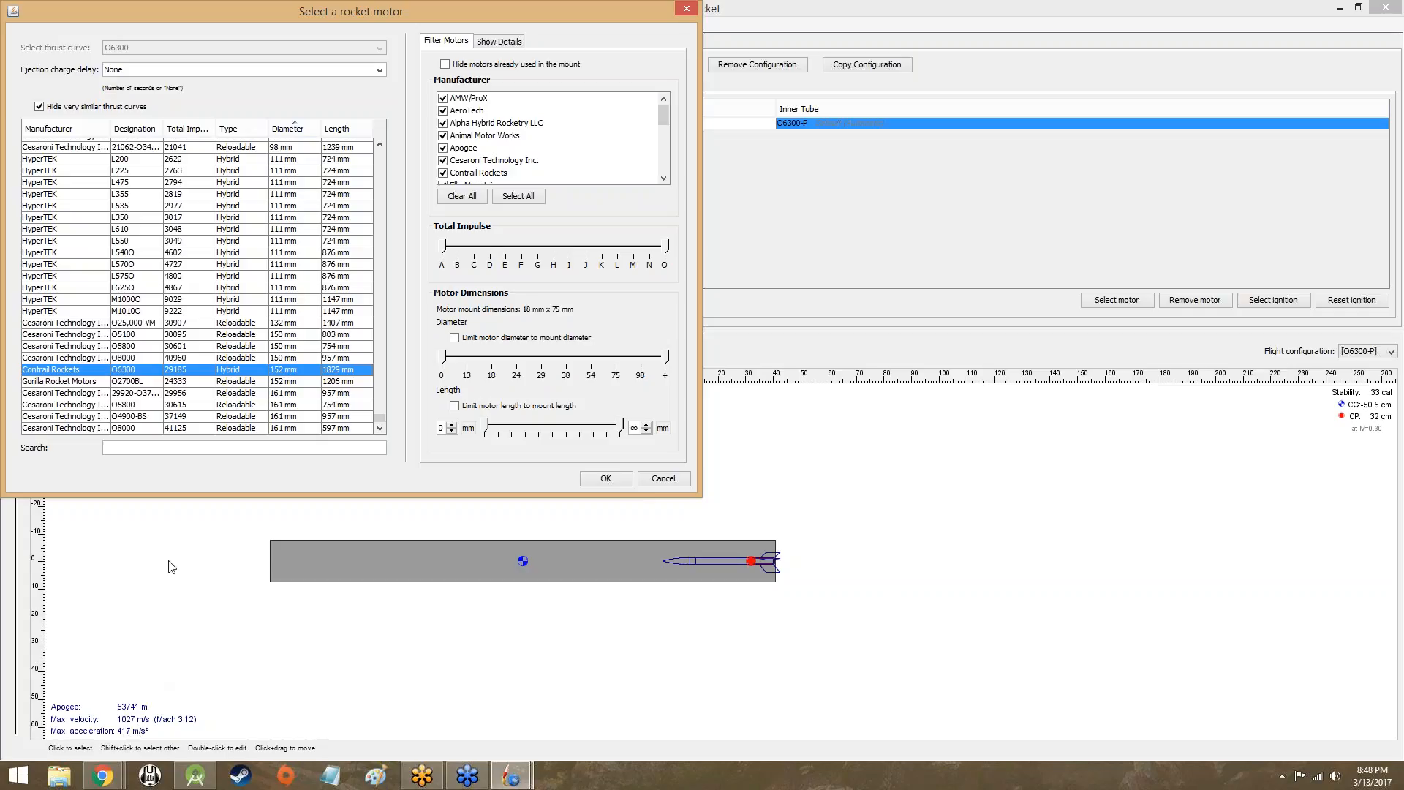
double_click(136, 357)
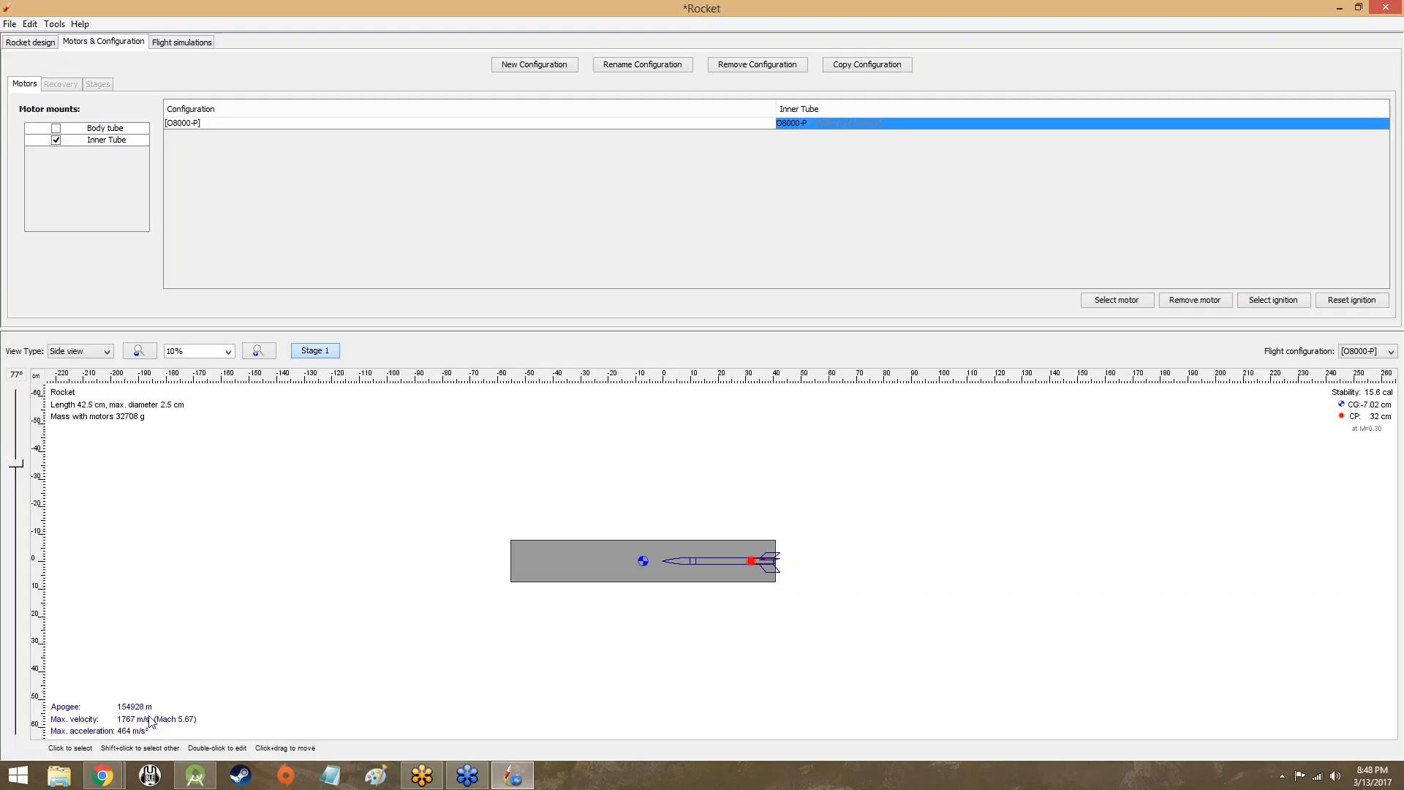
Reopen the motor selection for the inner tube and filter it to Estes motors with total impulse A to B
click(1117, 300)
drag(381, 418, 394, 135)
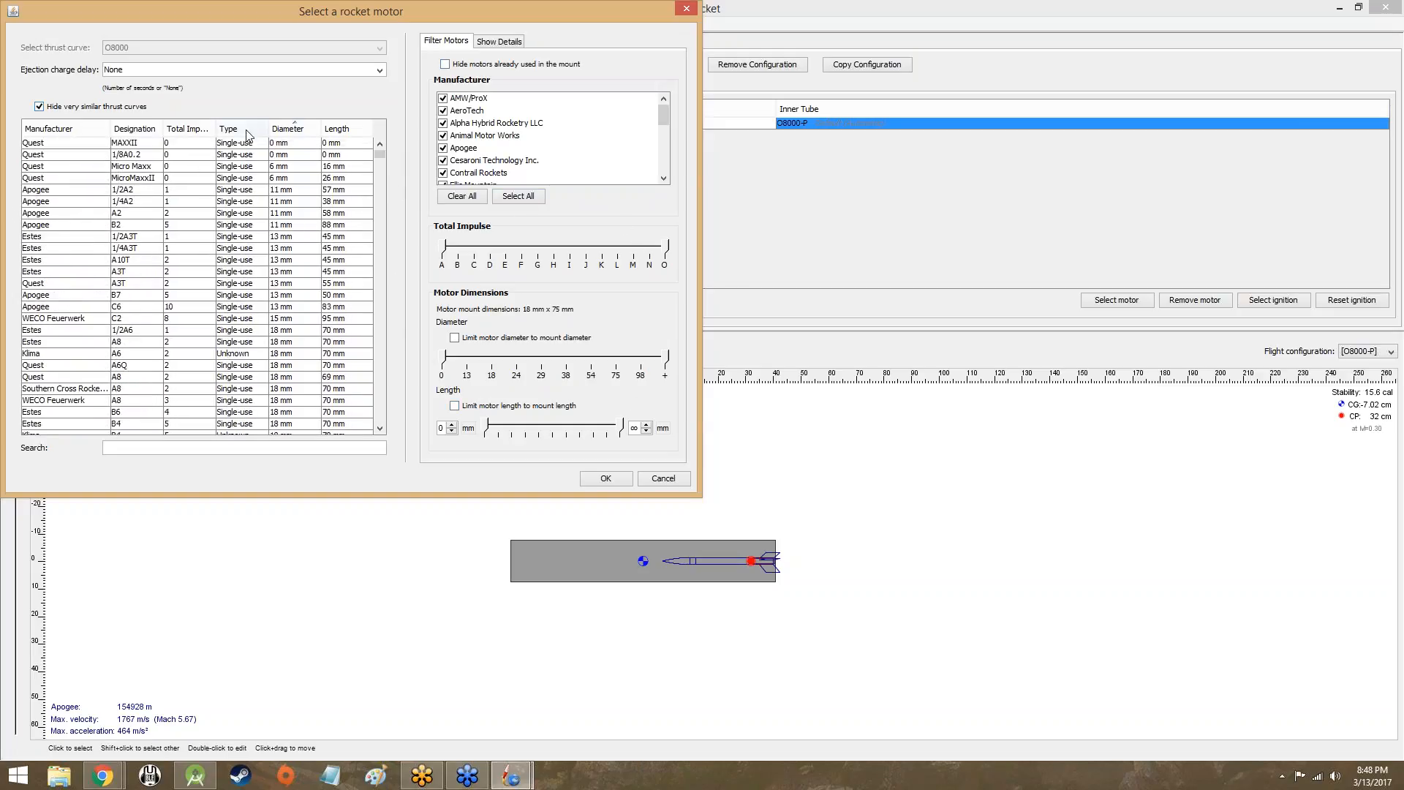
click(462, 196)
drag(661, 121, 665, 144)
click(456, 136)
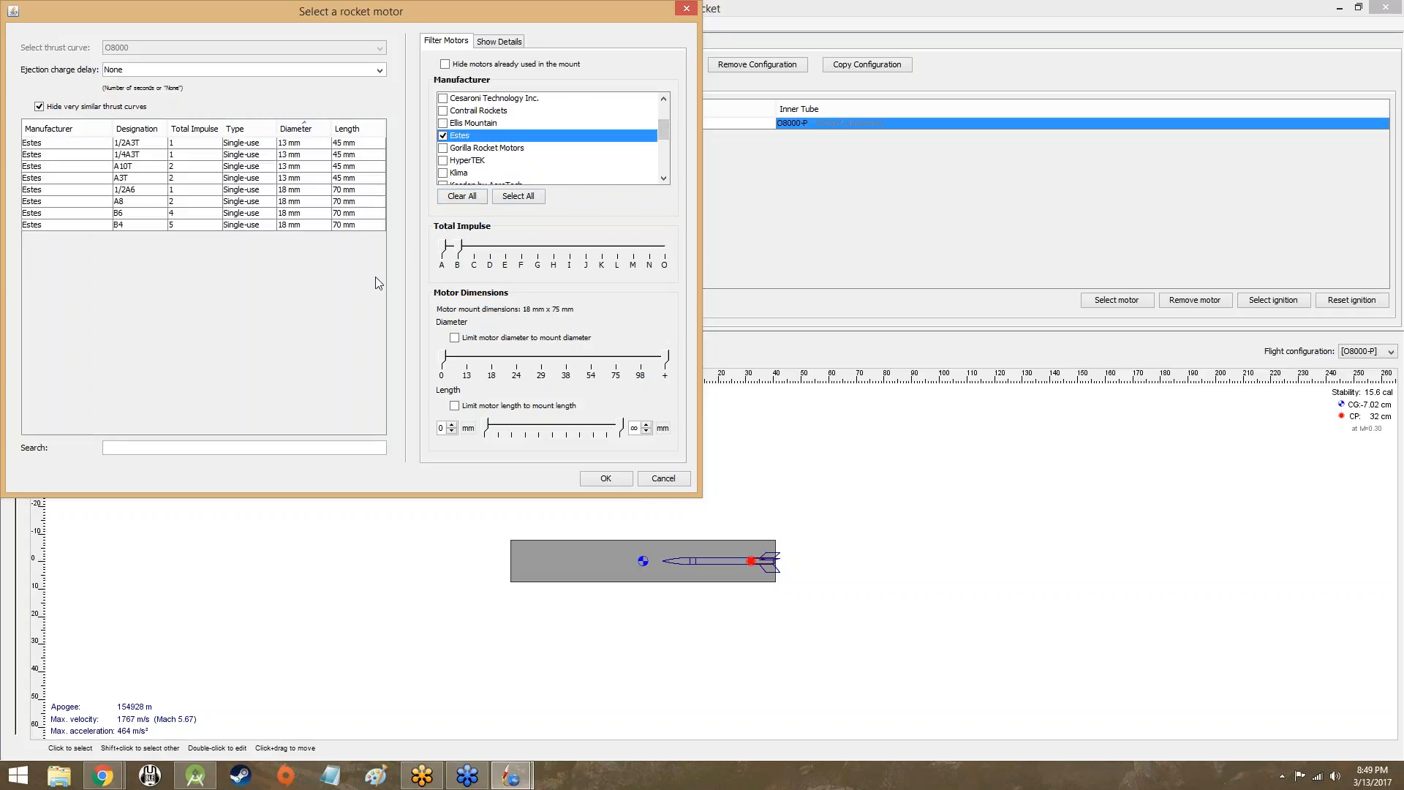
Choose the Estes A8 motor, set its ejection charge delay to 3, and examine its details
click(168, 208)
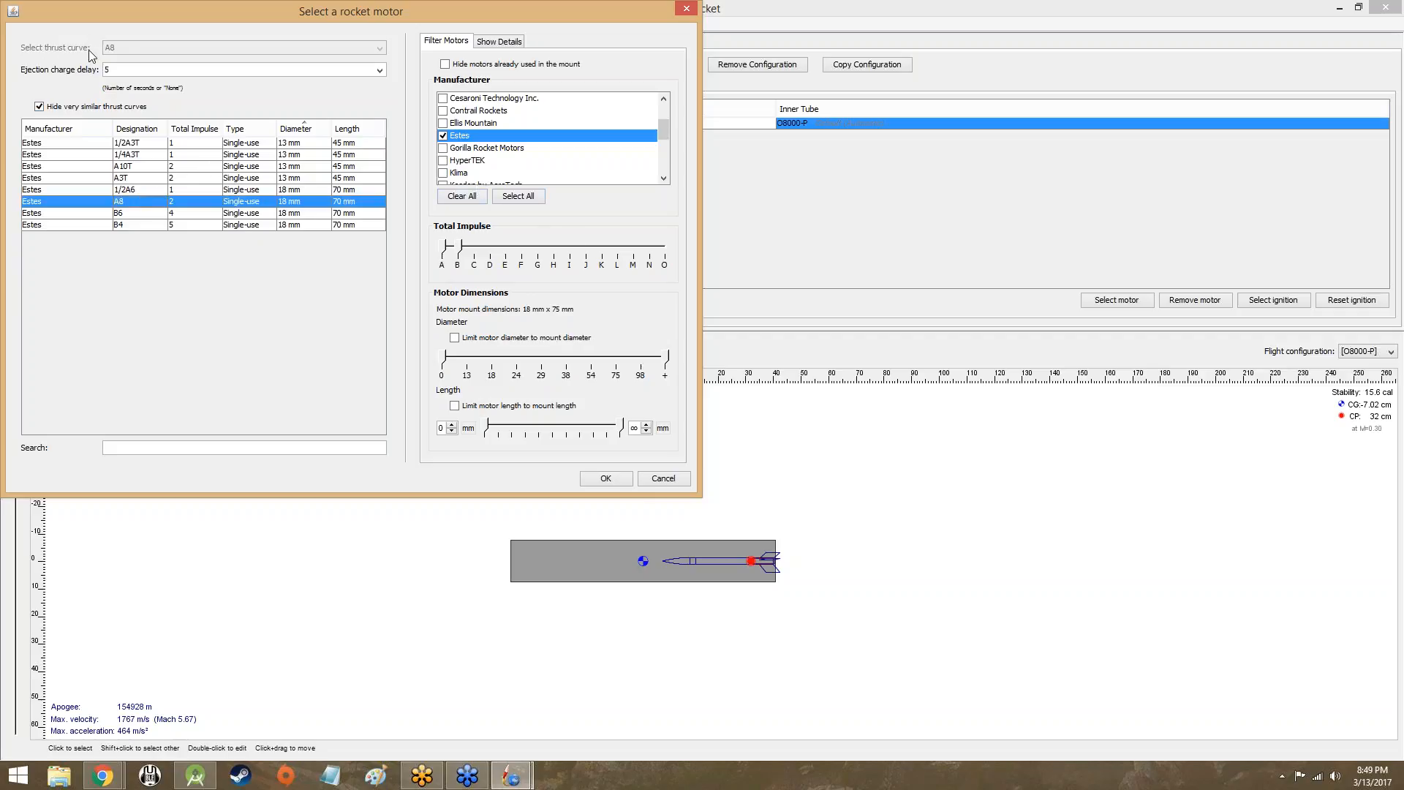
double_click(106, 69)
click(494, 44)
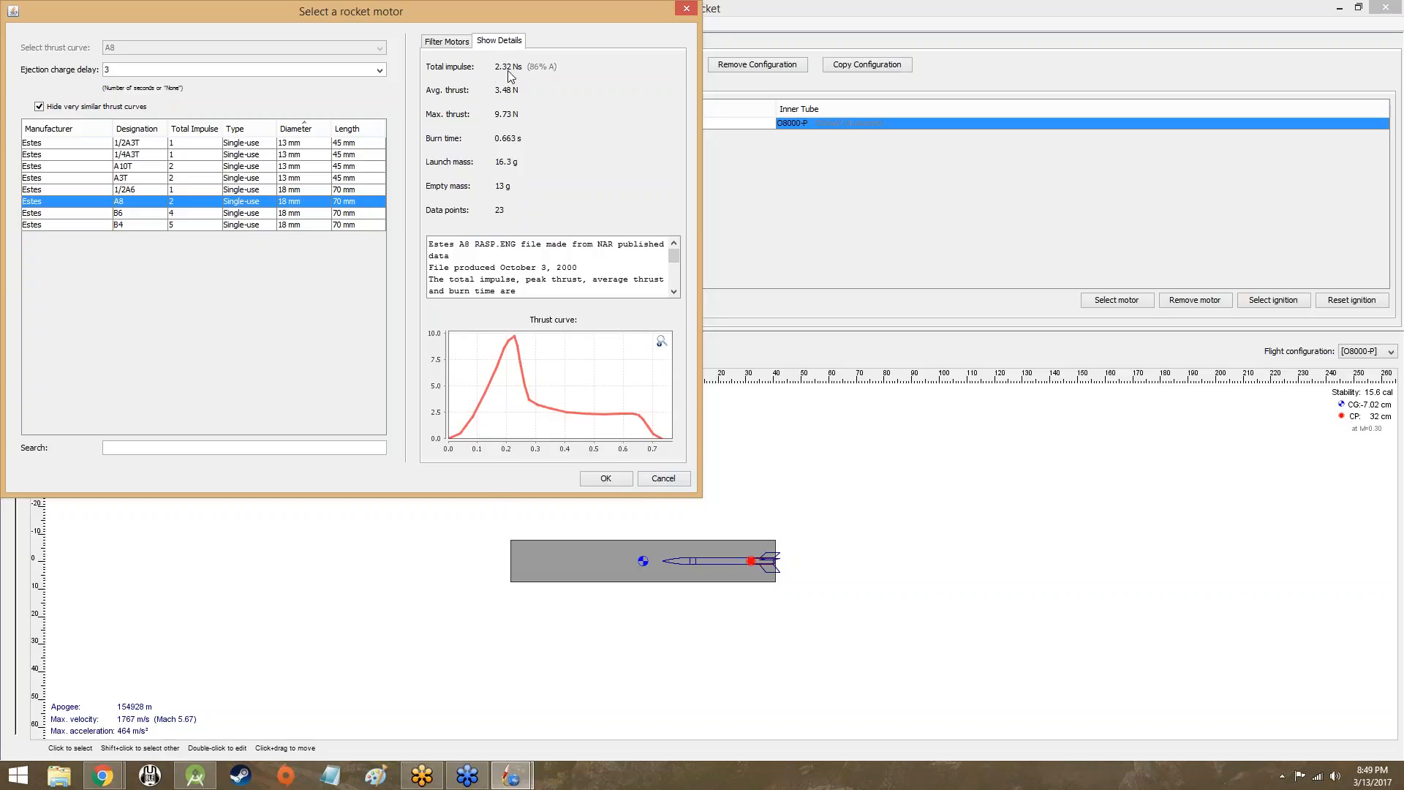
mouse_move(503, 79)
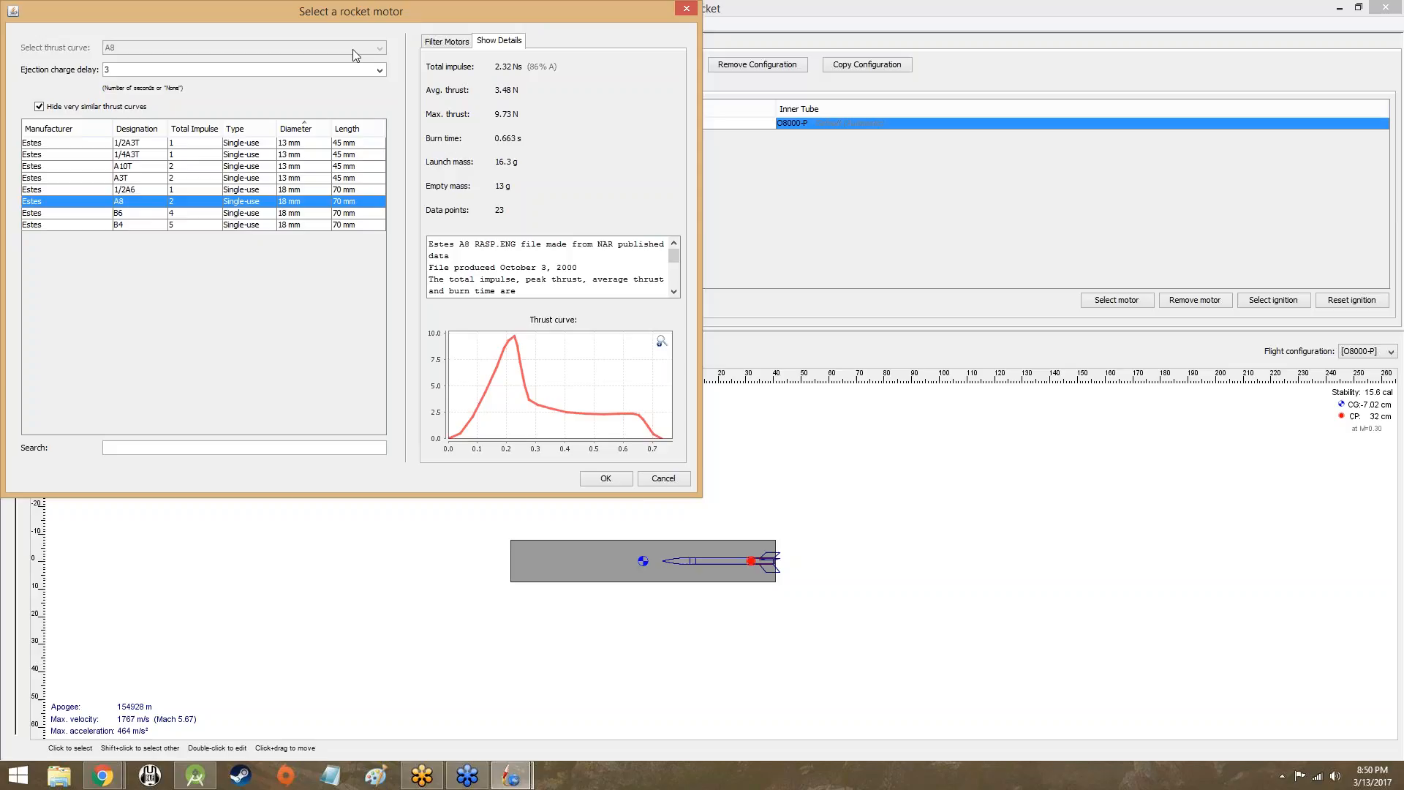
Compare the thrust, burn time and mass details of the Estes A8, B6 and B4 motors
click(132, 213)
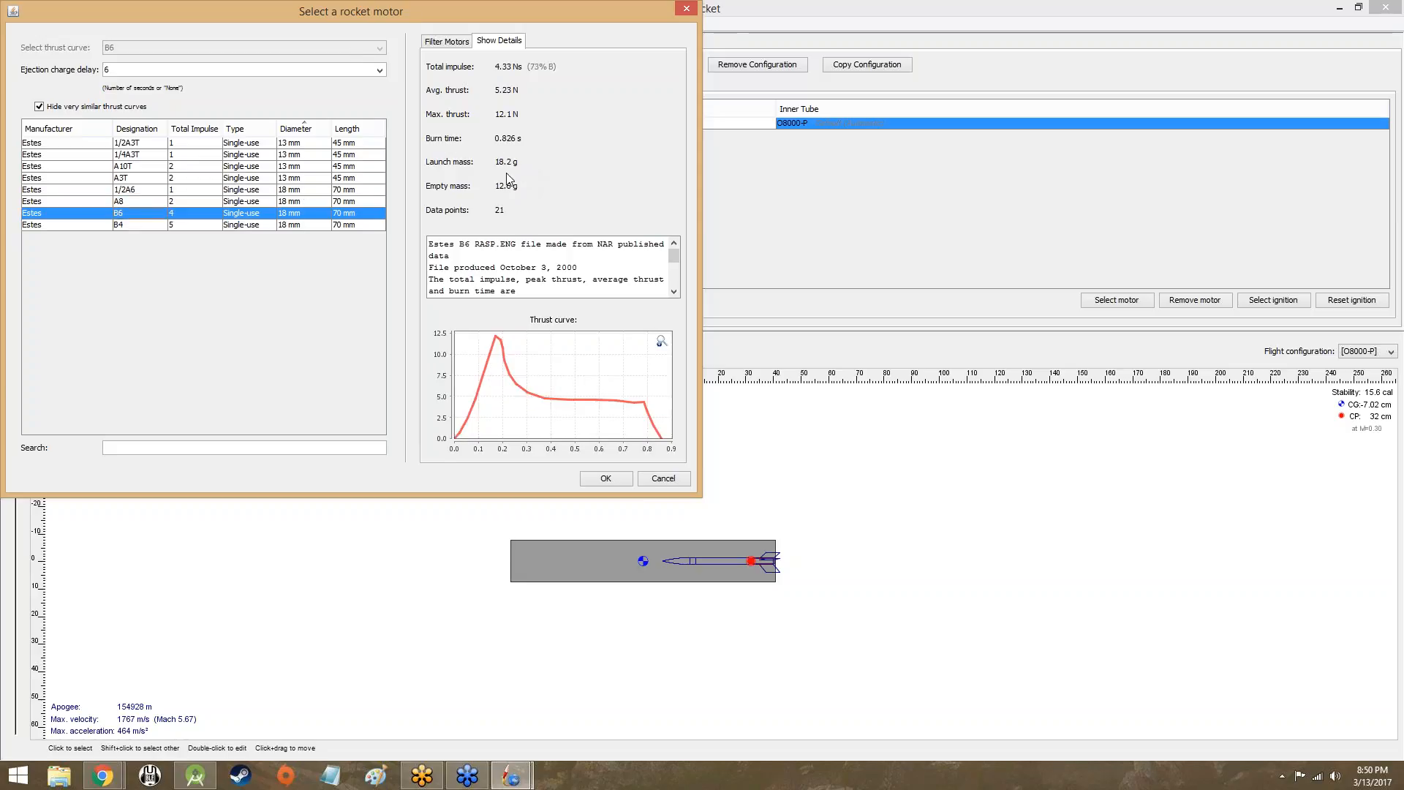
click(287, 200)
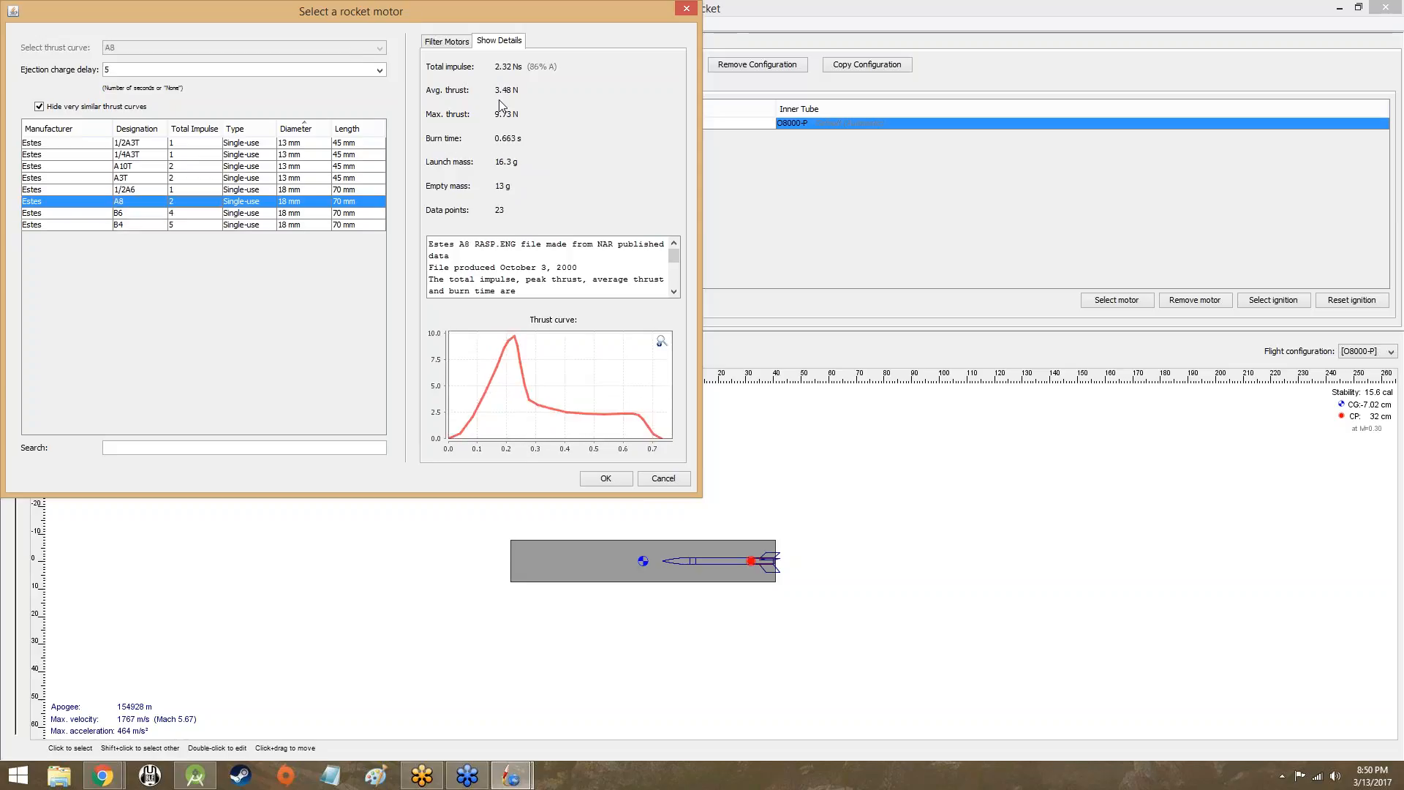
click(175, 214)
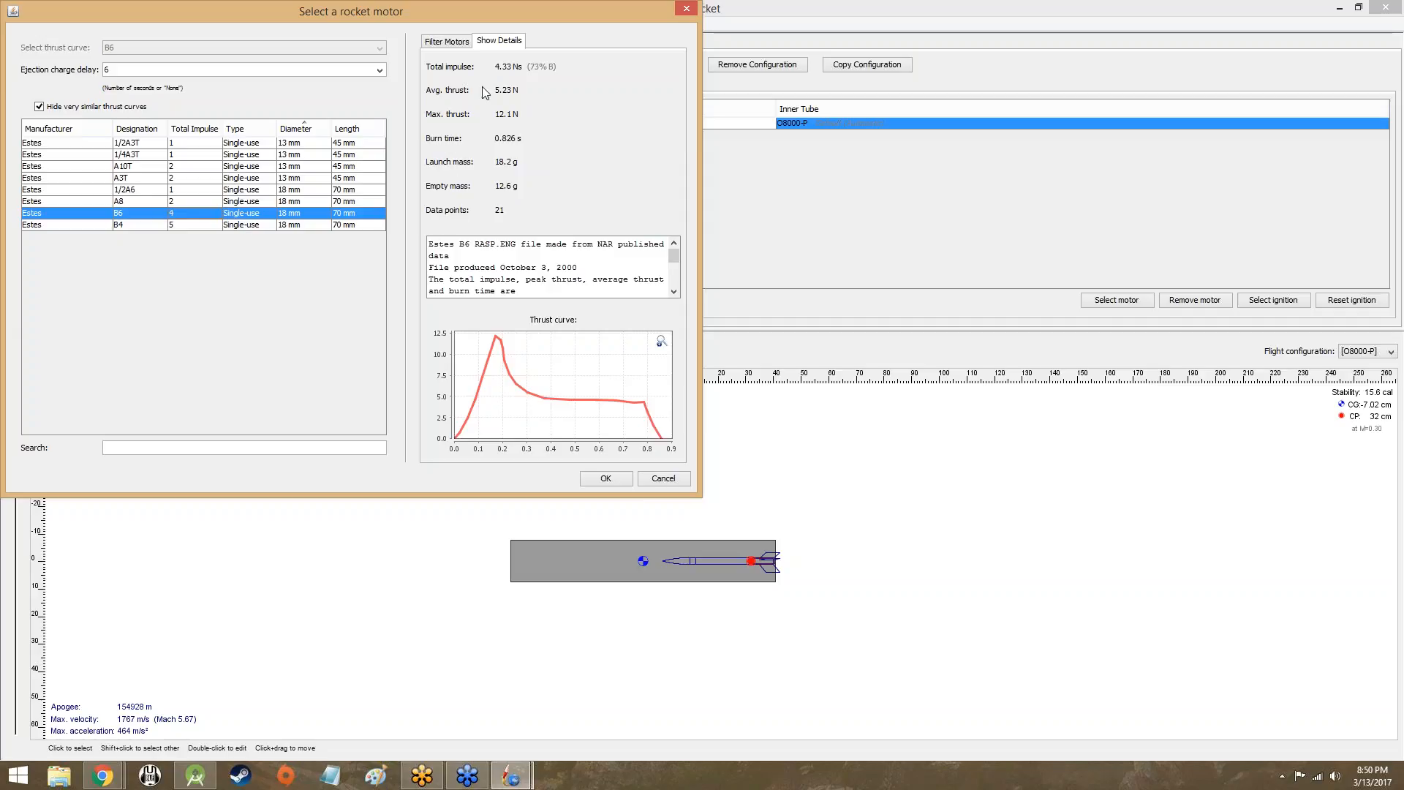
click(200, 198)
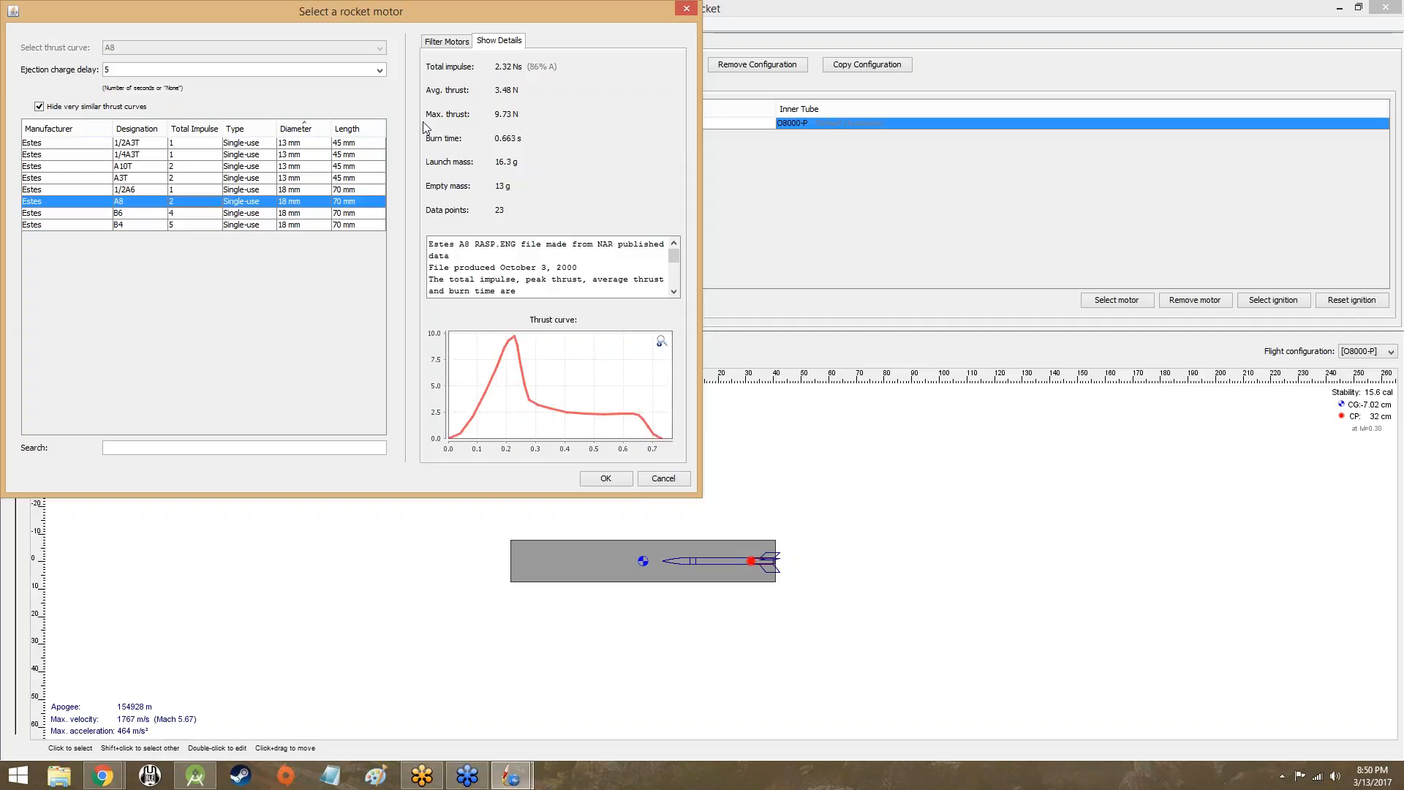
click(161, 213)
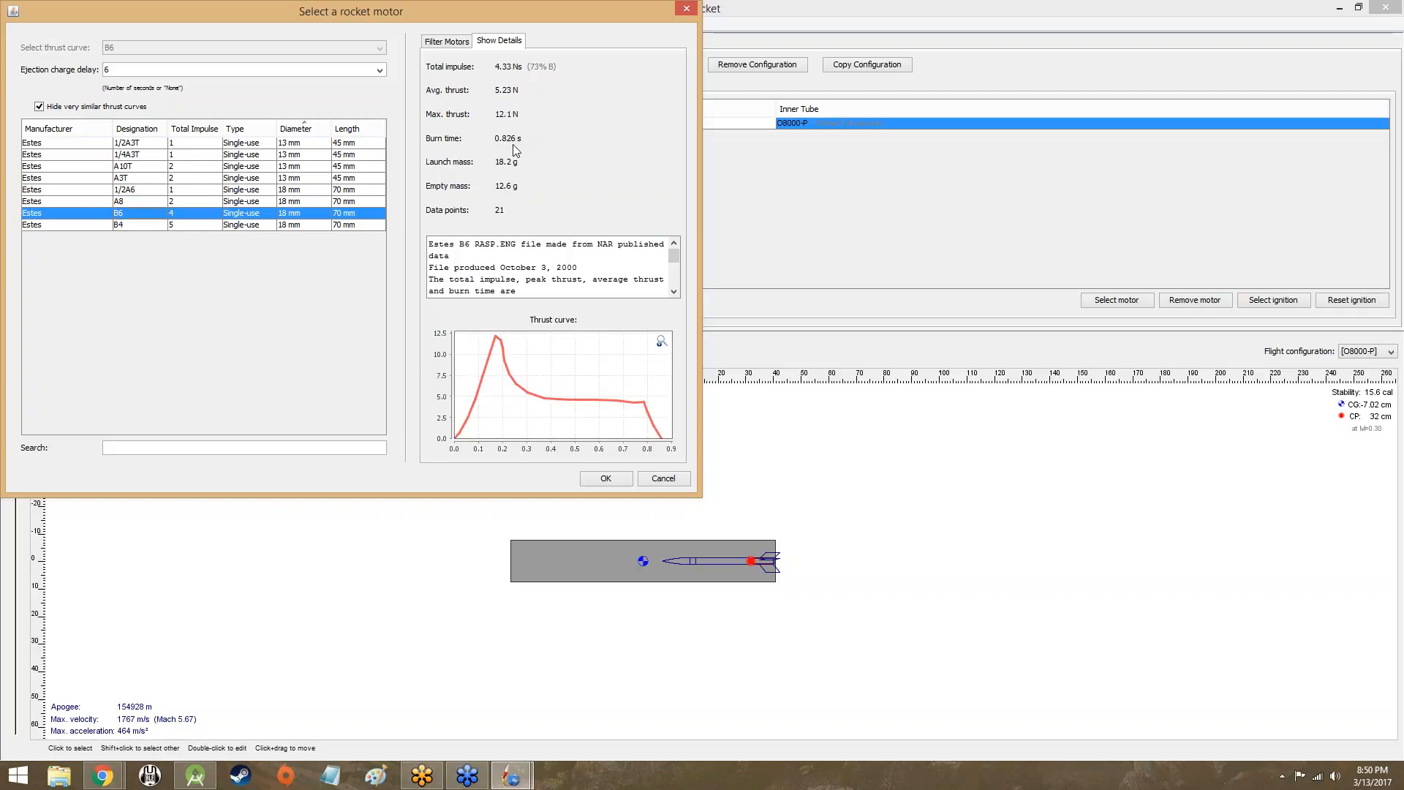
click(209, 226)
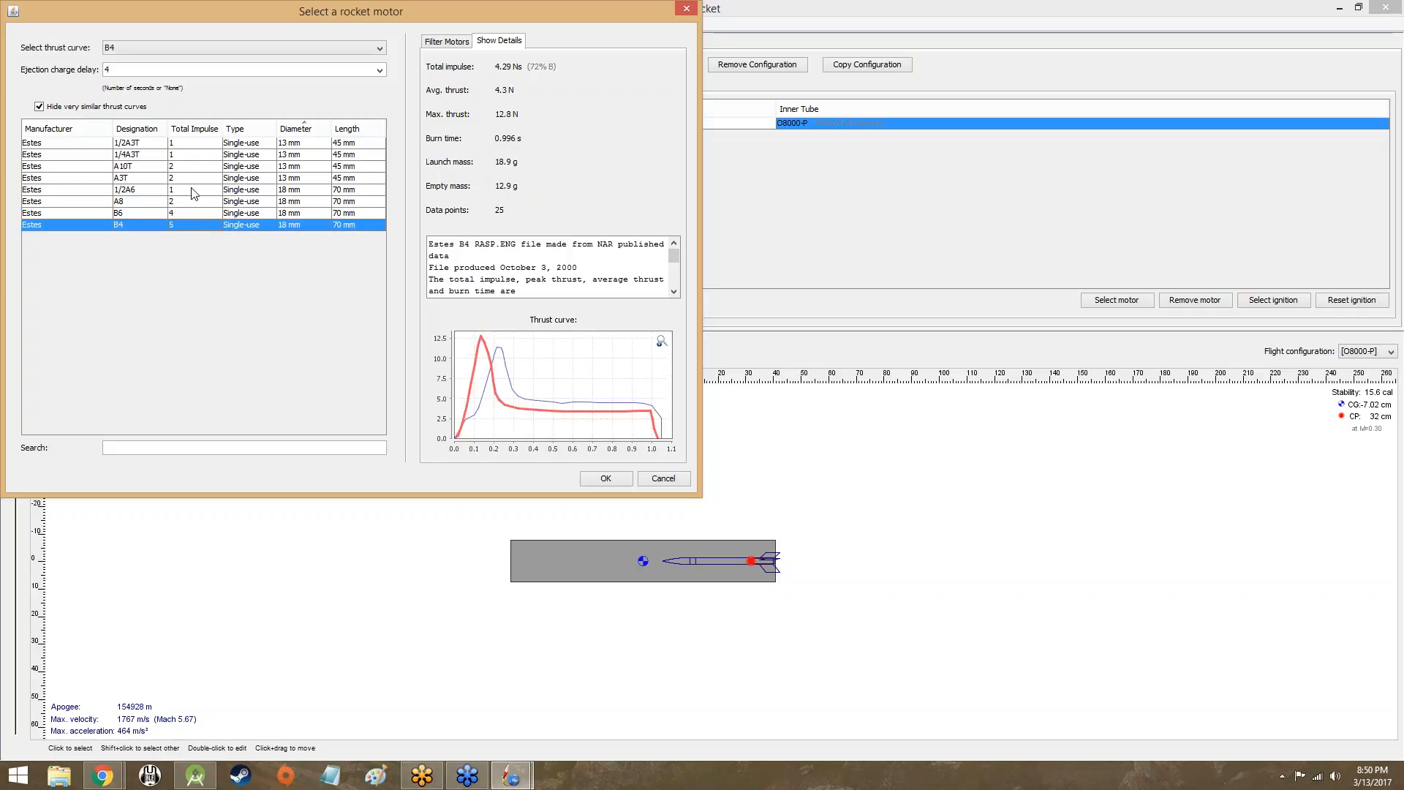
click(154, 207)
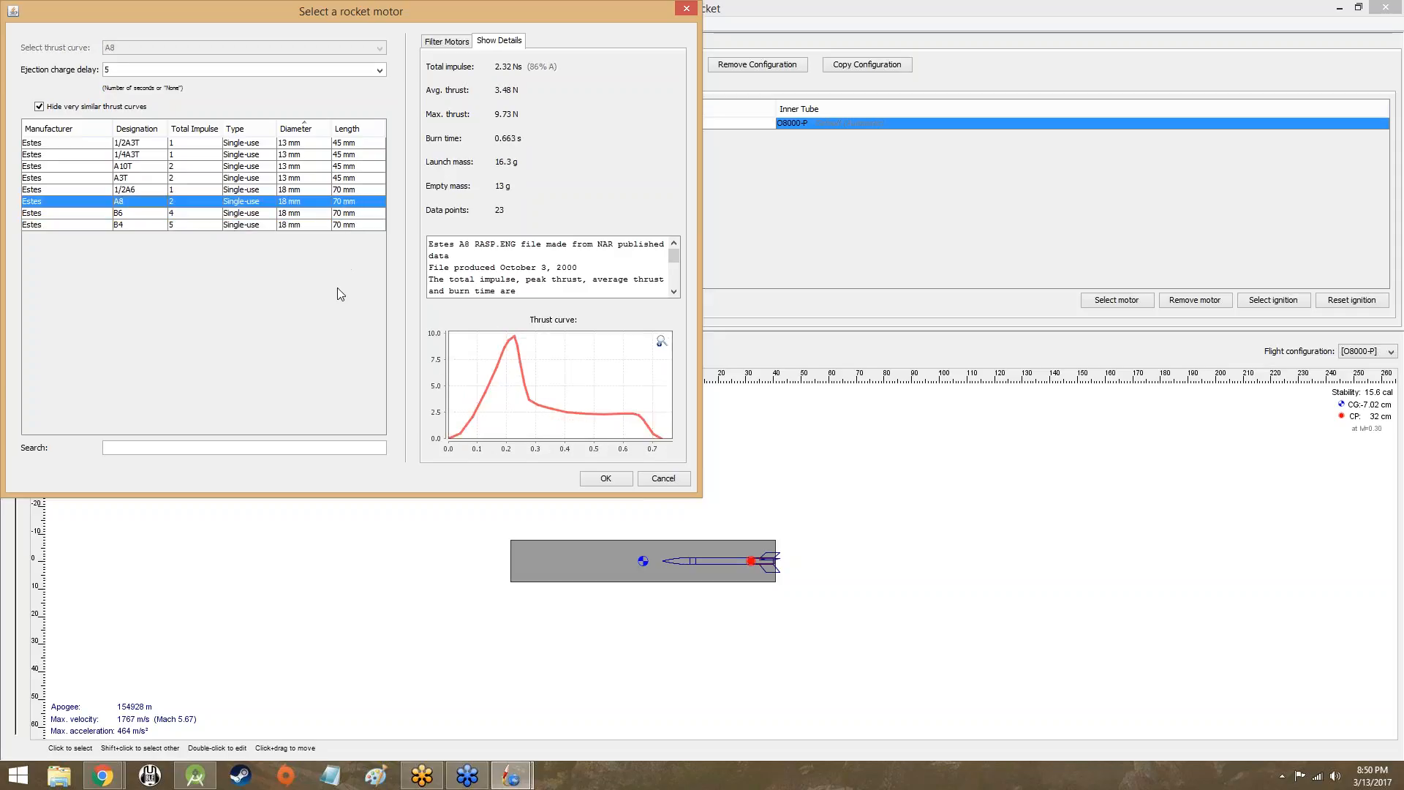
Examine the enlarged thrust curve of the Estes A8 motor in its own window, and close it
click(527, 412)
drag(311, 31, 988, 184)
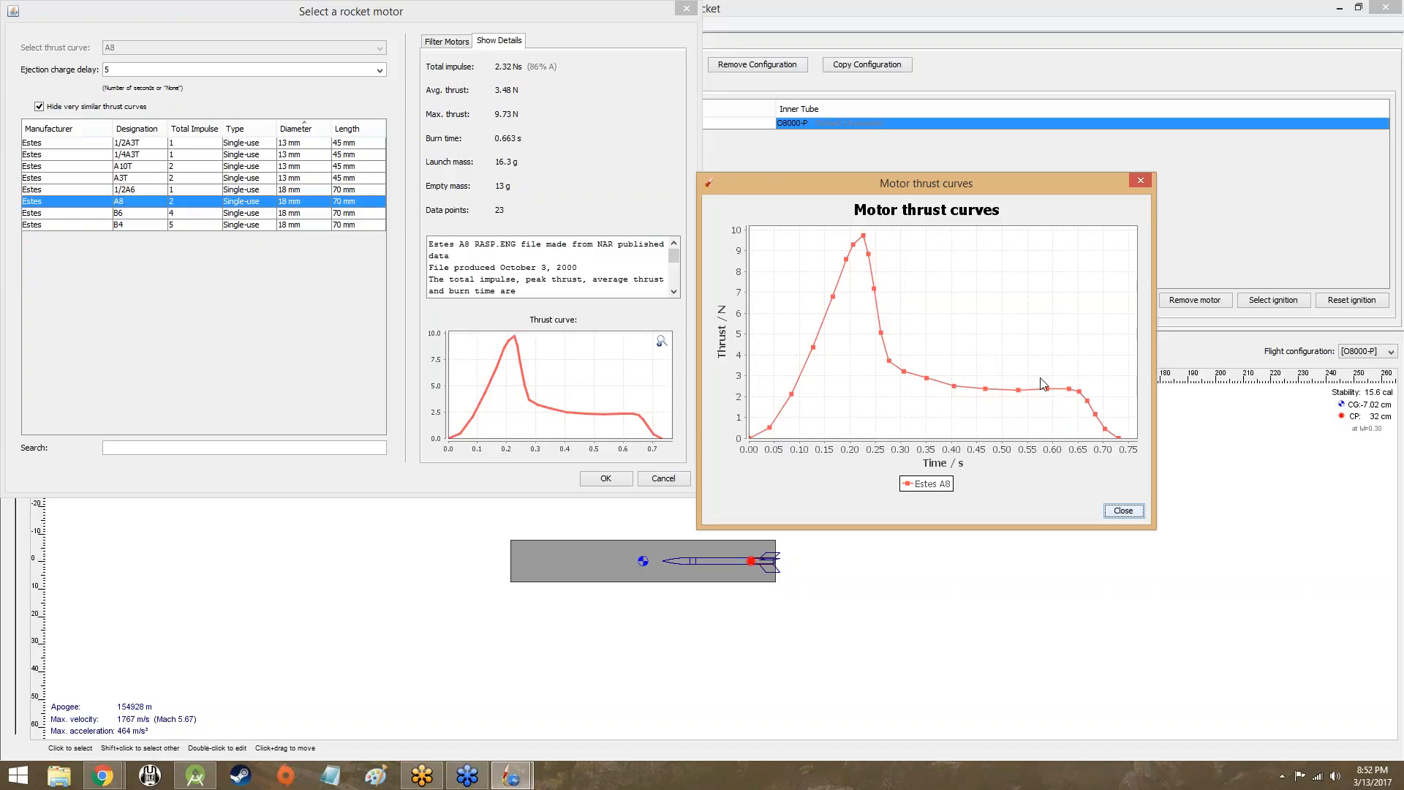
click(1123, 510)
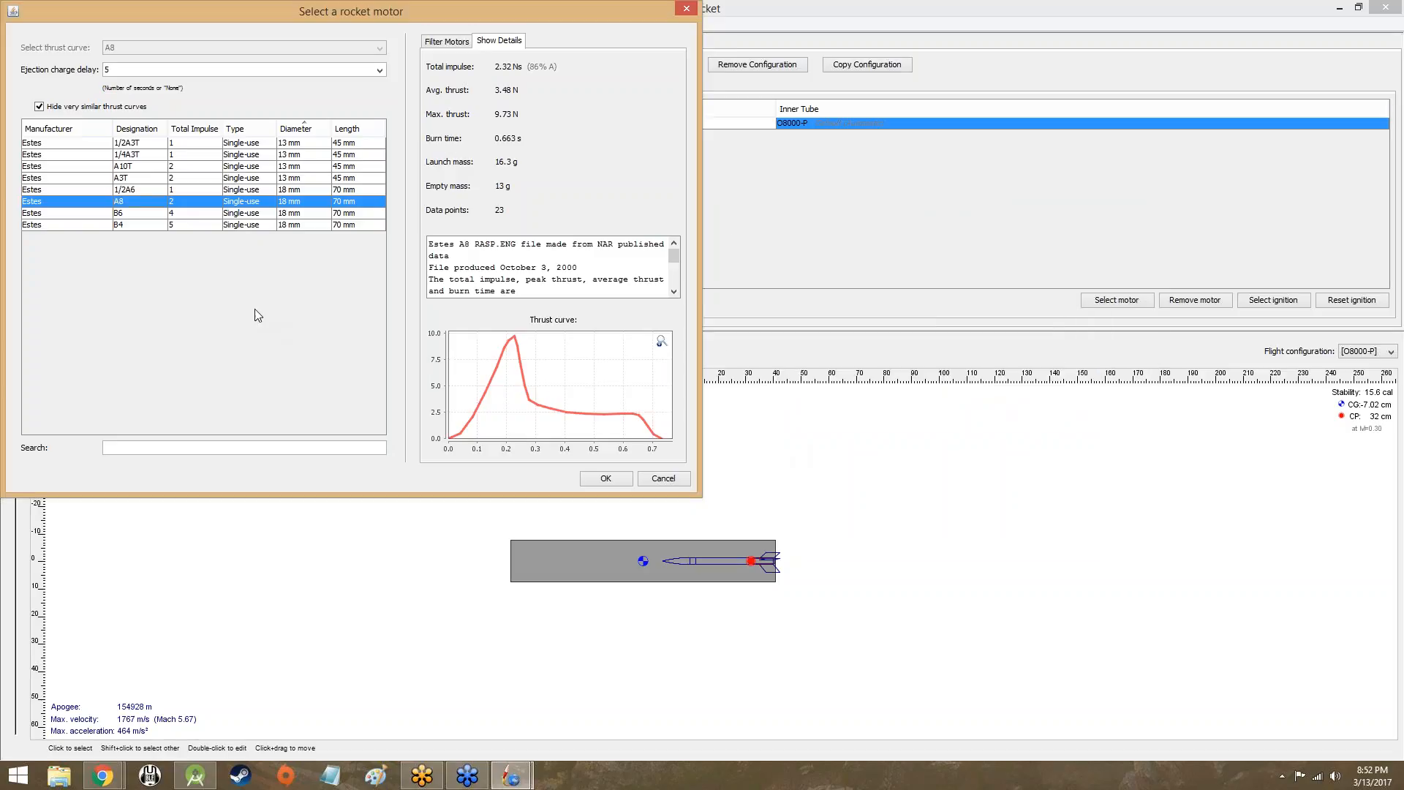
Assign the Estes B6 motor with a 6-second delay to the inner tube and examine its enlarged thrust curve
click(289, 213)
double_click(289, 218)
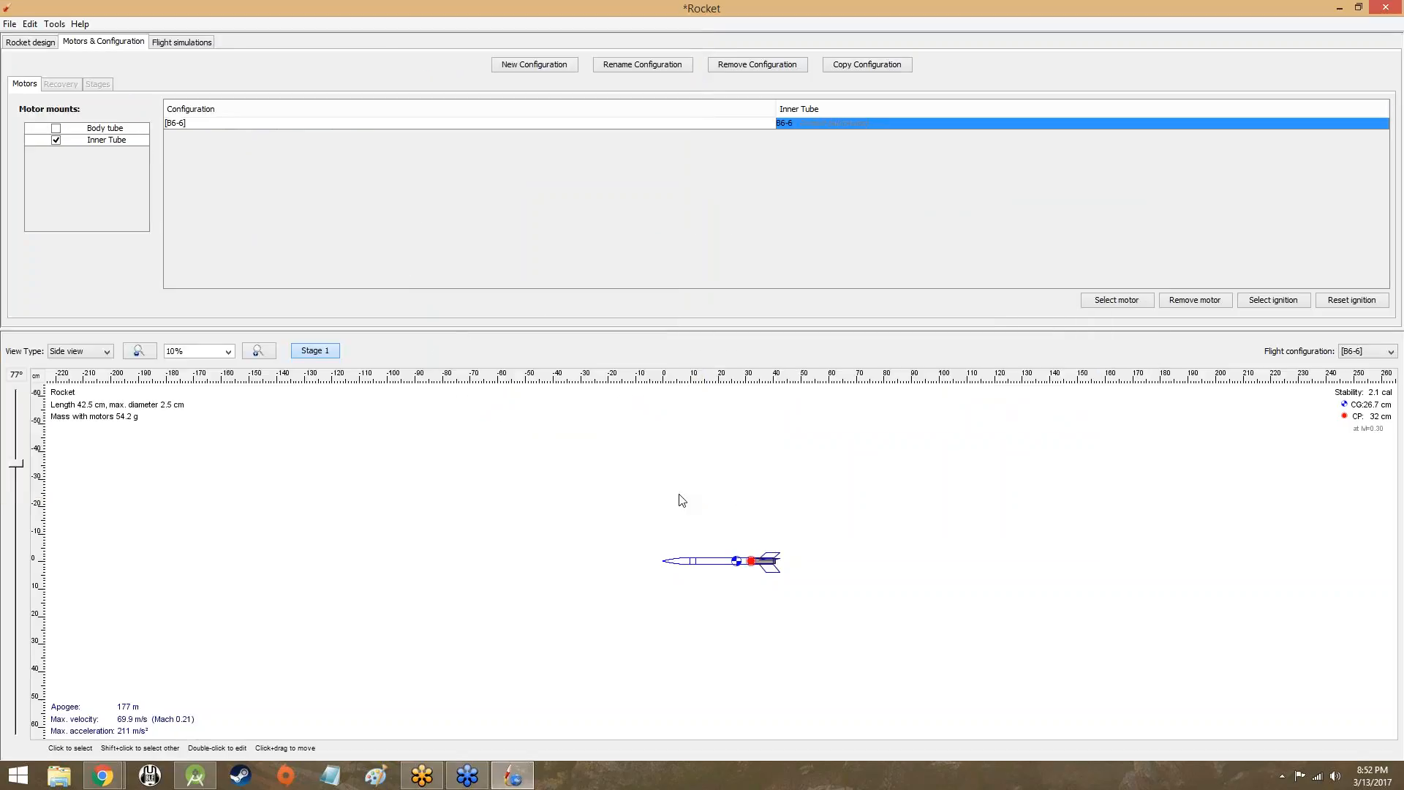
double_click(785, 124)
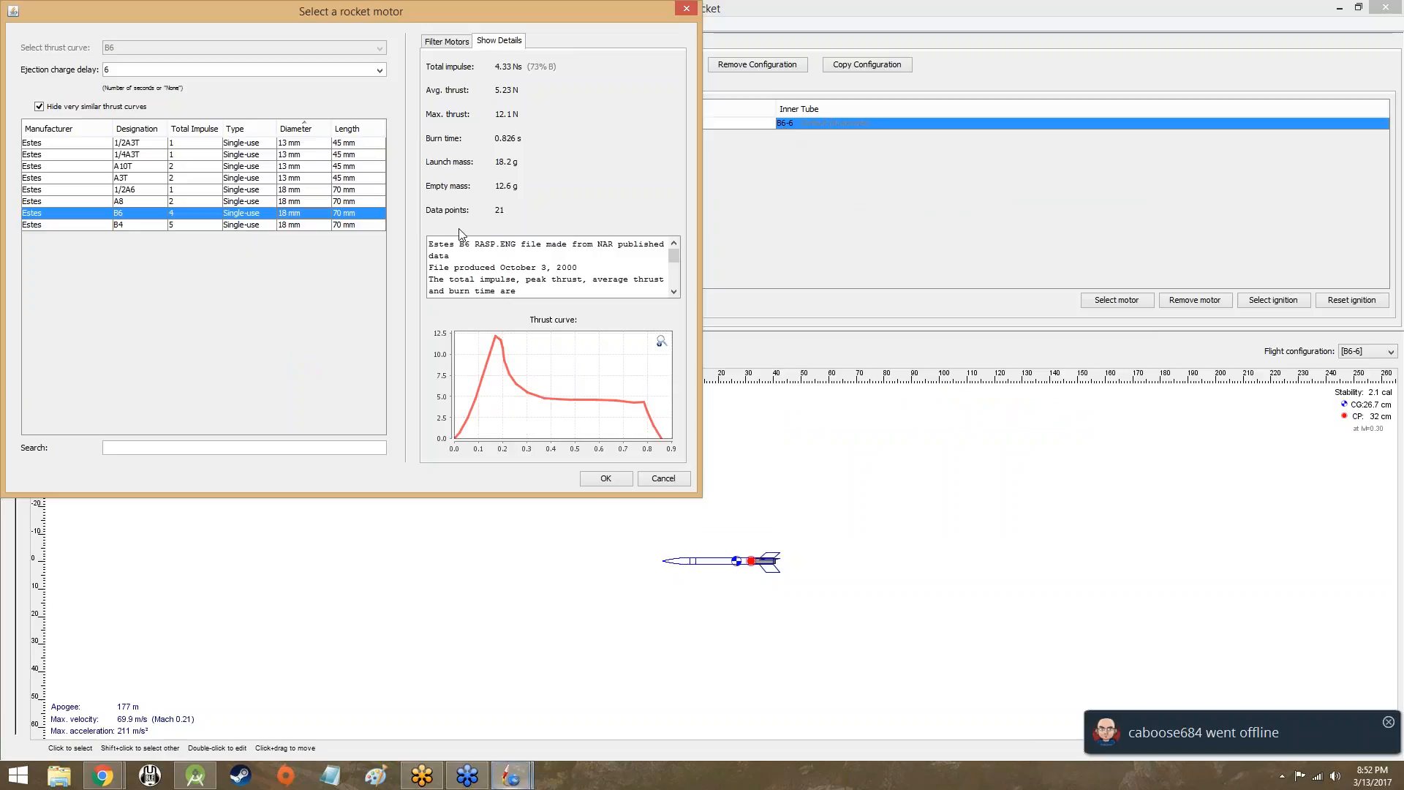
click(585, 366)
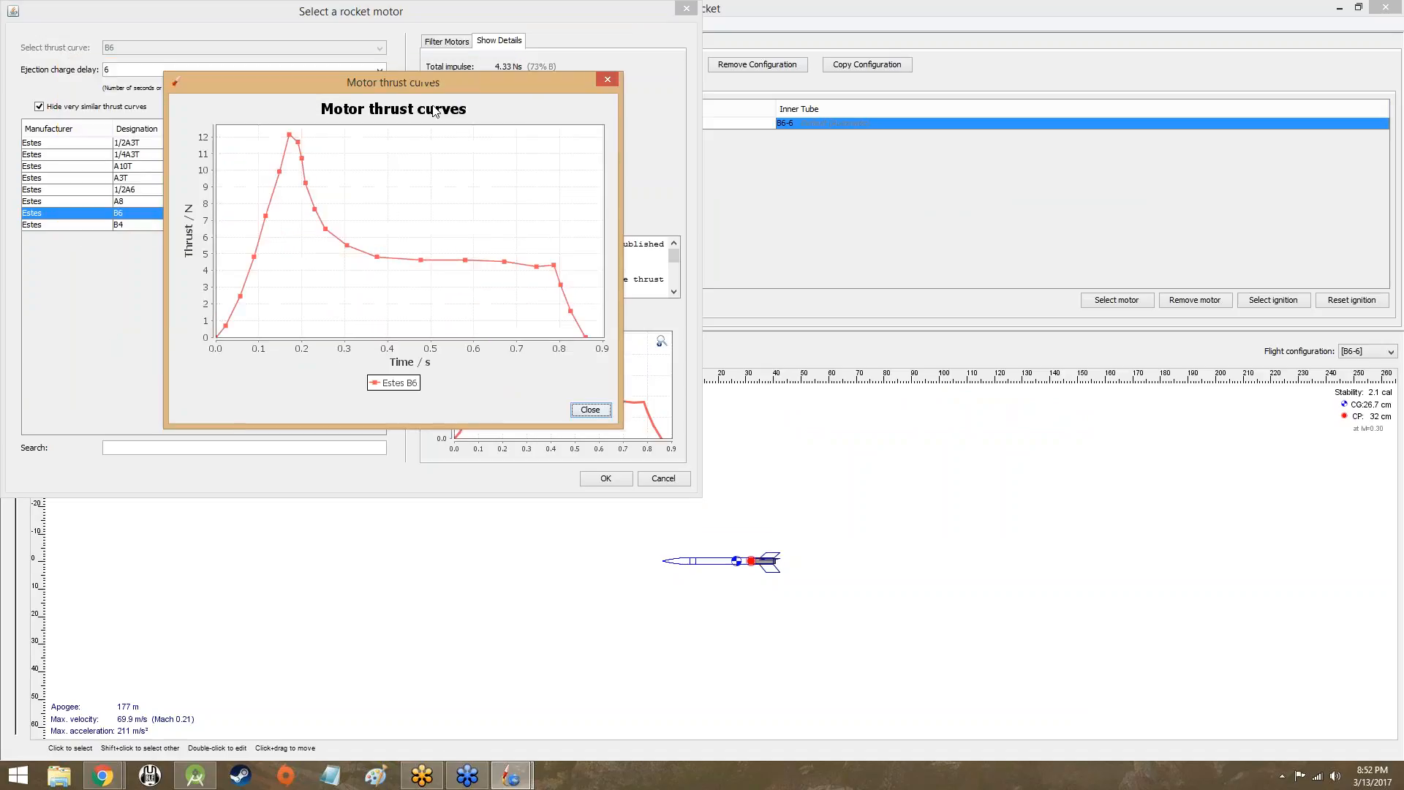
drag(274, 68, 890, 131)
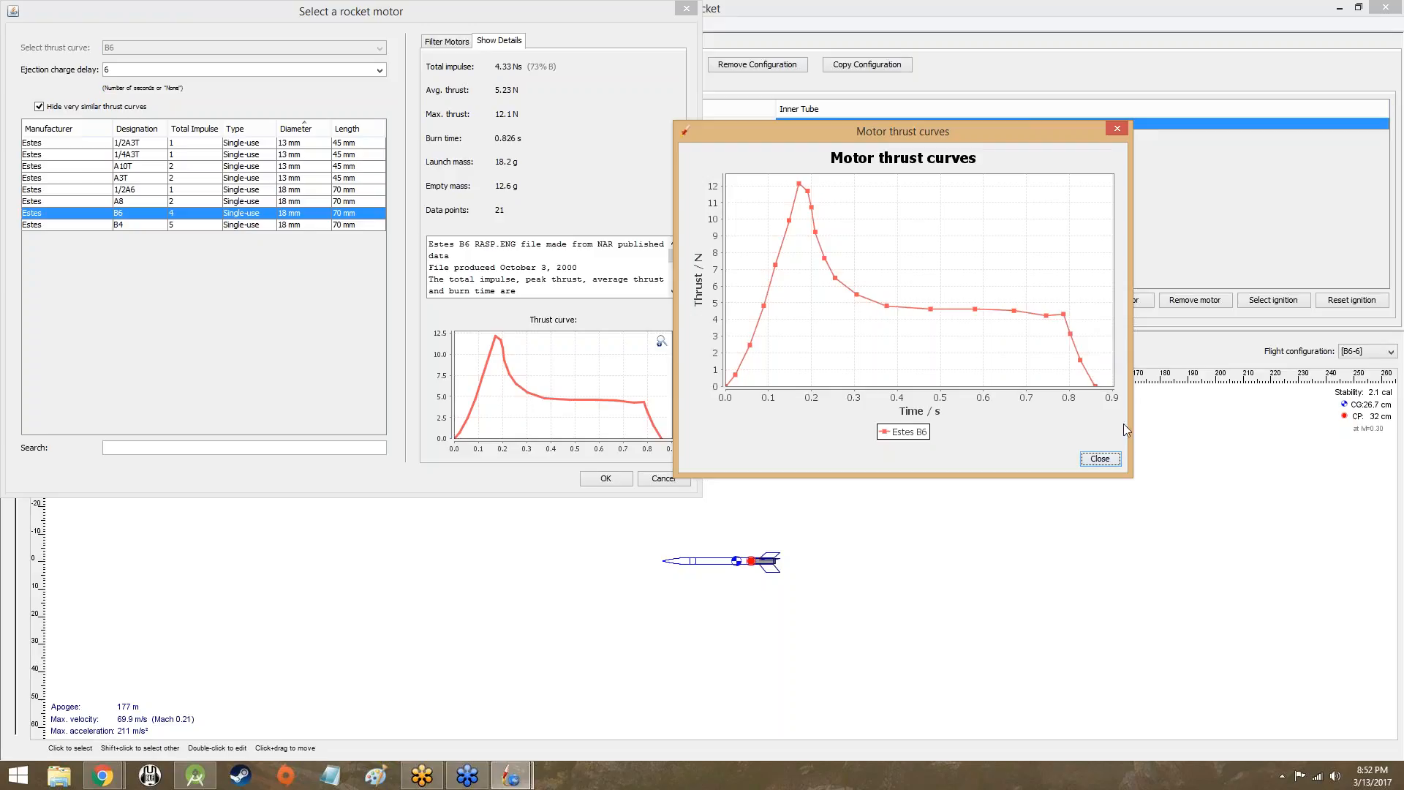
click(1097, 457)
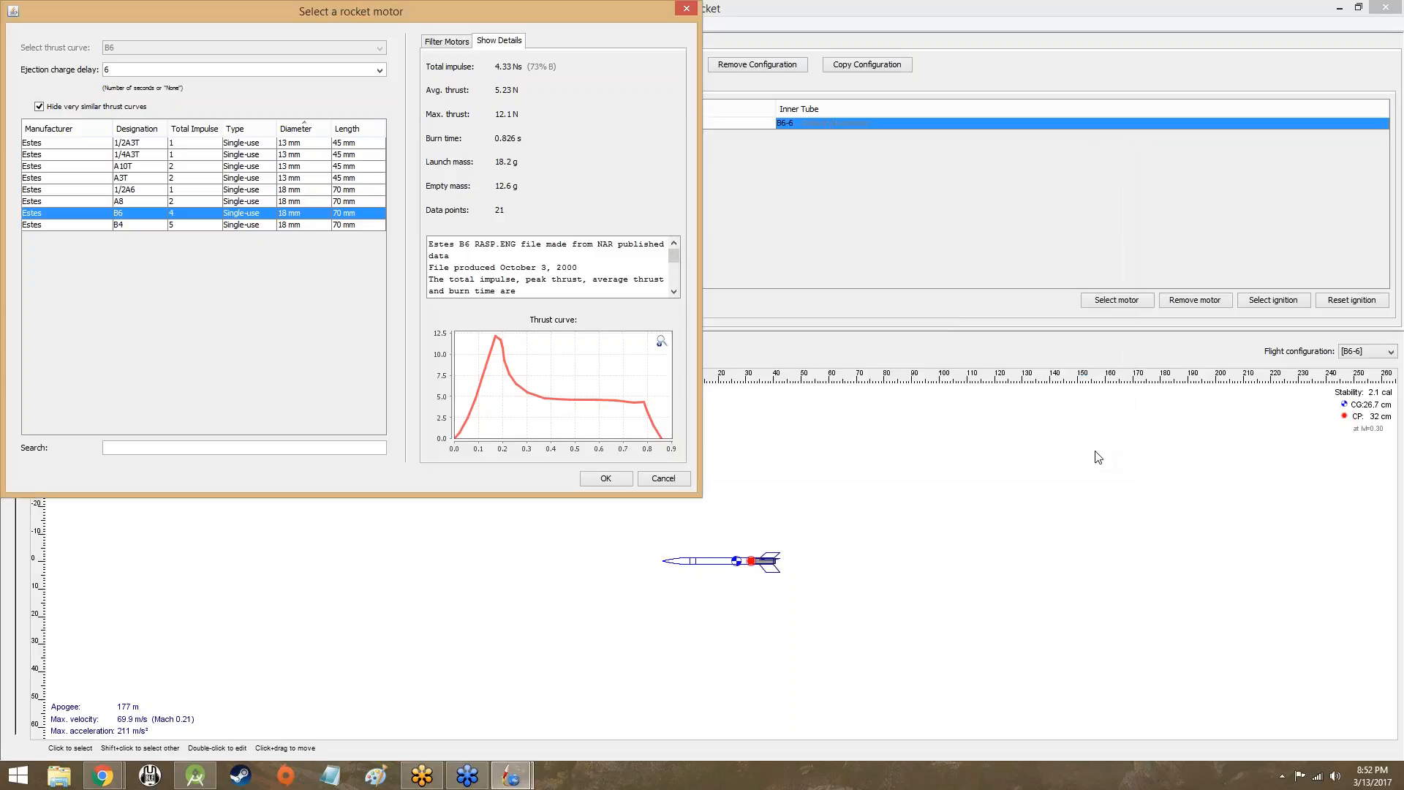
Assign the Estes A8 motor with an ejection charge delay of 3 seconds to the inner tube, and fit the rocket in the view
click(182, 202)
click(100, 72)
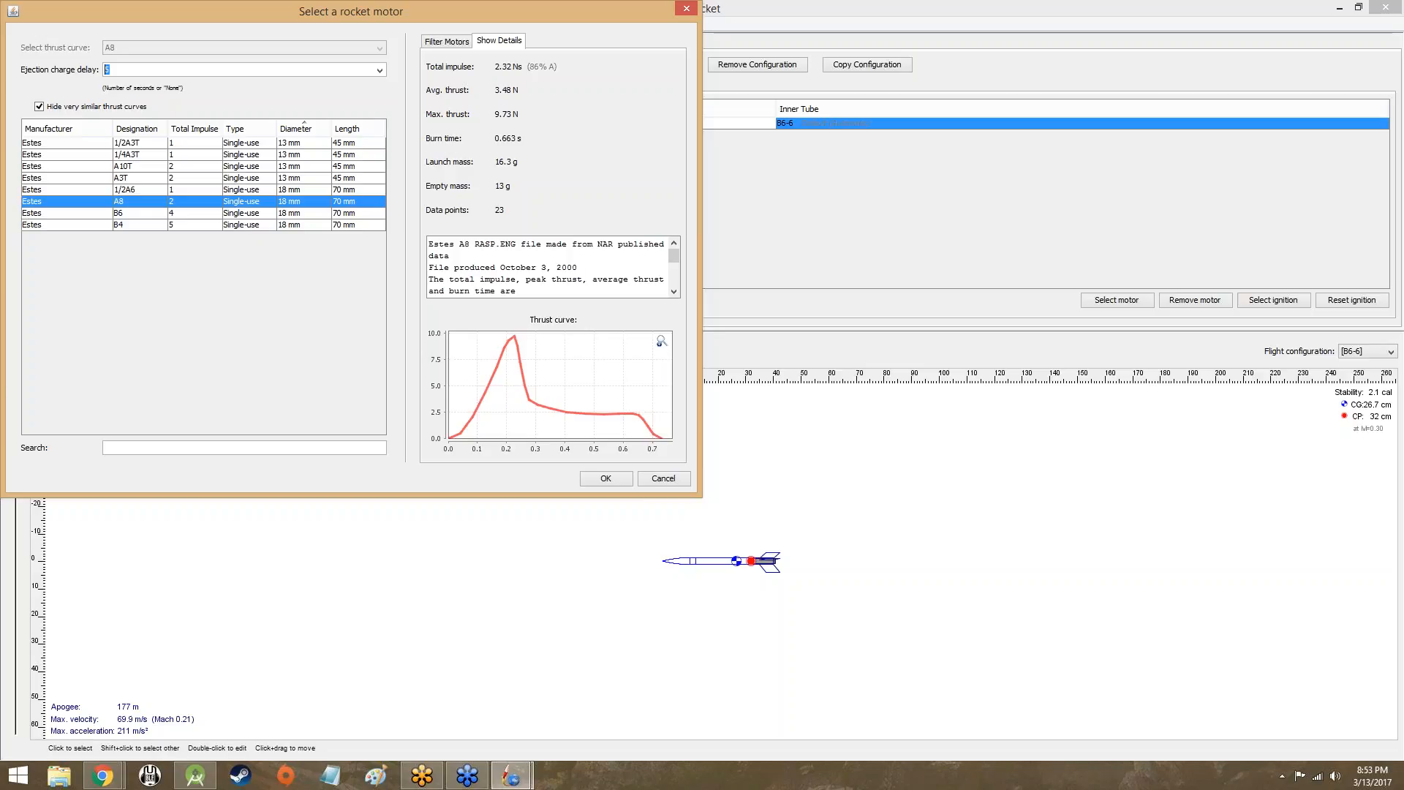
text(3)
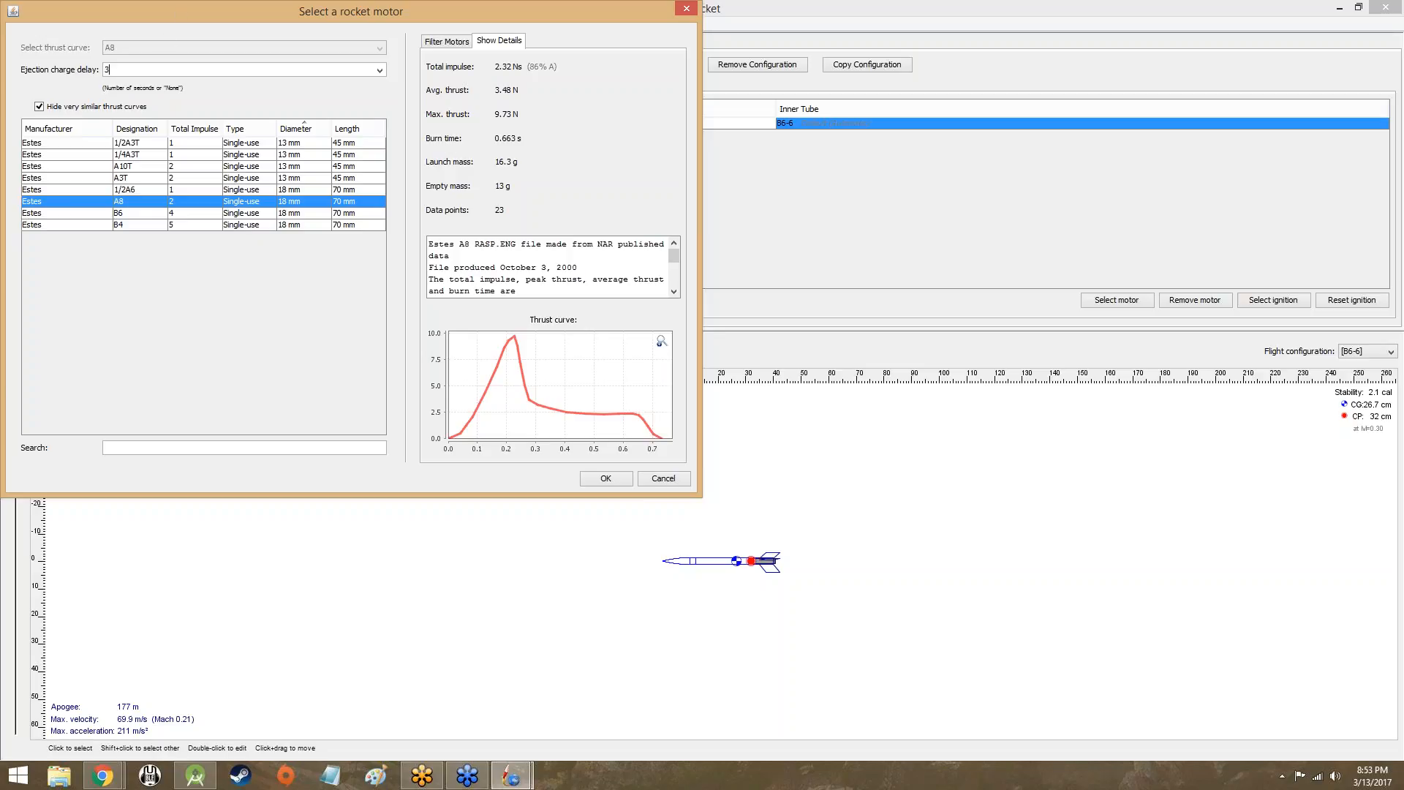
click(606, 479)
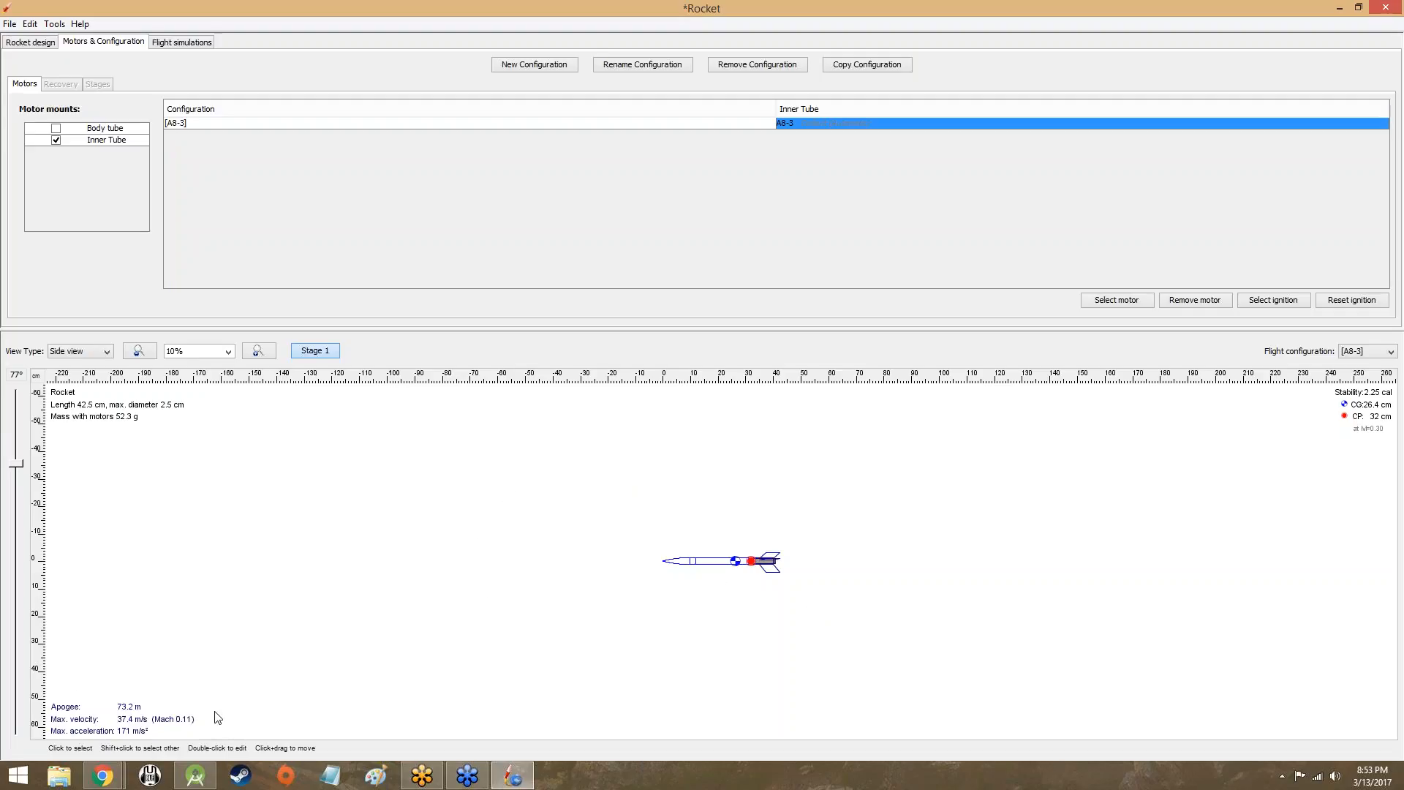
click(227, 353)
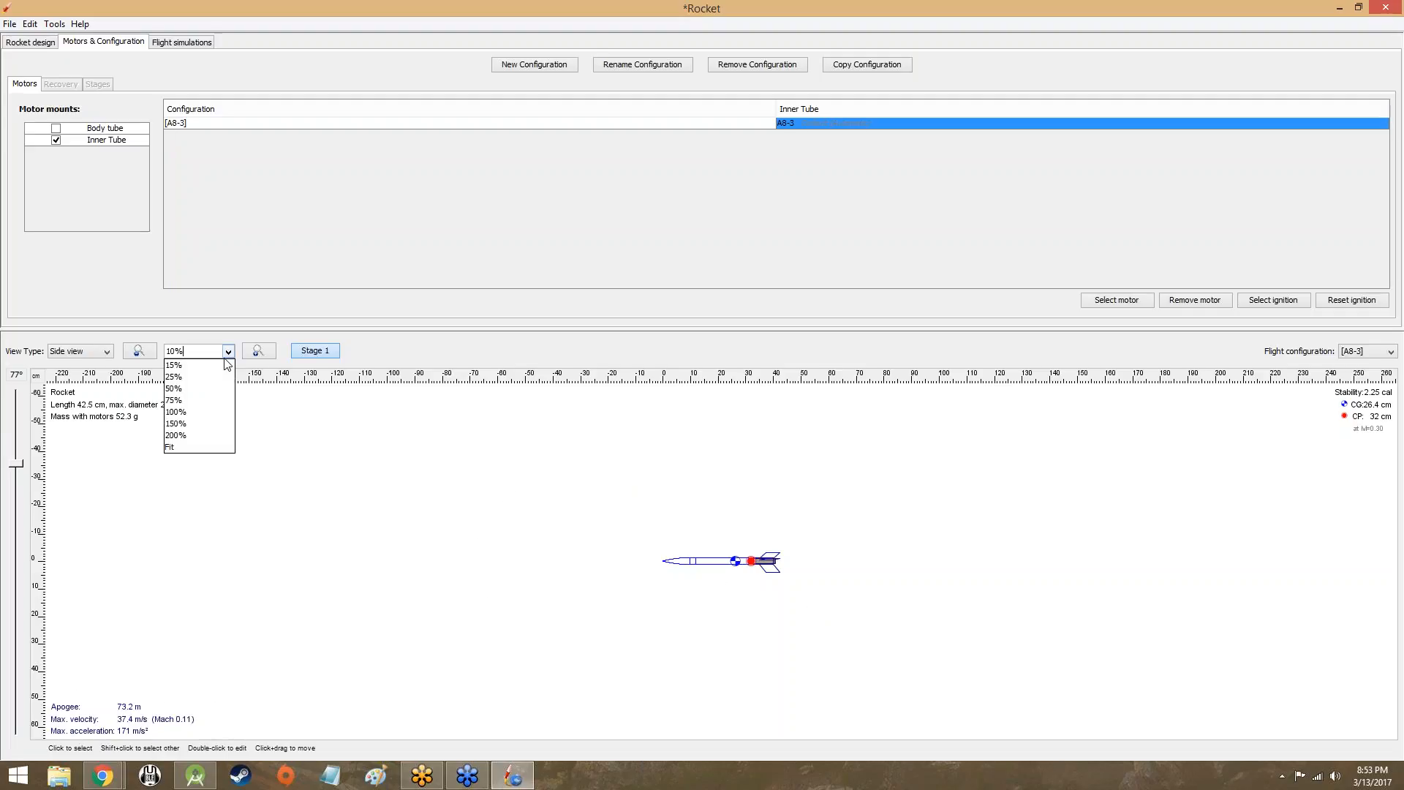
click(192, 448)
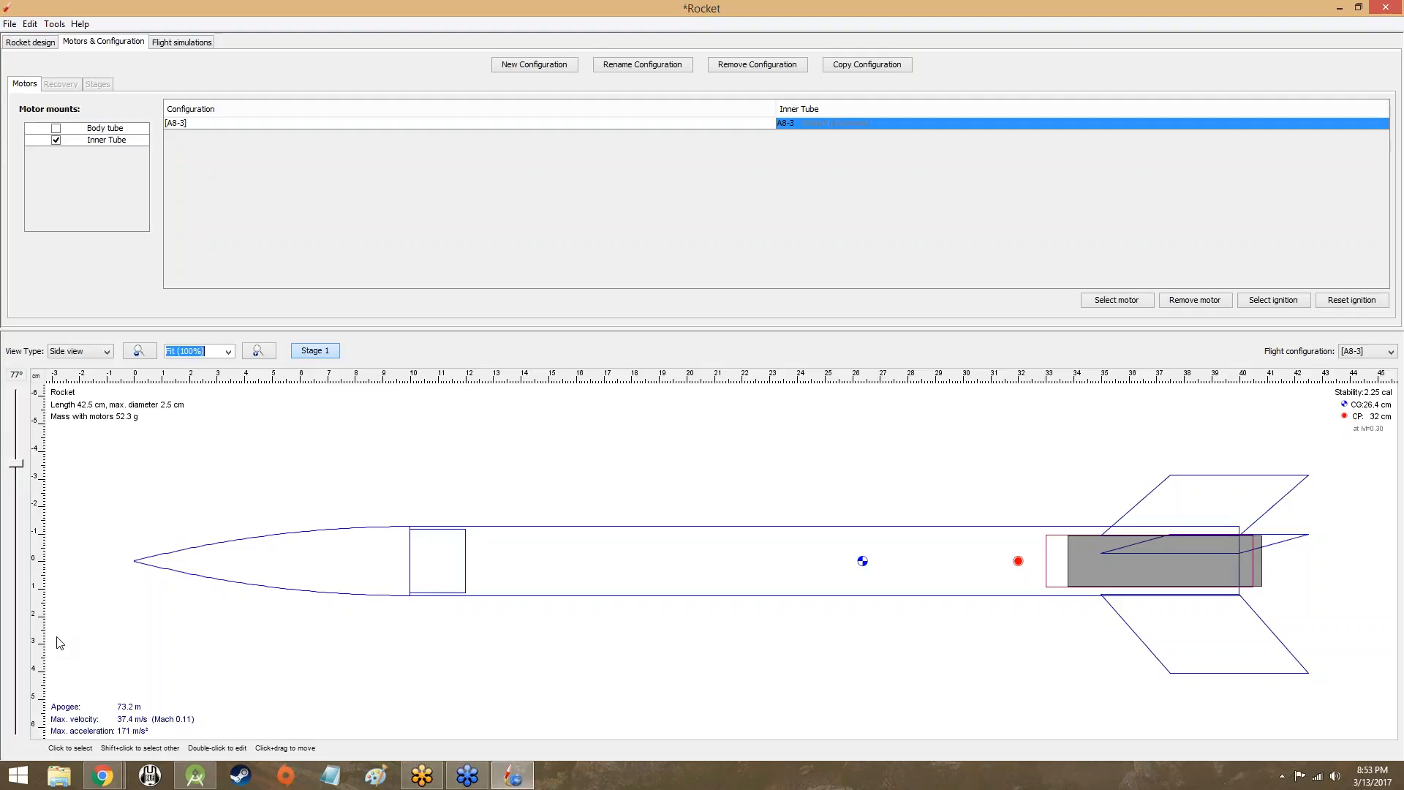
Review the enlarged thrust curve of the assigned A8-3 motor, and leave the motor selection without changes
click(642, 65)
double_click(805, 124)
click(582, 404)
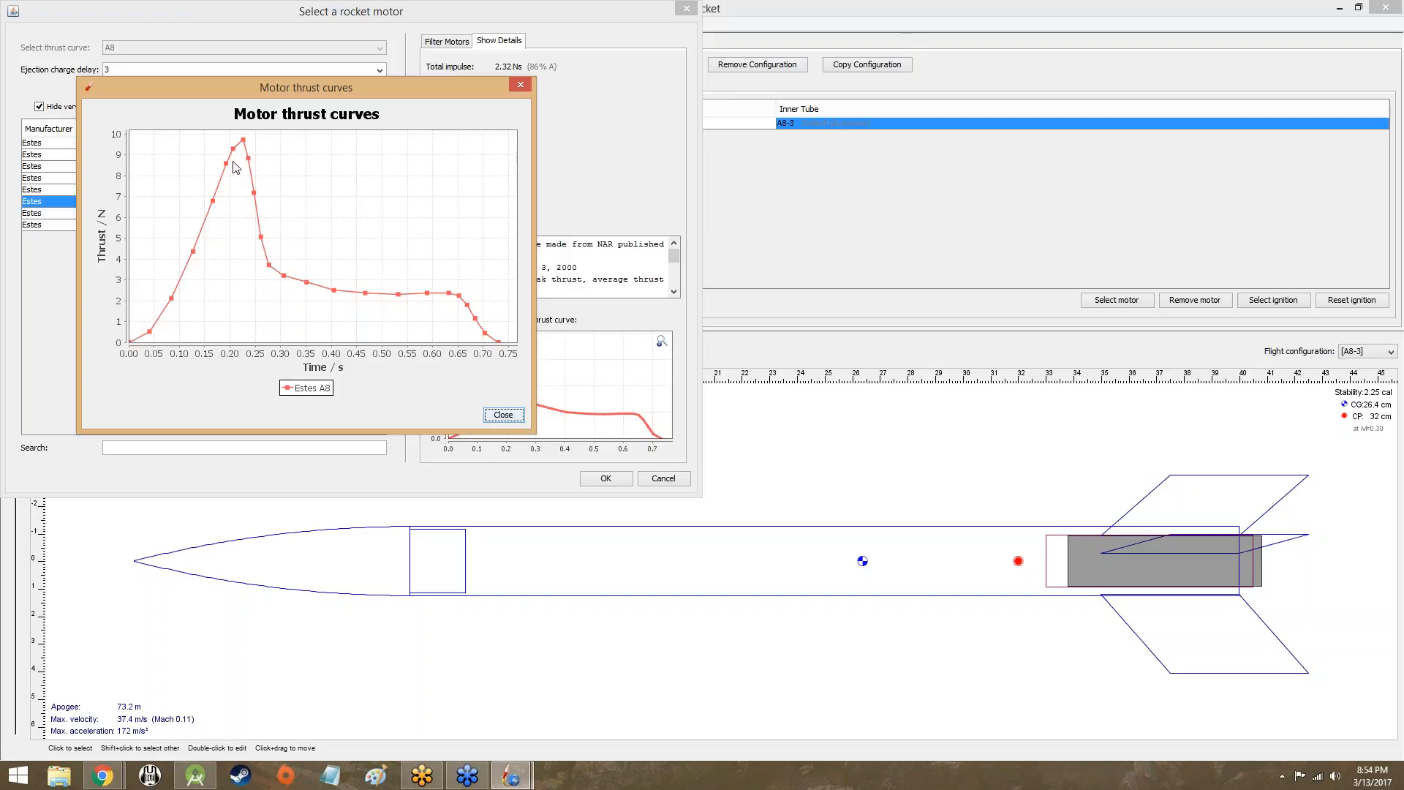
click(493, 413)
click(671, 480)
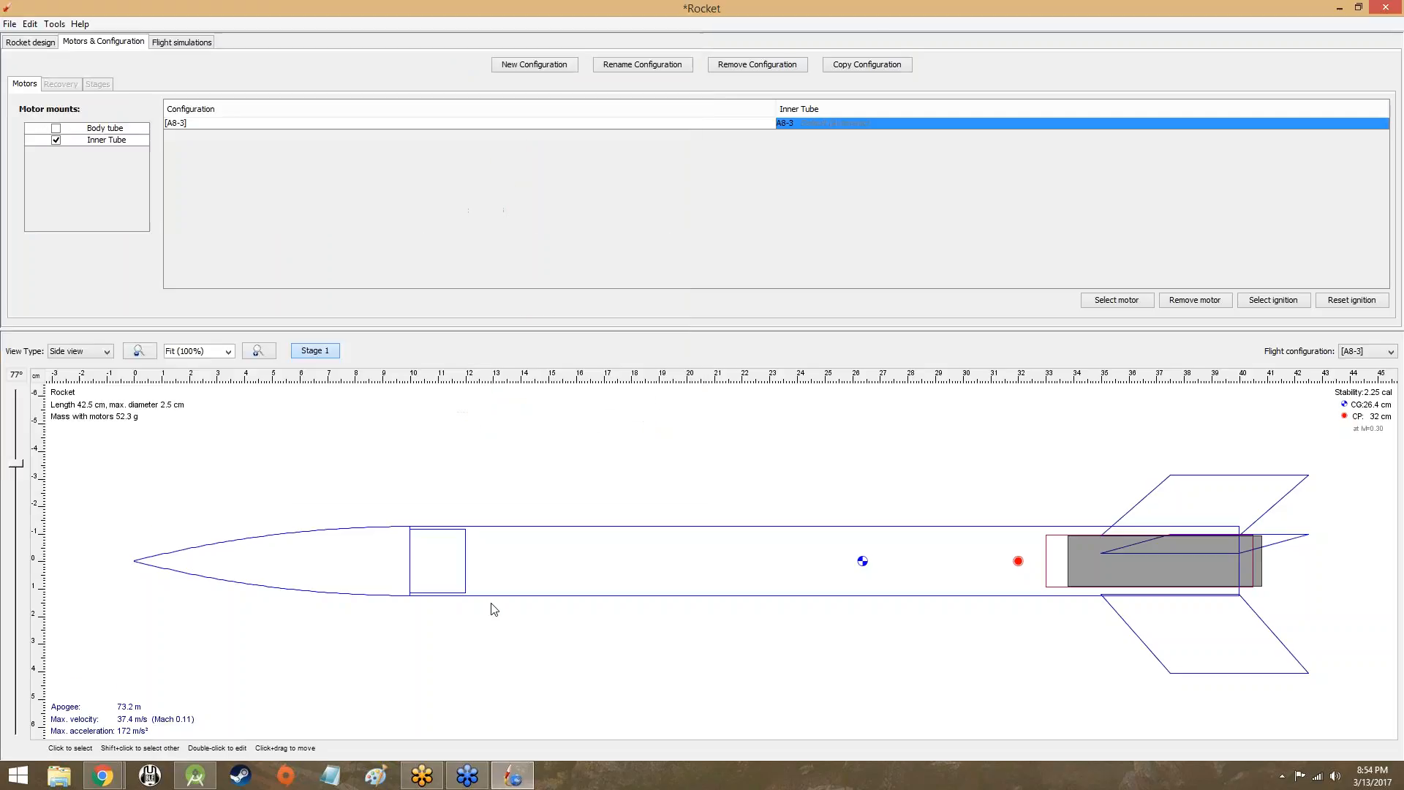